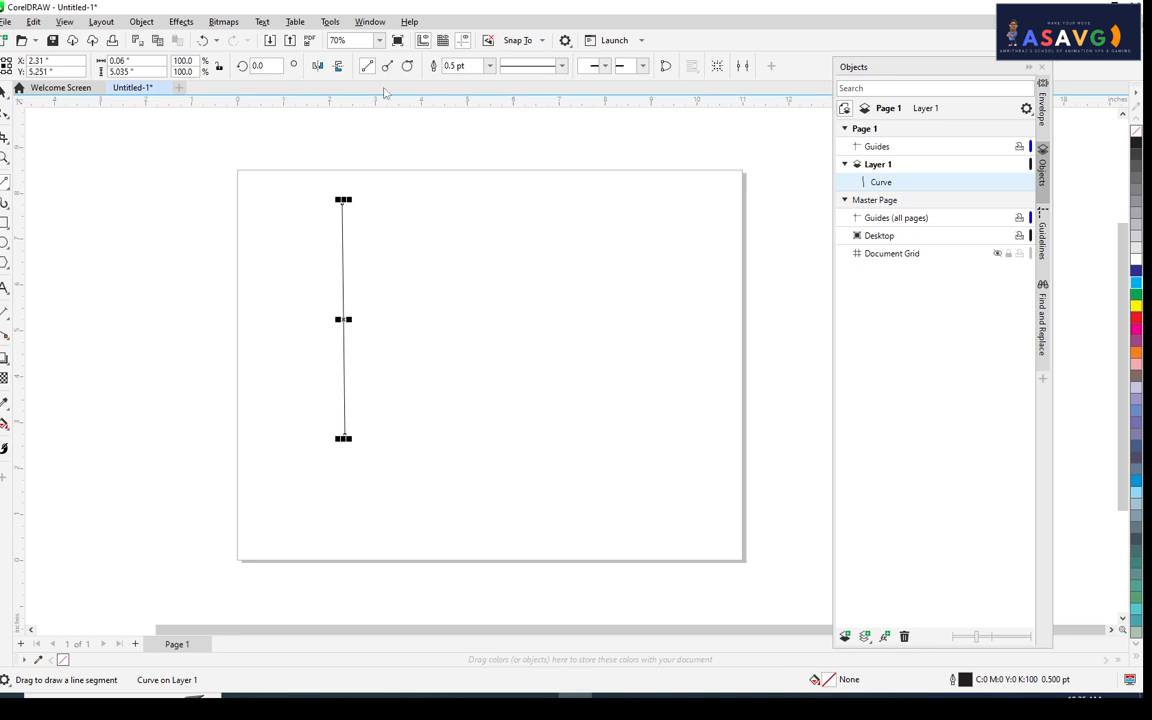
# - Set the vertical line's outline width to 10 pt
pyautogui.click(444, 64)
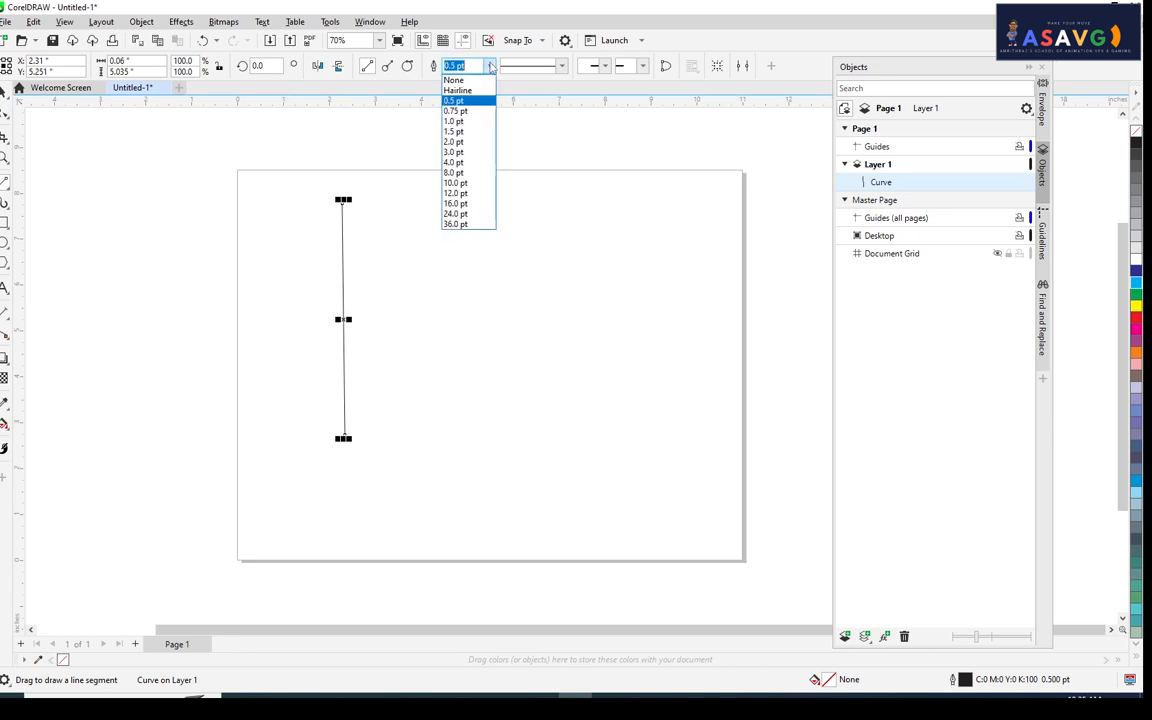
pyautogui.click(454, 142)
pyautogui.click(444, 64)
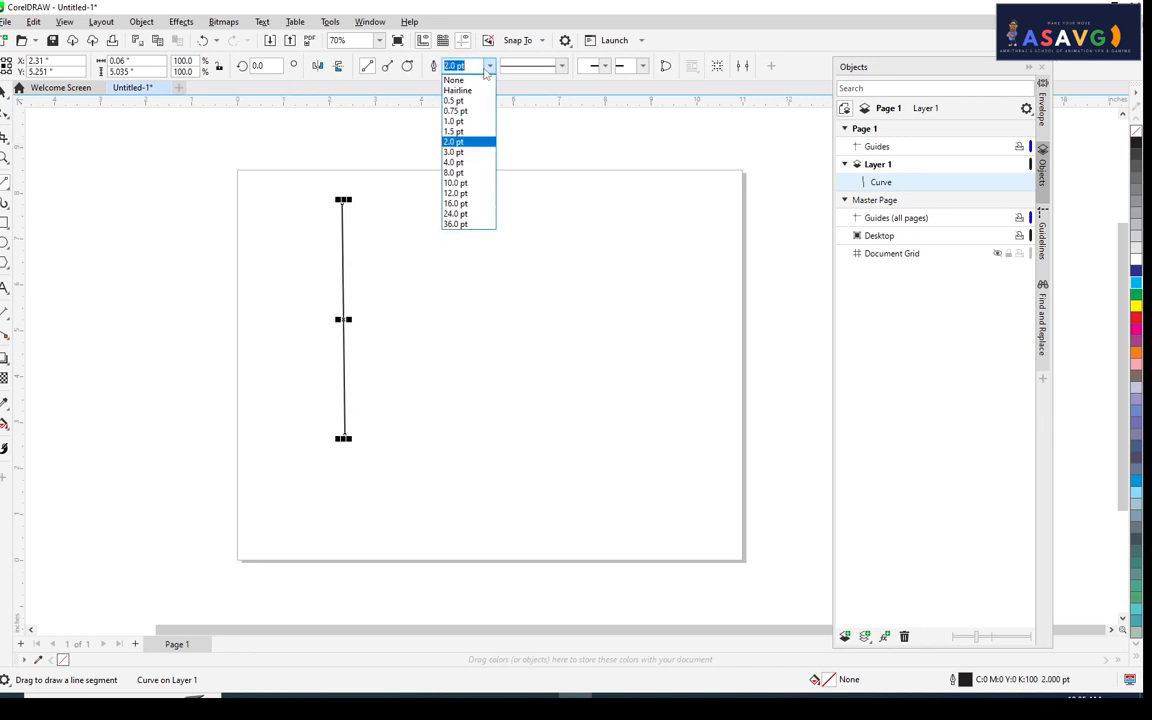
pyautogui.click(455, 183)
pyautogui.click(4, 92)
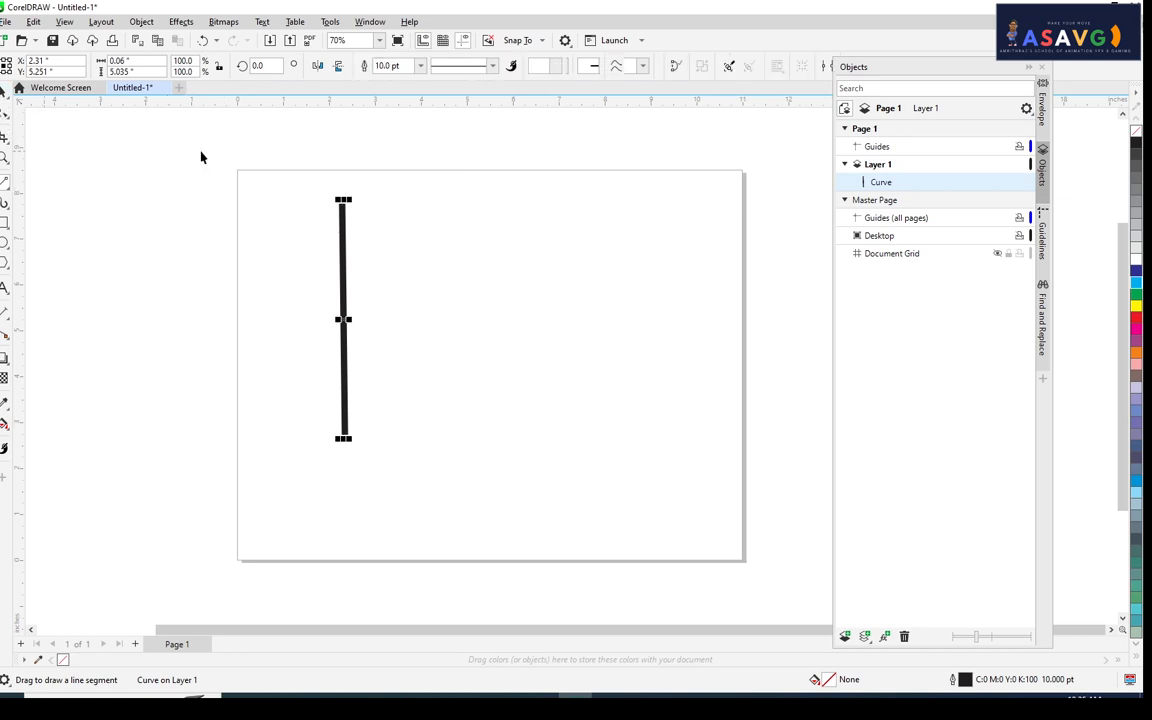
# - Shorten the line proportionally to about 3.73 inches tall and position it near the page's upper left, centred at about X 1.73, Y 5.88 inches
pyautogui.click(203, 157)
pyautogui.click(342, 340)
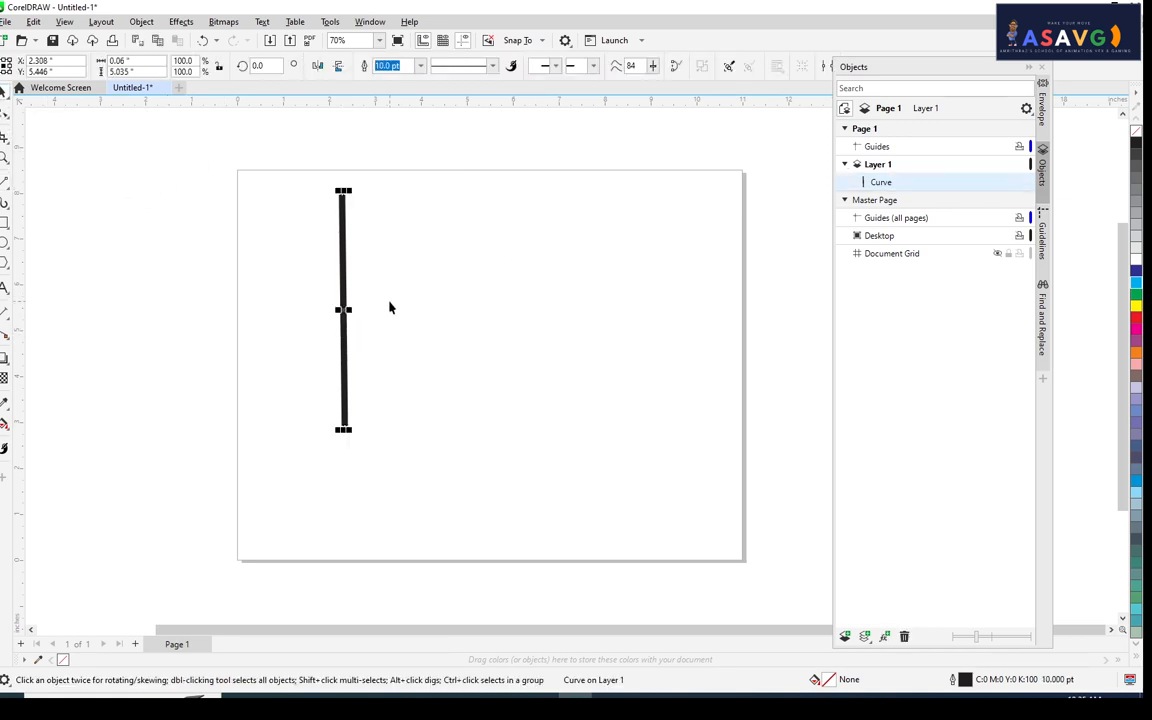
pyautogui.scroll(2, 388, 306)
pyautogui.moveTo(417, 291); pyautogui.dragTo(470, 278)
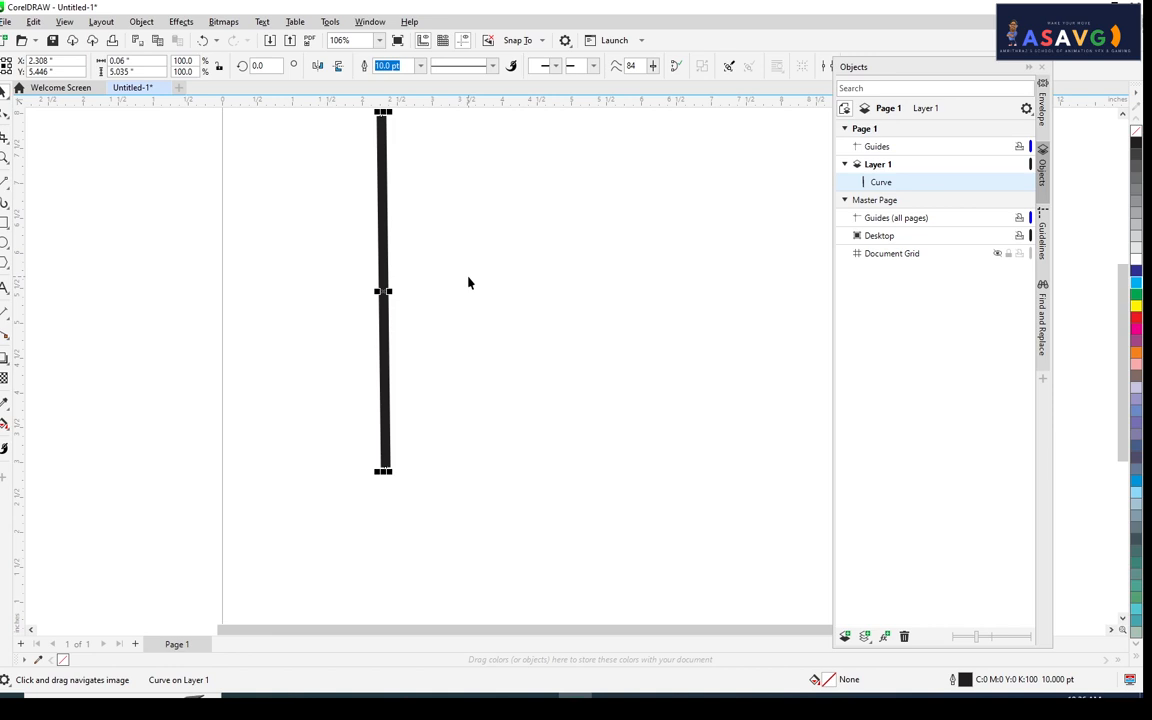
pyautogui.click(426, 291)
pyautogui.click(386, 313)
pyautogui.moveTo(387, 330); pyautogui.dragTo(377, 349)
pyautogui.moveTo(374, 490); pyautogui.dragTo(378, 400)
pyautogui.click(470, 350)
pyautogui.click(370, 390)
pyautogui.click(437, 309)
pyautogui.scroll(-1, 431, 326)
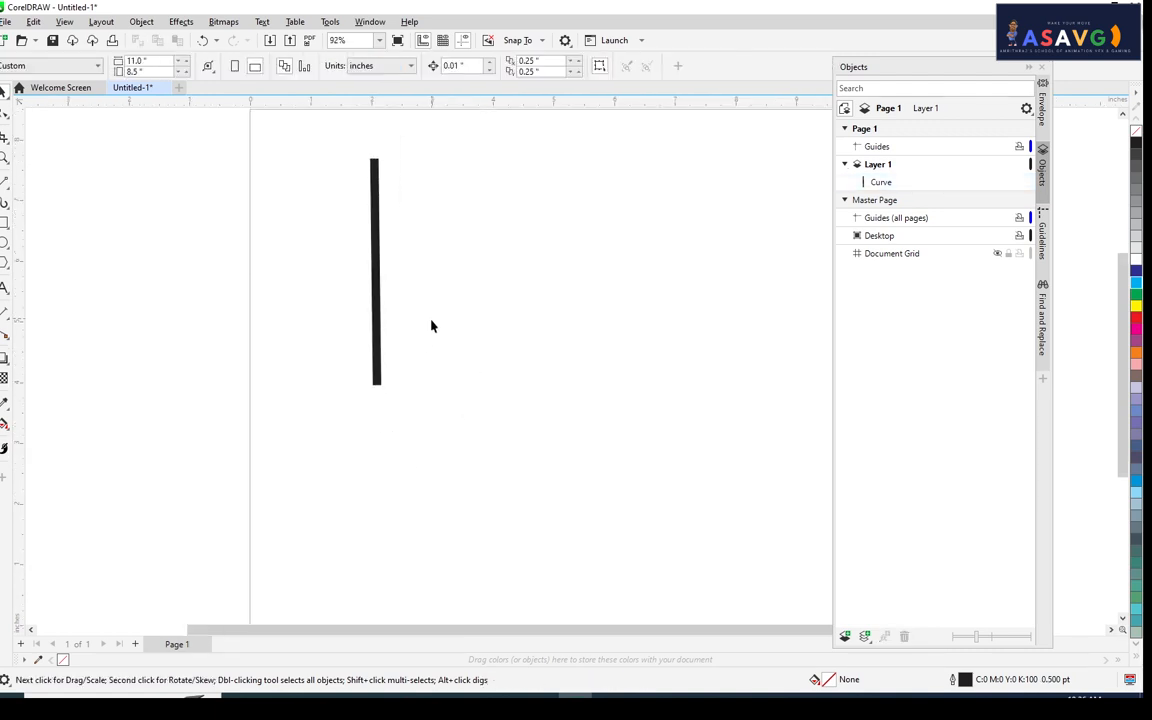
pyautogui.moveTo(401, 332); pyautogui.dragTo(389, 396)
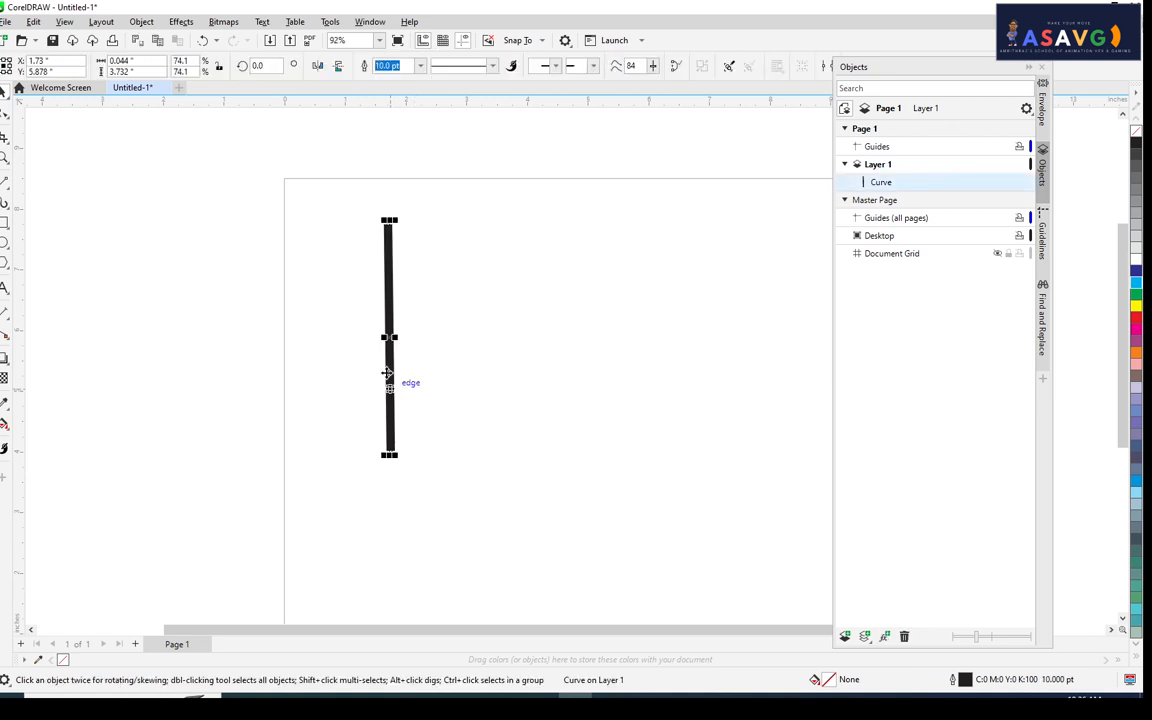
pyautogui.click(32, 22)
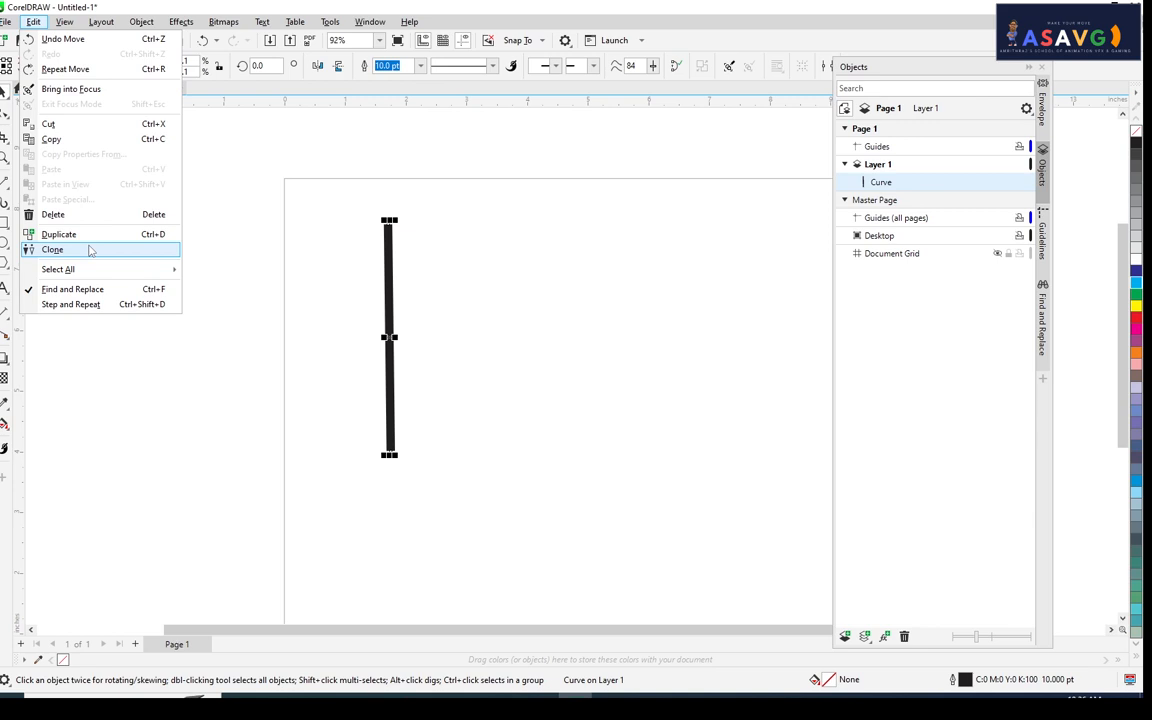
pyautogui.click(89, 250)
pyautogui.scroll(2, 404, 298)
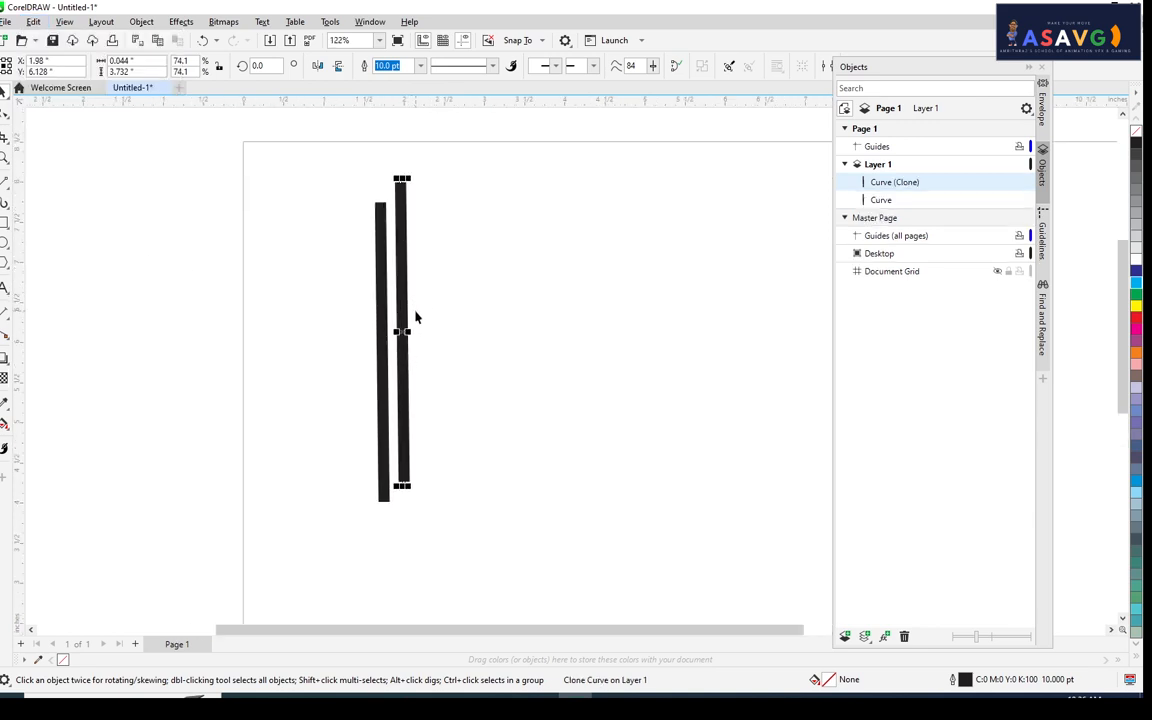
pyautogui.hotkey('ctrl', 'z')
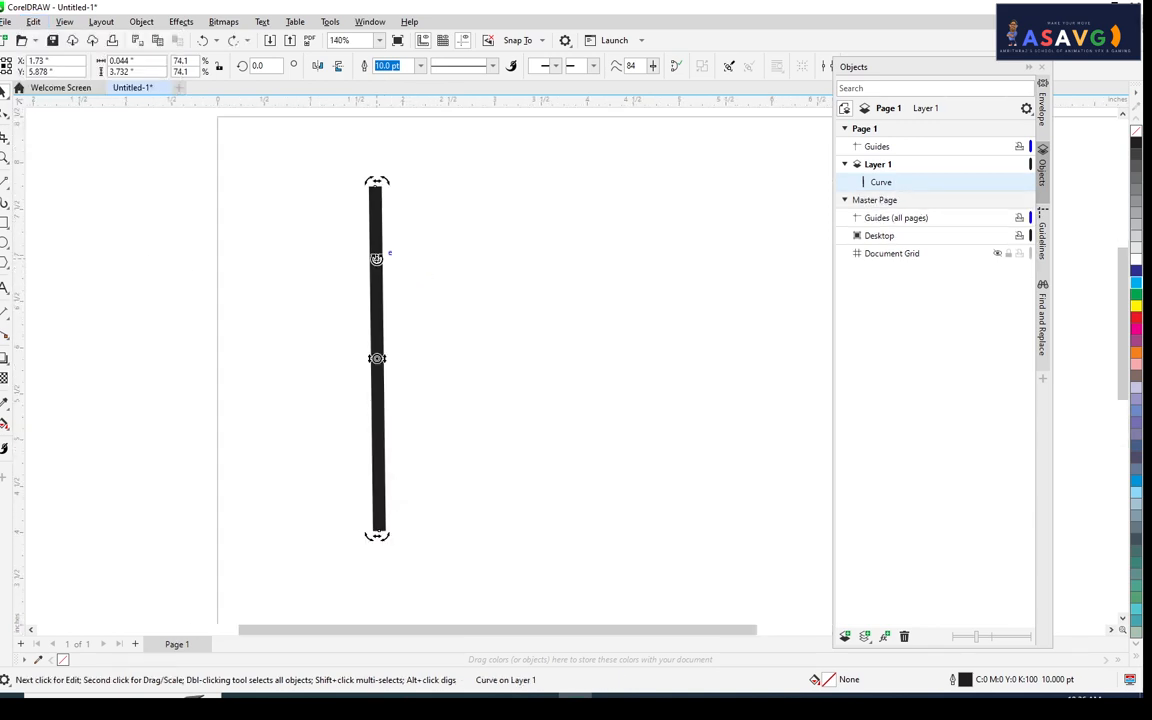
# - Clone the vertical line and align the clone with the original along their bottom and left edges
pyautogui.click(33, 21)
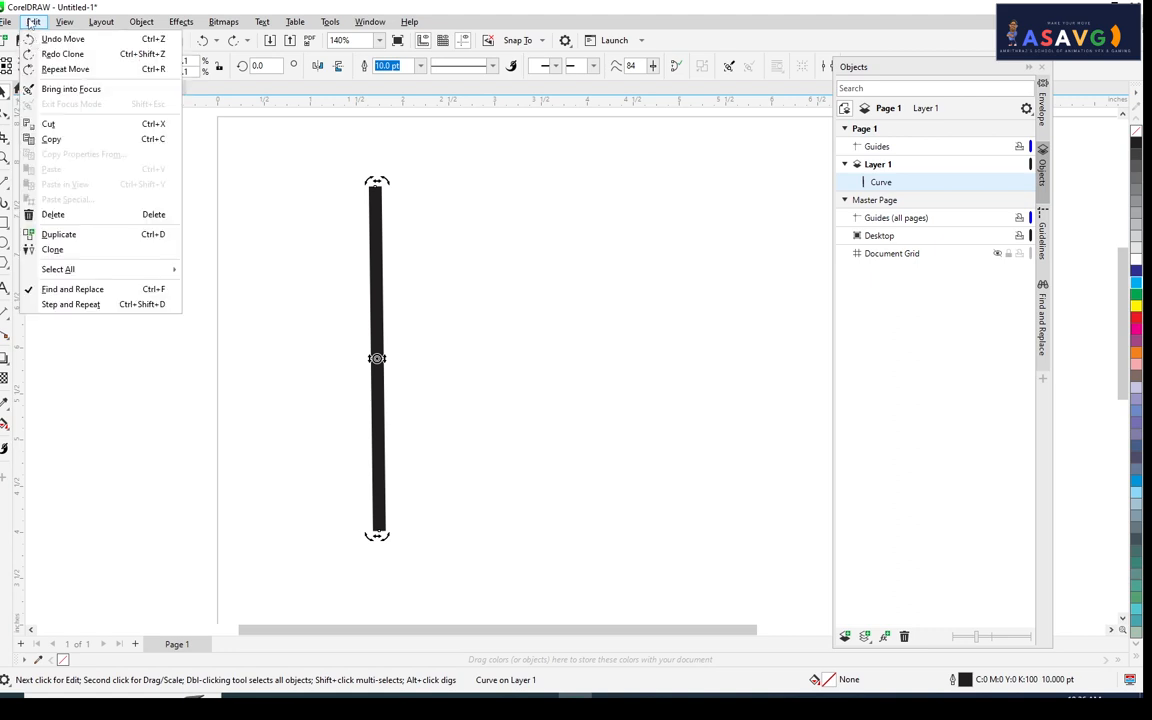
pyautogui.click(66, 251)
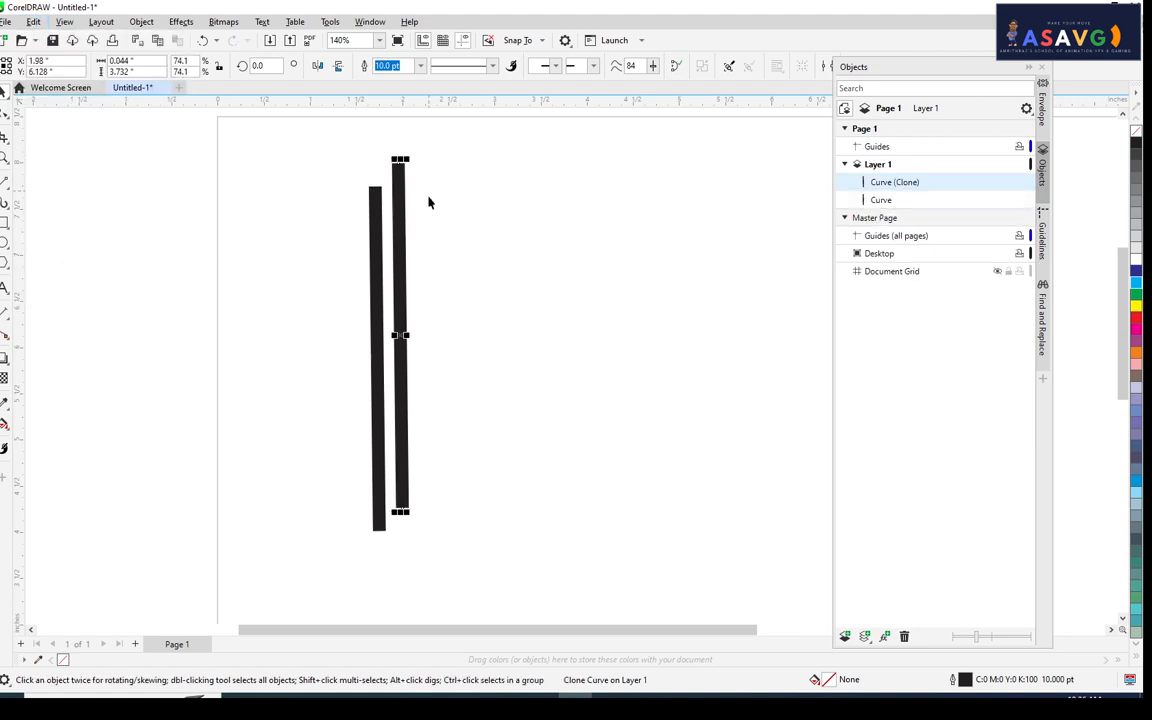
pyautogui.moveTo(429, 198); pyautogui.dragTo(517, 149)
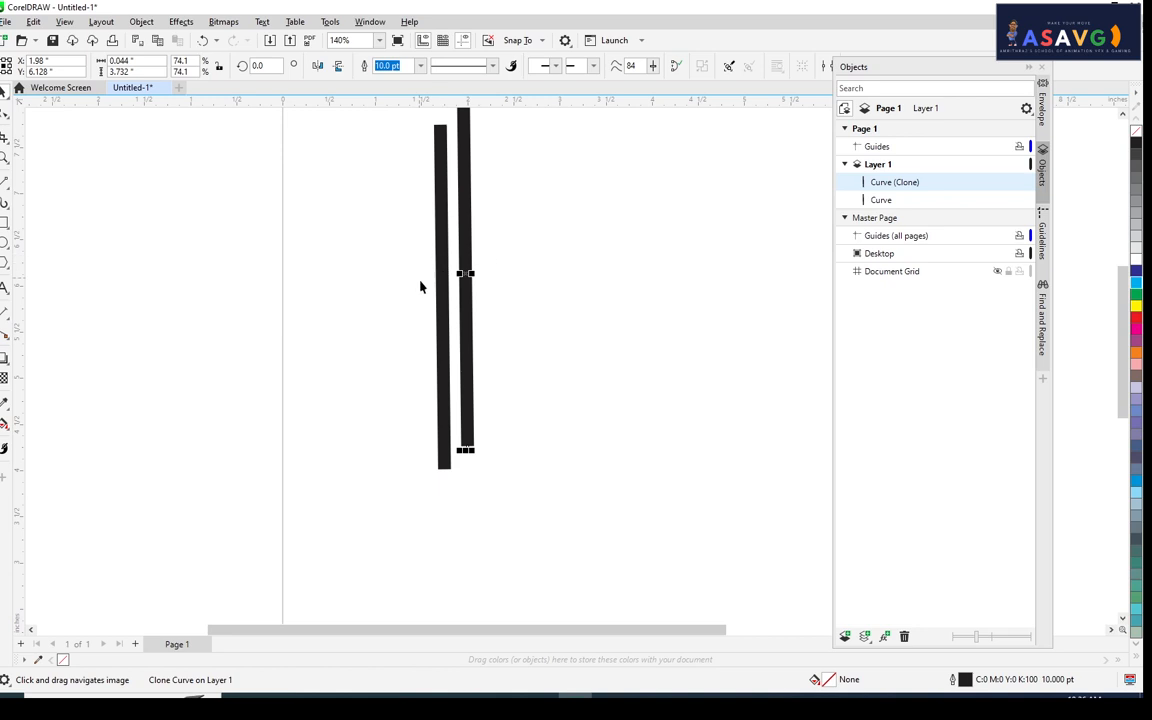
pyautogui.click(457, 314)
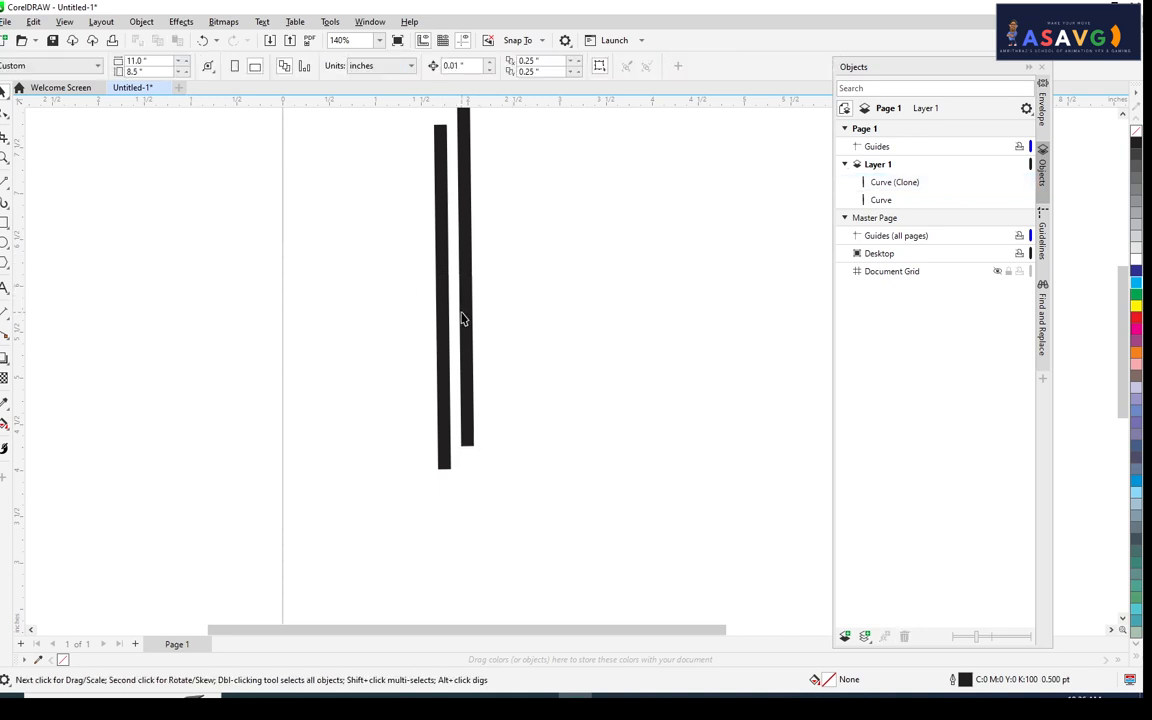
pyautogui.click(462, 318)
pyautogui.keyDown('shift'); pyautogui.click(439, 342); pyautogui.keyUp('shift')
pyautogui.press('b')
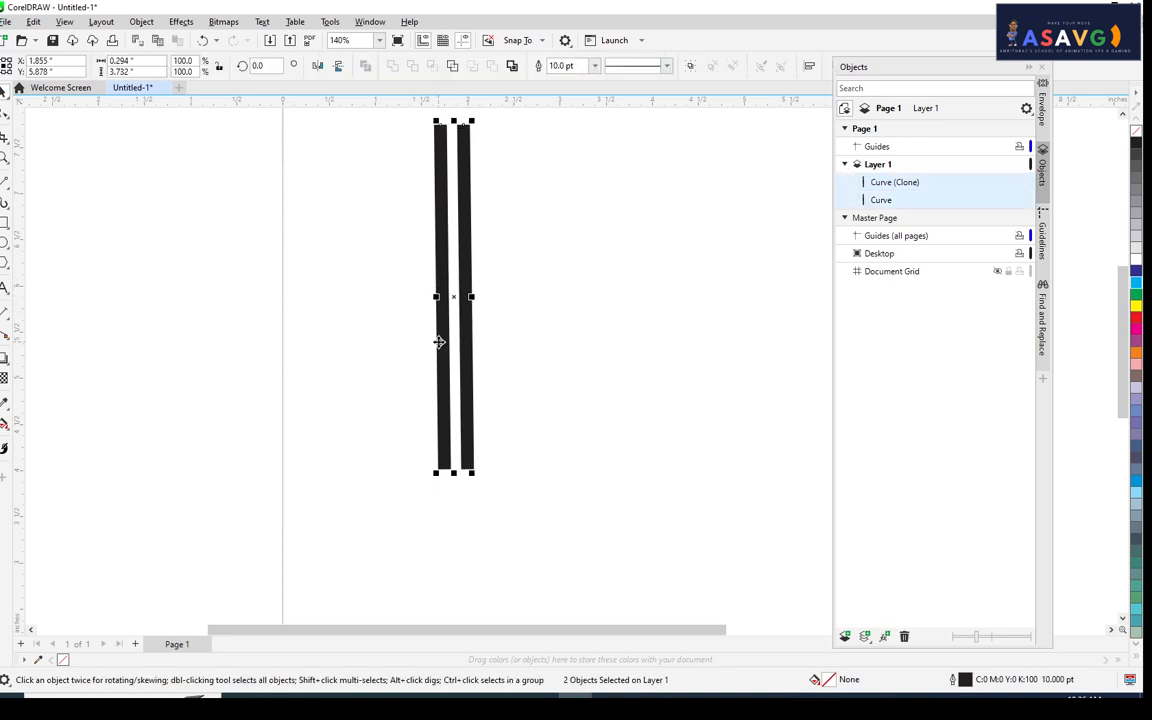
pyautogui.press('l')
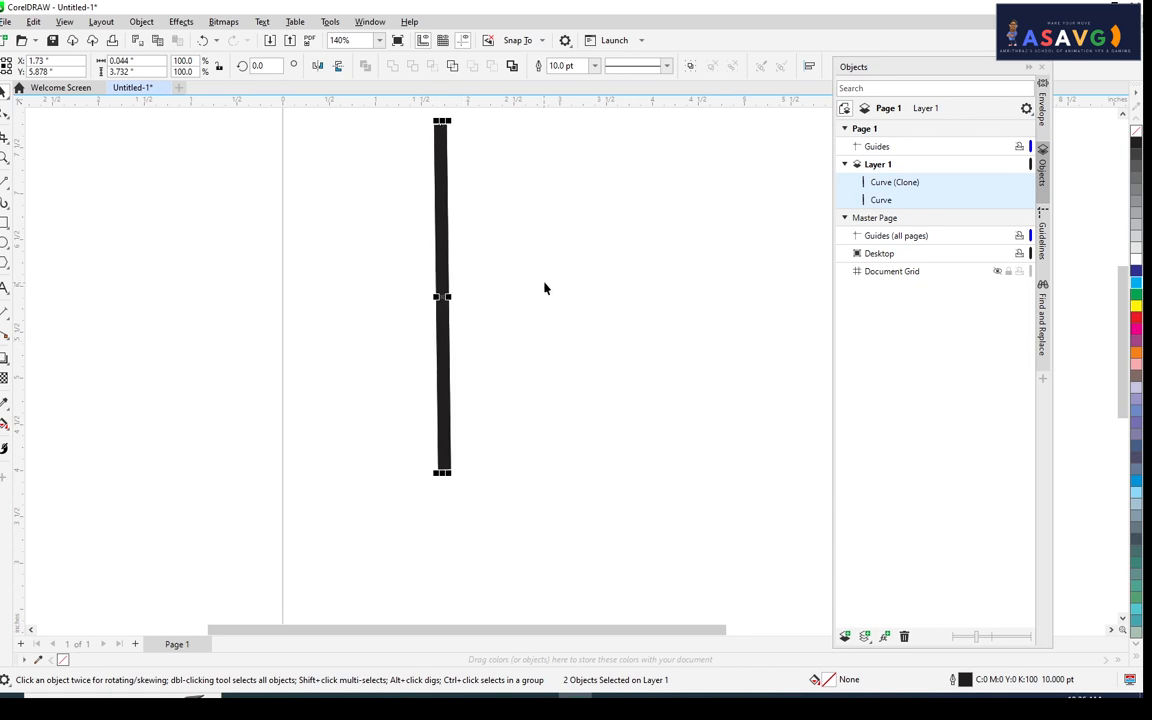
# - Select the clone alone and move its centre of rotation to the line's bottom end
pyautogui.moveTo(542, 288); pyautogui.dragTo(514, 286)
pyautogui.click(512, 296)
pyautogui.click(411, 290)
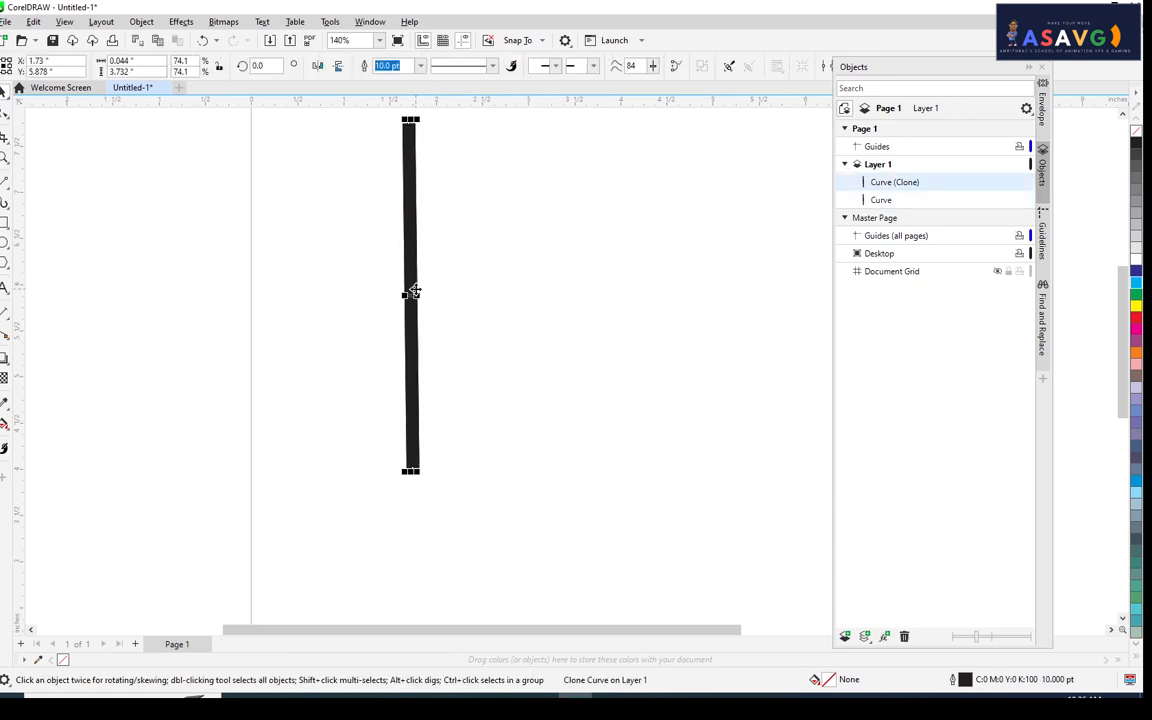
pyautogui.click(409, 234)
pyautogui.moveTo(447, 286); pyautogui.dragTo(466, 242)
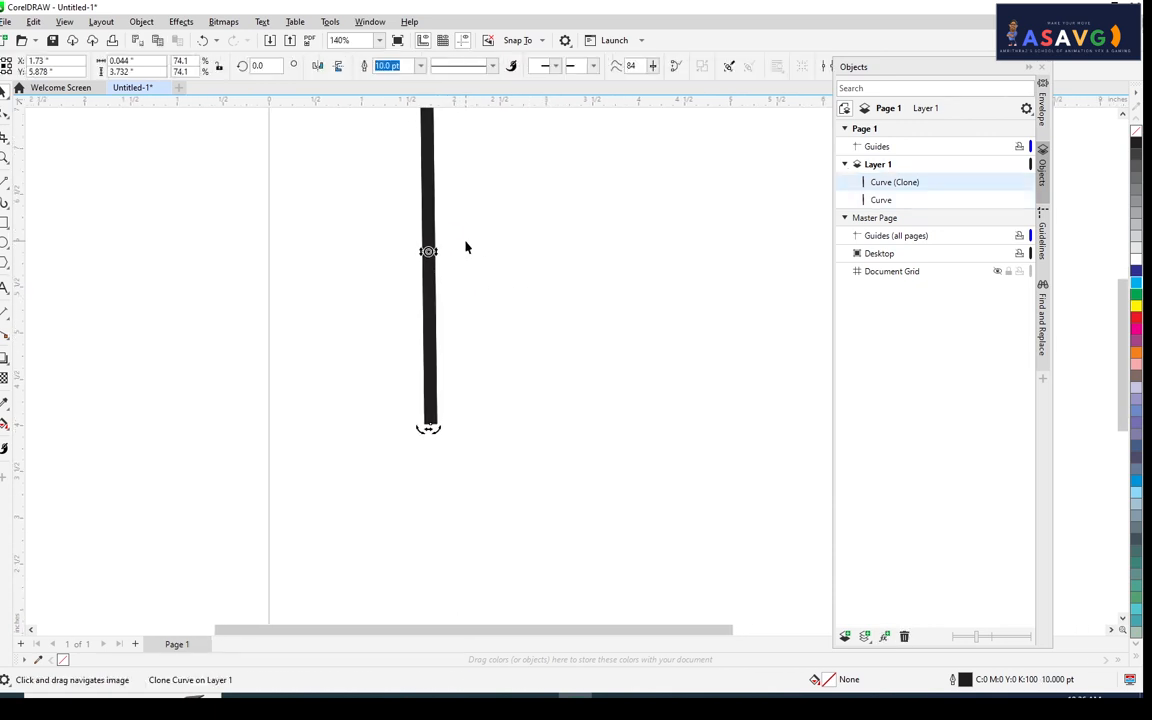
pyautogui.click(467, 242)
pyautogui.click(428, 247)
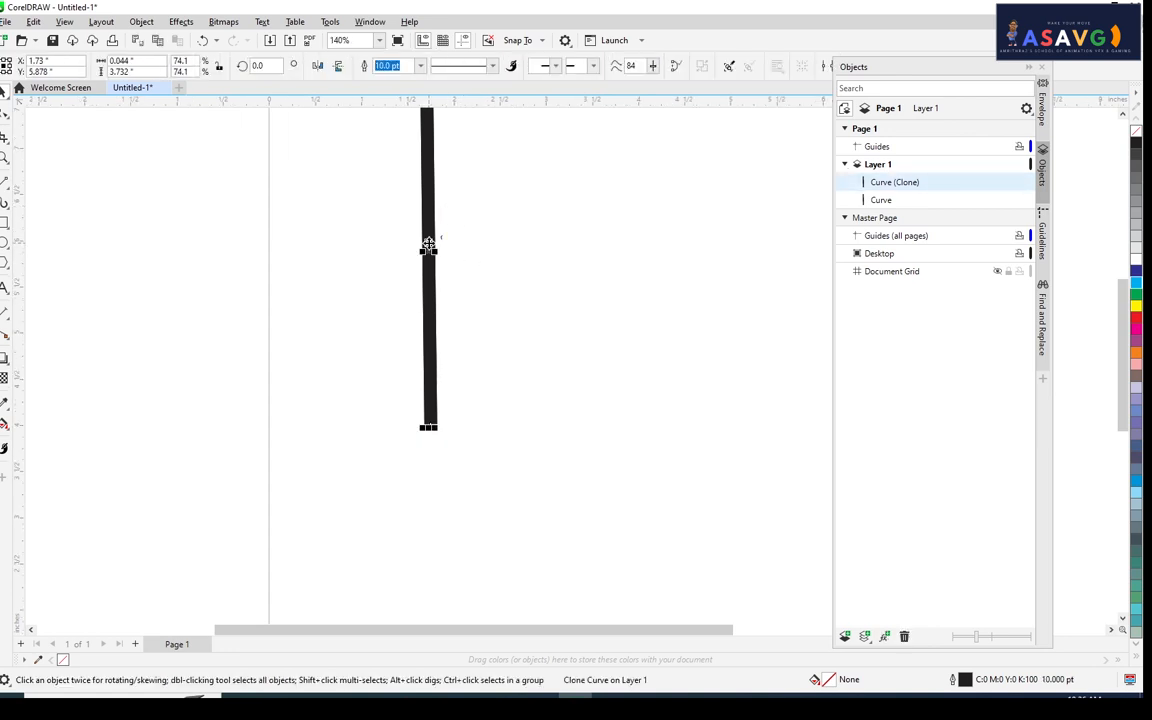
pyautogui.click(429, 254)
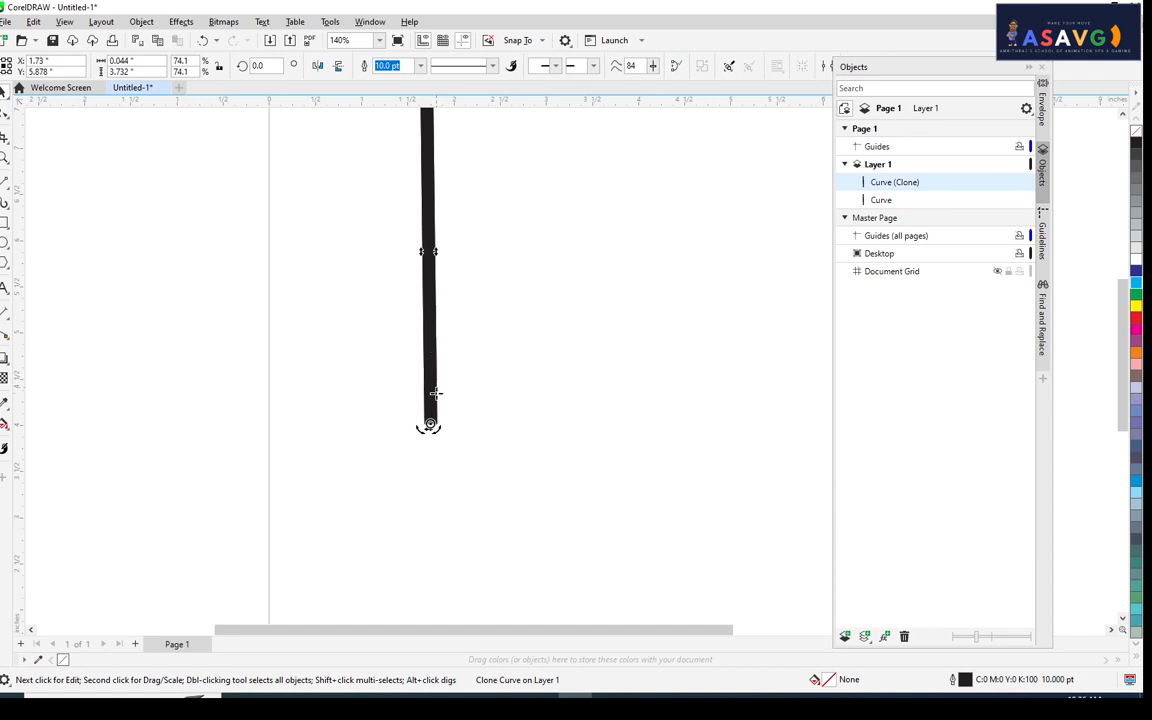
pyautogui.moveTo(503, 360); pyautogui.dragTo(481, 414)
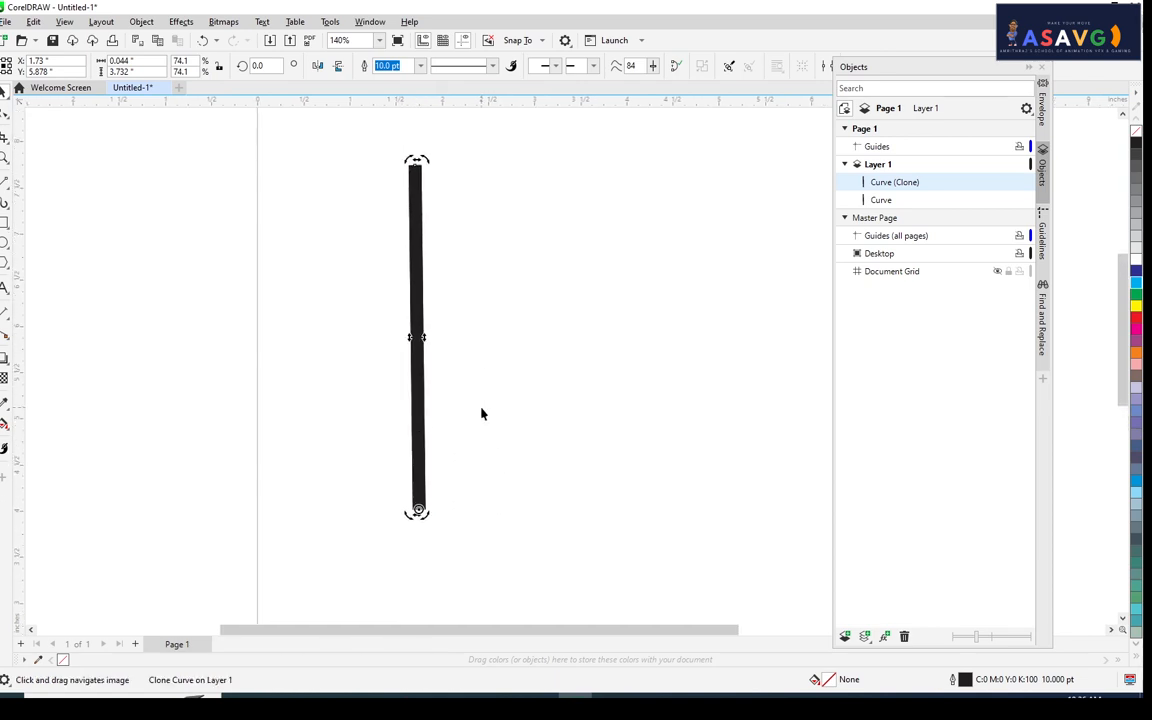
# - Undo the rotation centre move, the alignment and the cloning of the line
pyautogui.hotkey('ctrl', 'z')
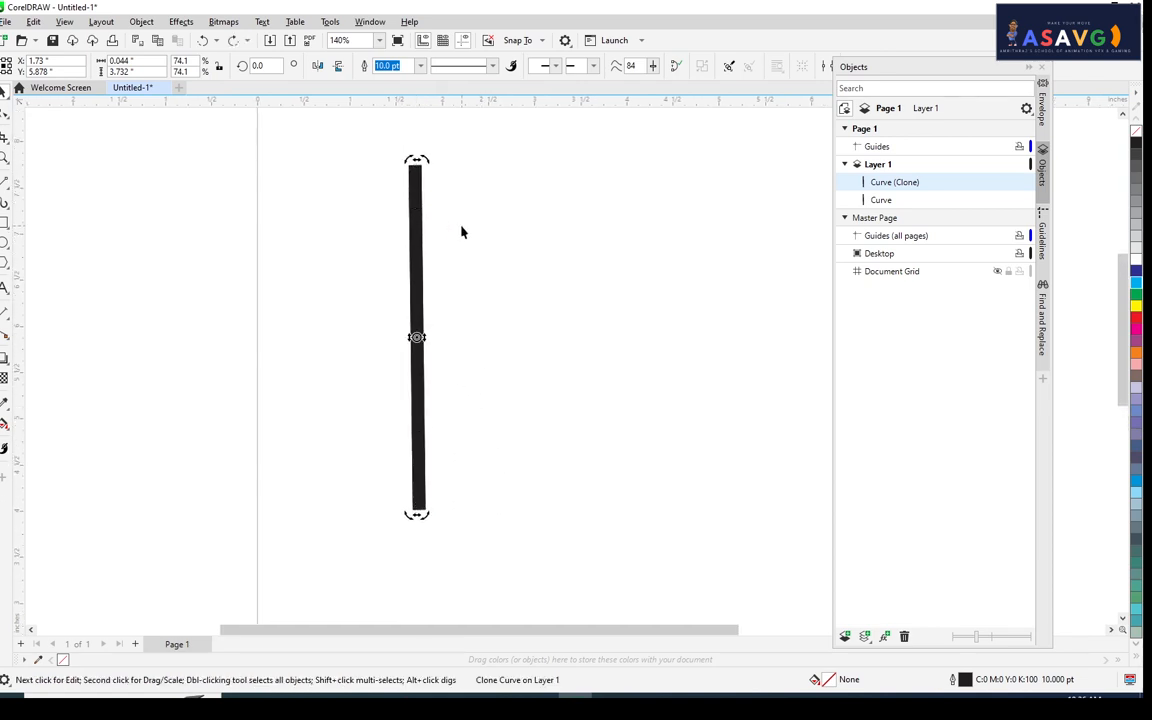
pyautogui.hotkey('ctrl', 'z')
pyautogui.hotkey('ctrl', 'z')
pyautogui.hotkey('ctrl', 'z')
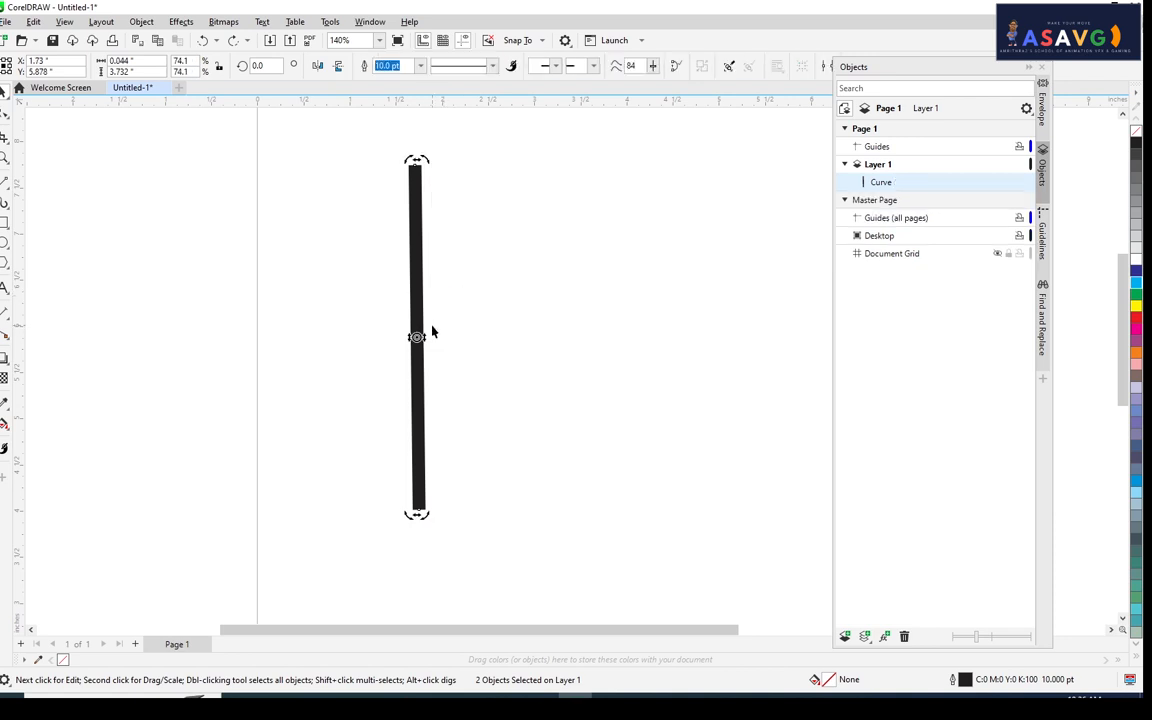
pyautogui.click(414, 300)
pyautogui.click(497, 302)
pyautogui.click(416, 302)
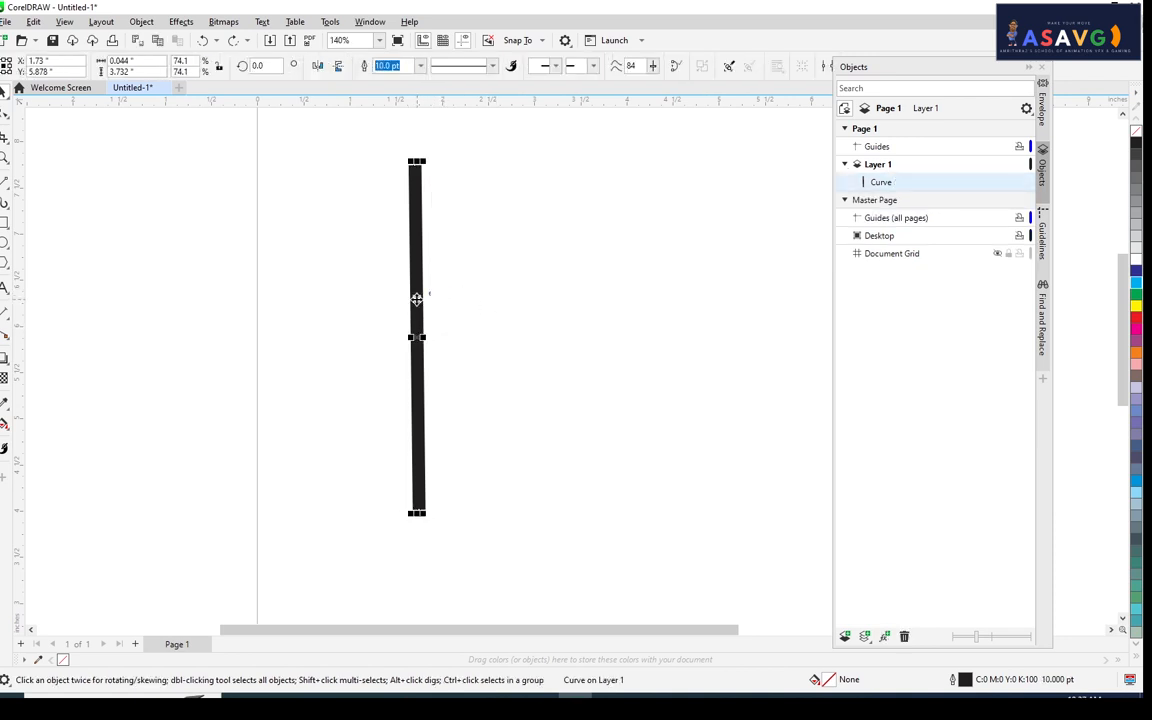
pyautogui.click(33, 21)
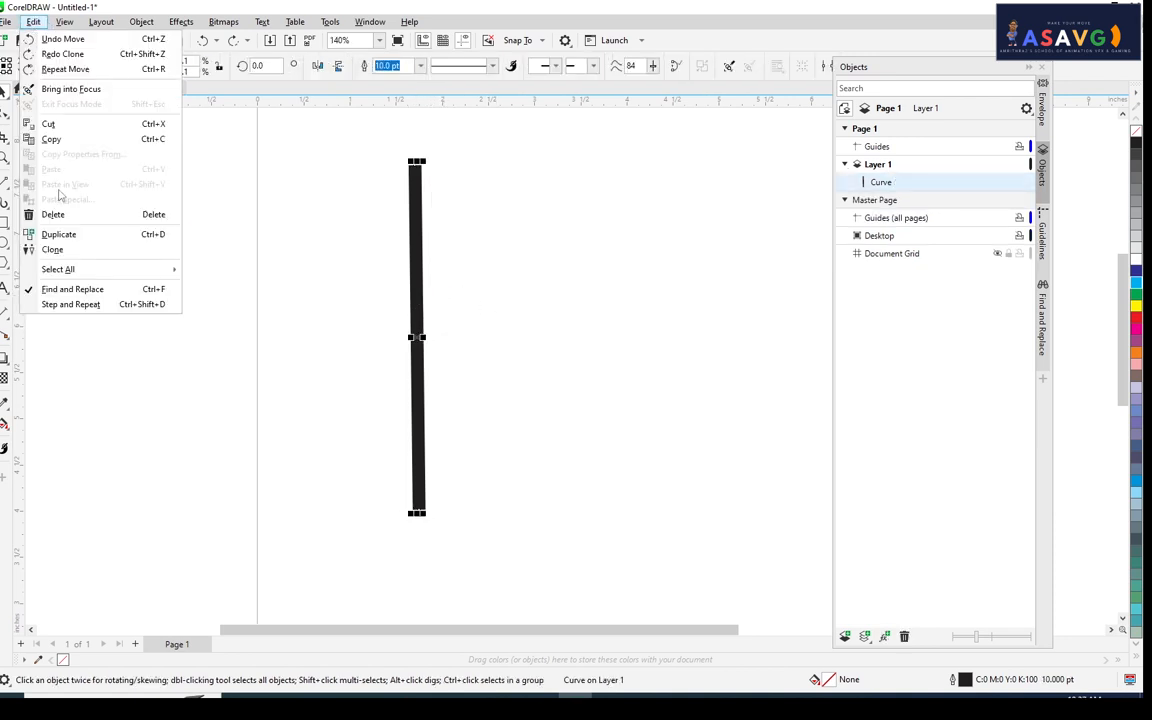
pyautogui.click(71, 250)
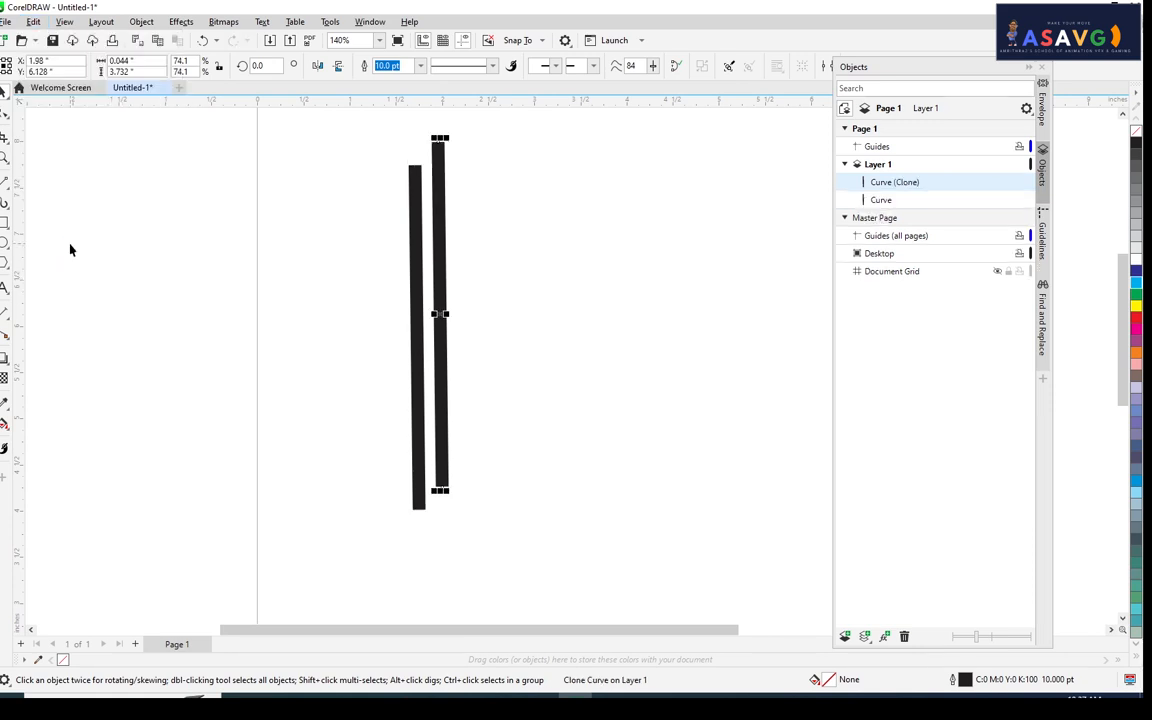
pyautogui.hotkey('ctrl', 'z')
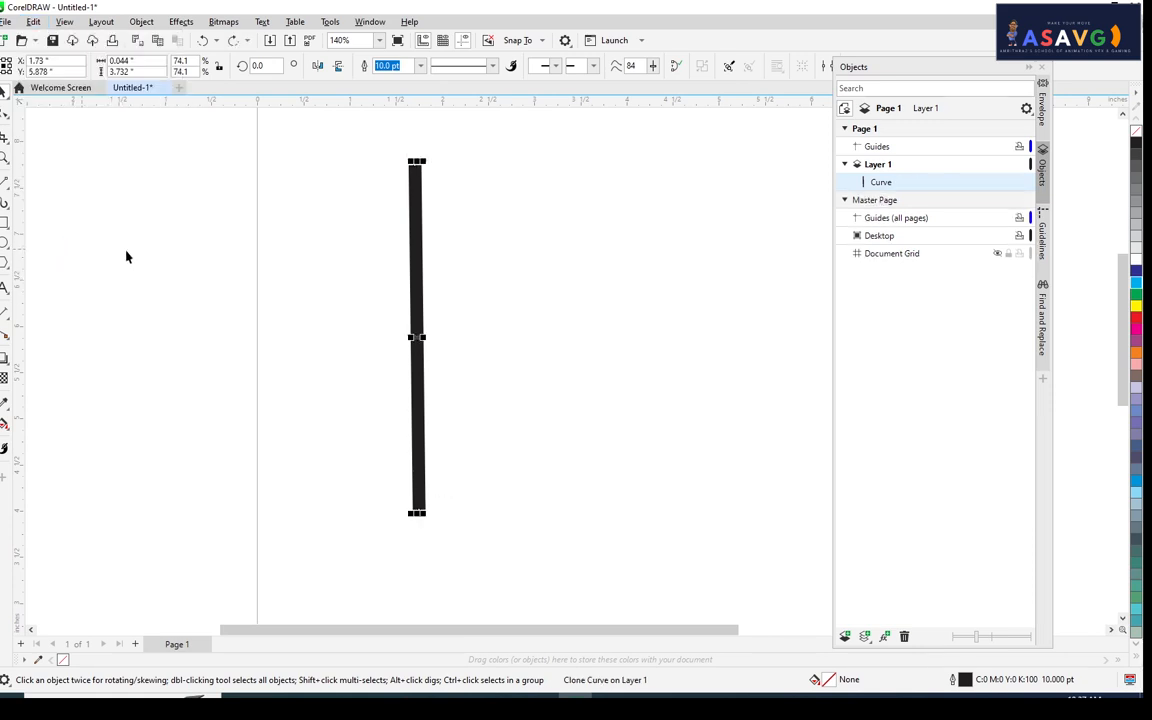
# - Clone the vertical line and align the clone with the original by their horizontal and vertical centres
pyautogui.moveTo(467, 254); pyautogui.dragTo(463, 203)
pyautogui.scroll(-2, 490, 250)
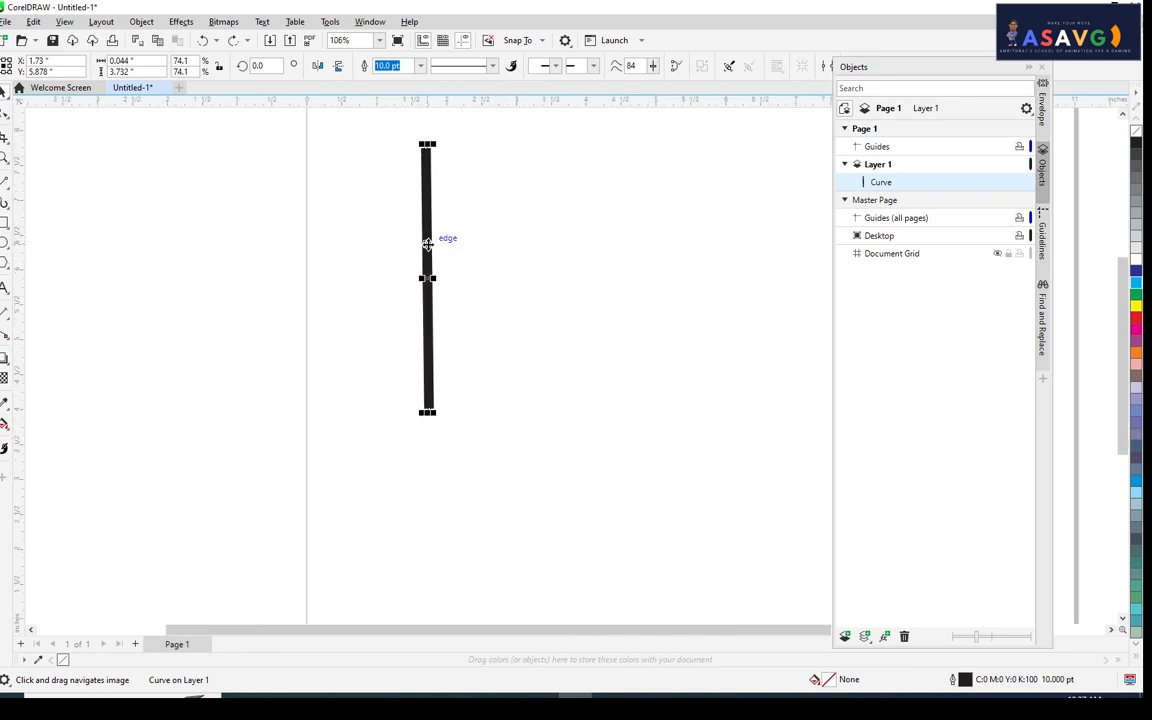
pyautogui.click(427, 245)
pyautogui.click(428, 244)
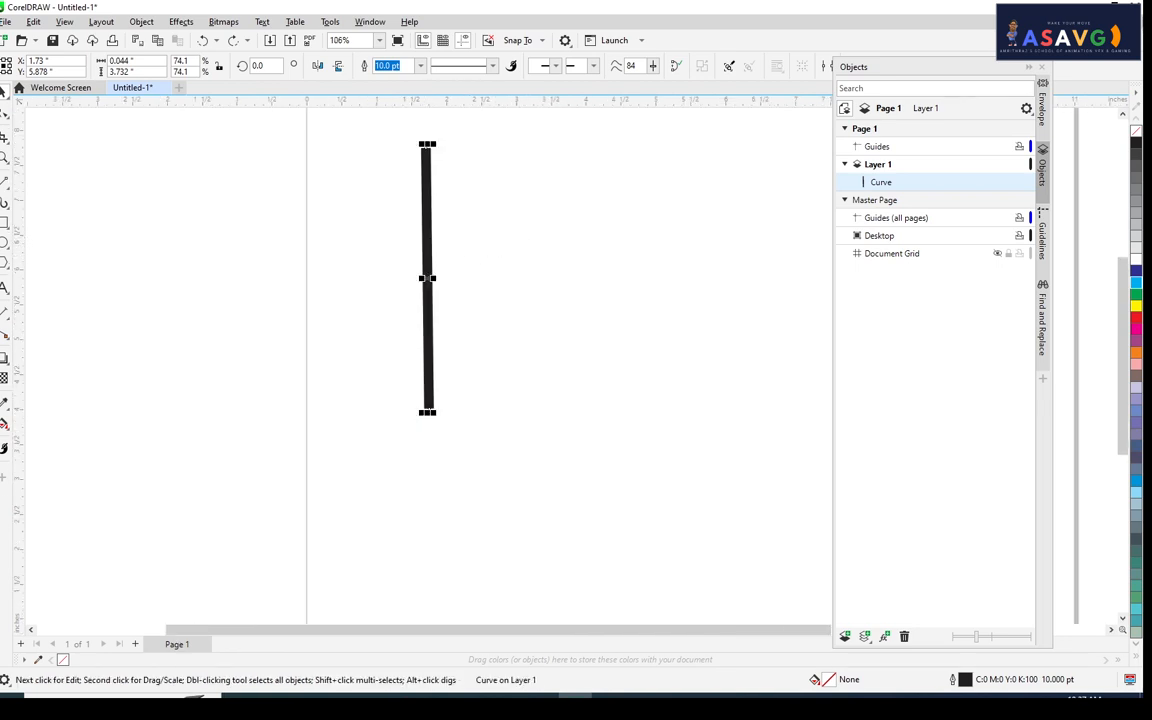
pyautogui.click(33, 21)
pyautogui.click(85, 249)
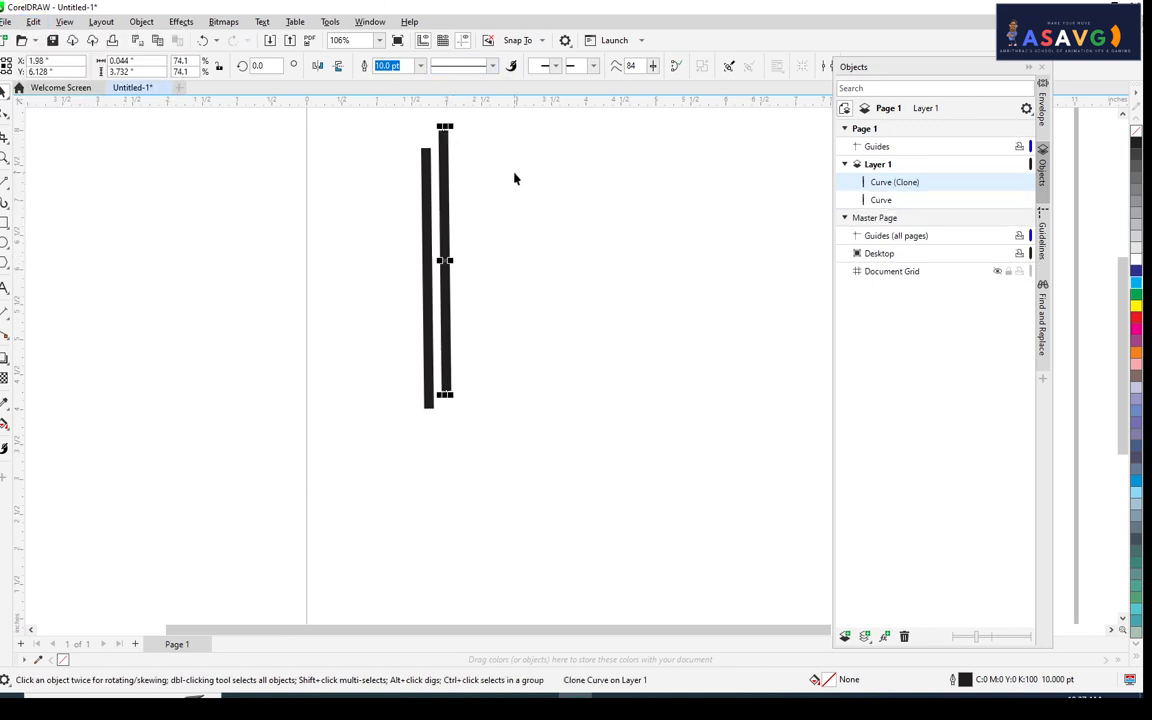
pyautogui.keyDown('shift'); pyautogui.click(424, 258); pyautogui.keyUp('shift')
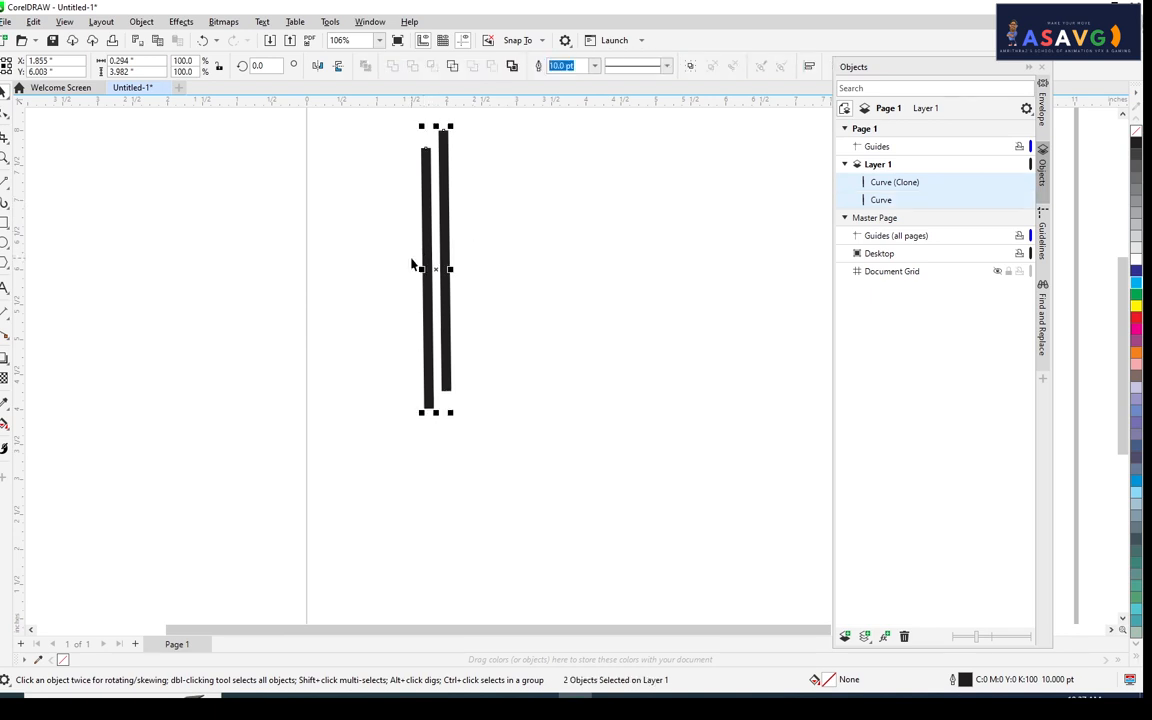
pyautogui.press('e')
pyautogui.press('c')
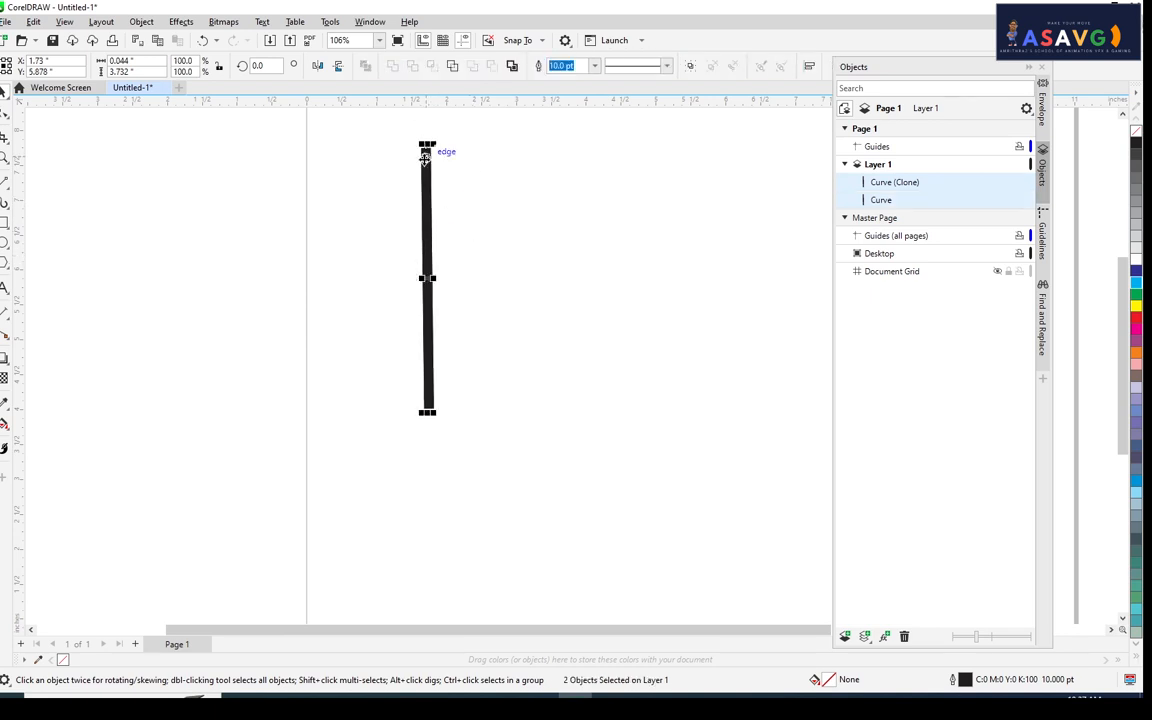
# - Move the rotation centre of both overlapping lines to their bottom end
pyautogui.click(424, 234)
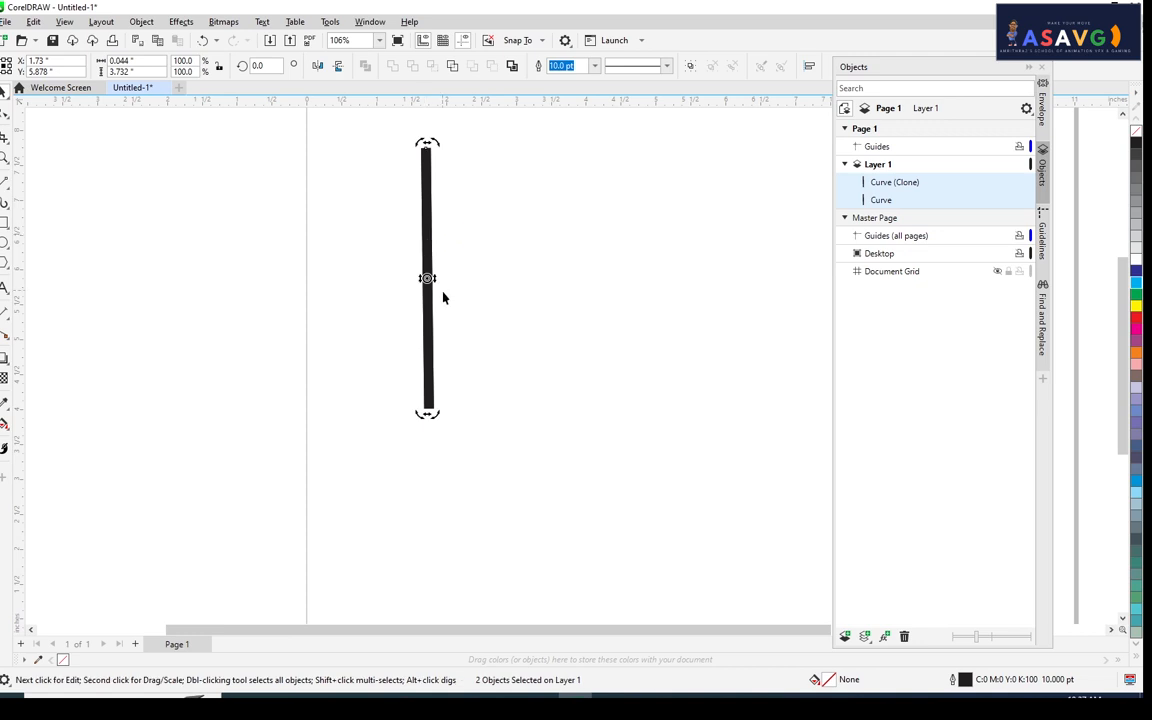
pyautogui.scroll(5, 443, 297)
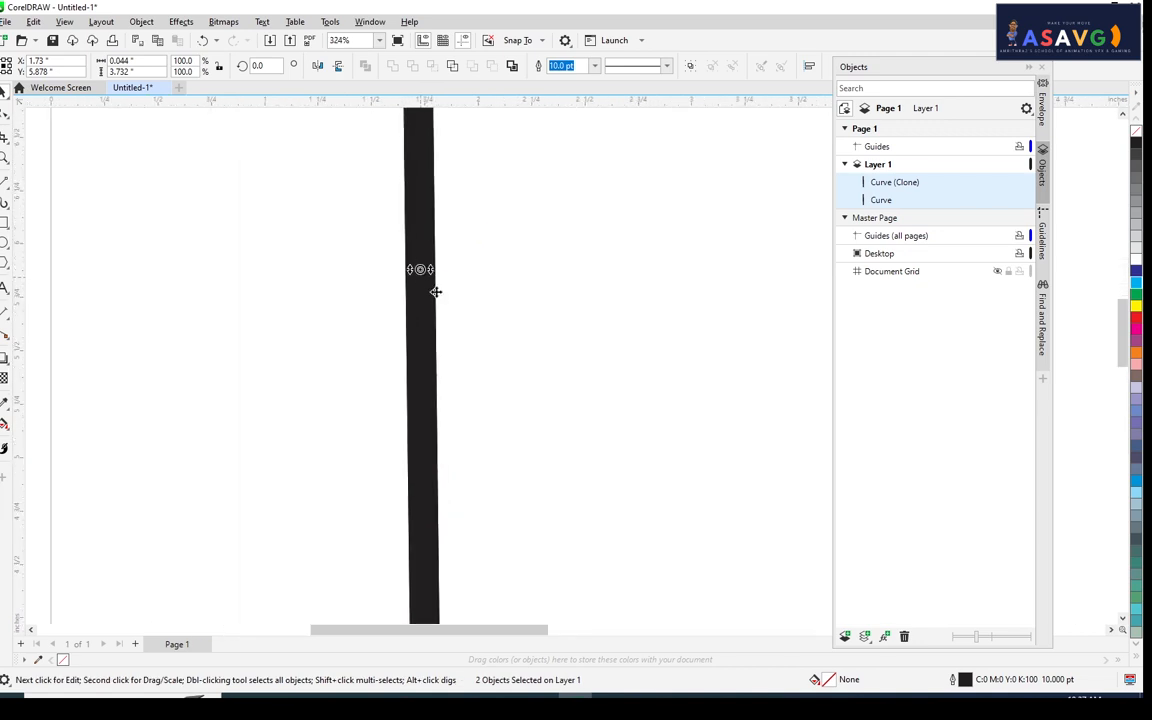
pyautogui.scroll(-2, 435, 291)
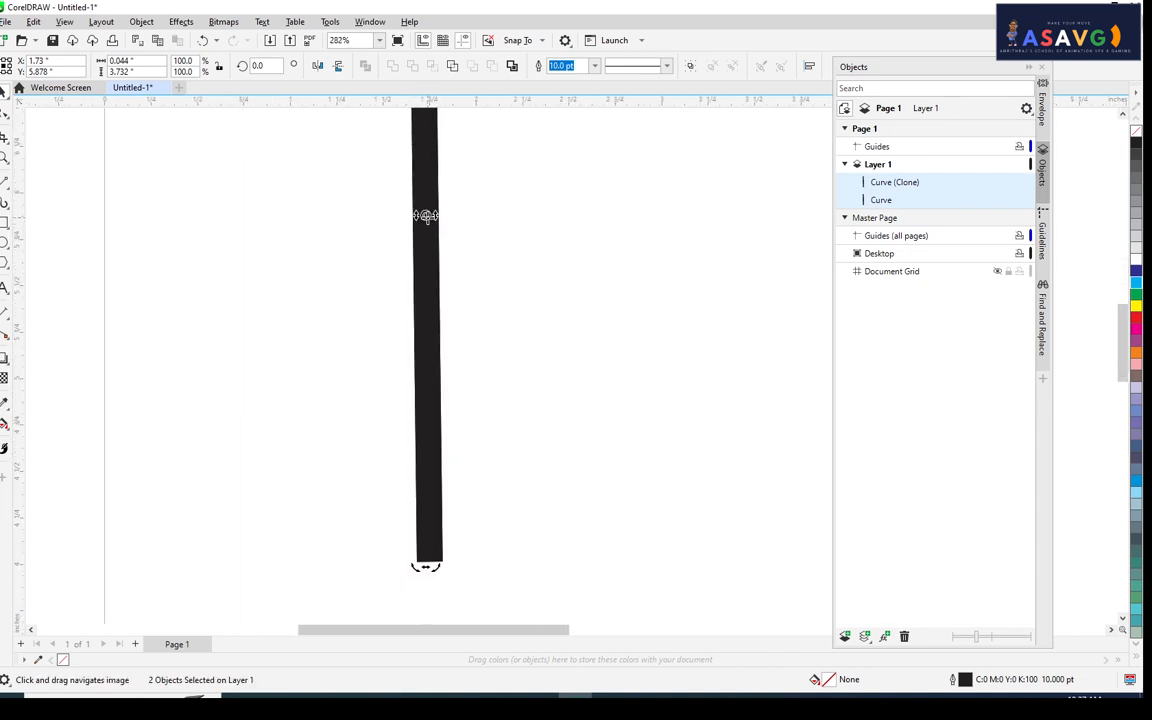
pyautogui.moveTo(426, 216); pyautogui.dragTo(433, 555)
# - Undo the centre alignment and cloning of the line, along with its last resizing
pyautogui.hotkey('ctrl', 'z')
pyautogui.hotkey('ctrl', 'z')
pyautogui.hotkey('ctrl', 'z')
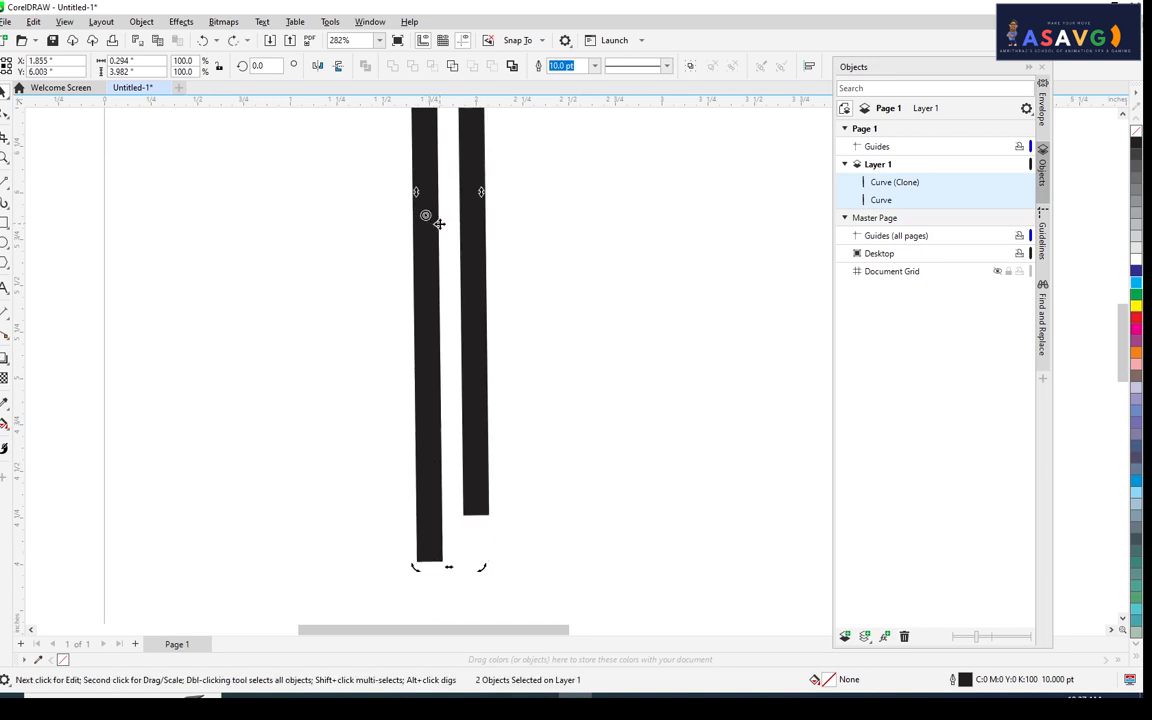
pyautogui.scroll(-2, 426, 216)
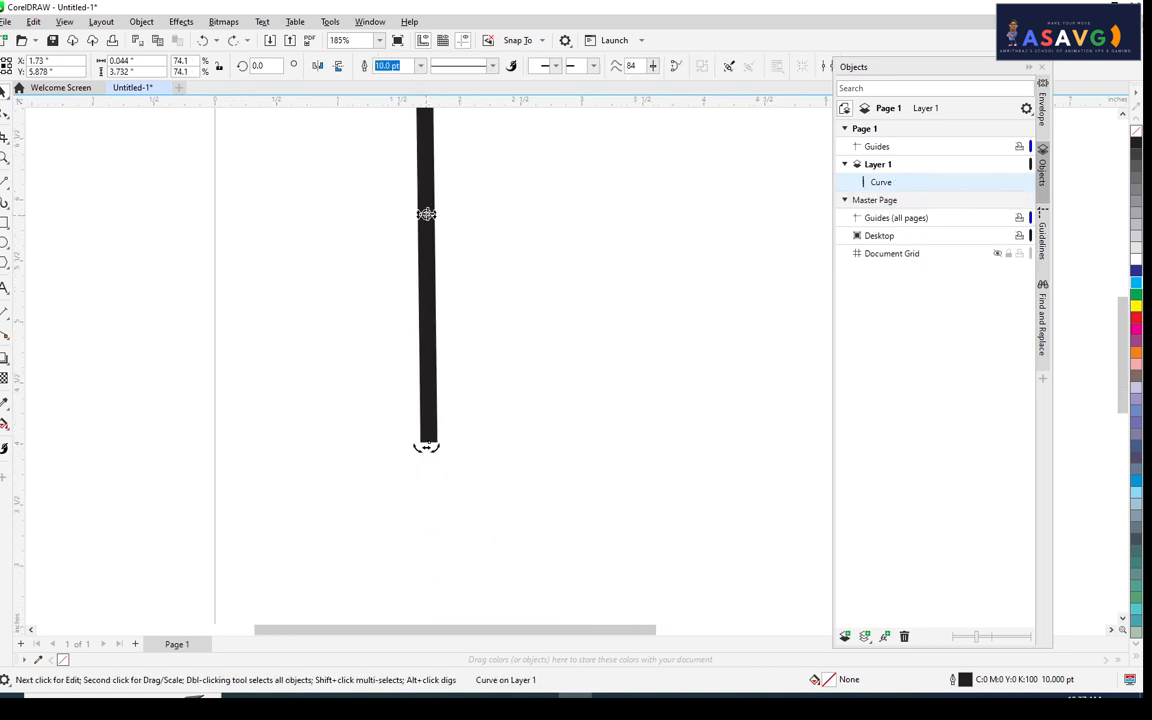
pyautogui.moveTo(427, 214); pyautogui.dragTo(428, 440)
pyautogui.hotkey('ctrl', 'z')
pyautogui.hotkey('ctrl', 'z')
pyautogui.hotkey('ctrl', 'z')
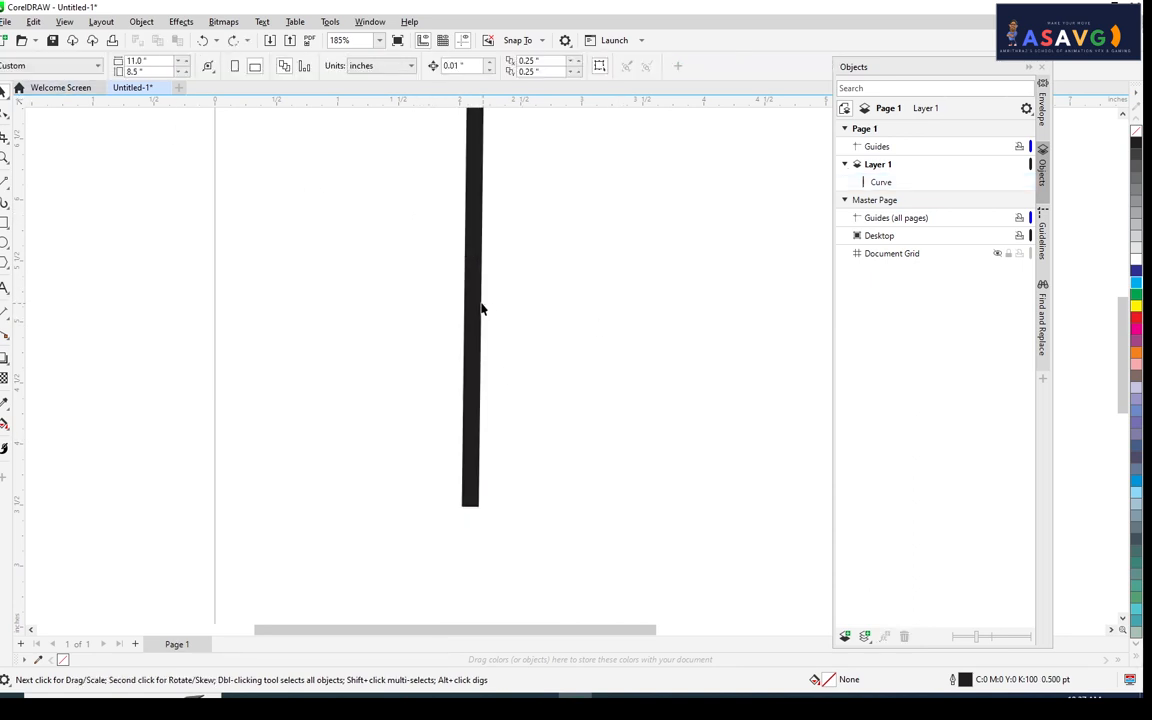
# - Move the line closer to the page's left edge and rotate it slightly to stand upright at 180.714°
pyautogui.moveTo(478, 311); pyautogui.dragTo(334, 315)
pyautogui.scroll(-1, 373, 329)
pyautogui.scroll(1, 364, 361)
pyautogui.moveTo(364, 361); pyautogui.dragTo(409, 363)
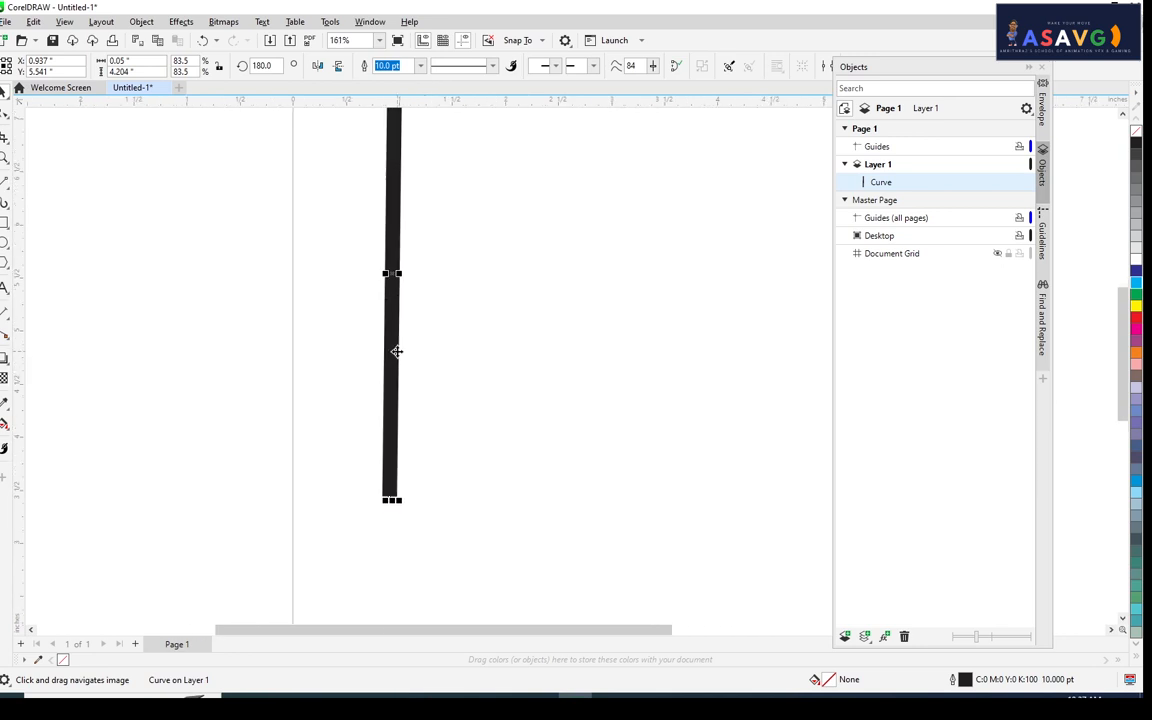
pyautogui.click(393, 240)
pyautogui.moveTo(424, 223); pyautogui.dragTo(445, 300)
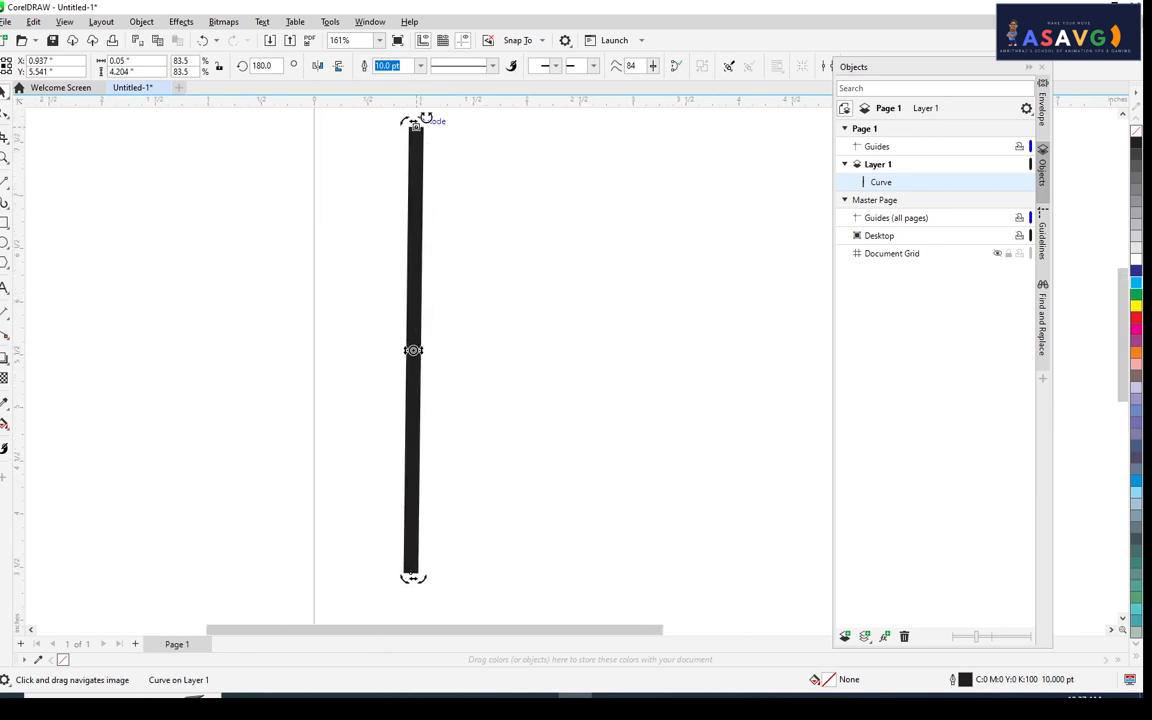
pyautogui.moveTo(416, 124); pyautogui.dragTo(419, 119)
pyautogui.click(561, 246)
pyautogui.scroll(-2, 557, 250)
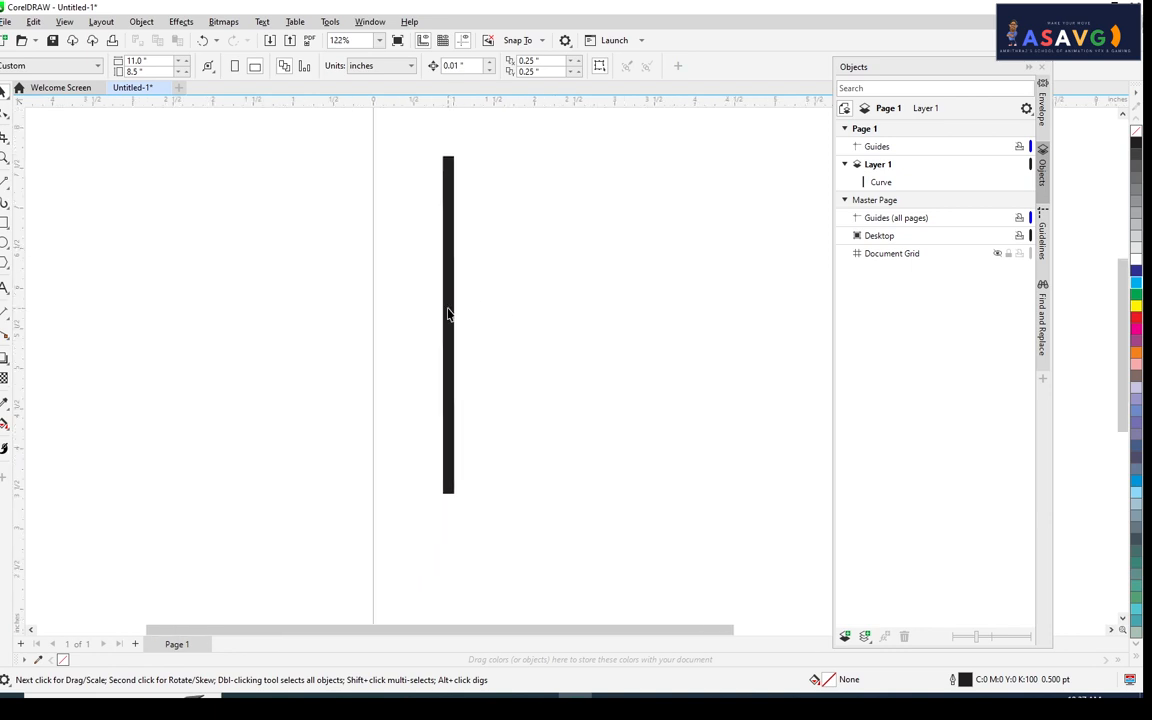
# - Clone the upright line and align the clone with the original by their horizontal and vertical centres
pyautogui.click(448, 311)
pyautogui.moveTo(534, 337); pyautogui.dragTo(524, 288)
pyautogui.moveTo(413, 154); pyautogui.dragTo(418, 188)
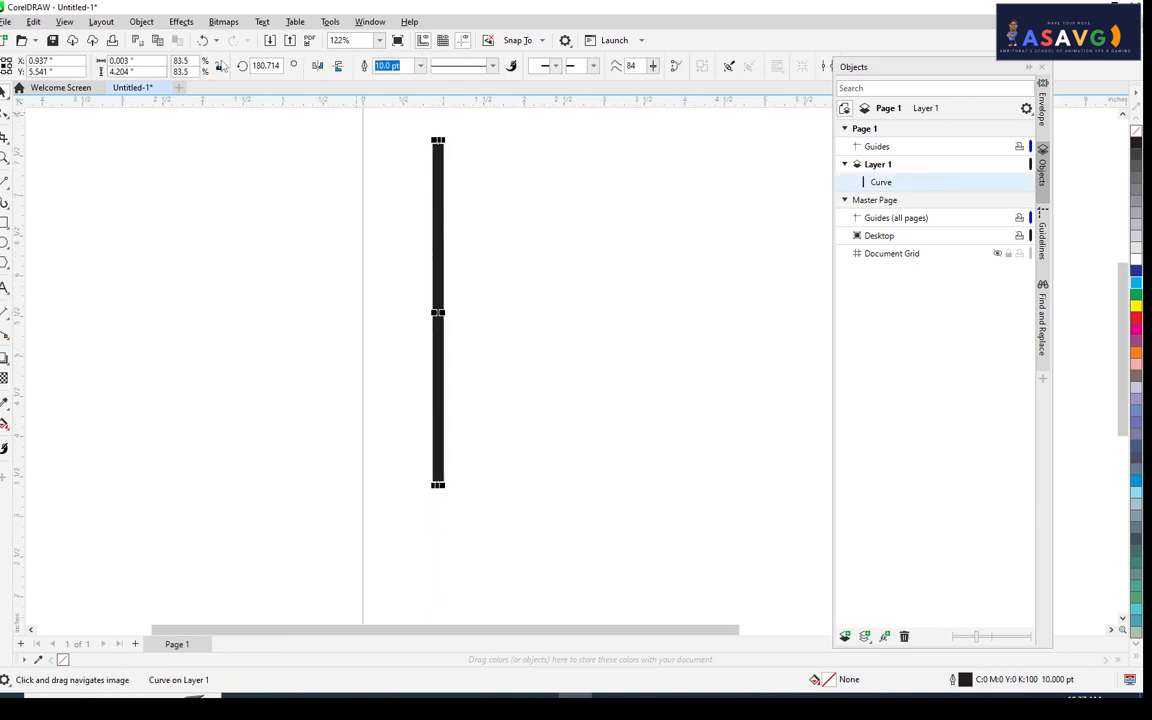
pyautogui.click(33, 21)
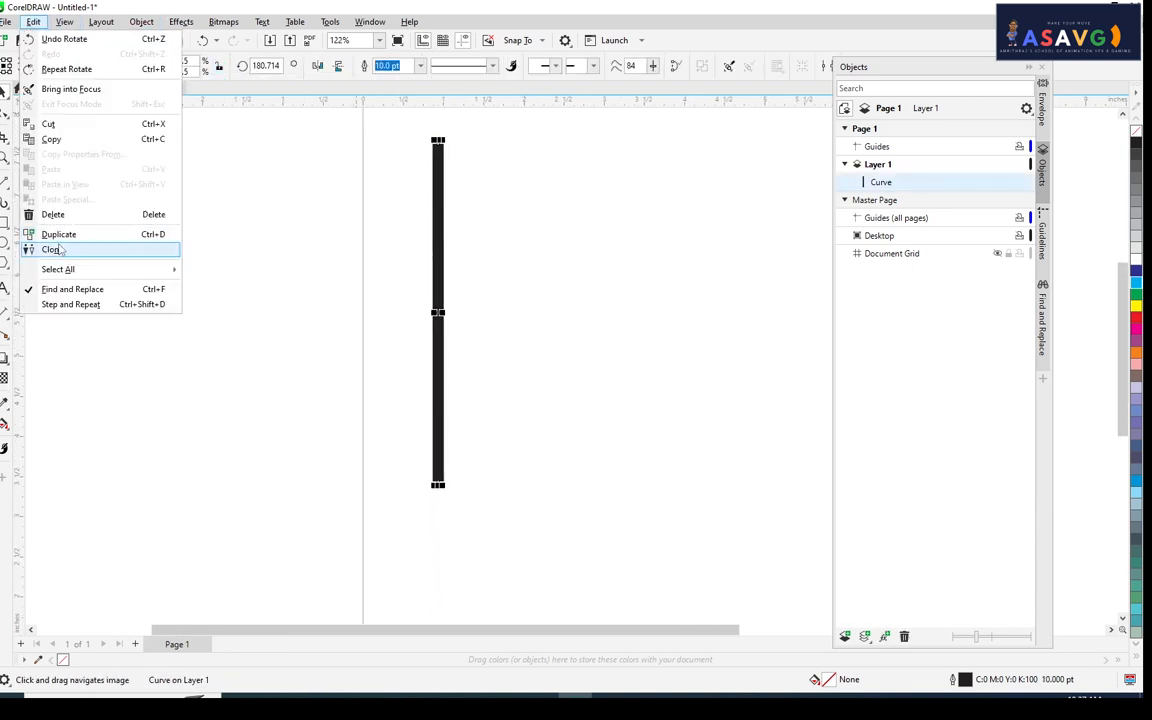
pyautogui.click(55, 249)
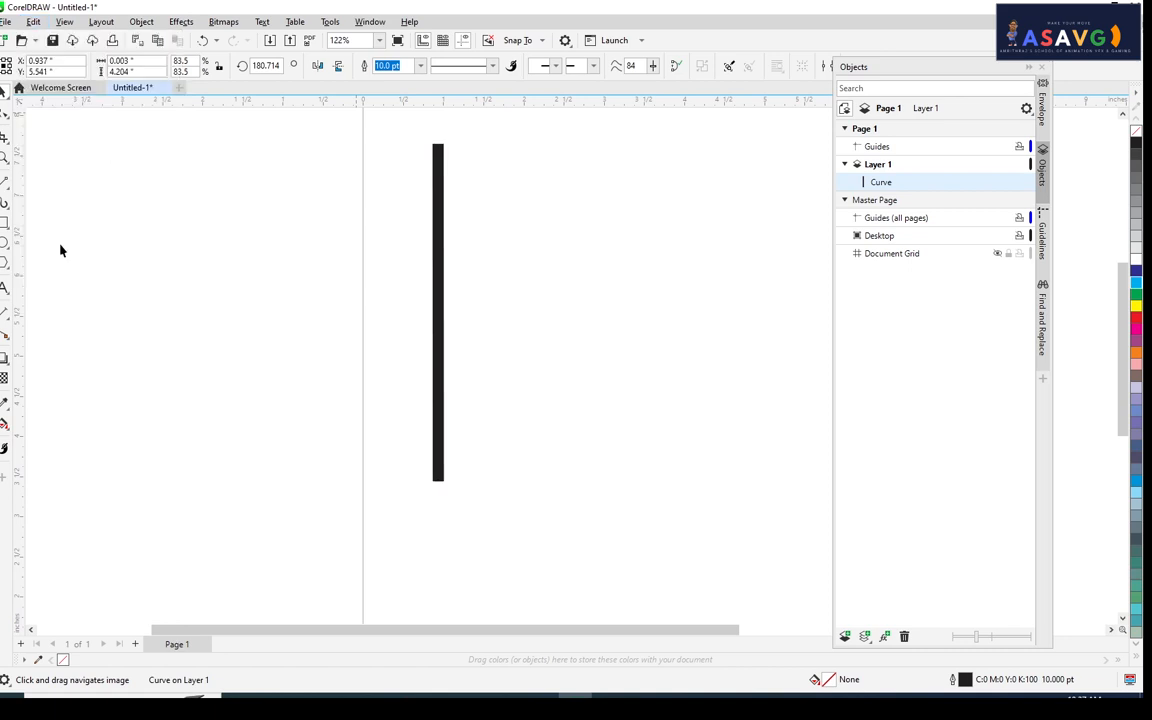
pyautogui.keyDown('shift'); pyautogui.click(437, 249); pyautogui.keyUp('shift')
pyautogui.press('e')
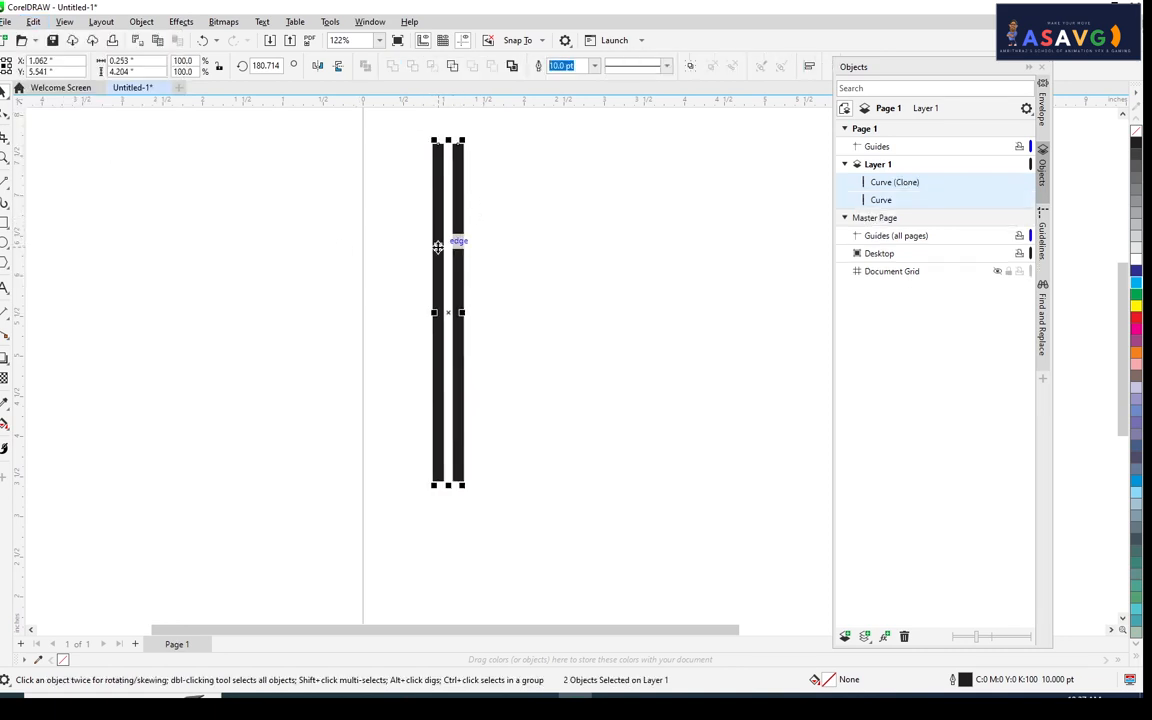
pyautogui.press('c')
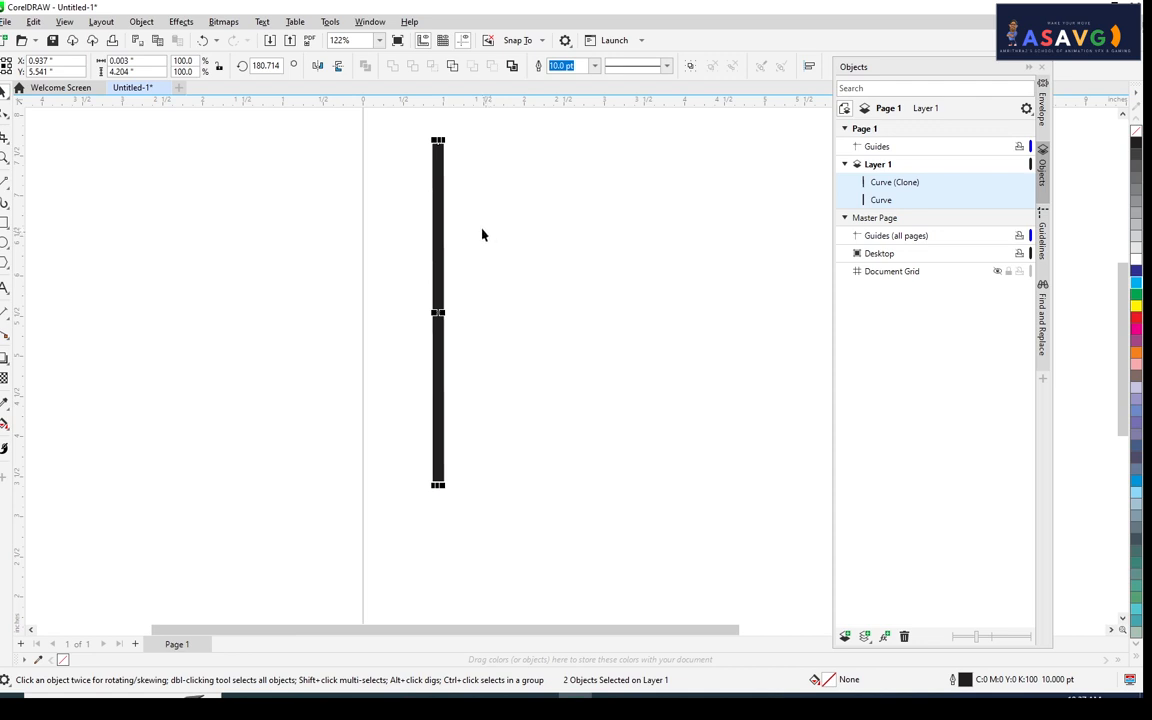
# - Shift the shared rotation centre of the two centre-aligned lines down to their bottom end
pyautogui.click(438, 180)
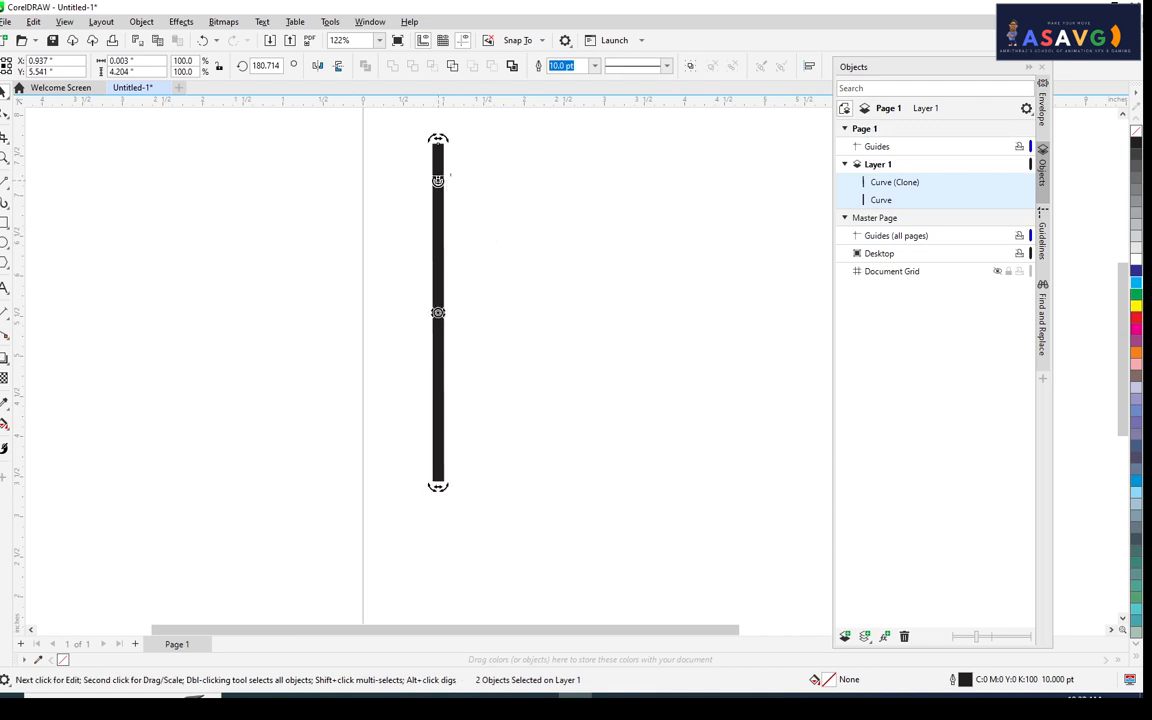
pyautogui.moveTo(518, 322); pyautogui.dragTo(544, 207)
pyautogui.scroll(4, 498, 170)
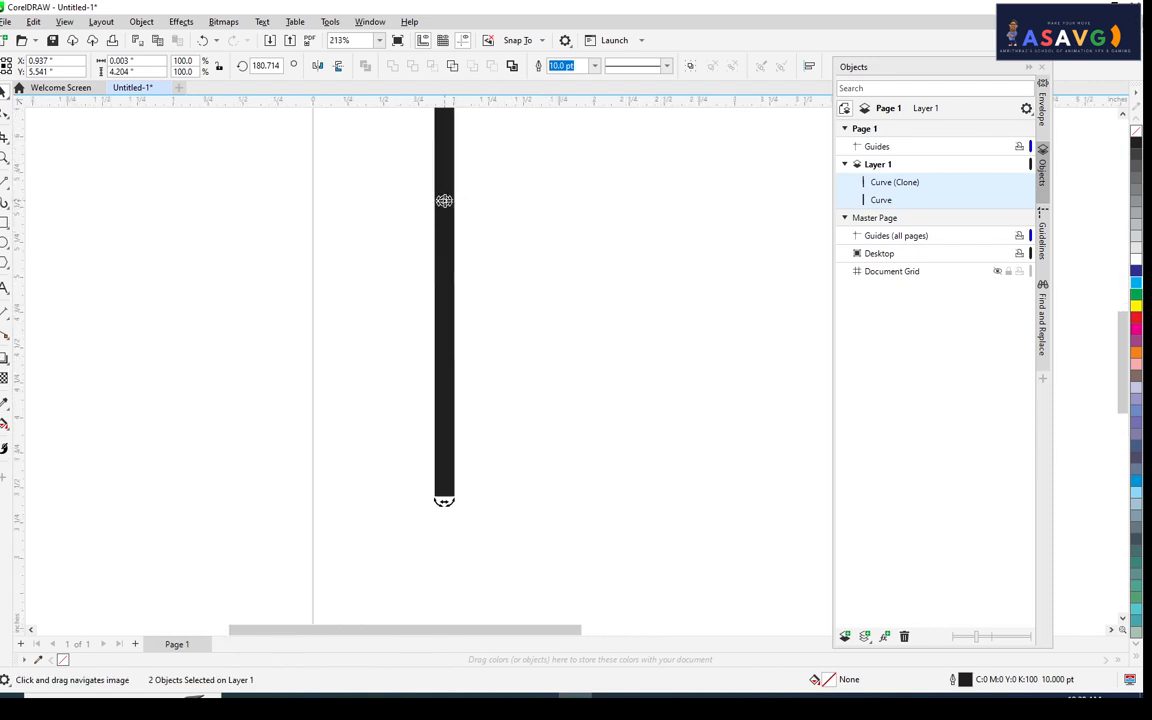
pyautogui.moveTo(444, 201); pyautogui.dragTo(444, 497)
pyautogui.scroll(-2, 506, 304)
pyautogui.moveTo(511, 268); pyautogui.dragTo(473, 353)
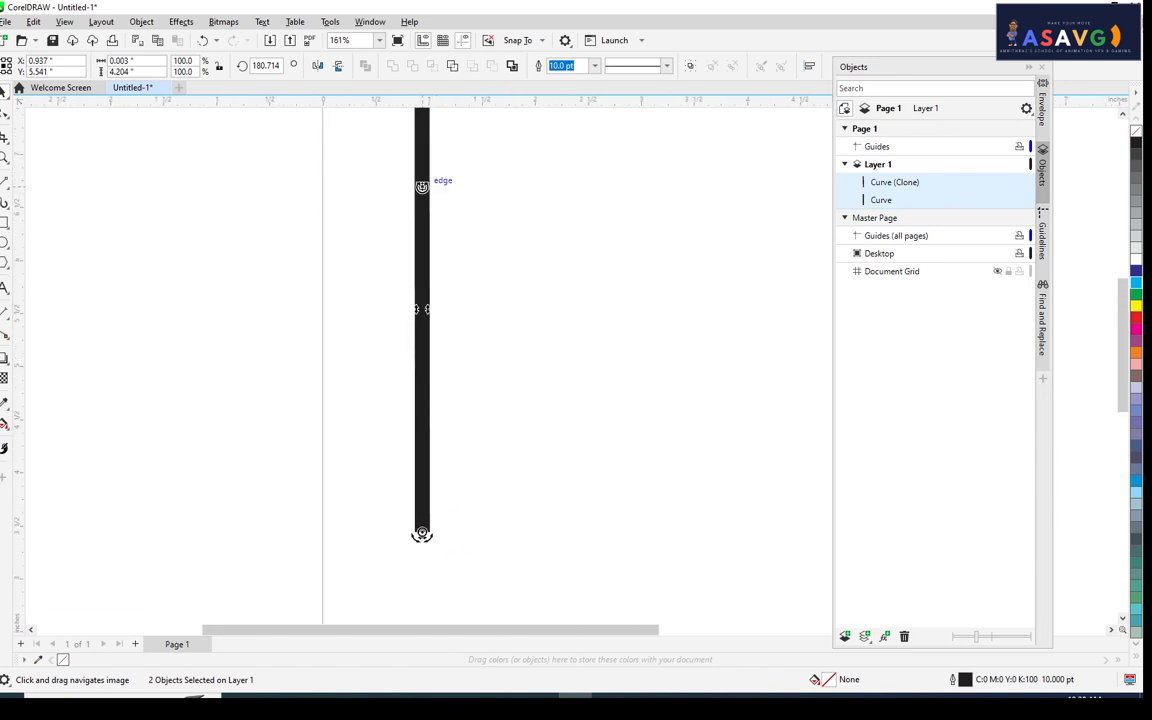
# - Try to rotate both overlapping lines clockwise from their top end, and undo the attempt
pyautogui.click(422, 187)
pyautogui.moveTo(465, 186); pyautogui.dragTo(461, 261)
pyautogui.click(419, 164)
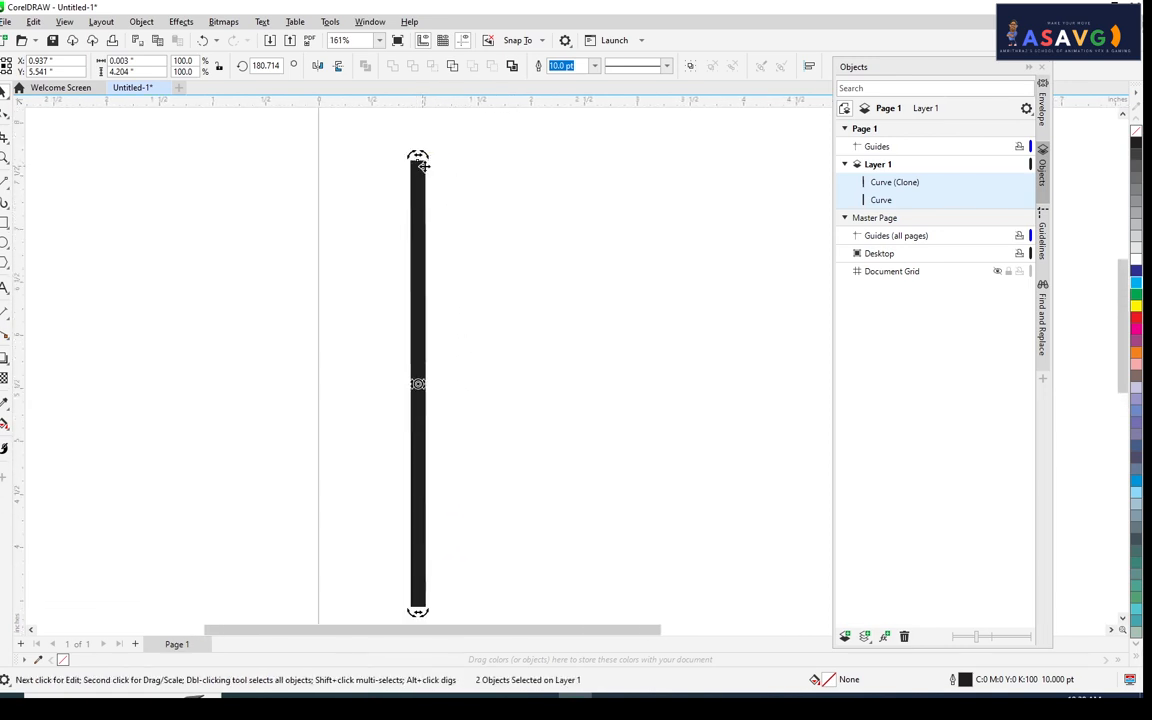
pyautogui.moveTo(421, 165)
pyautogui.mouseDown()
pyautogui.moveTo(437, 157)
pyautogui.moveTo(488, 178)
pyautogui.mouseUp()
pyautogui.hotkey('ctrl', 'z')
# - Try to rotate both lines about their bottom end, and undo back to before the vertical-centre alignment
pyautogui.moveTo(418, 385); pyautogui.dragTo(418, 602)
pyautogui.moveTo(428, 160); pyautogui.dragTo(506, 178)
pyautogui.hotkey('ctrl', 'z')
pyautogui.hotkey('ctrl', 'z')
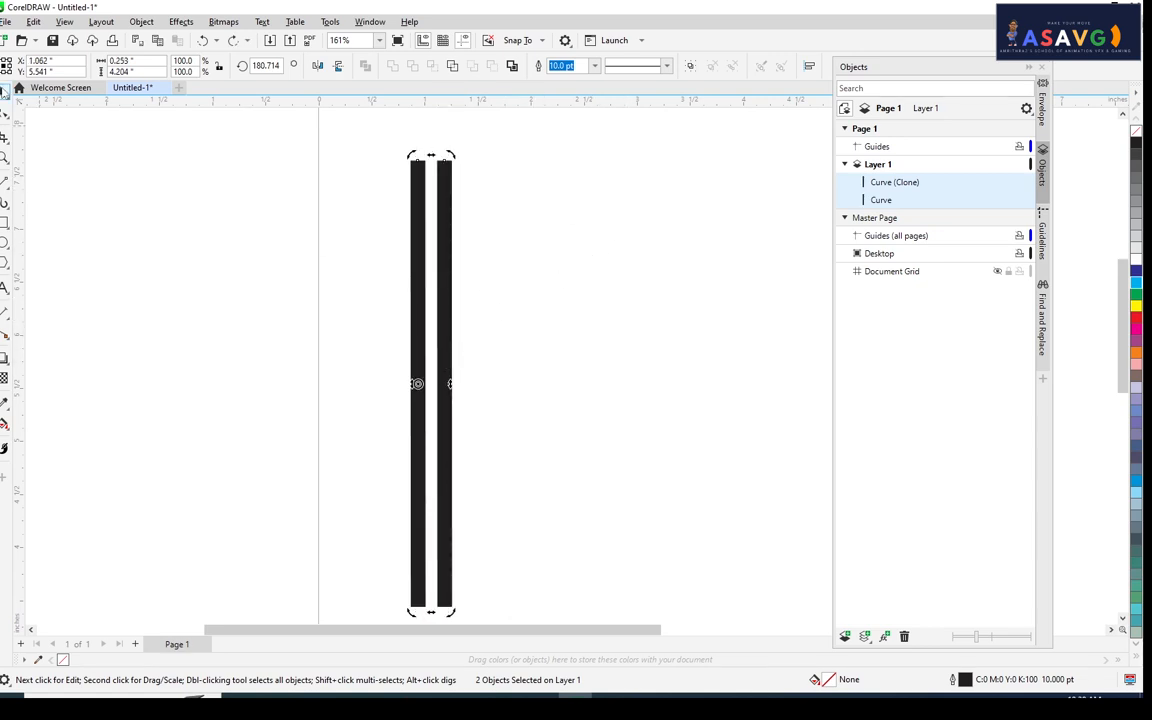
# - Select the clone and the original line and align them by their left edges
pyautogui.click(487, 290)
pyautogui.click(443, 355)
pyautogui.keyDown('shift'); pyautogui.click(419, 358); pyautogui.keyUp('shift')
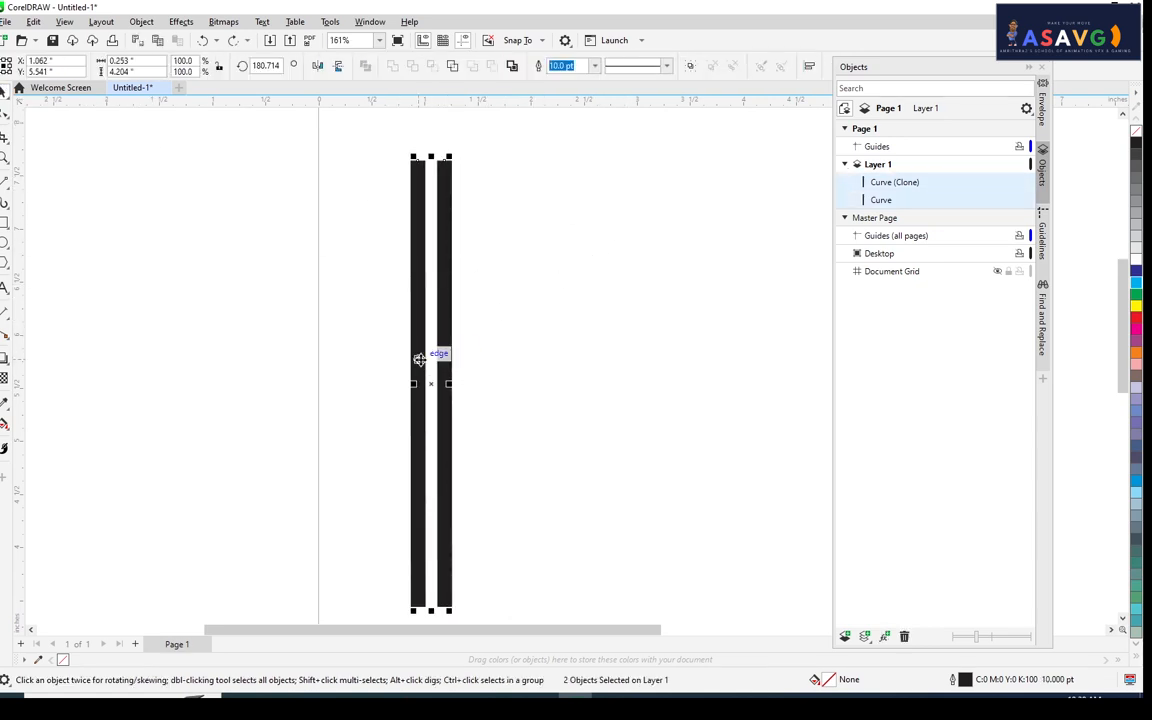
pyautogui.press('l')
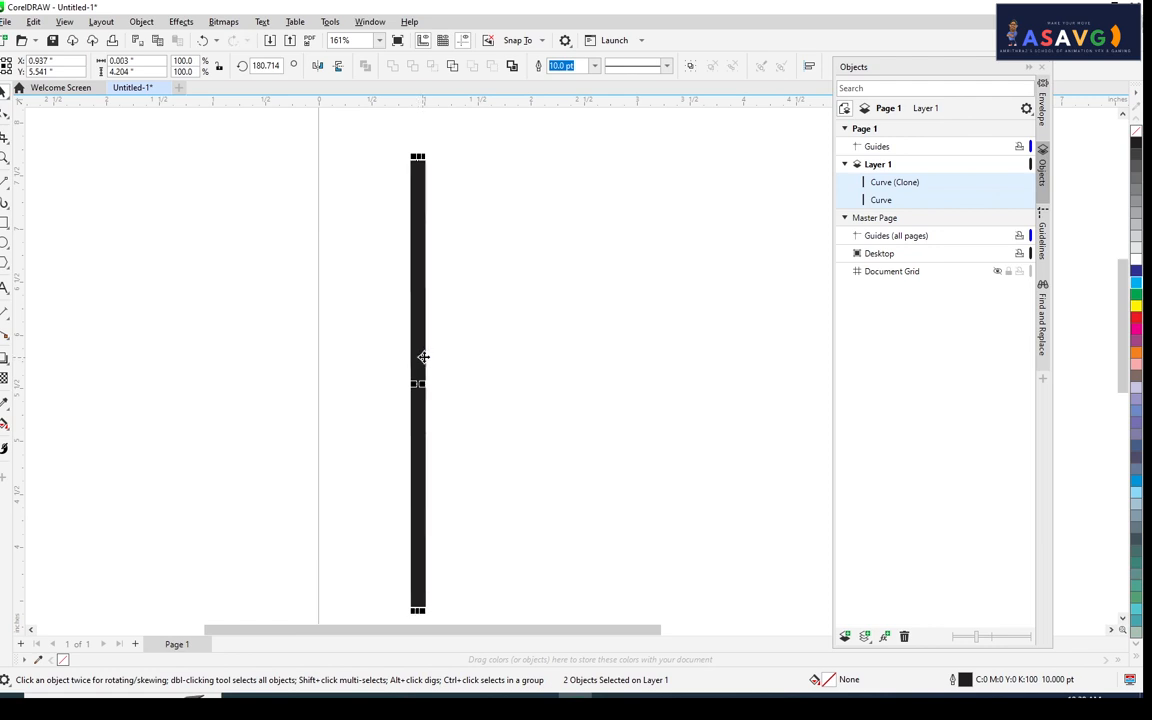
# - Move the rotation centre of the left-aligned lines to their bottom end
pyautogui.click(423, 352)
pyautogui.moveTo(487, 399); pyautogui.dragTo(491, 264)
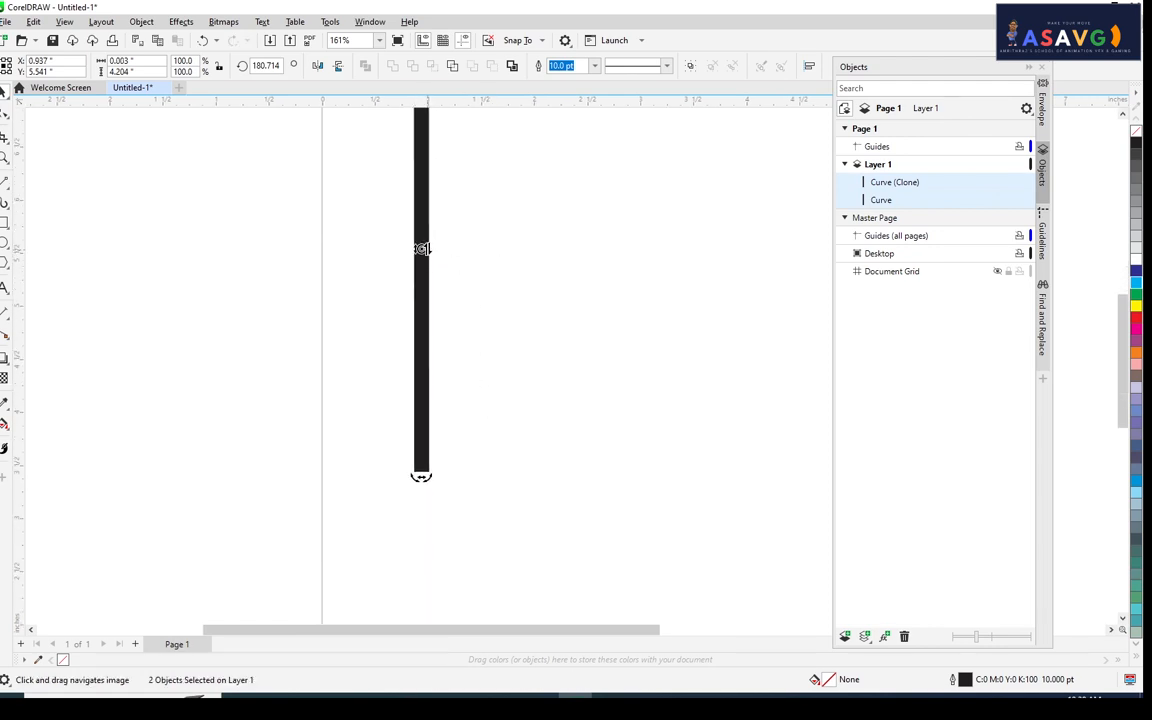
pyautogui.moveTo(421, 248); pyautogui.dragTo(421, 473)
pyautogui.moveTo(461, 262); pyautogui.dragTo(459, 360)
# - Try to rotate the left-aligned lines clockwise, and undo the attempt together with the left alignment
pyautogui.click(420, 172)
pyautogui.click(424, 134)
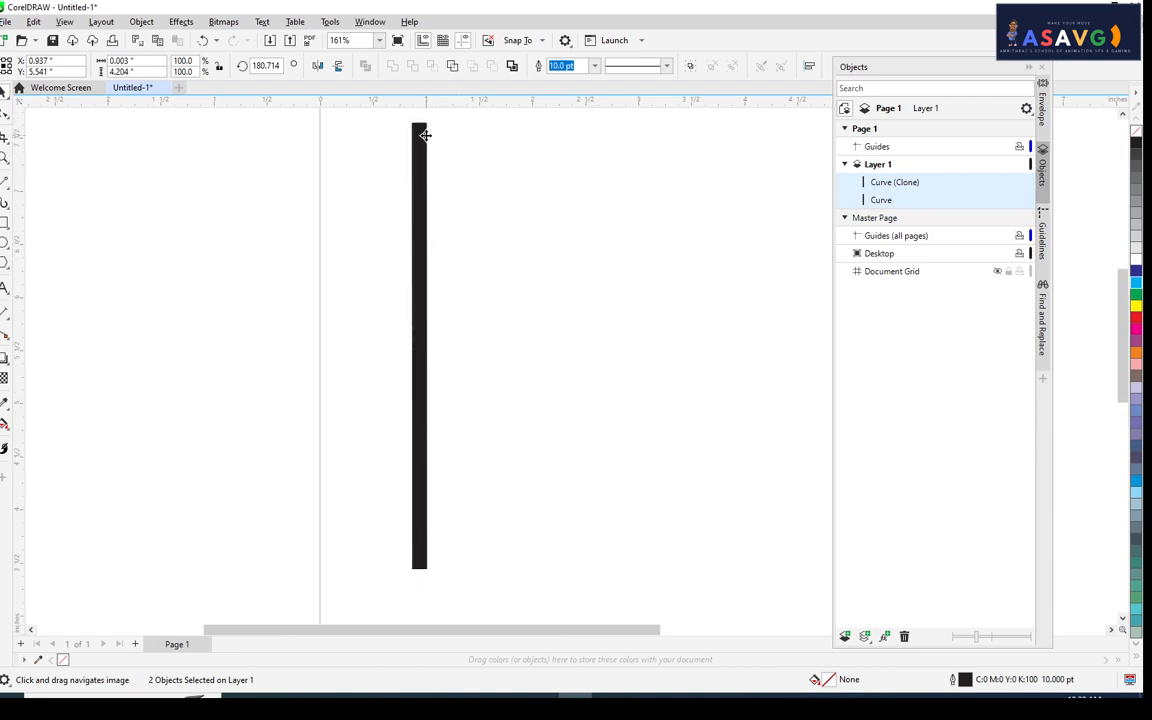
pyautogui.moveTo(429, 121); pyautogui.dragTo(480, 136)
pyautogui.hotkey('ctrl', 'z')
pyautogui.hotkey('ctrl', 'z')
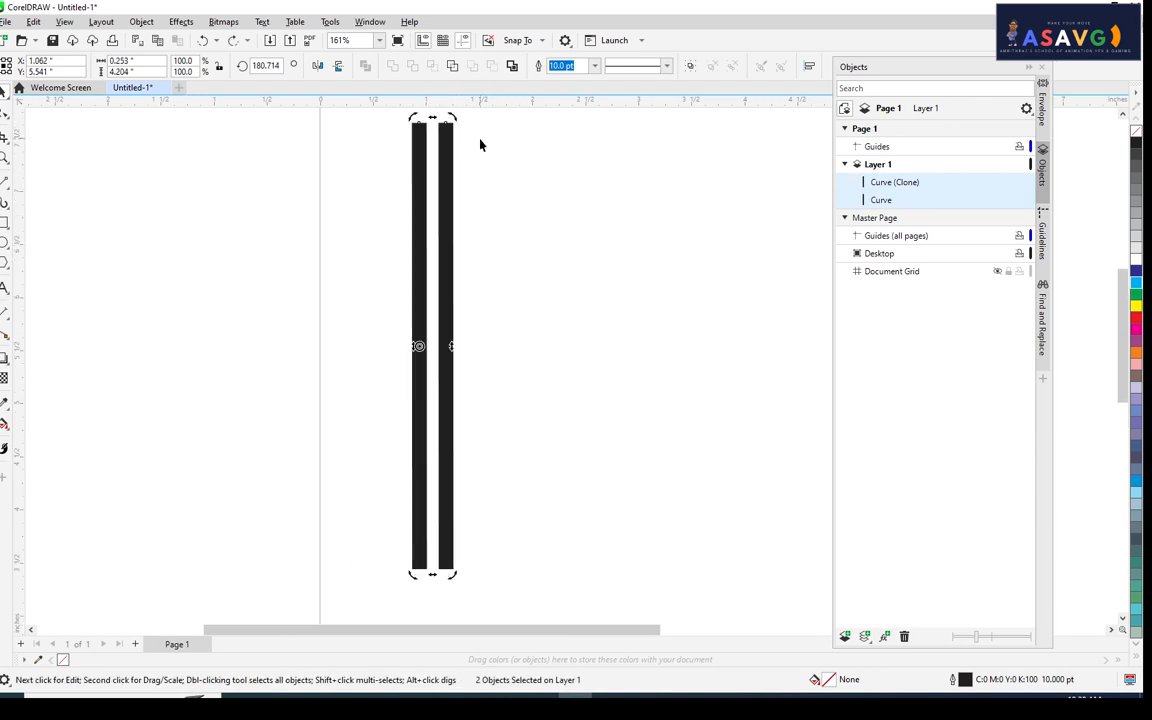
# - Delete the cloned line beside the original
pyautogui.click(541, 299)
pyautogui.click(450, 418)
pyautogui.press('Delete')
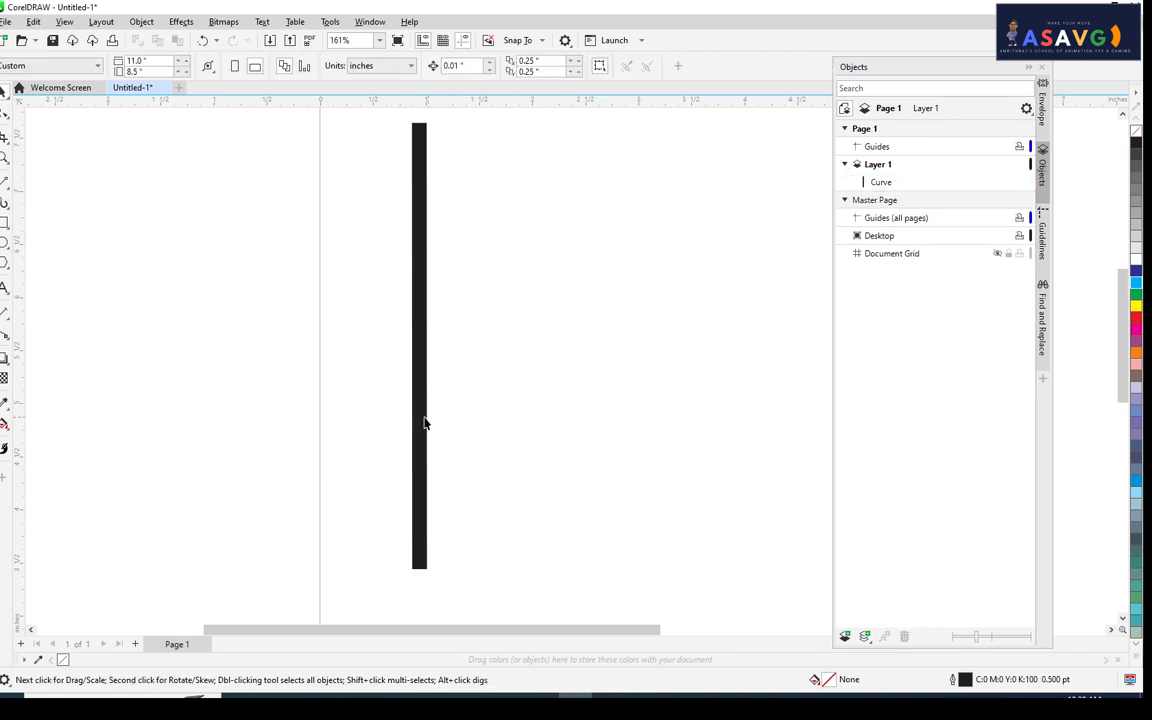
# - Clone the remaining line and align the clone with the original by their horizontal and vertical centres
pyautogui.click(421, 422)
pyautogui.moveTo(548, 361); pyautogui.dragTo(506, 343)
pyautogui.click(32, 22)
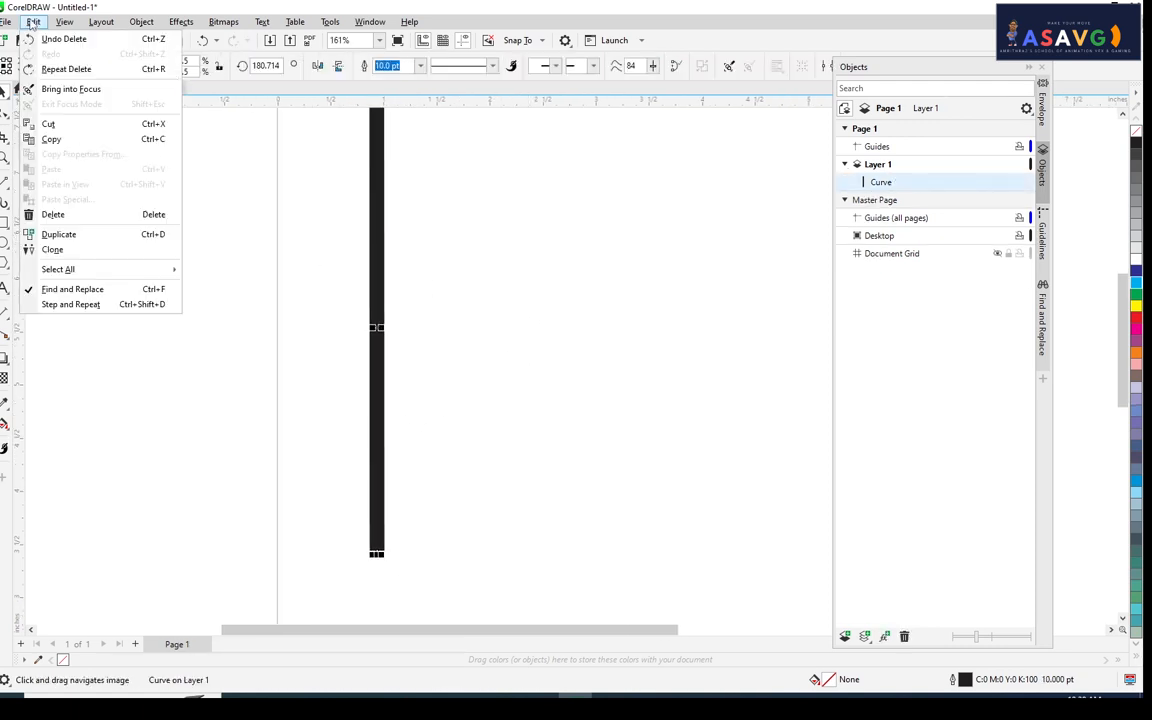
pyautogui.click(55, 249)
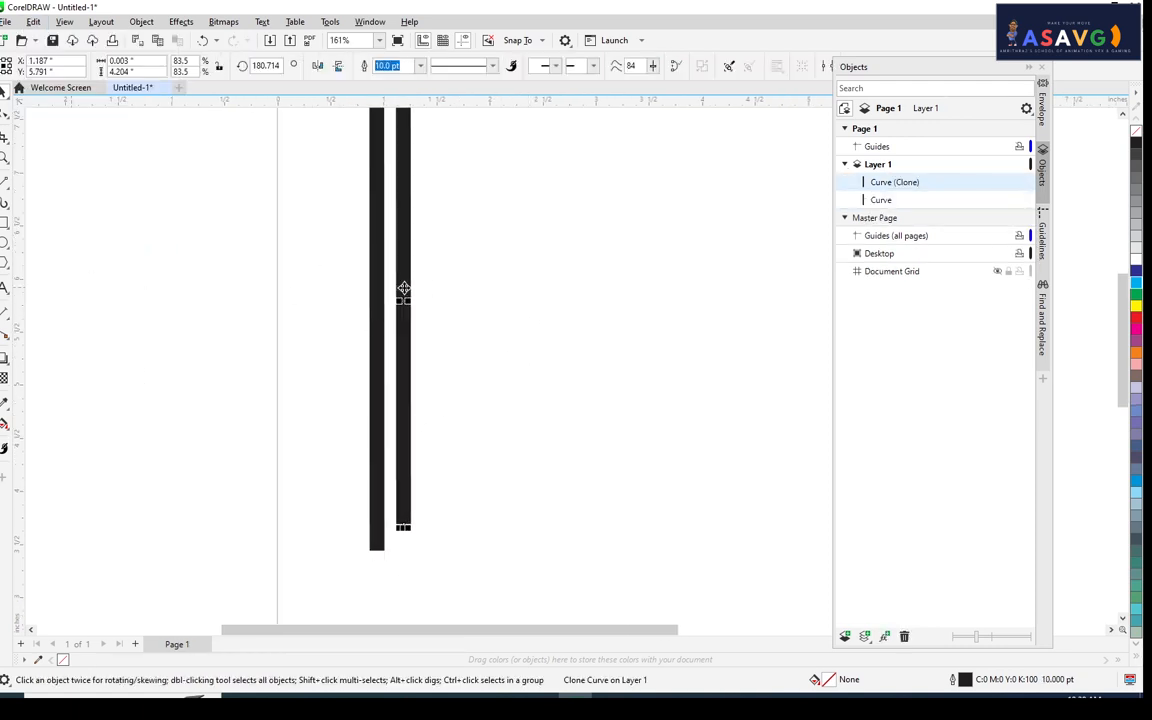
pyautogui.moveTo(472, 325); pyautogui.dragTo(537, 331)
pyautogui.keyDown('shift'); pyautogui.click(444, 355); pyautogui.keyUp('shift')
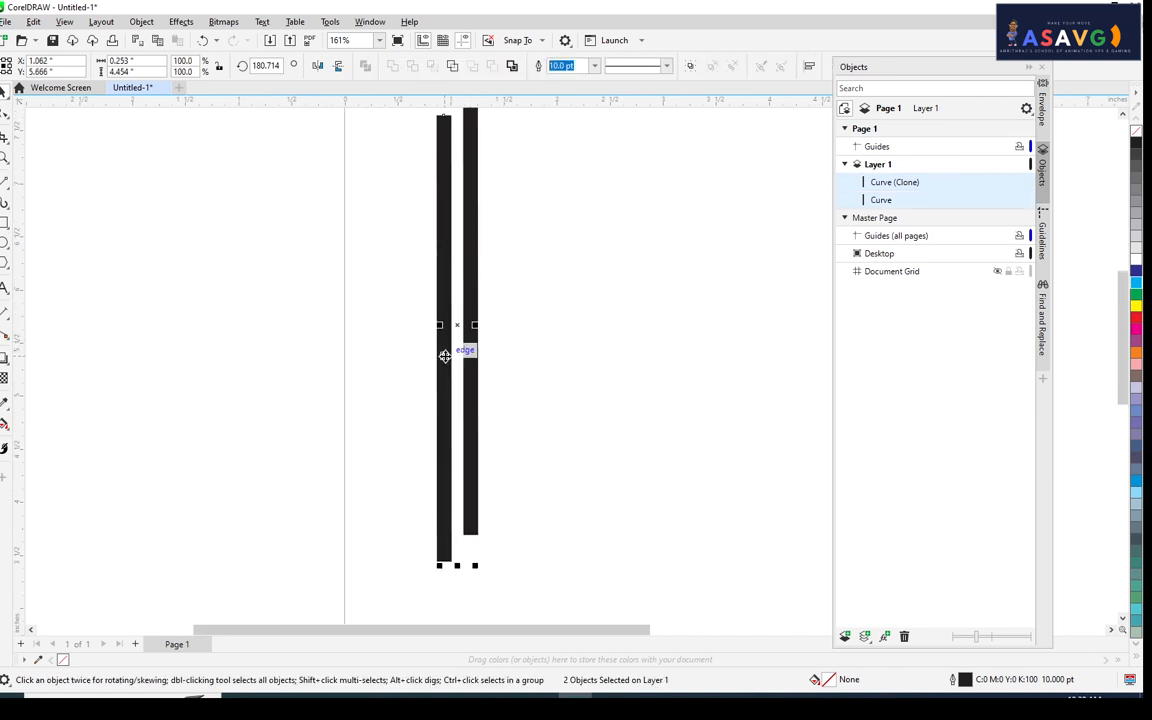
pyautogui.press('e')
pyautogui.press('c')
# - Try to rotate the two centre-aligned lines together, and undo the attempt
pyautogui.moveTo(455, 235); pyautogui.dragTo(462, 276)
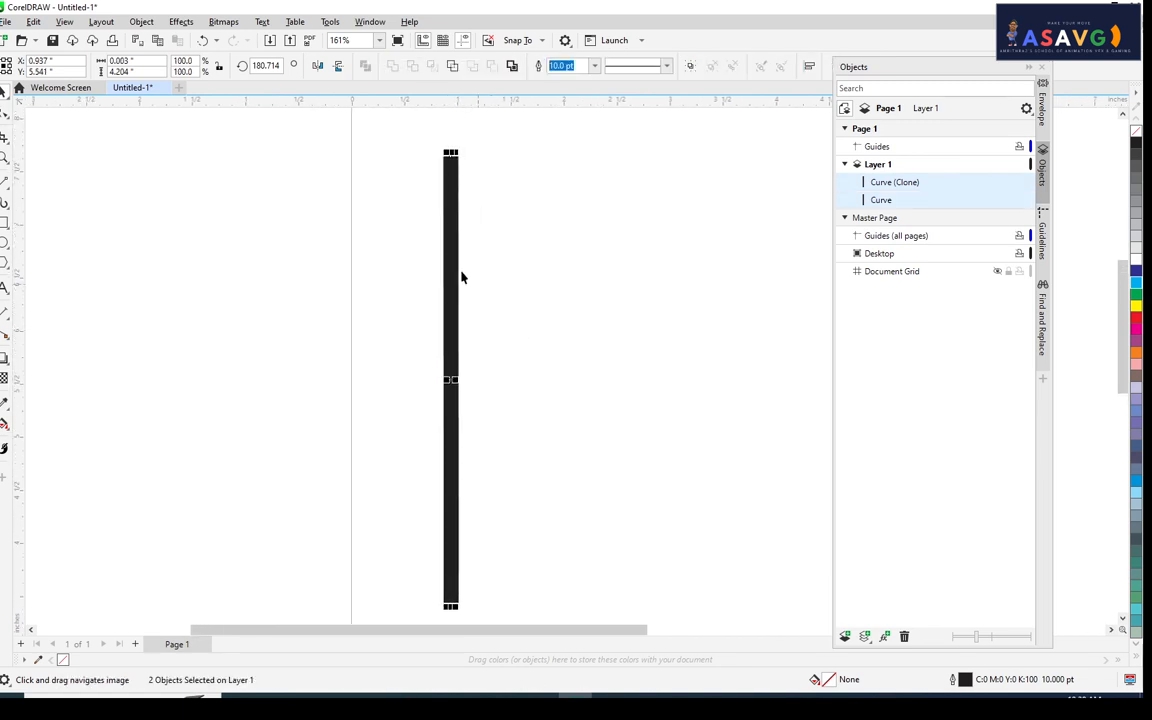
pyautogui.click(455, 247)
pyautogui.moveTo(459, 152); pyautogui.dragTo(571, 188)
pyautogui.hotkey('ctrl', 'z')
pyautogui.hotkey('ctrl', 'z')
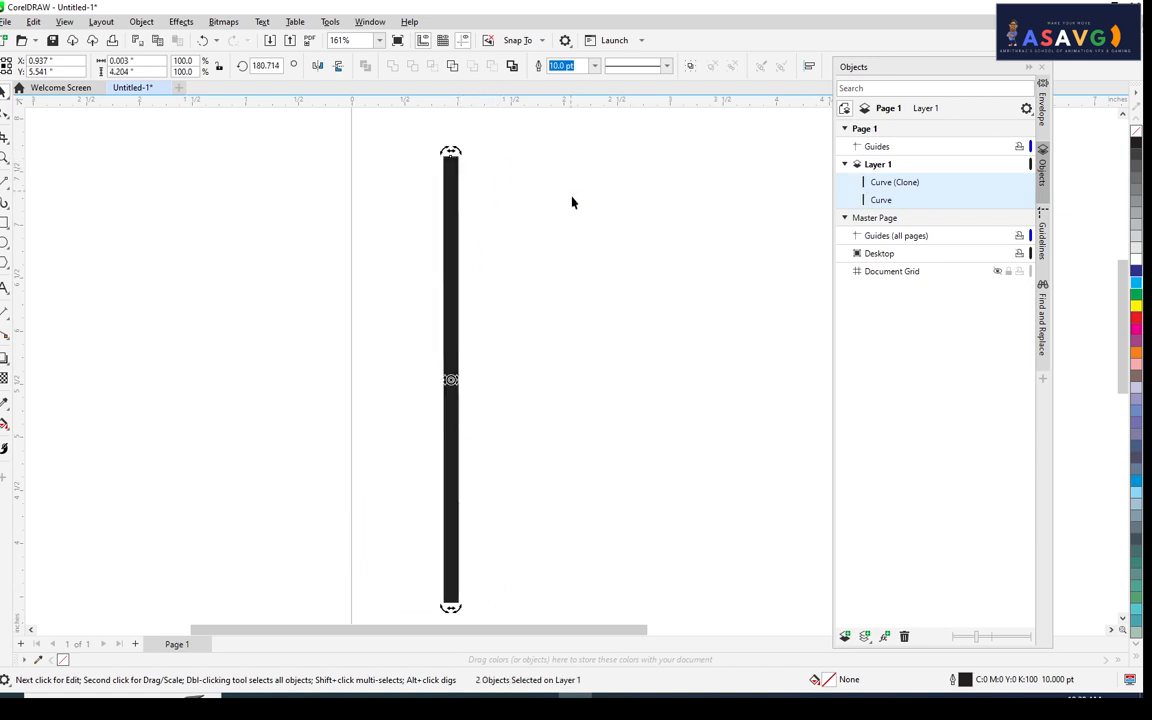
# - Move the clone away from the original line, and undo the move
pyautogui.click(451, 378)
pyautogui.moveTo(453, 380); pyautogui.dragTo(534, 382)
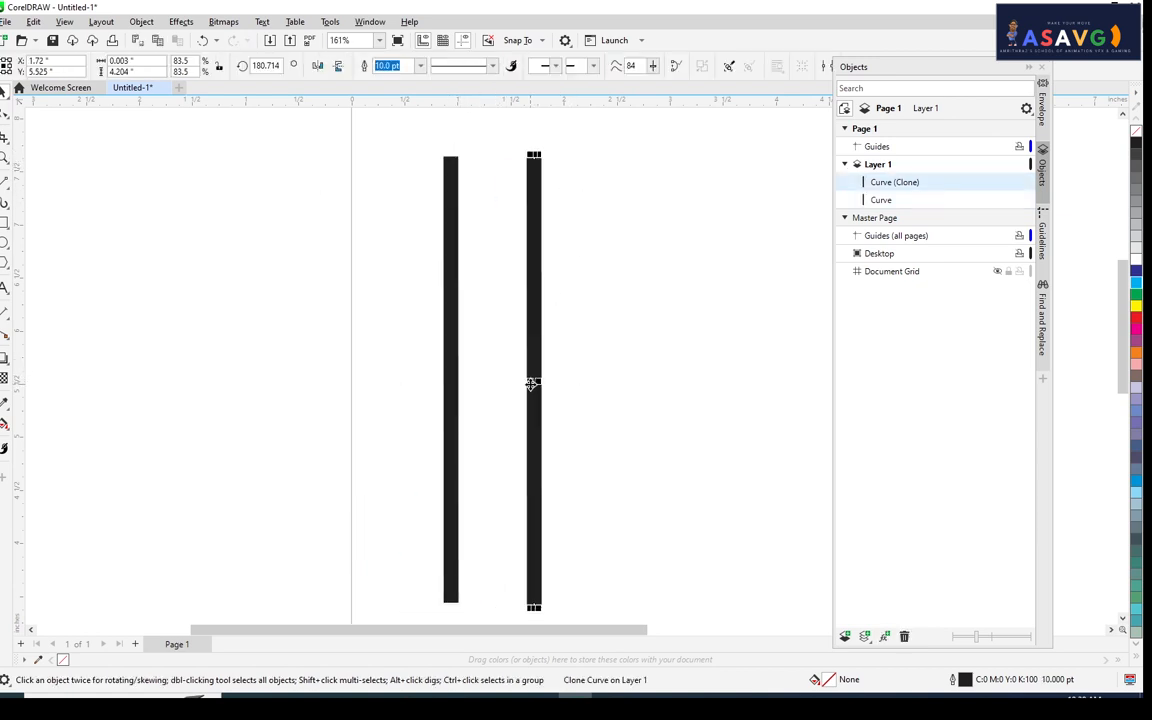
pyautogui.hotkey('ctrl', 'z')
# - Move the clone's rotation centre to the line's bottom end and rotate the clone clockwise to an angle of 165.714°
pyautogui.click(451, 379)
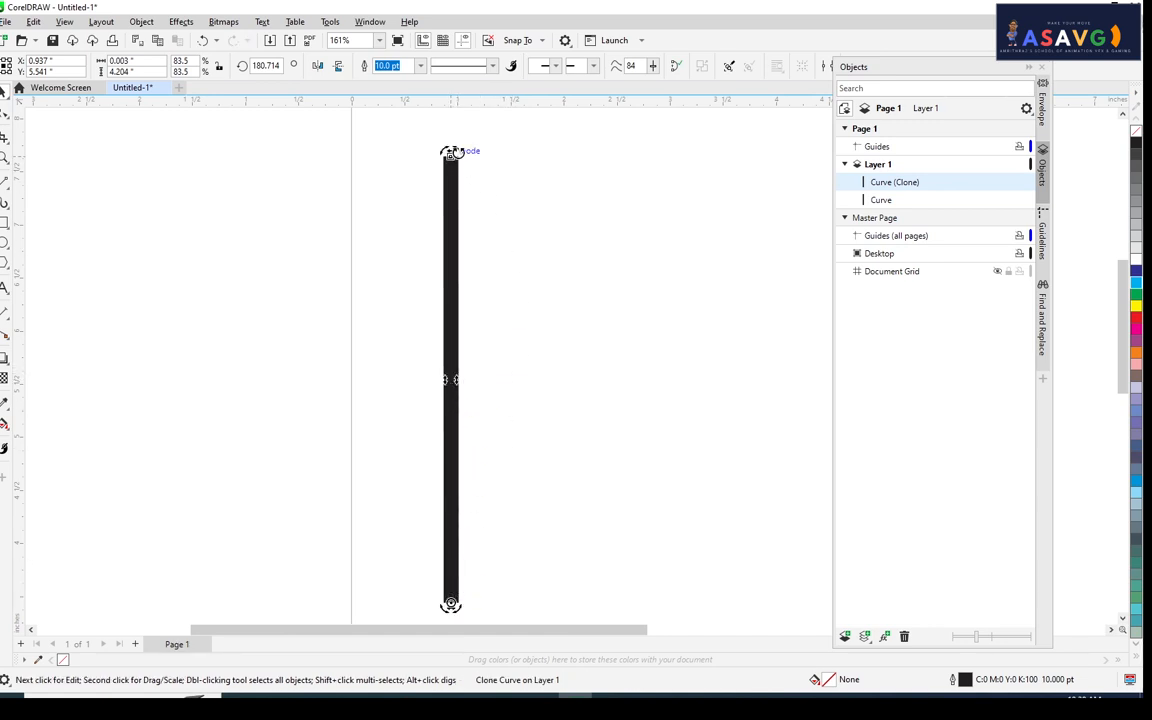
pyautogui.moveTo(451, 152)
pyautogui.mouseDown()
pyautogui.moveTo(550, 195)
pyautogui.moveTo(560, 180)
pyautogui.mouseUp()
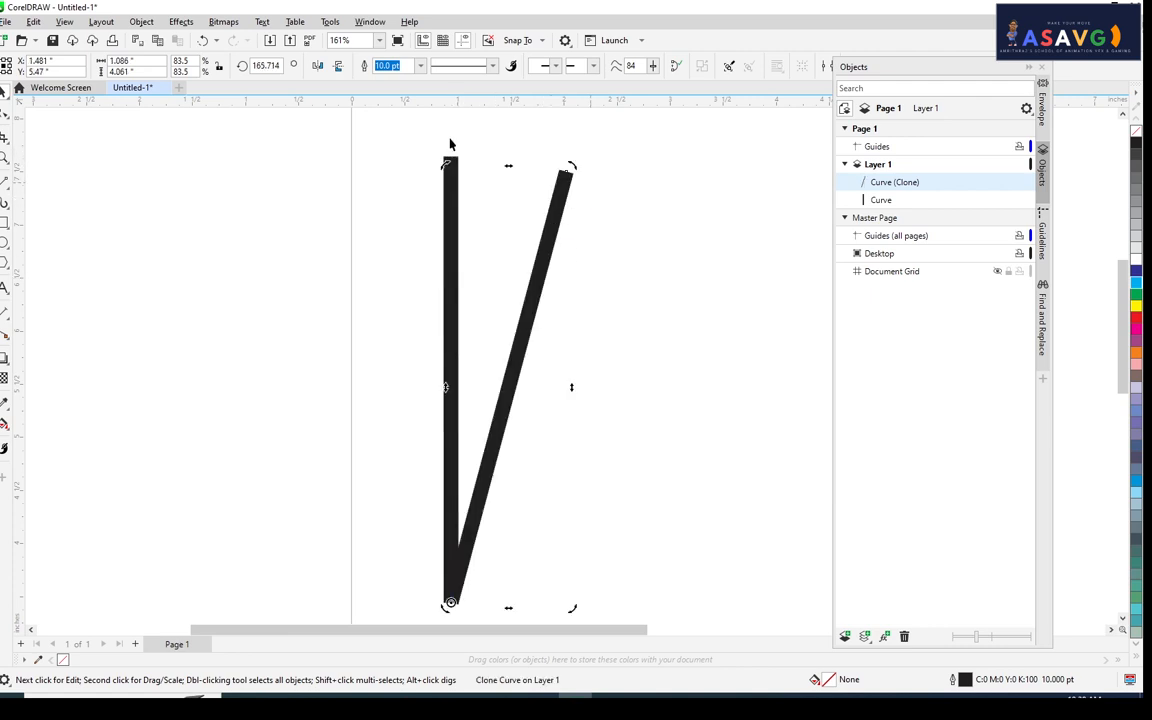
pyautogui.hotkey('ctrl', 'z')
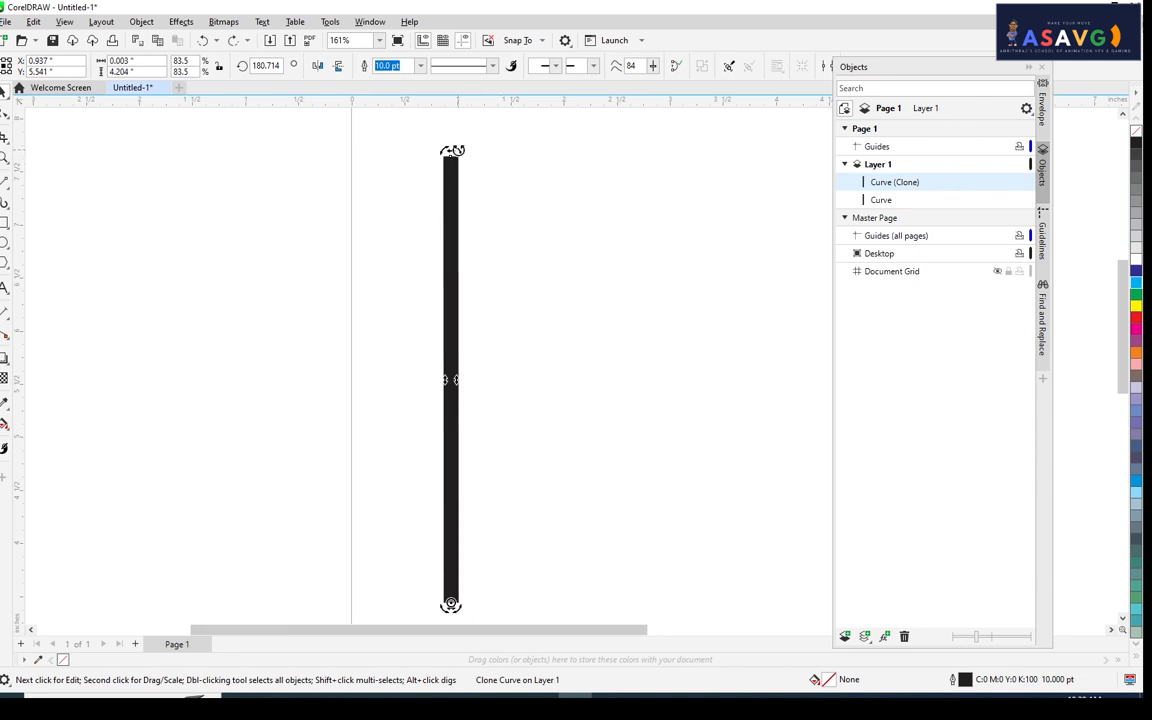
pyautogui.moveTo(457, 150)
pyautogui.mouseDown()
pyautogui.moveTo(535, 175)
pyautogui.moveTo(632, 229)
pyautogui.moveTo(609, 203)
pyautogui.moveTo(626, 208)
pyautogui.mouseUp()
pyautogui.moveTo(625, 209)
pyautogui.mouseDown()
pyautogui.moveTo(489, 188)
pyautogui.moveTo(569, 194)
pyautogui.mouseUp()
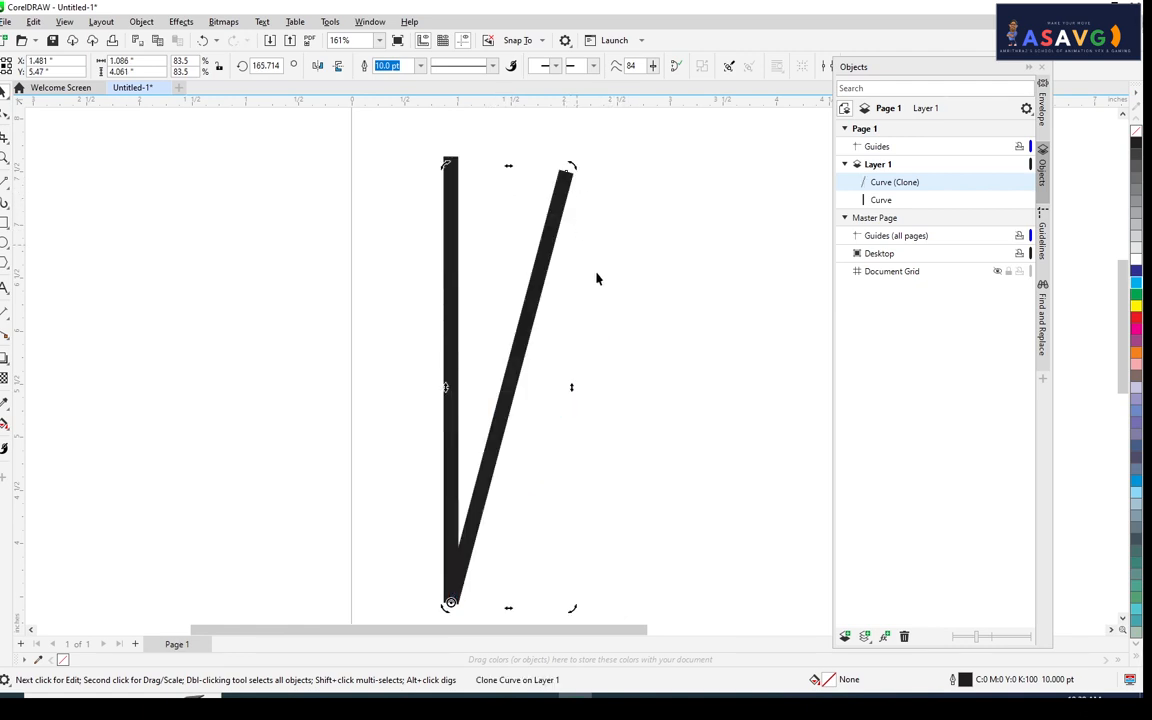
# - Leave a copy of the slanted clone rotated clockwise about the shared bottom end to an angle of 150.714°
pyautogui.moveTo(597, 330)
pyautogui.mouseDown()
pyautogui.moveTo(570, 264)
pyautogui.moveTo(516, 304)
pyautogui.mouseUp()
pyautogui.scroll(-1, 566, 262)
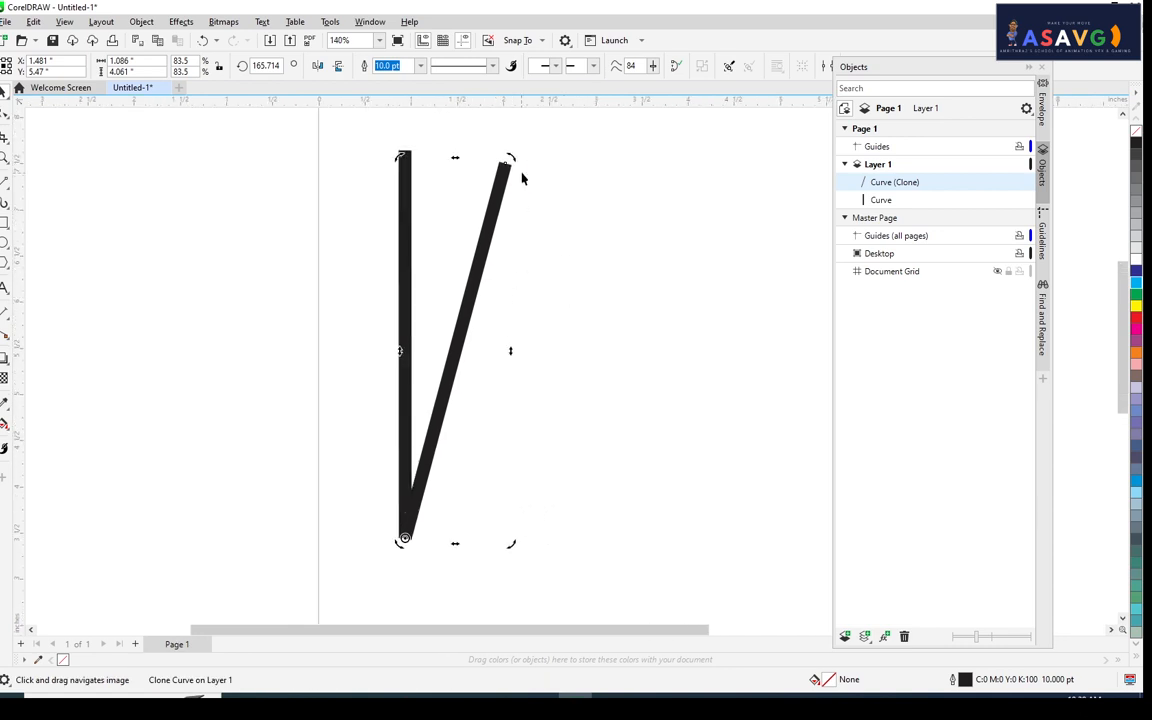
pyautogui.moveTo(514, 157)
pyautogui.mouseDown()
pyautogui.moveTo(580, 209)
pyautogui.moveTo(600, 205)
pyautogui.mouseUp()
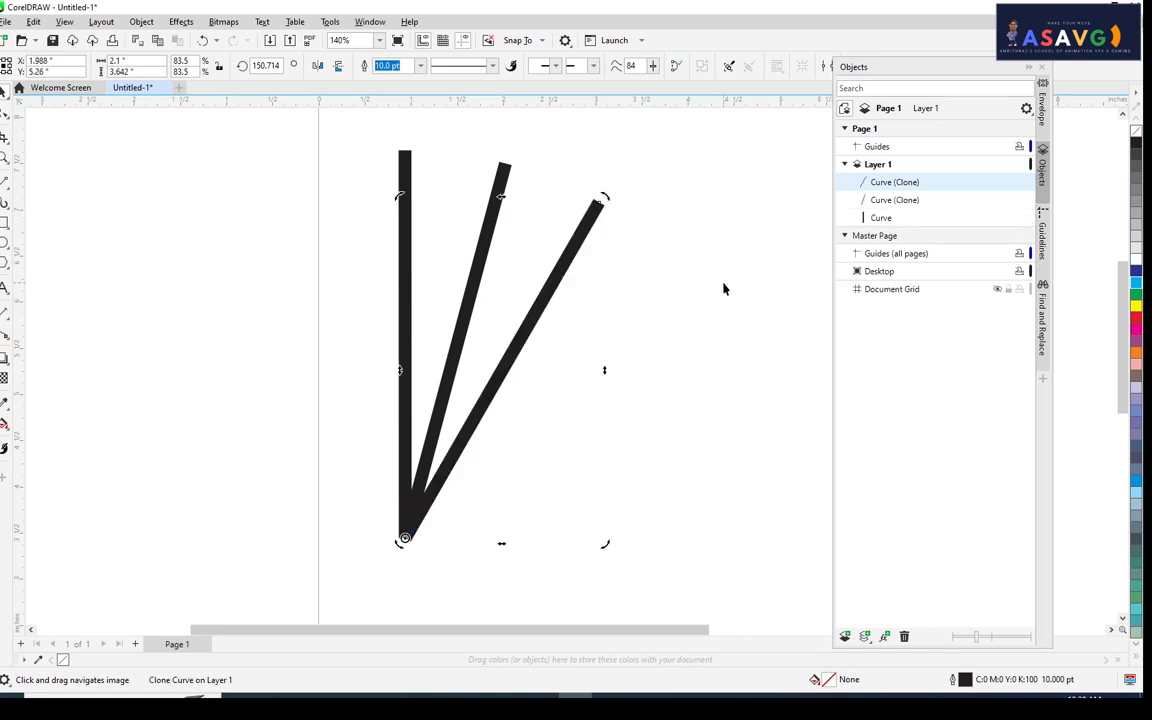
# - Repeat the rotated copy around the shared bottom end until the lines form a full circle of rays
pyautogui.moveTo(689, 285); pyautogui.dragTo(675, 229)
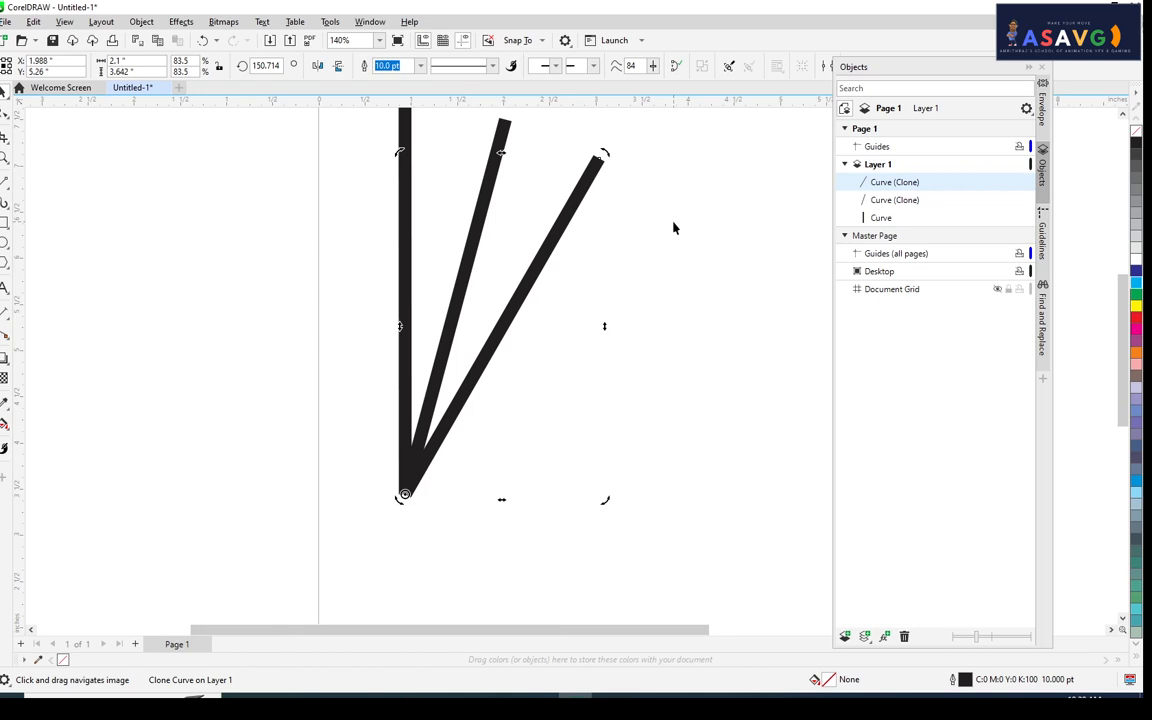
pyautogui.hotkey('ctrl', 'r')
pyautogui.hotkey('ctrl', 'r')
pyautogui.hotkey('ctrl', 'r')
pyautogui.hotkey('ctrl', 'r')
pyautogui.hotkey('ctrl', 'r')
pyautogui.hotkey('ctrl', 'r')
pyautogui.hotkey('ctrl', 'r')
pyautogui.hotkey('ctrl', 'r')
pyautogui.hotkey('ctrl', 'r')
pyautogui.hotkey('ctrl', 'r')
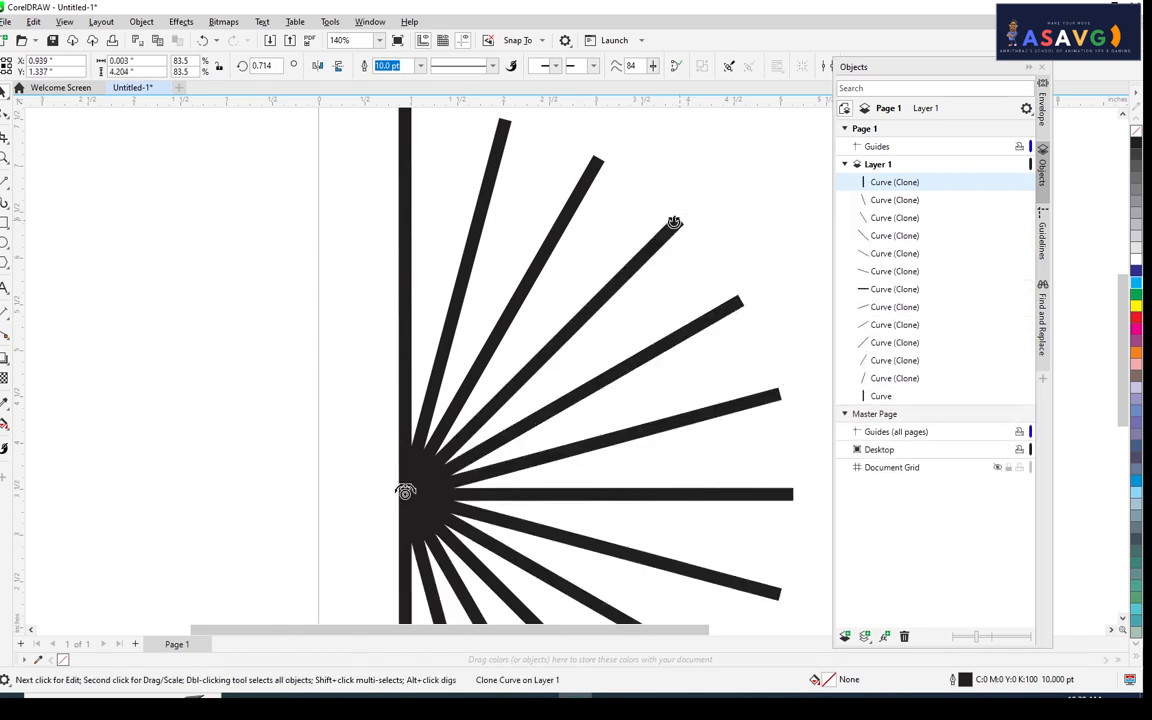
pyautogui.hotkey('ctrl', 'r')
pyautogui.hotkey('ctrl', 'r')
pyautogui.hotkey('ctrl', 'r')
pyautogui.hotkey('ctrl', 'r')
pyautogui.hotkey('ctrl', 'r')
pyautogui.hotkey('ctrl', 'r')
pyautogui.hotkey('ctrl', 'r')
pyautogui.hotkey('ctrl', 'r')
pyautogui.hotkey('ctrl', 'r')
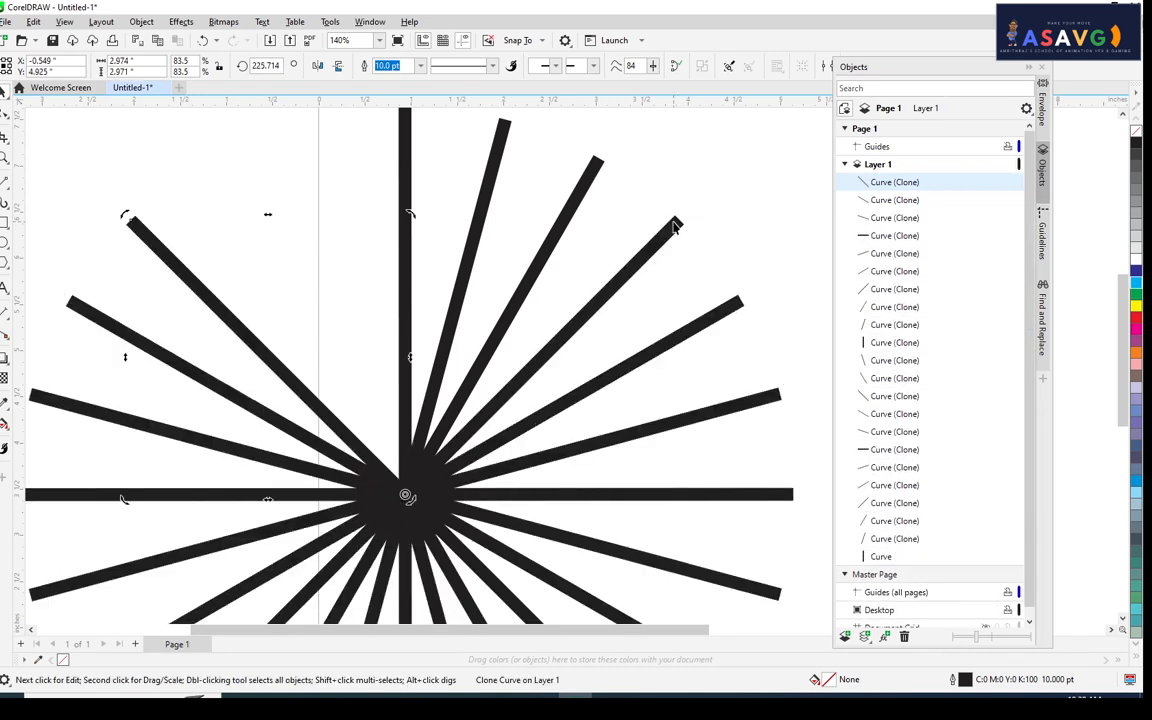
pyautogui.hotkey('ctrl', 'r')
pyautogui.hotkey('ctrl', 'r')
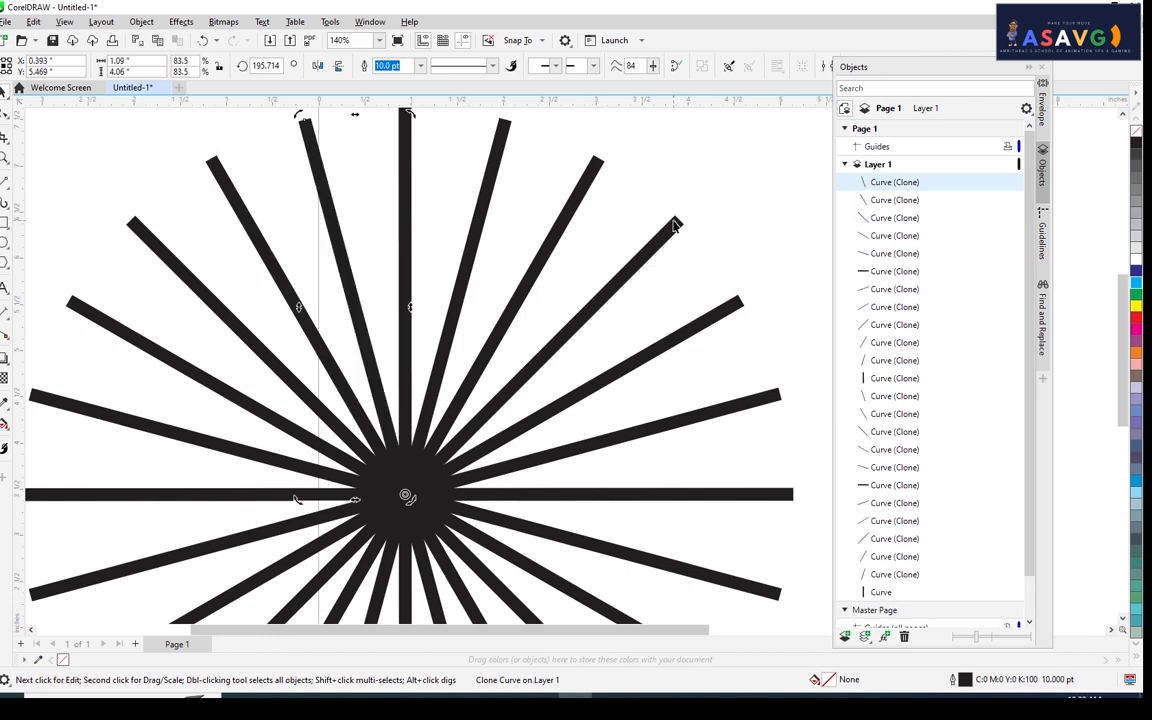
# - Delete all the rays of the starburst, including the original upright line
pyautogui.scroll(-3, 675, 226)
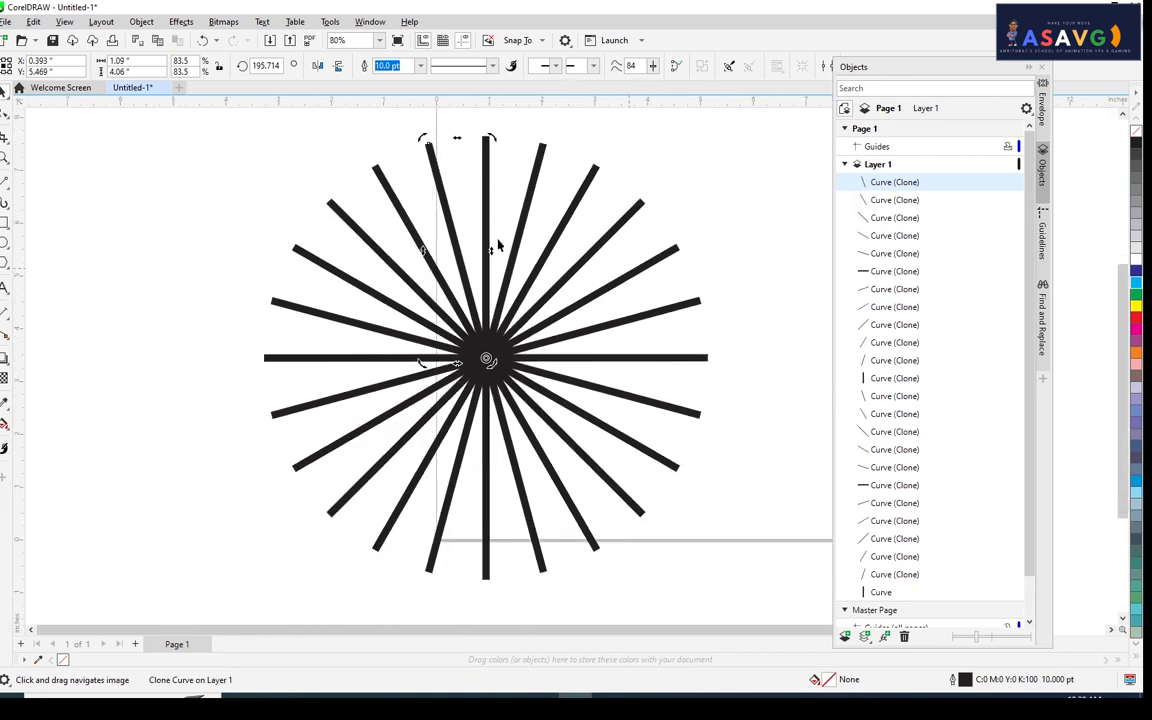
pyautogui.moveTo(148, 175)
pyautogui.mouseDown()
pyautogui.moveTo(604, 415)
pyautogui.moveTo(748, 609)
pyautogui.mouseUp()
pyautogui.press('Delete')
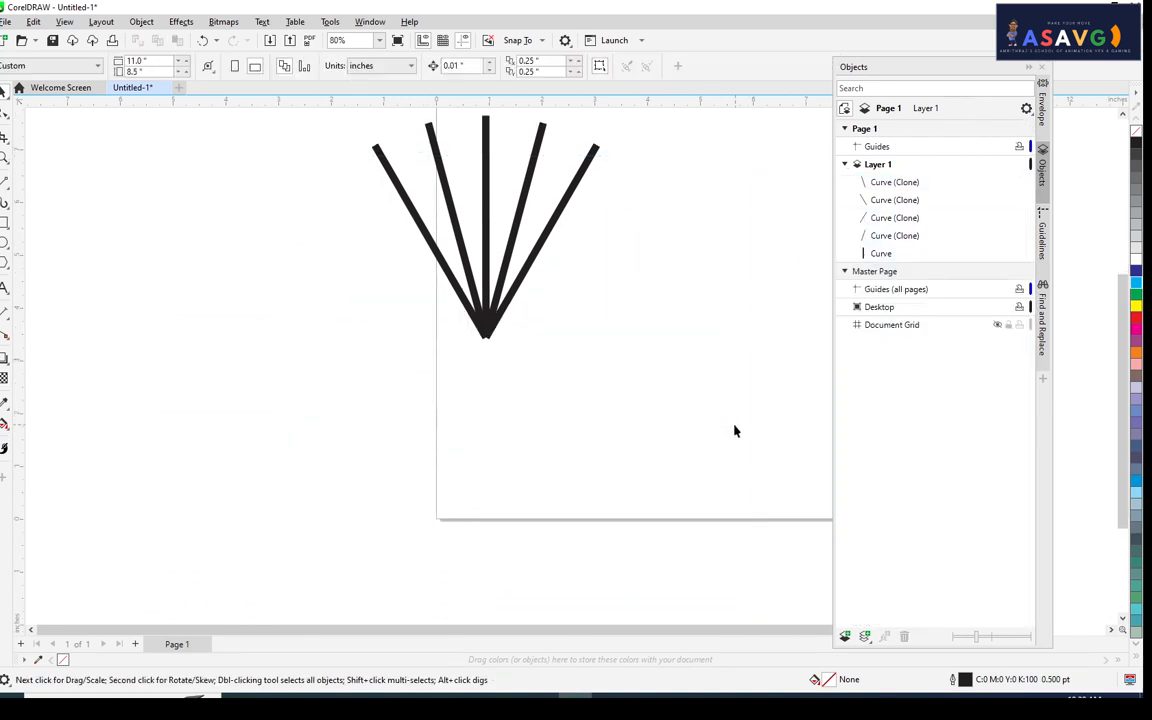
pyautogui.click(486, 274)
pyautogui.press('Delete')
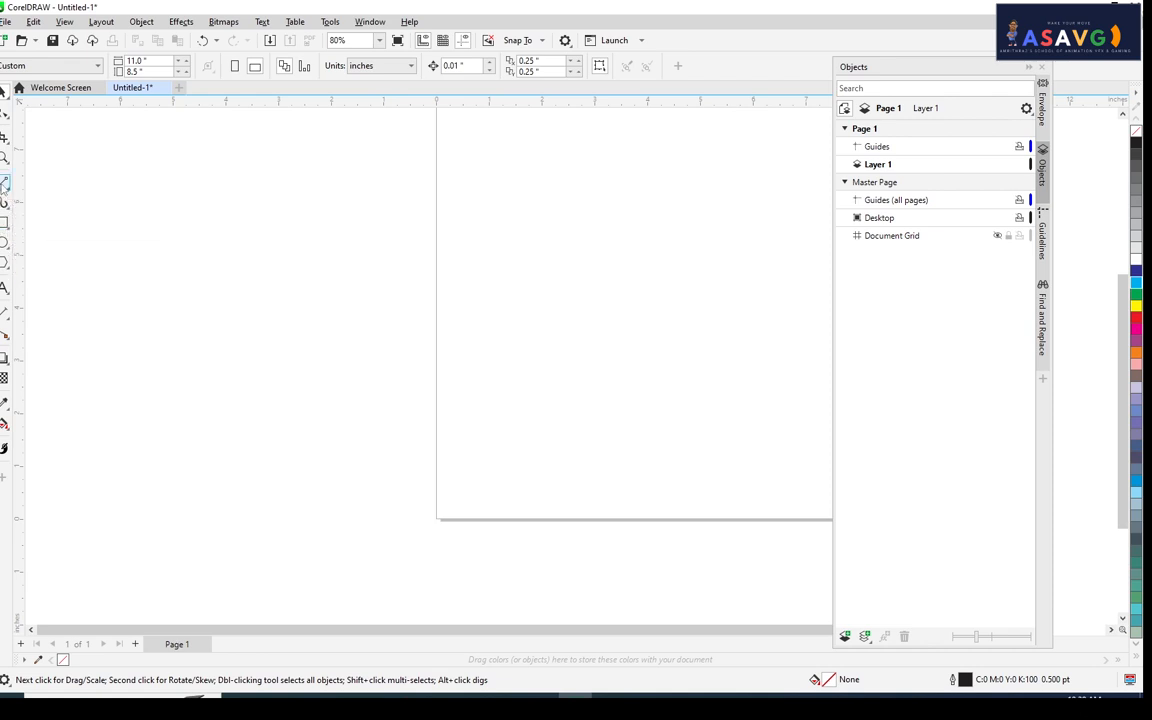
# - Draw a vertical two-point line about 4.8 inches long on the page and set its outline width to 8 pt
pyautogui.click(5, 183)
pyautogui.click(52, 184)
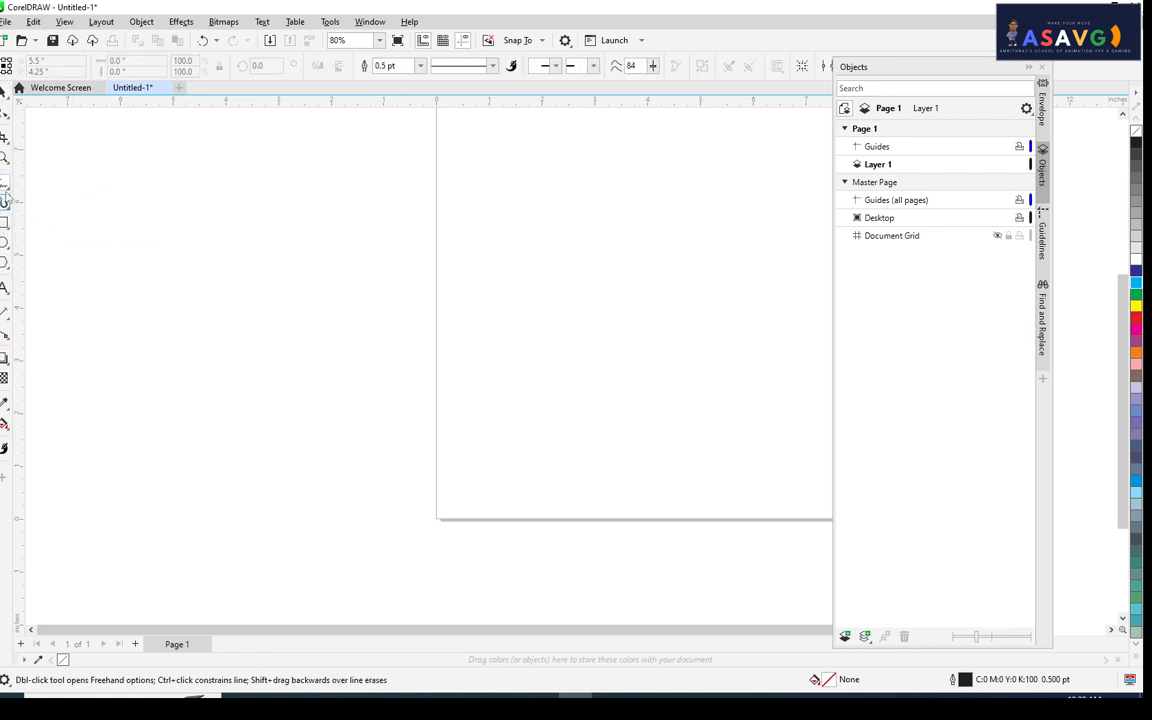
pyautogui.click(5, 183)
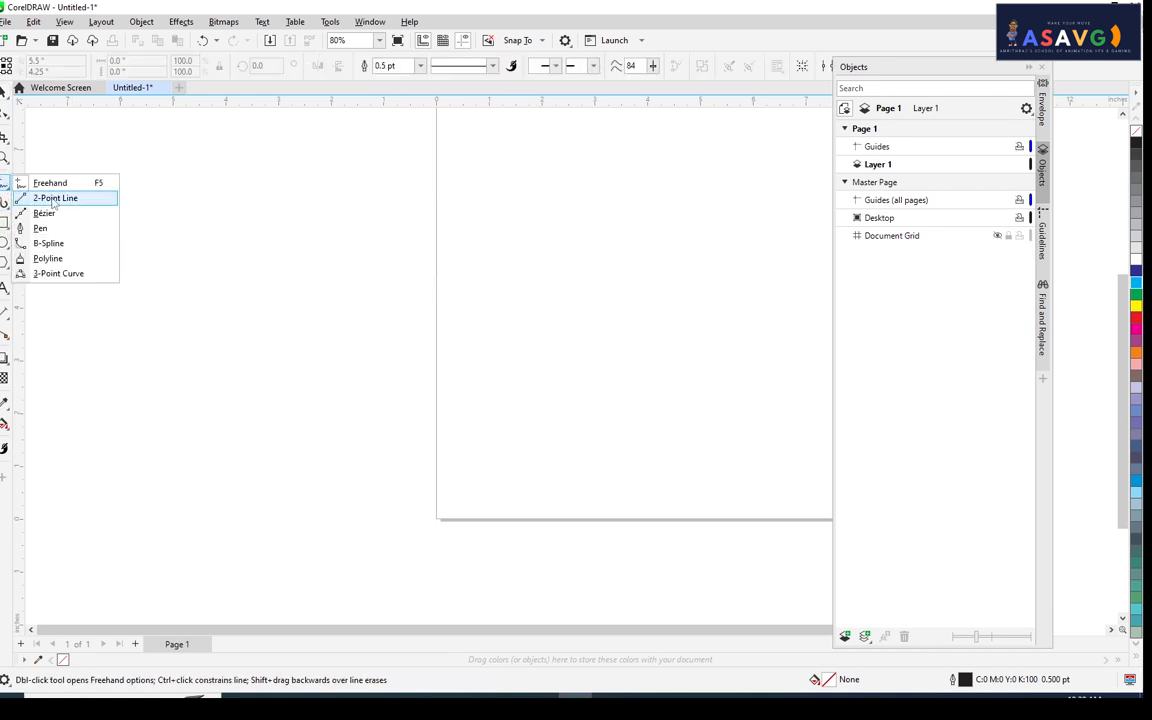
pyautogui.click(53, 200)
pyautogui.moveTo(516, 173); pyautogui.dragTo(542, 429)
pyautogui.click(489, 66)
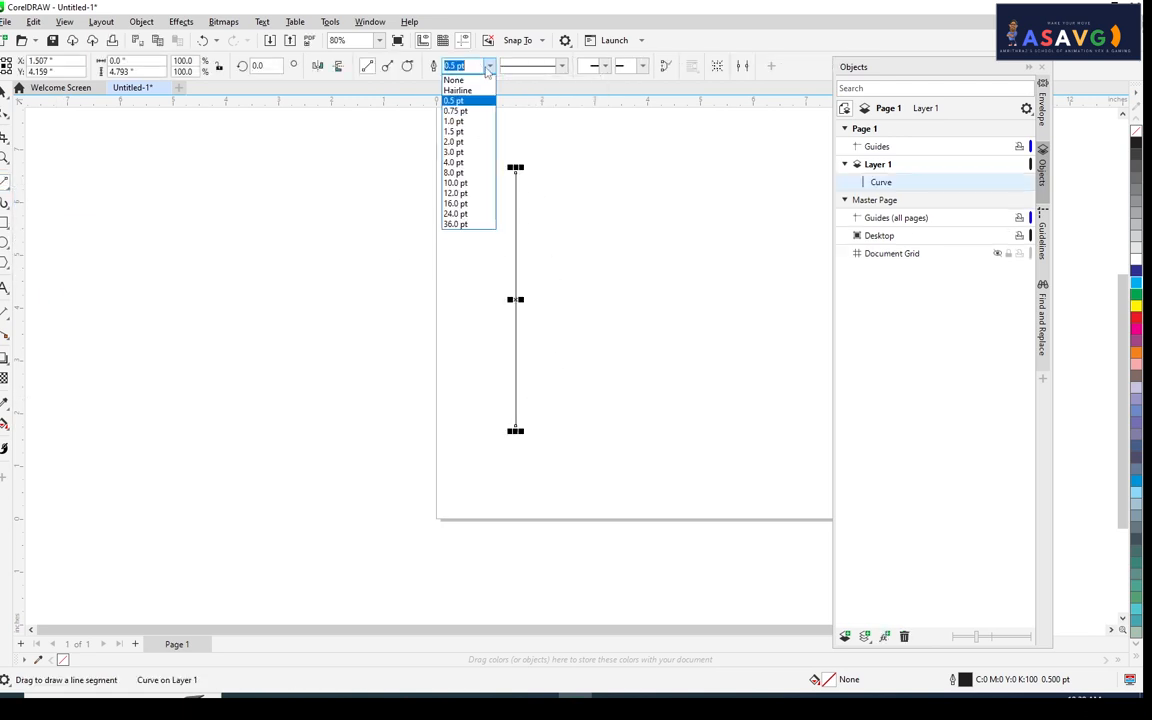
pyautogui.click(455, 172)
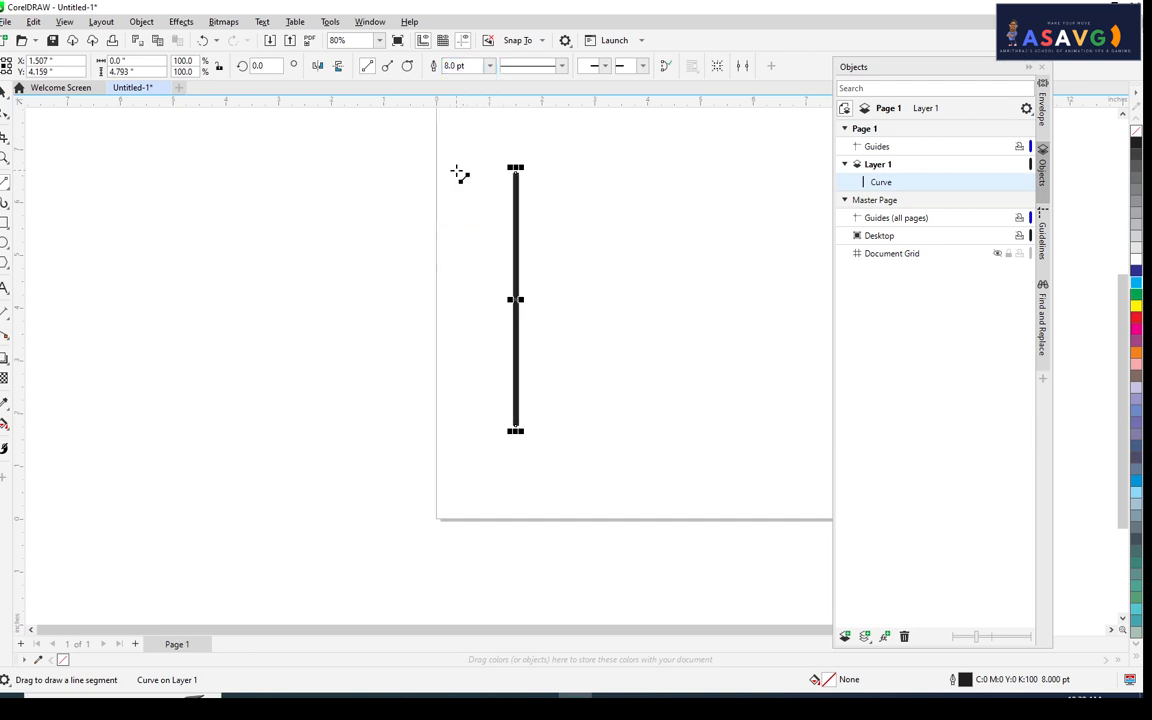
# - Clone the new vertical line
pyautogui.scroll(2, 560, 210)
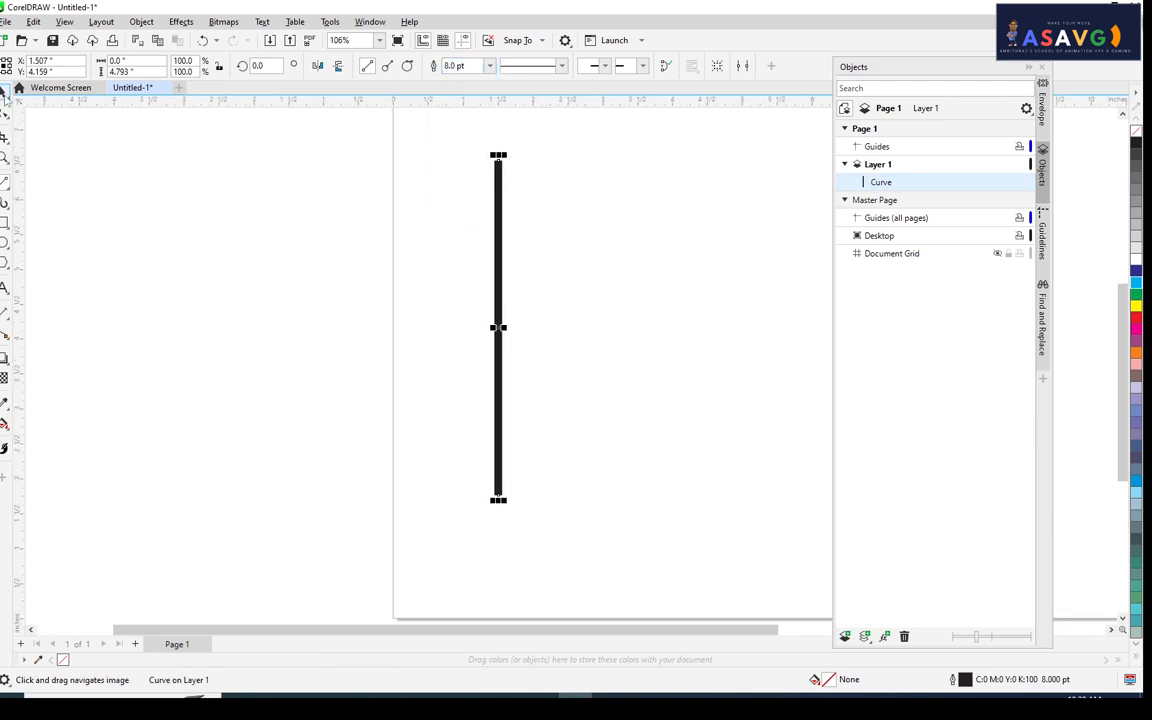
pyautogui.click(5, 95)
pyautogui.click(571, 327)
pyautogui.click(500, 344)
pyautogui.moveTo(604, 338); pyautogui.dragTo(587, 312)
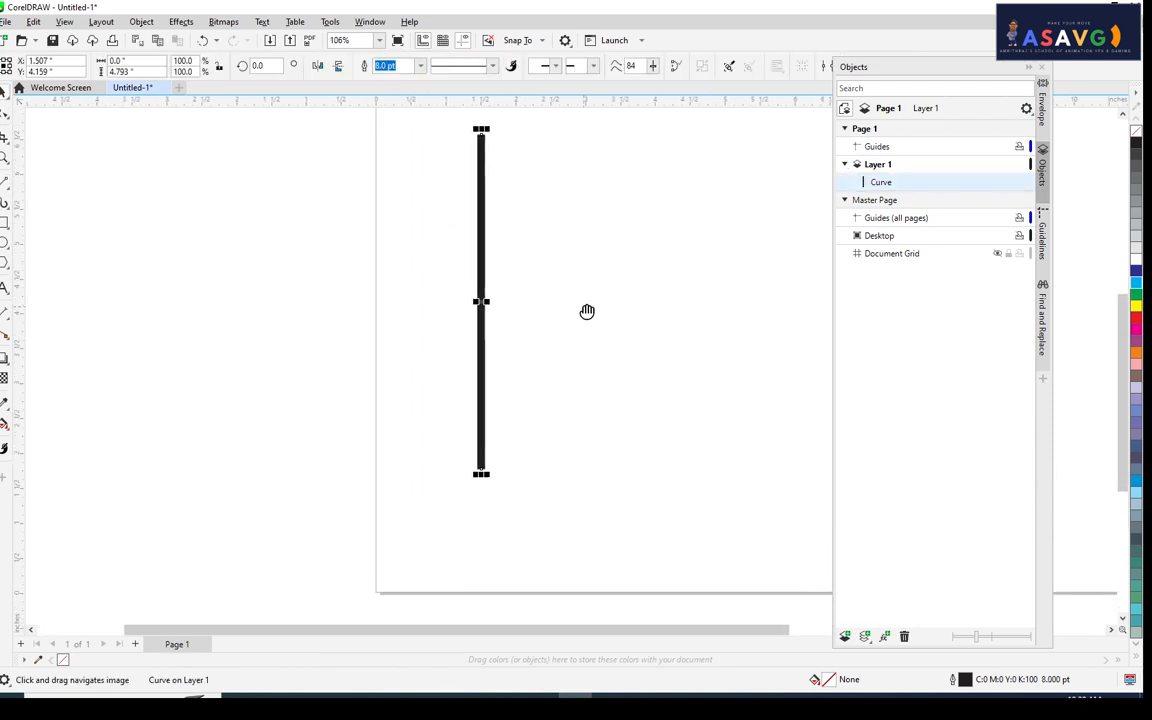
pyautogui.click(33, 21)
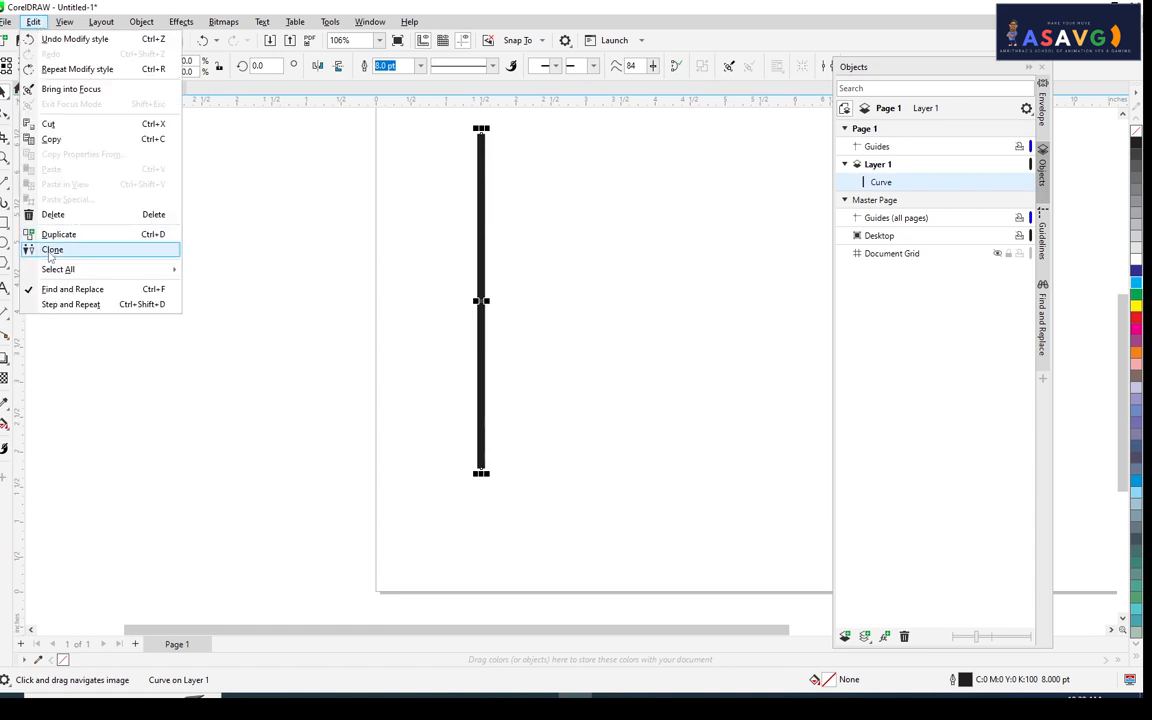
pyautogui.click(50, 250)
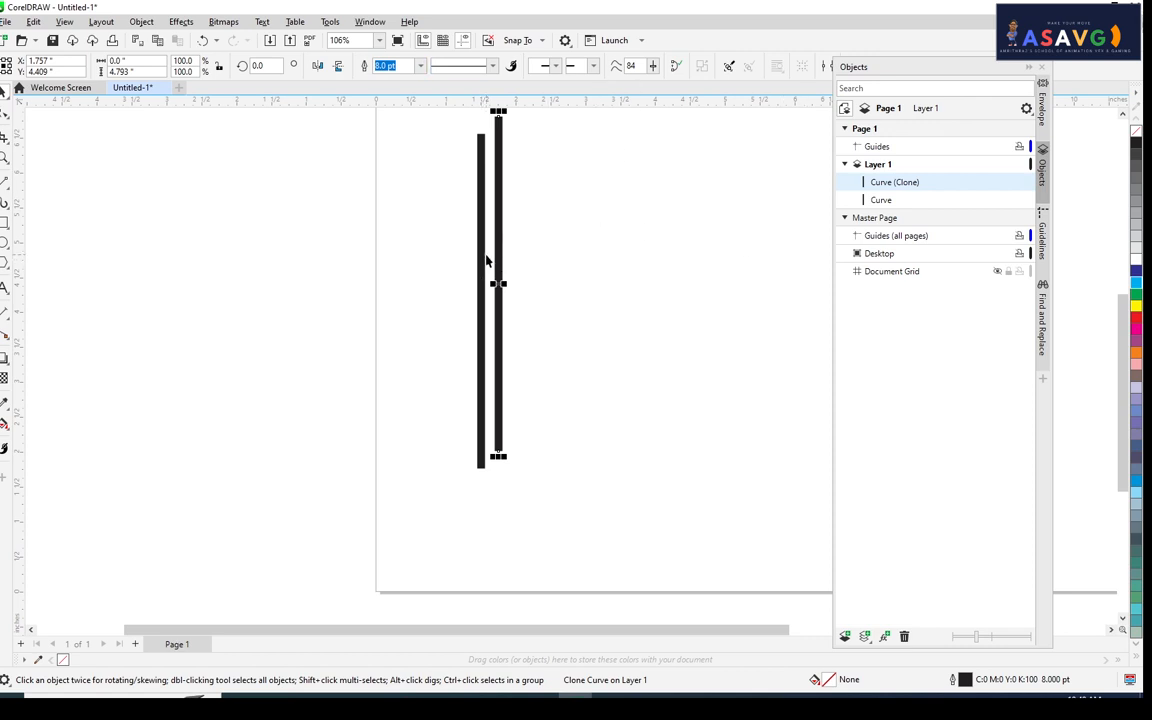
# - Align the clone with the original line by their horizontal and vertical centres
pyautogui.scroll(1, 509, 257)
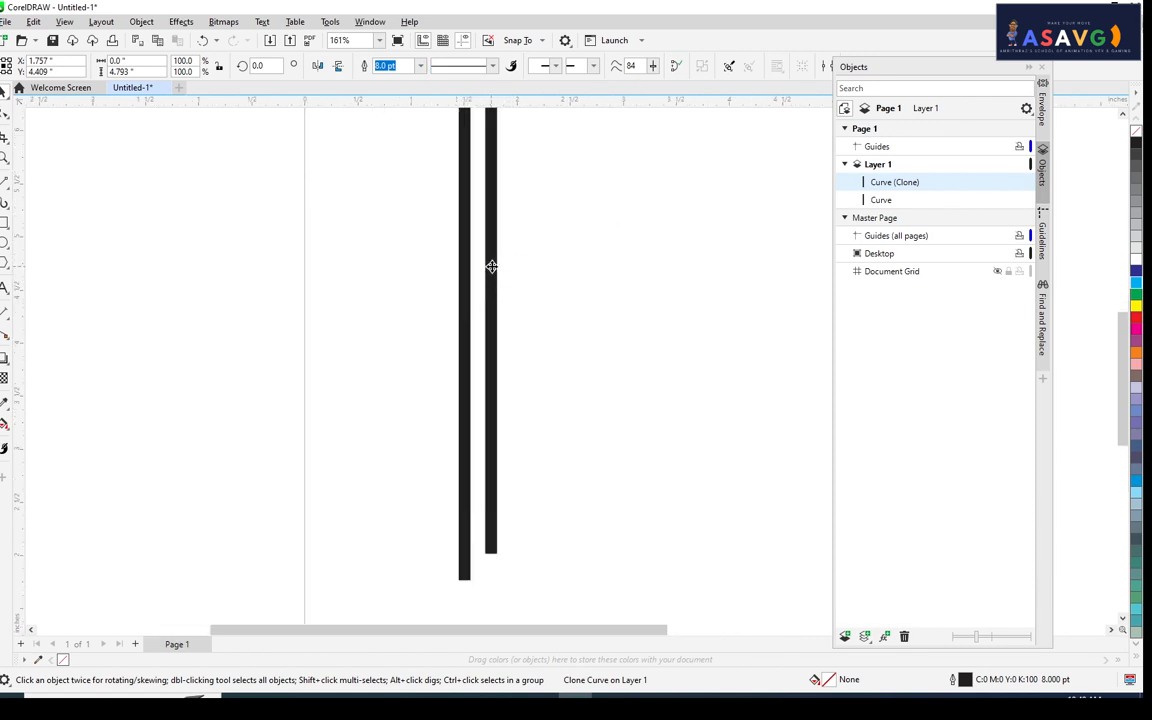
pyautogui.click(491, 266)
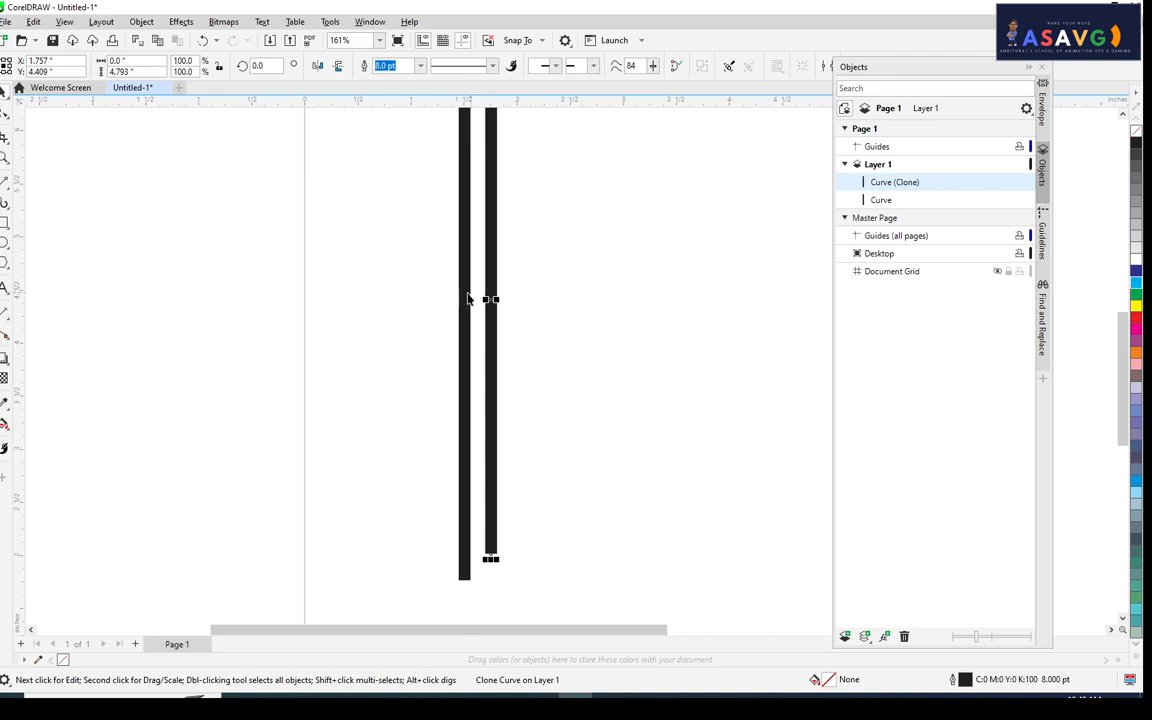
pyautogui.keyDown('shift'); pyautogui.click(463, 295); pyautogui.keyUp('shift')
pyautogui.press('c')
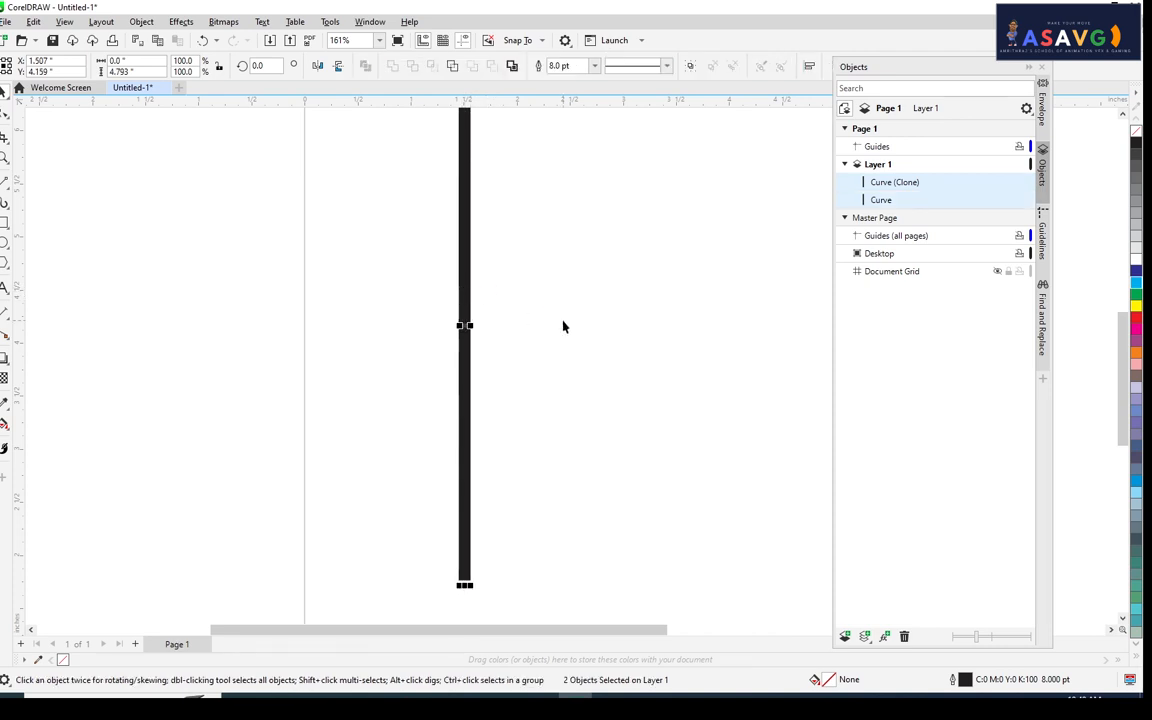
# - Try to rotate both overlapping lines together about their bottom end, undoing each attempt
pyautogui.scroll(-2, 486, 258)
pyautogui.click(477, 283)
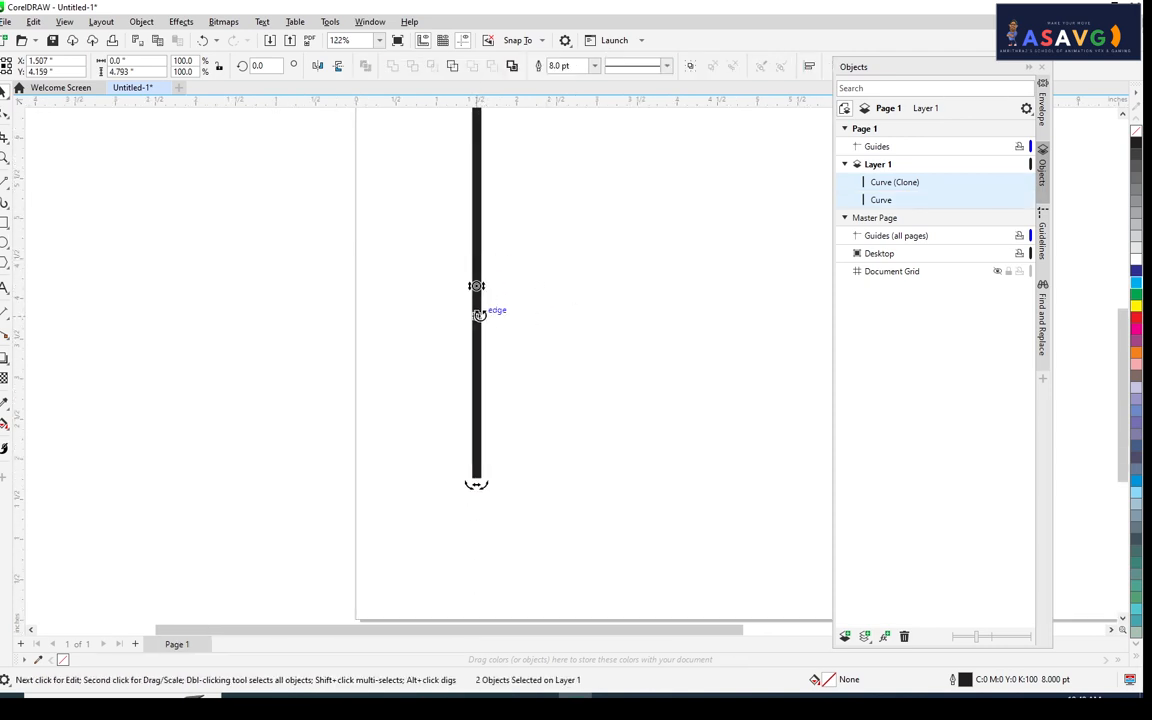
pyautogui.scroll(2, 477, 305)
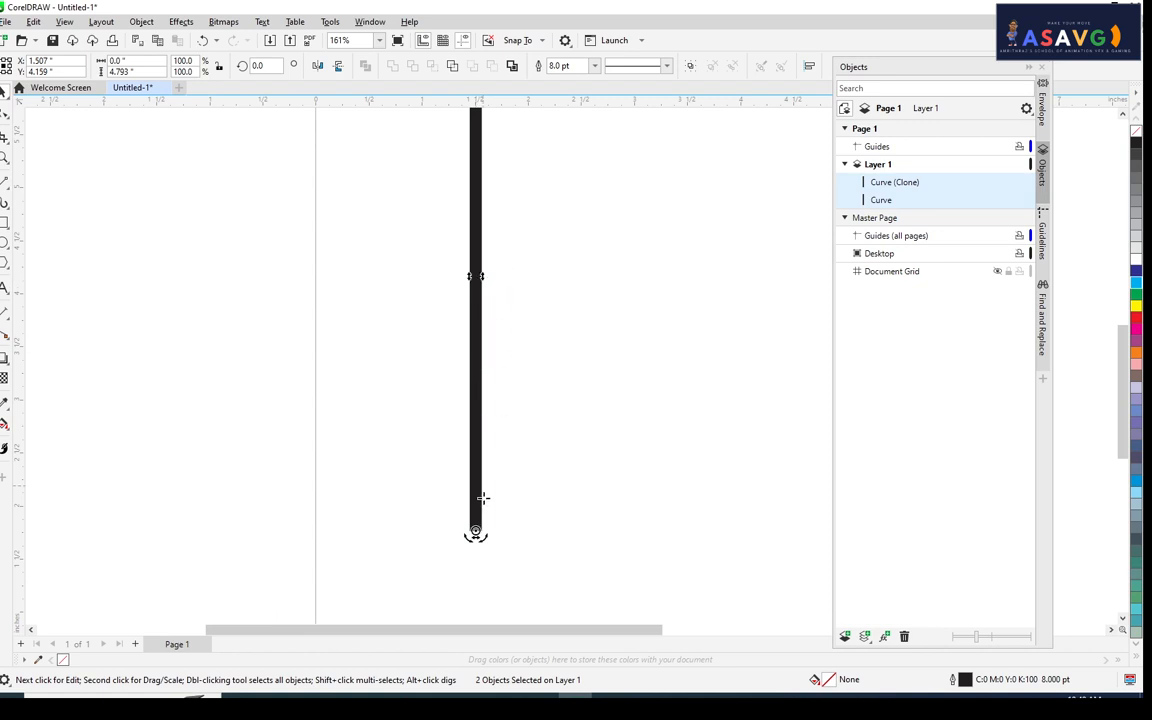
pyautogui.scroll(-2, 476, 528)
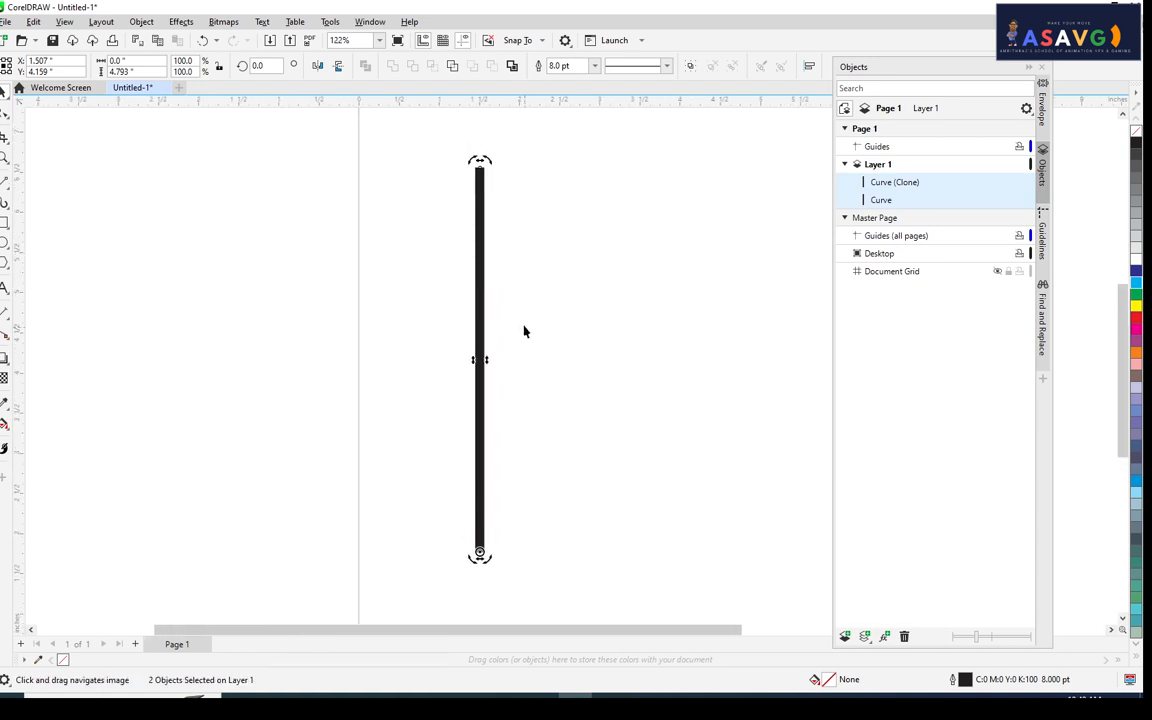
pyautogui.moveTo(487, 160); pyautogui.dragTo(580, 190)
pyautogui.hotkey('ctrl', 'z')
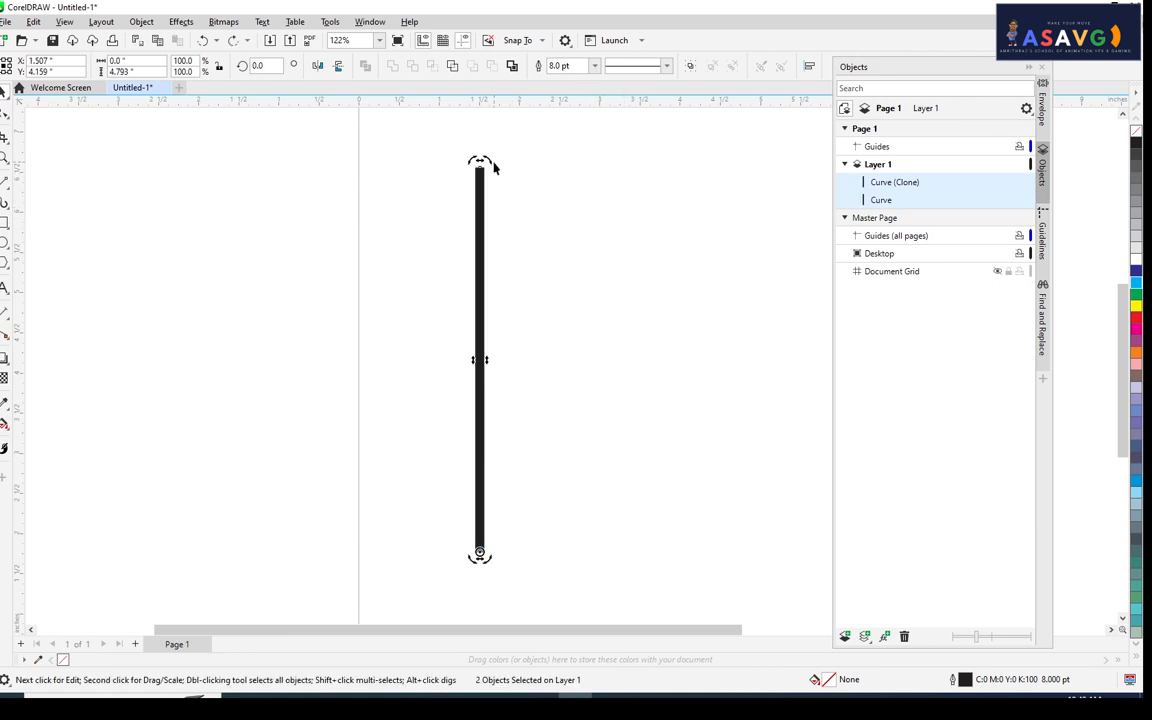
pyautogui.moveTo(489, 160); pyautogui.dragTo(566, 204)
pyautogui.hotkey('ctrl', 'z')
pyautogui.moveTo(490, 160); pyautogui.dragTo(640, 252)
pyautogui.hotkey('ctrl', 'z')
# - Undo the alignment that puts the clone directly over the original line, and reapply it
pyautogui.hotkey('ctrl', 'z')
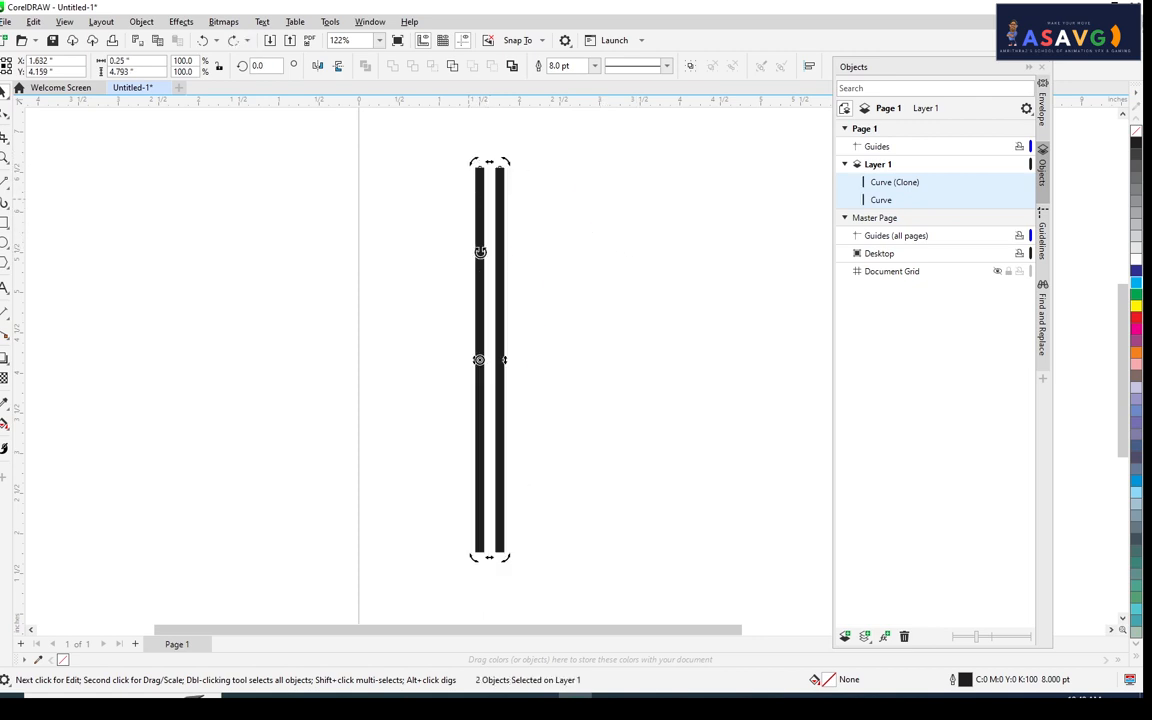
pyautogui.click(499, 328)
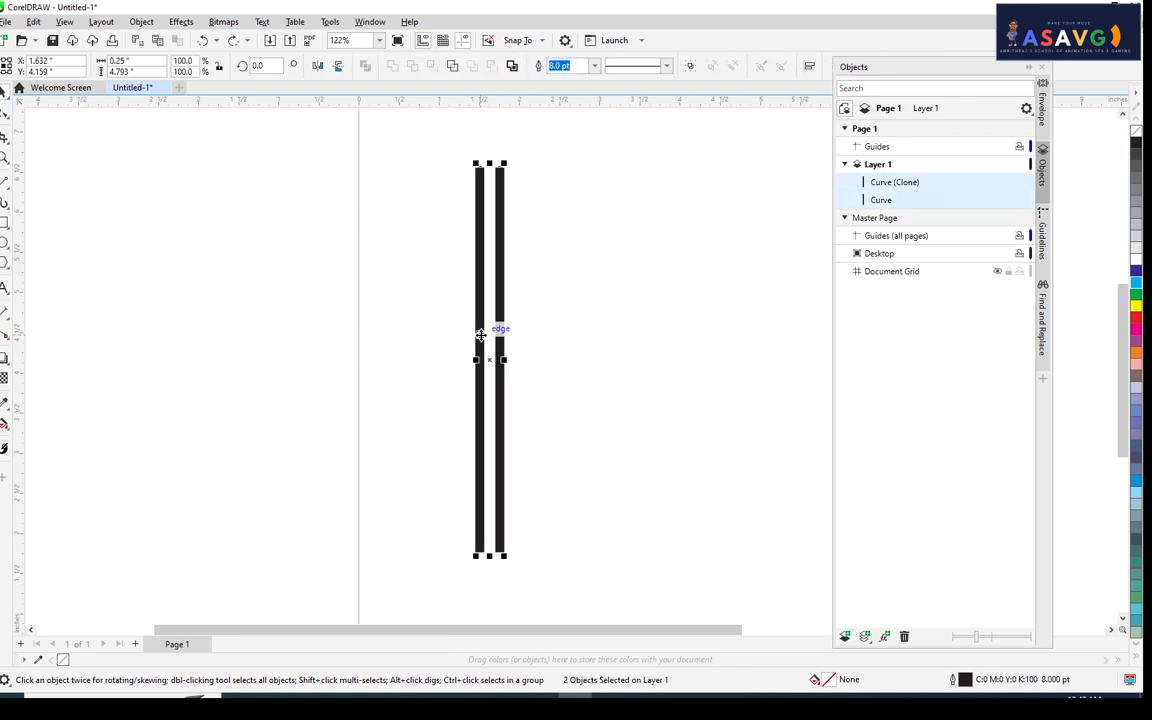
pyautogui.moveTo(480, 335); pyautogui.dragTo(480, 335)
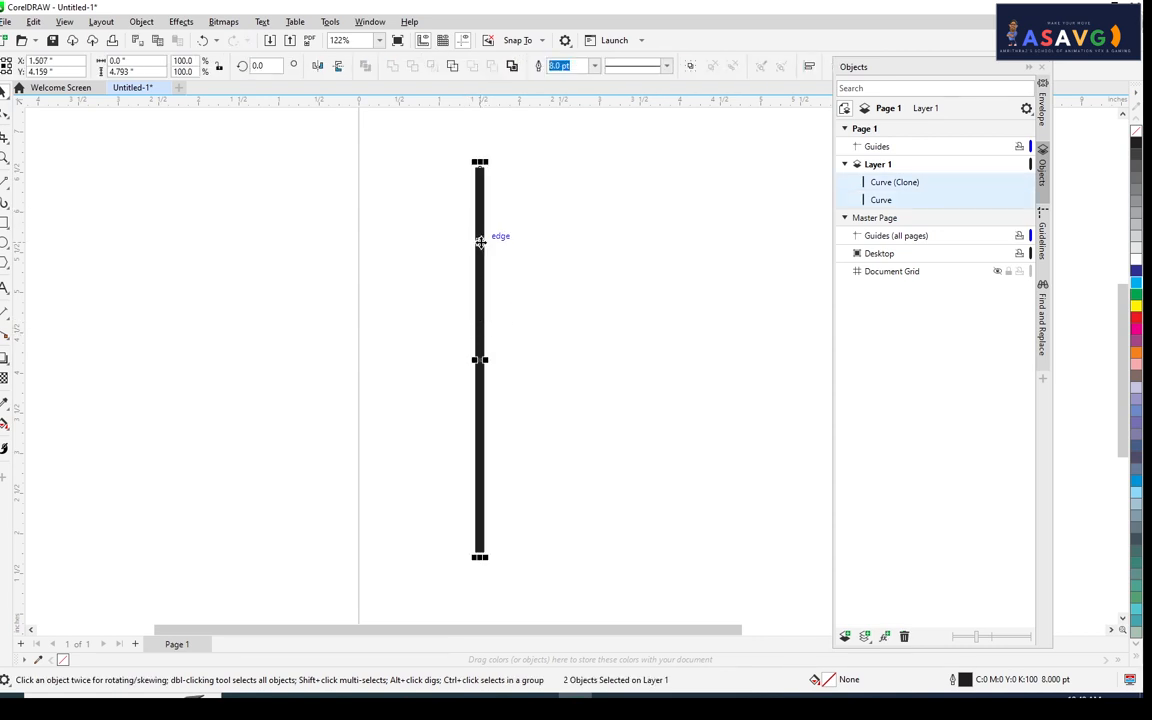
# - Move the rotation centre of both selected lines to their bottom end, try rotating them together again, and undo the rotations
pyautogui.click(478, 240)
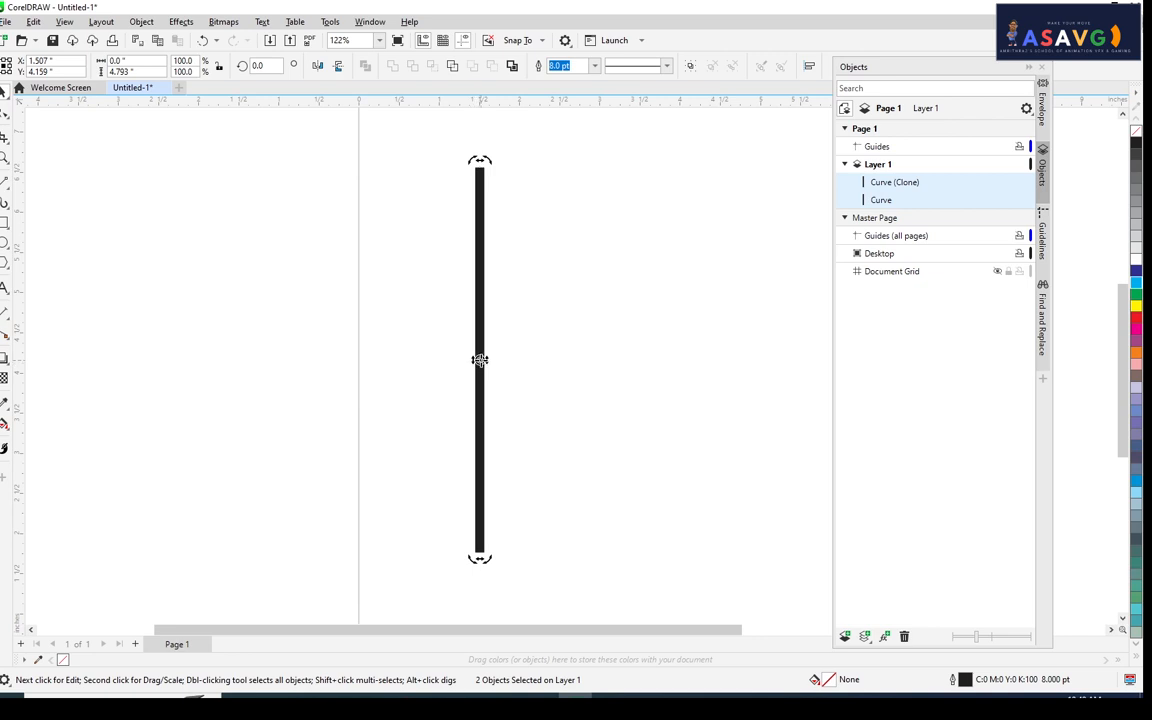
pyautogui.moveTo(480, 360); pyautogui.dragTo(475, 525)
pyautogui.moveTo(487, 158); pyautogui.dragTo(583, 219)
pyautogui.hotkey('ctrl', 'z')
pyautogui.moveTo(487, 158); pyautogui.dragTo(582, 200)
pyautogui.hotkey('ctrl', 'z')
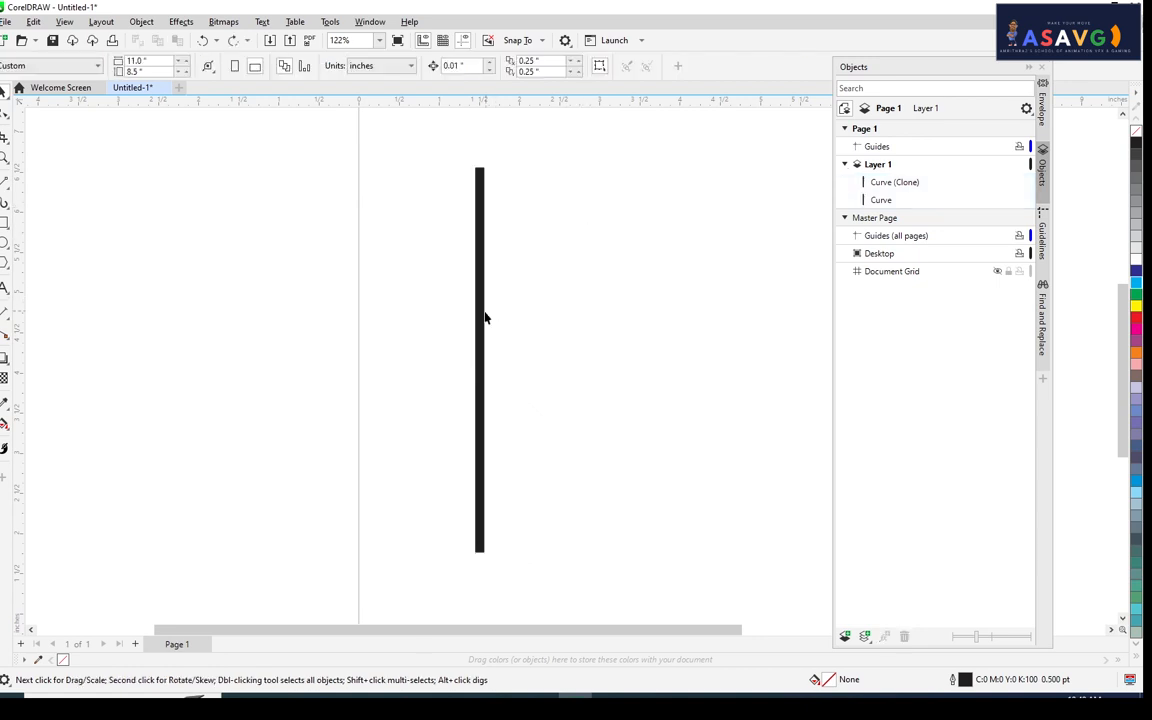
# - Select only the clone, move it away from the original line, and undo the move
pyautogui.click(481, 327)
pyautogui.moveTo(481, 327); pyautogui.dragTo(594, 325)
pyautogui.hotkey('ctrl', 'z')
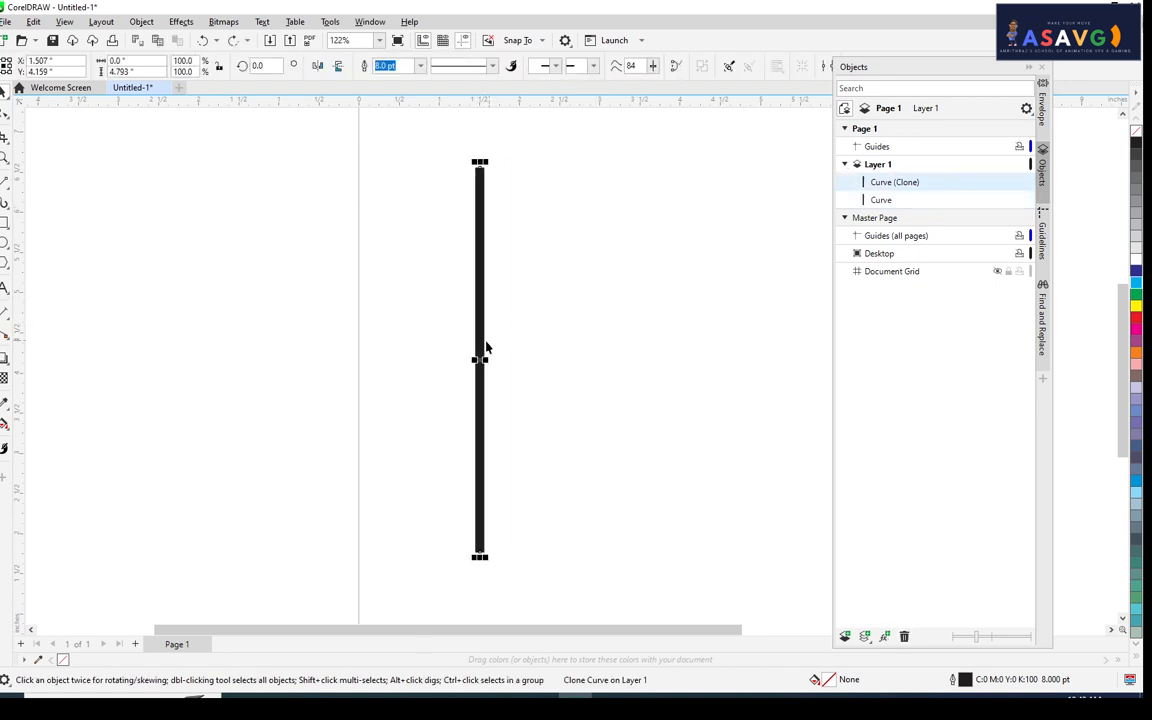
# - Move the clone's rotation centre to the line's bottom end and rotate the clone clockwise to an angle of 345°
pyautogui.click(483, 345)
pyautogui.moveTo(481, 362); pyautogui.dragTo(480, 546)
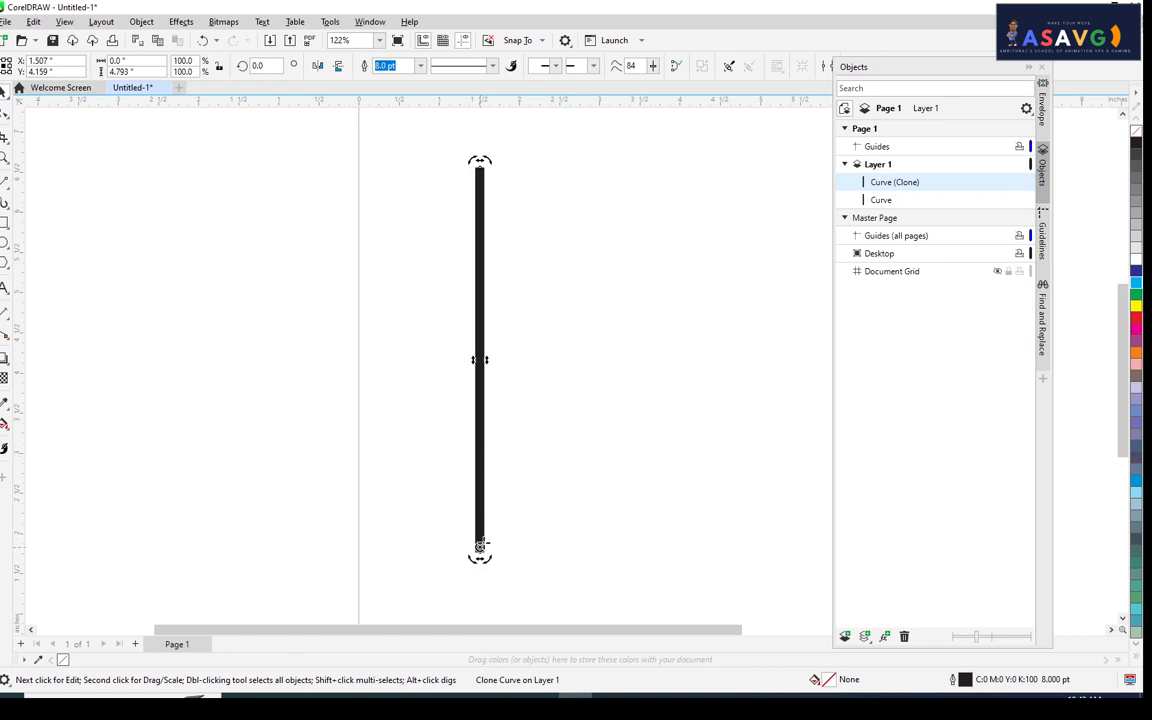
pyautogui.moveTo(487, 159); pyautogui.dragTo(585, 176)
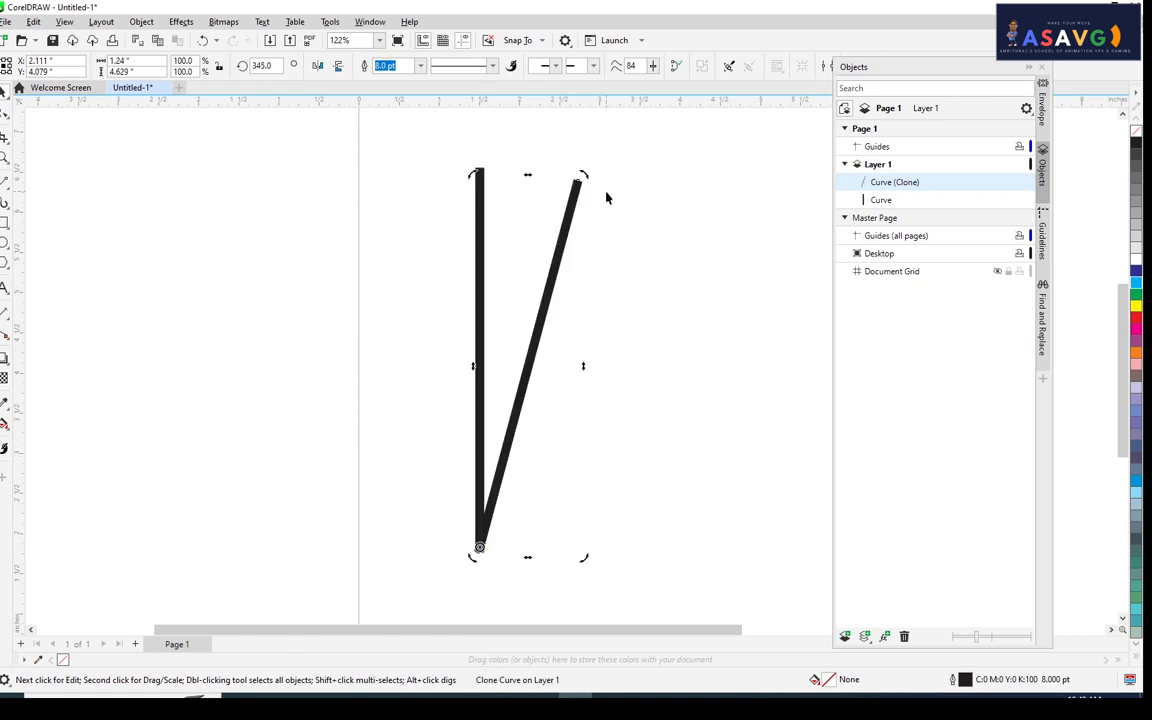
# - Add a copy of the clone rotated further clockwise to an angle of 324.05° and repeat that rotation around the full circle
pyautogui.moveTo(658, 282); pyautogui.dragTo(655, 257)
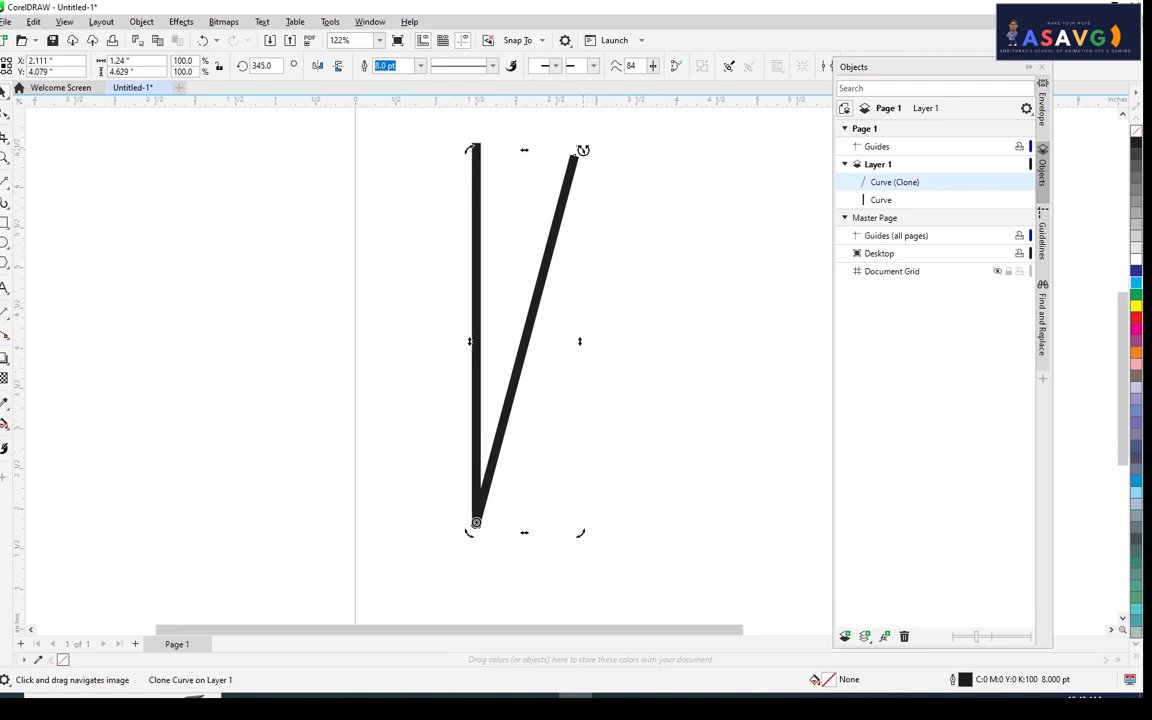
pyautogui.moveTo(583, 150)
pyautogui.mouseDown()
pyautogui.moveTo(653, 190)
pyautogui.moveTo(722, 260)
pyautogui.moveTo(703, 213)
pyautogui.mouseUp()
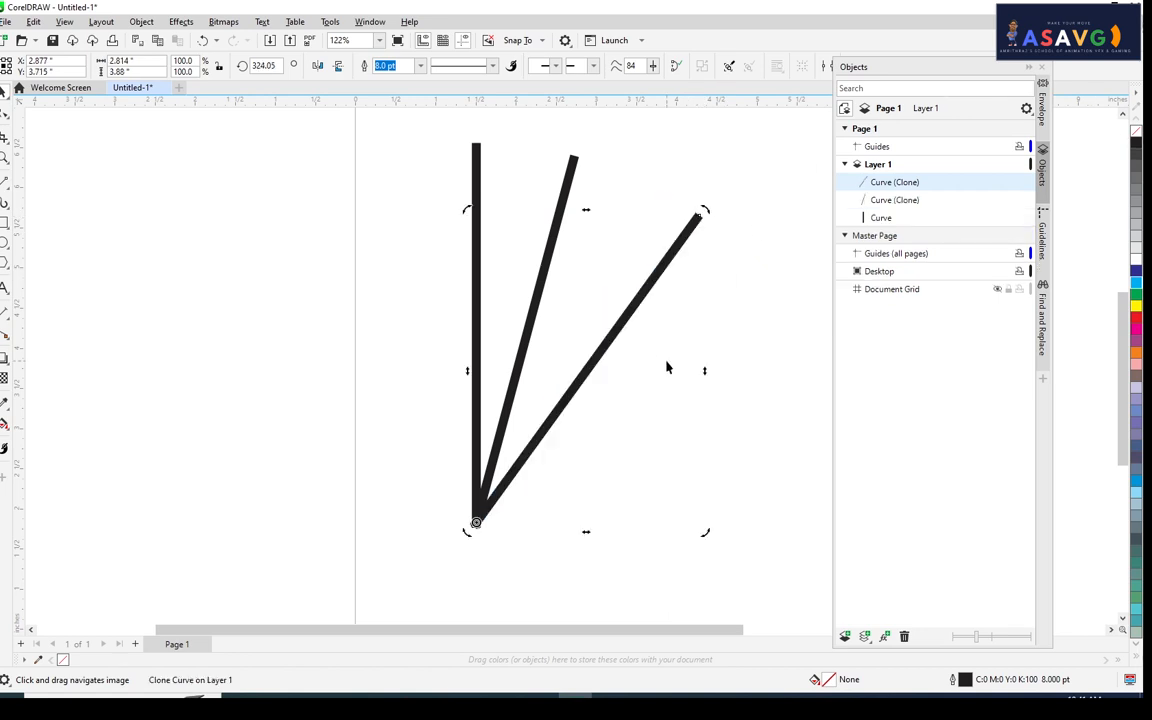
pyautogui.moveTo(667, 362); pyautogui.dragTo(674, 336)
pyautogui.hotkey('ctrl', 'r')
pyautogui.hotkey('ctrl', 'r')
pyautogui.hotkey('ctrl', 'r')
pyautogui.hotkey('ctrl', 'r')
pyautogui.hotkey('ctrl', 'r')
pyautogui.hotkey('ctrl', 'r')
pyautogui.hotkey('ctrl', 'r')
pyautogui.hotkey('ctrl', 'r')
pyautogui.hotkey('ctrl', 'r')
pyautogui.hotkey('ctrl', 'r')
pyautogui.hotkey('ctrl', 'r')
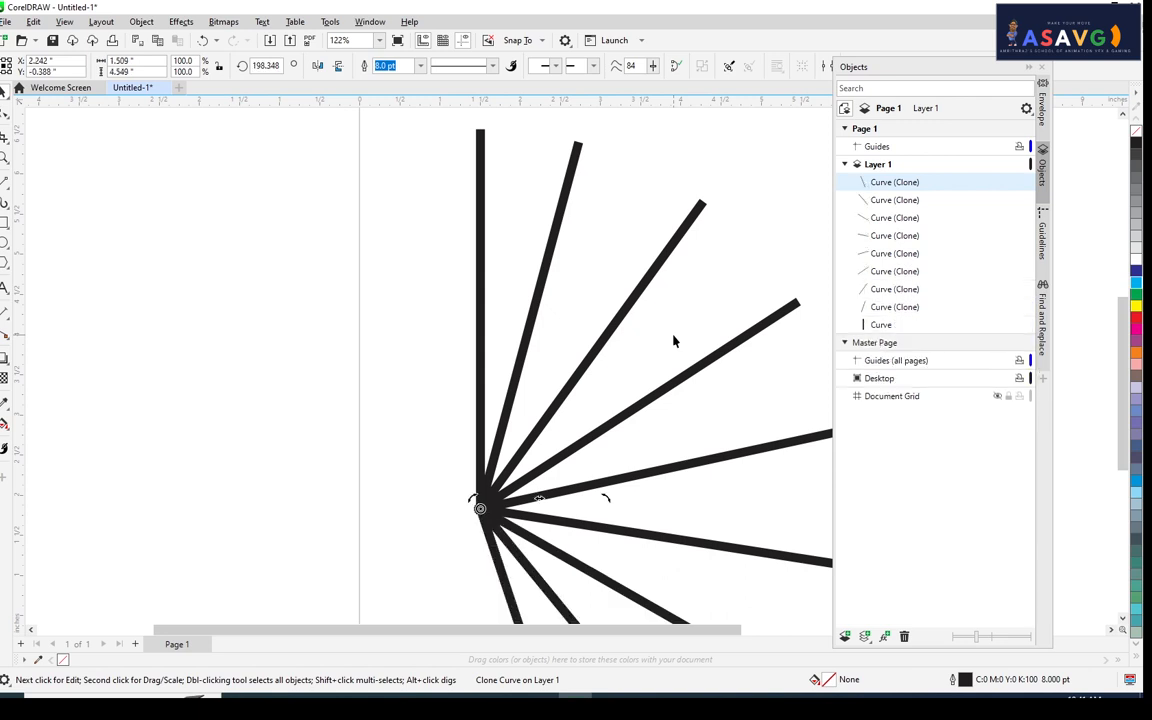
pyautogui.hotkey('ctrl', 'r')
pyautogui.hotkey('ctrl', 'r')
pyautogui.hotkey('ctrl', 'r')
pyautogui.hotkey('ctrl', 'r')
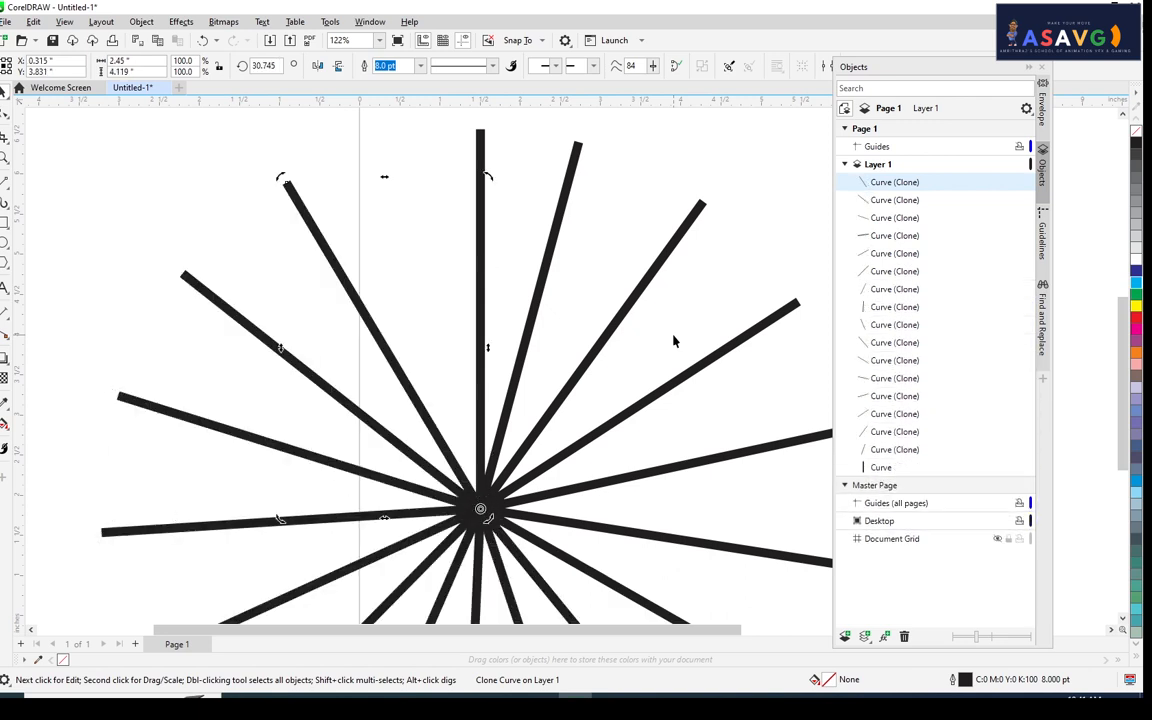
# - Undo the last repeated line copy in the starburst
pyautogui.hotkey('ctrl', 'z')
pyautogui.scroll(-4, 677, 333)
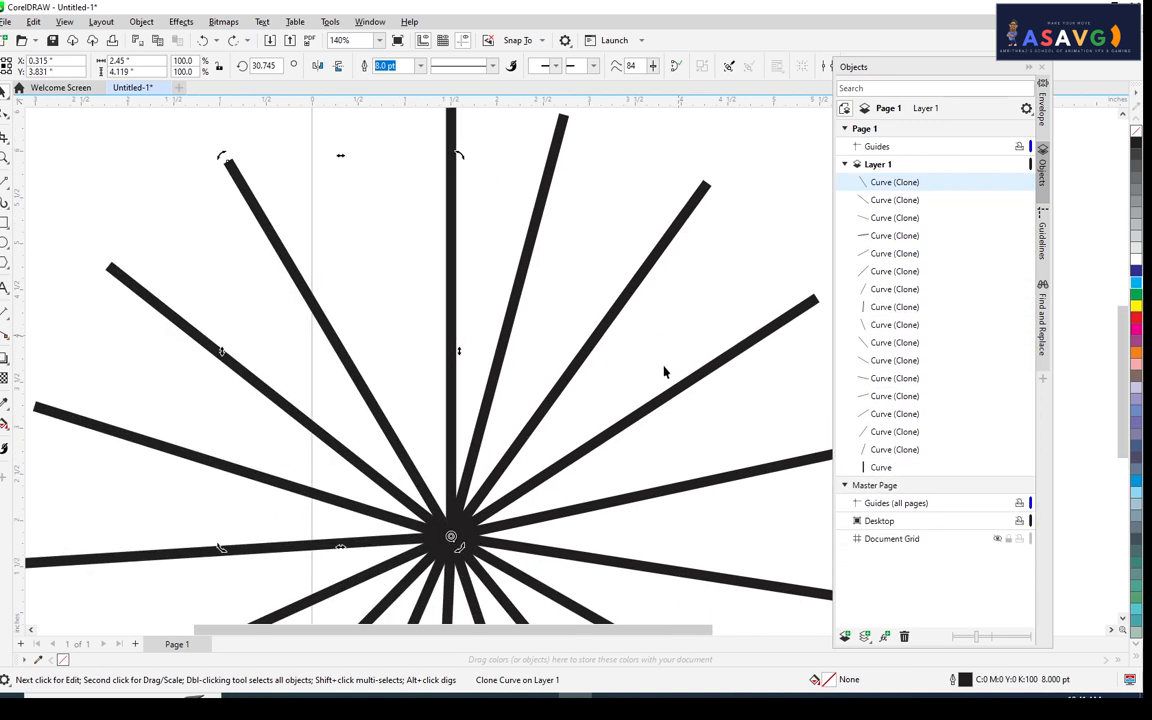
pyautogui.moveTo(644, 383); pyautogui.dragTo(623, 321)
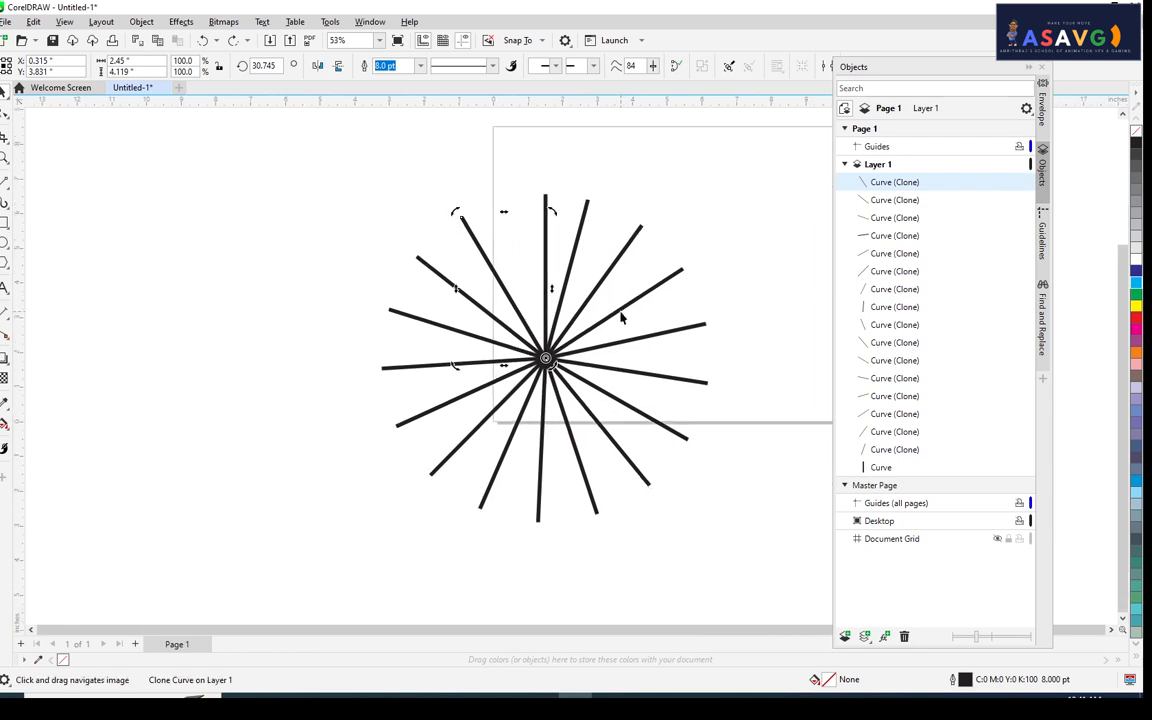
pyautogui.scroll(1, 589, 257)
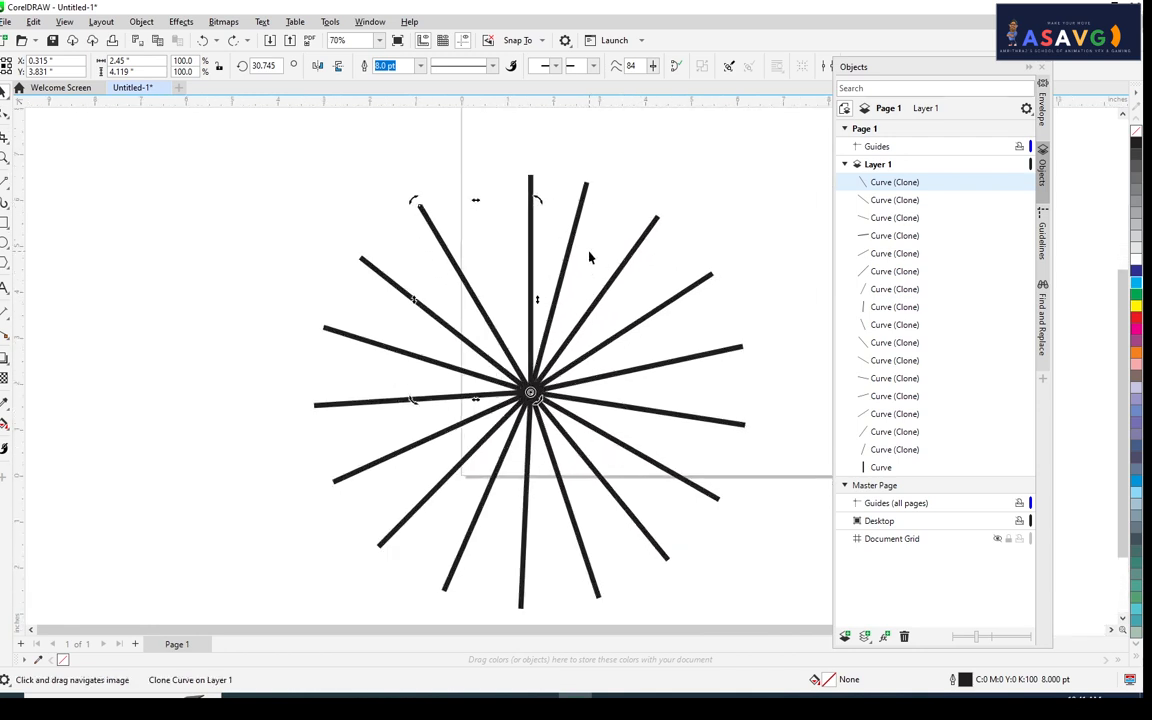
pyautogui.moveTo(480, 252)
pyautogui.mouseDown()
pyautogui.moveTo(409, 251)
pyautogui.moveTo(445, 274)
pyautogui.moveTo(445, 253)
pyautogui.mouseUp()
pyautogui.scroll(1, 508, 235)
# - Try scaling the original upright line from its top end, undo the scaling, and deselect the line
pyautogui.click(440, 281)
pyautogui.moveTo(446, 126); pyautogui.dragTo(438, 154)
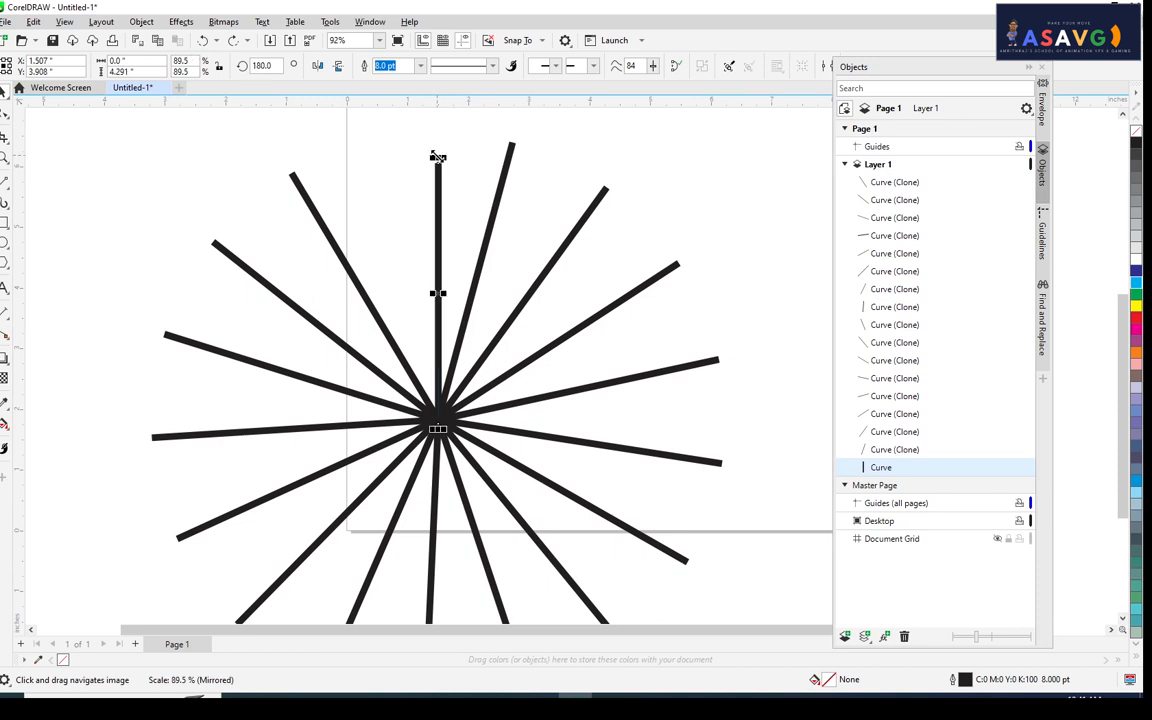
pyautogui.hotkey('ctrl', 'z')
pyautogui.scroll(1, 439, 183)
pyautogui.click(439, 183)
pyautogui.scroll(-1, 438, 183)
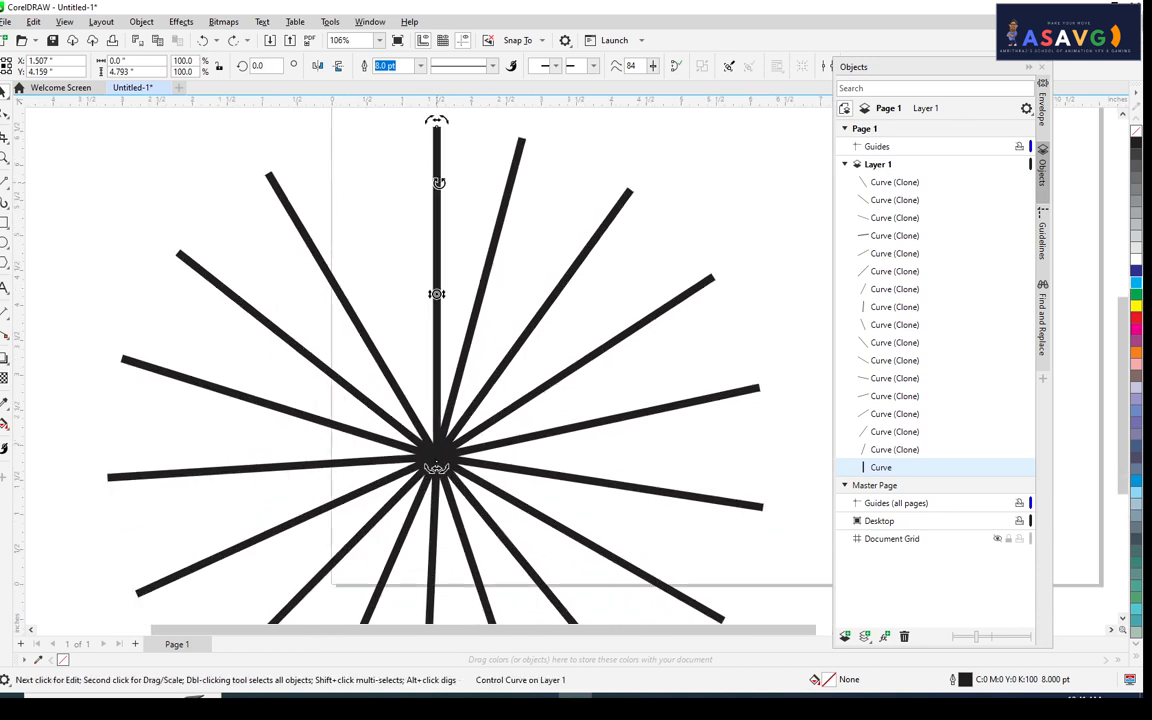
pyautogui.rightClick(437, 184)
pyautogui.click(456, 132)
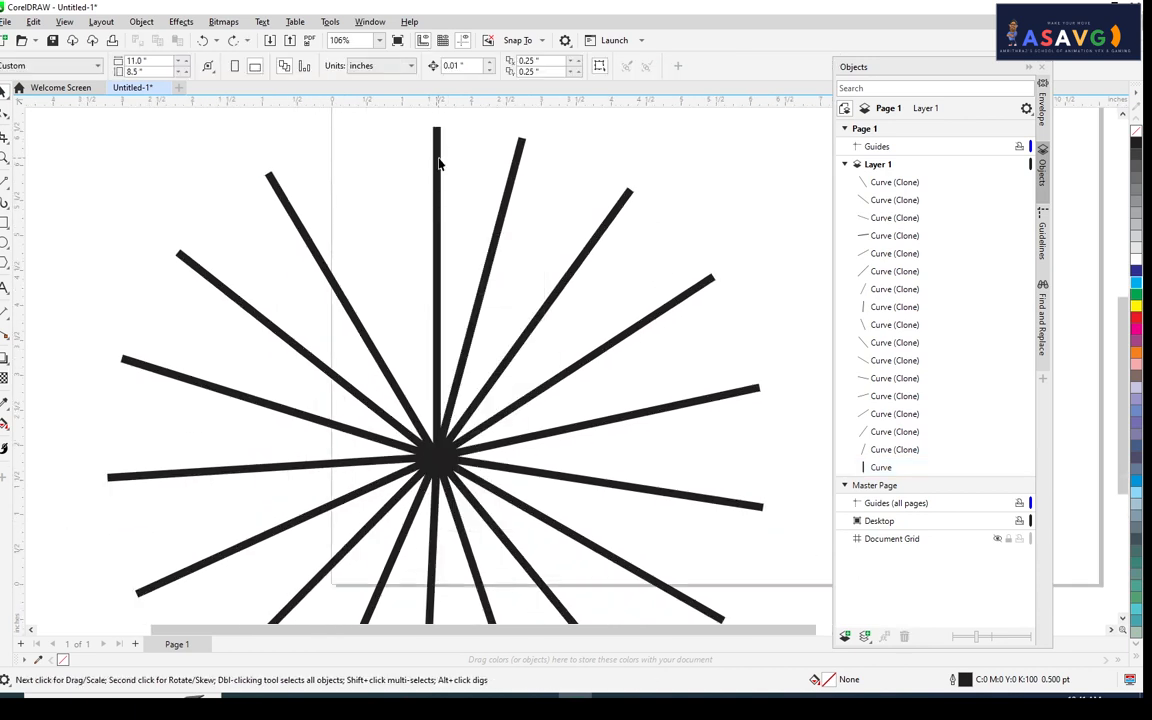
# - Select the original upright line and convert its segment to a curve with the Shape tool
pyautogui.click(439, 163)
pyautogui.moveTo(468, 210); pyautogui.dragTo(359, 213)
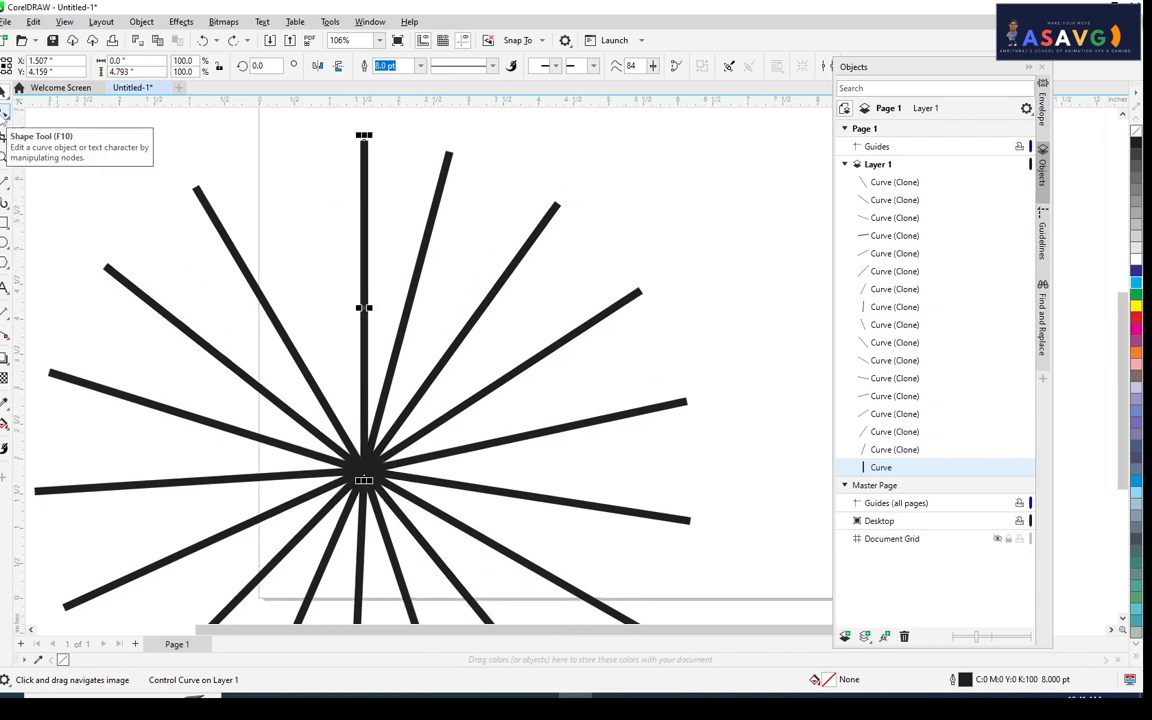
pyautogui.click(5, 114)
pyautogui.click(38, 110)
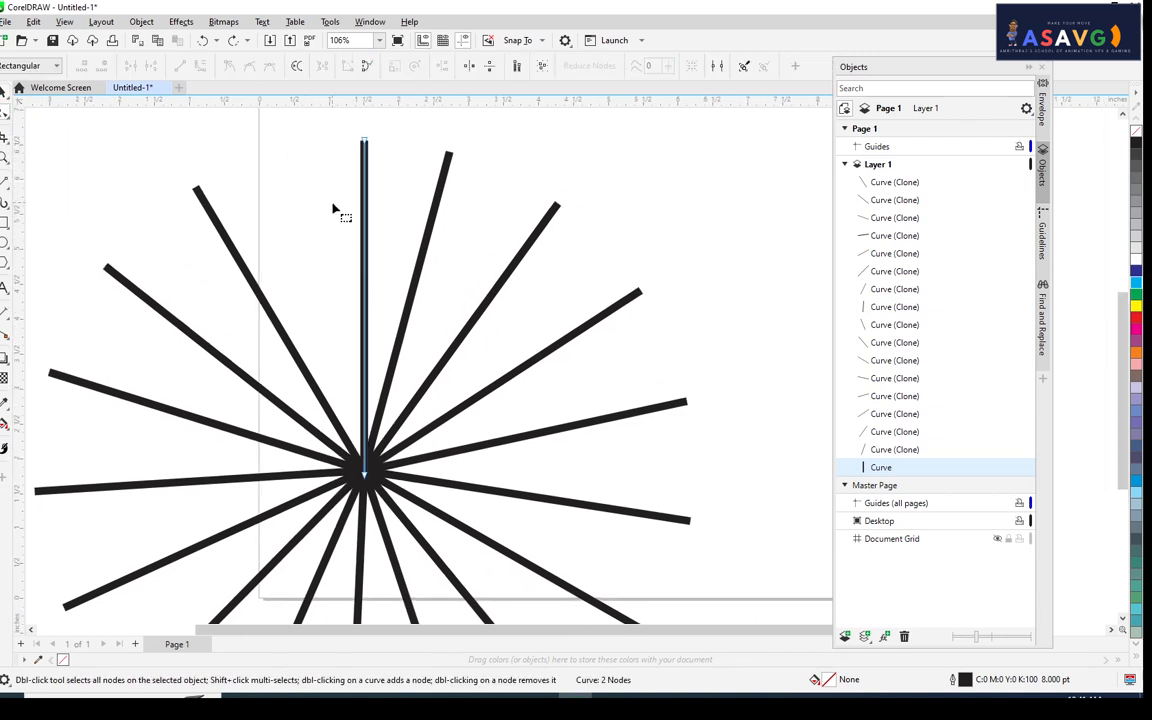
pyautogui.rightClick(365, 244)
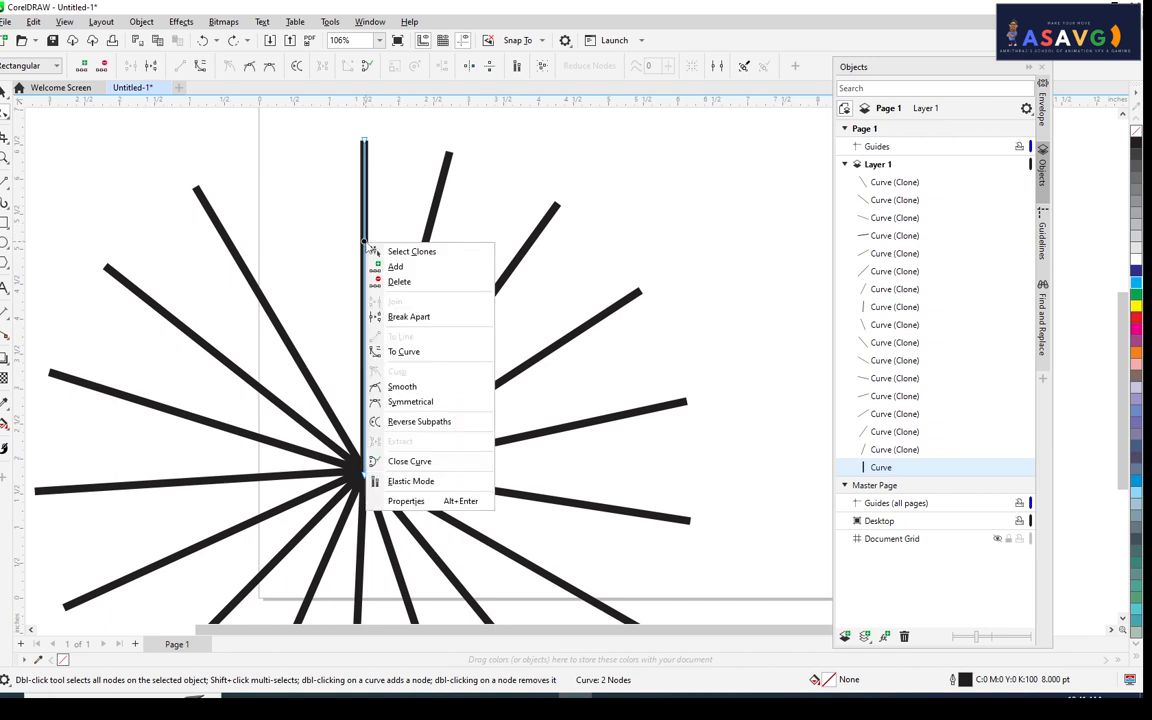
pyautogui.click(411, 352)
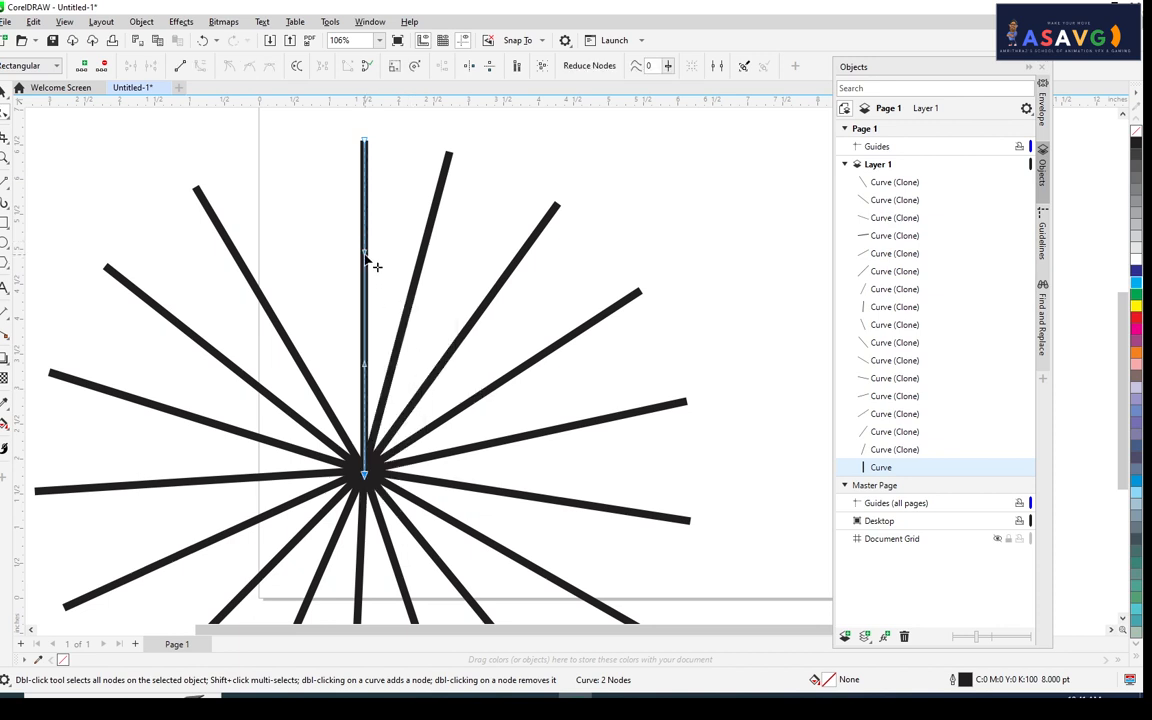
# - Try bending the upper part of the original line sideways into an S-shaped curve, and undo the bend and the curve conversion
pyautogui.moveTo(372, 258); pyautogui.dragTo(549, 229)
pyautogui.hotkey('ctrl', 'z')
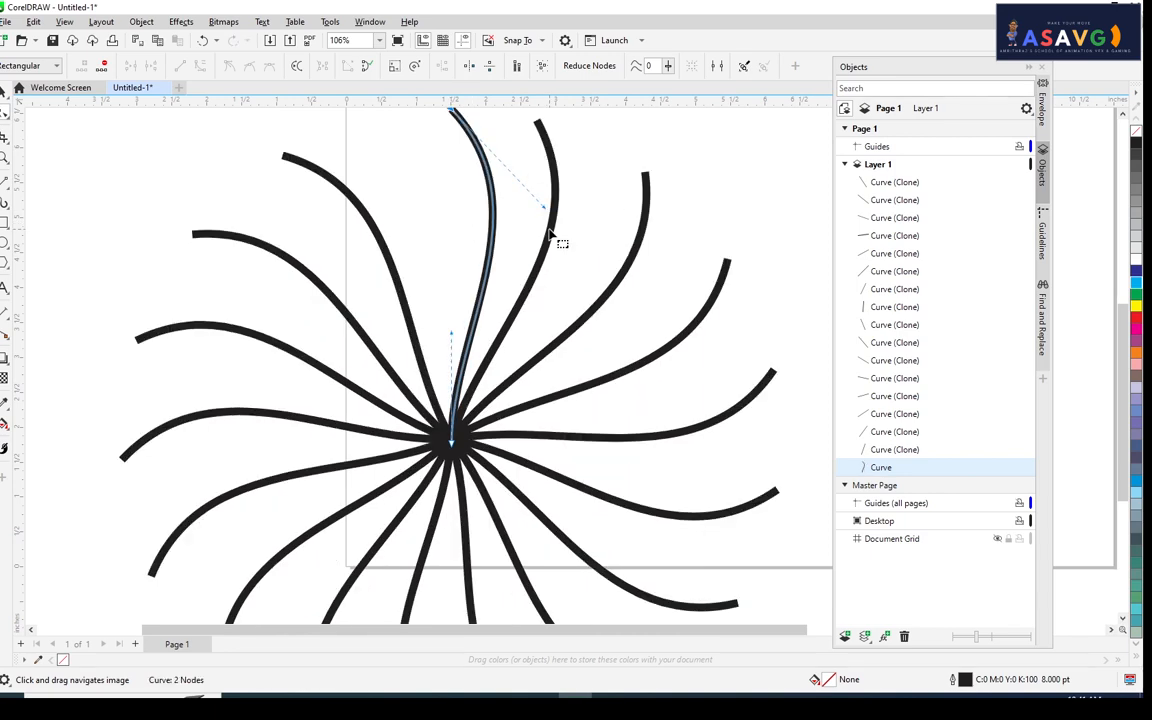
pyautogui.hotkey('ctrl', 'z')
pyautogui.hotkey('ctrl', 'shift', 'z')
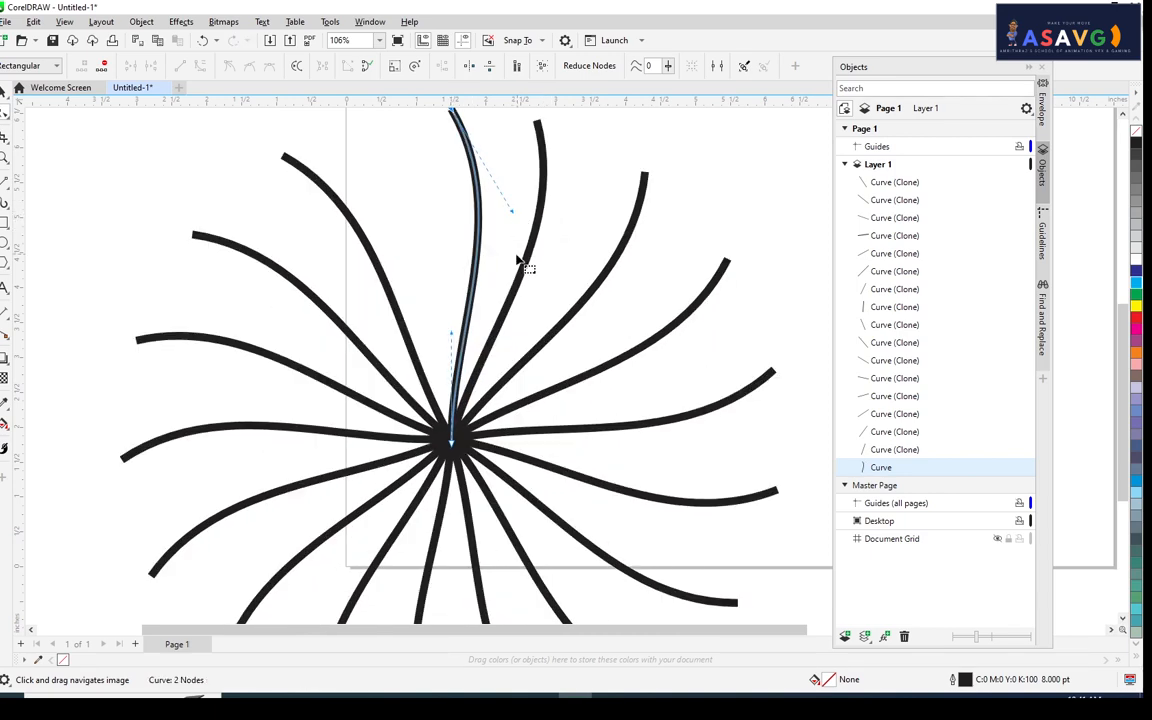
pyautogui.hotkey('ctrl', 'z')
pyautogui.hotkey('ctrl', 'z')
pyautogui.hotkey('ctrl', 'z')
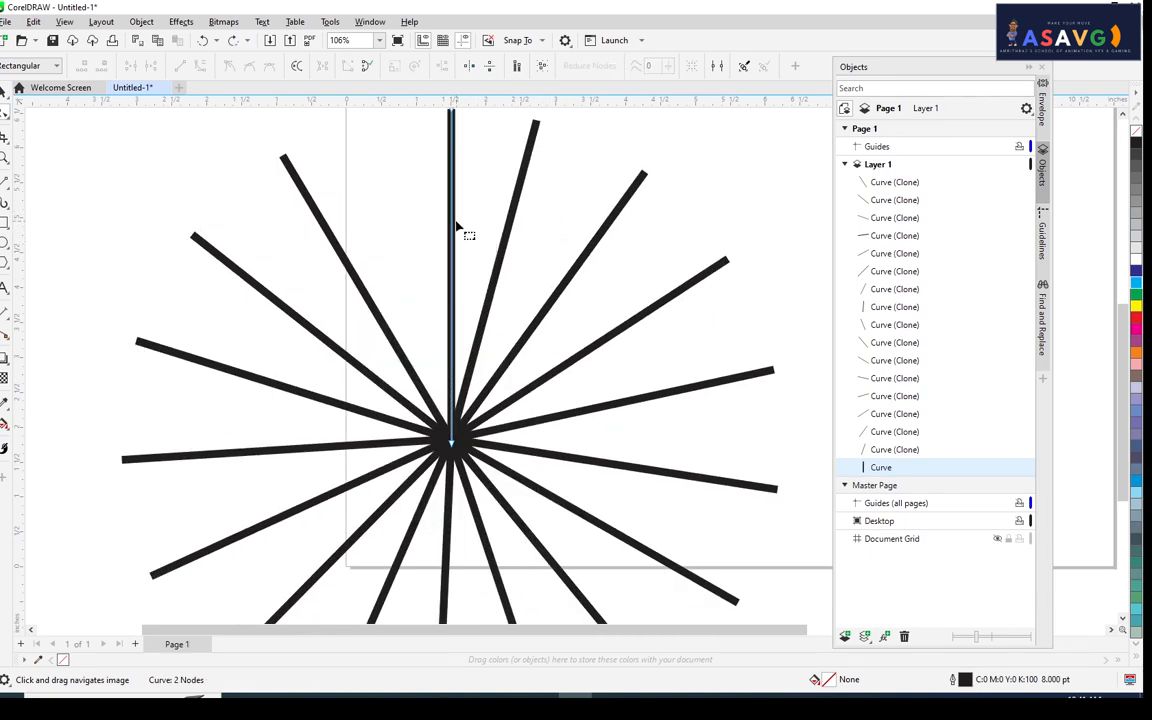
# - Undo all the repeated copies and the clone's rotation, back to one clone lying directly over the original line
pyautogui.hotkey('ctrl', 'z')
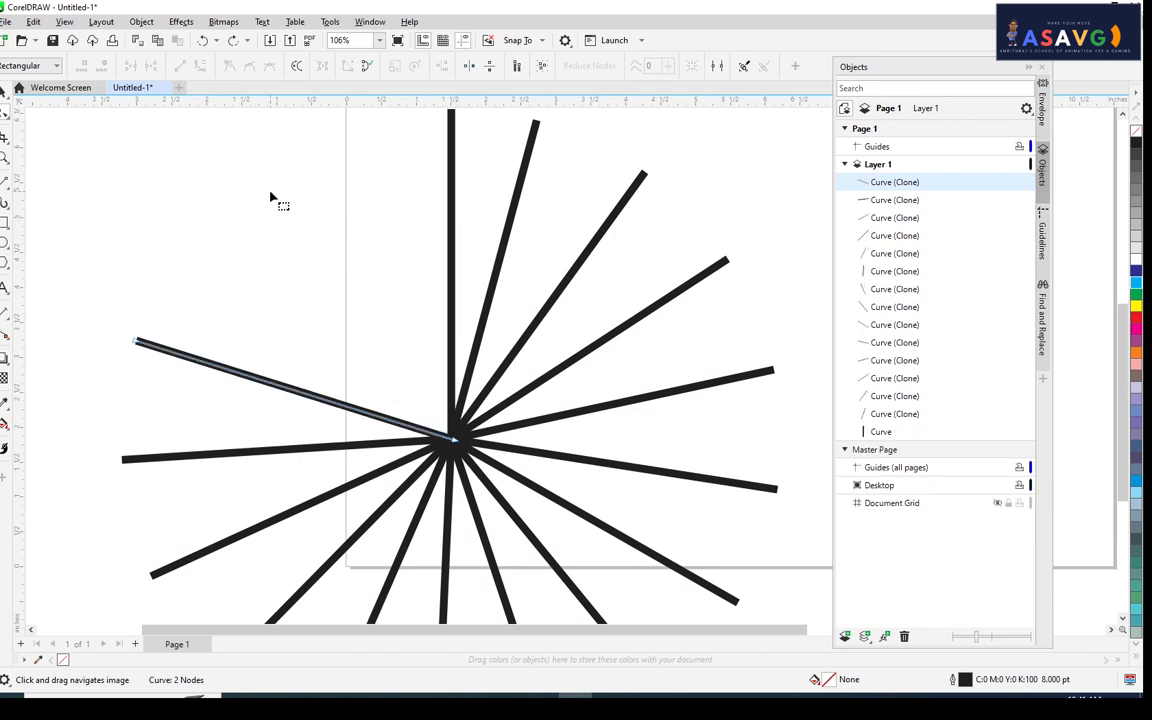
pyautogui.hotkey('ctrl', 'z')
pyautogui.hotkey('ctrl', 'z')
pyautogui.hotkey('ctrl', 'z')
pyautogui.hotkey('ctrl', 'z')
pyautogui.hotkey('ctrl', 'z')
pyautogui.hotkey('ctrl', 'z')
pyautogui.hotkey('ctrl', 'z')
pyautogui.hotkey('ctrl', 'z')
pyautogui.hotkey('ctrl', 'z')
pyautogui.hotkey('ctrl', 'z')
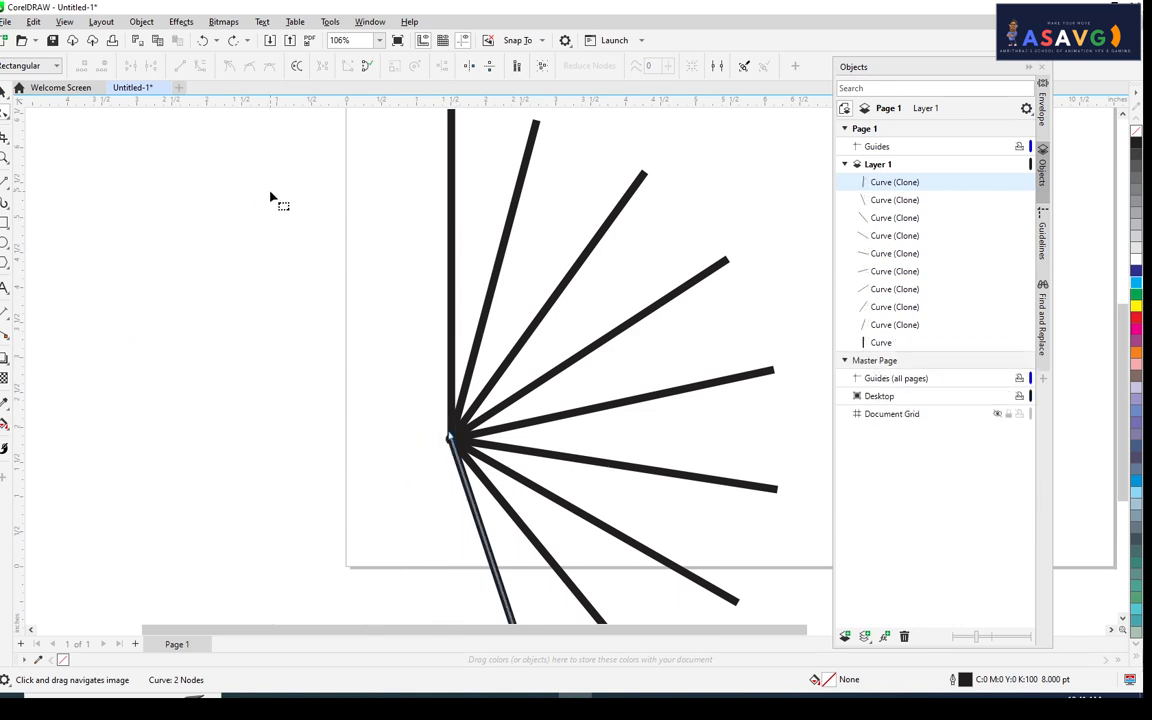
pyautogui.hotkey('ctrl', 'z')
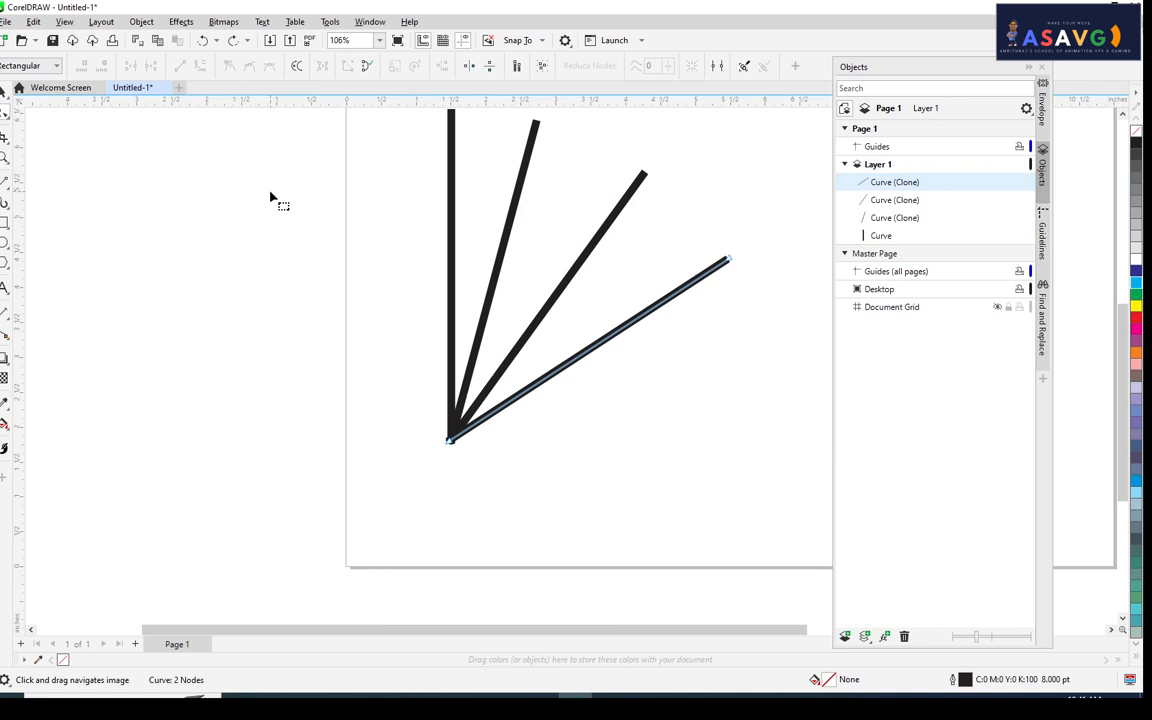
pyautogui.hotkey('ctrl', 'shift', 'z')
pyautogui.hotkey('ctrl', 'shift', 'z')
pyautogui.hotkey('ctrl', 'shift', 'z')
pyautogui.hotkey('ctrl', 'z')
pyautogui.hotkey('ctrl', 'z')
pyautogui.hotkey('ctrl', 'z')
pyautogui.hotkey('ctrl', 'z')
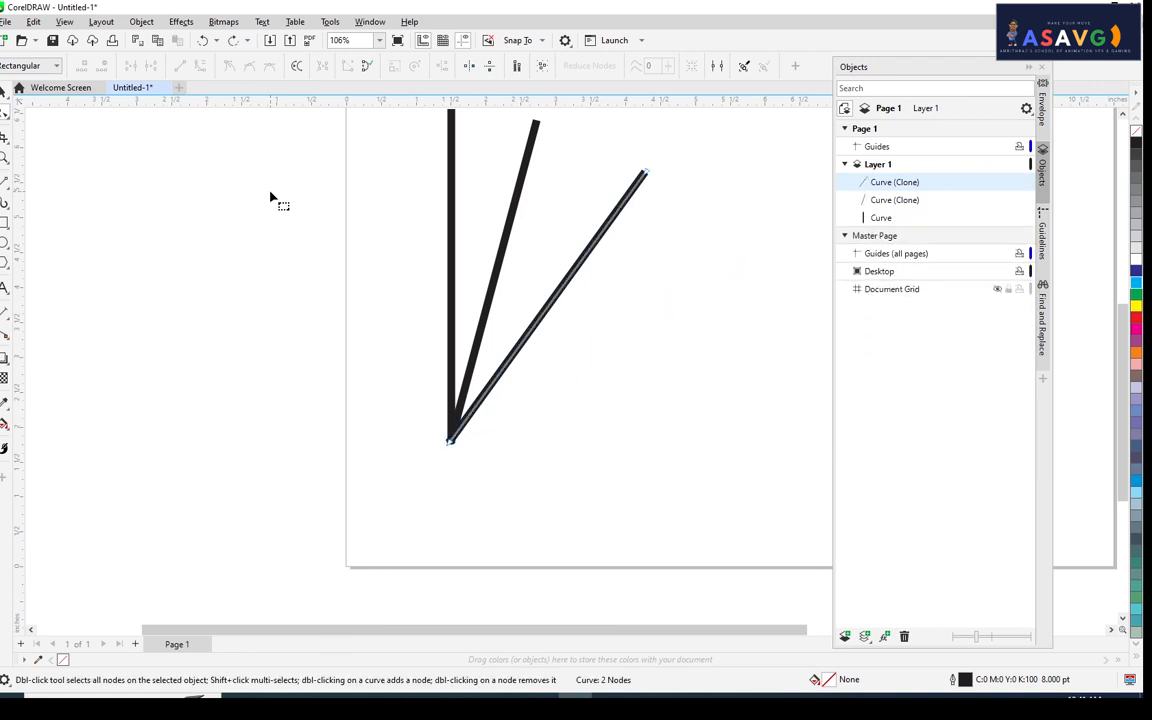
pyautogui.hotkey('ctrl', 'z')
pyautogui.hotkey('ctrl', 'z')
# - Try moving the clone away from the original line with the Pick tool, and undo the move
pyautogui.click(4, 91)
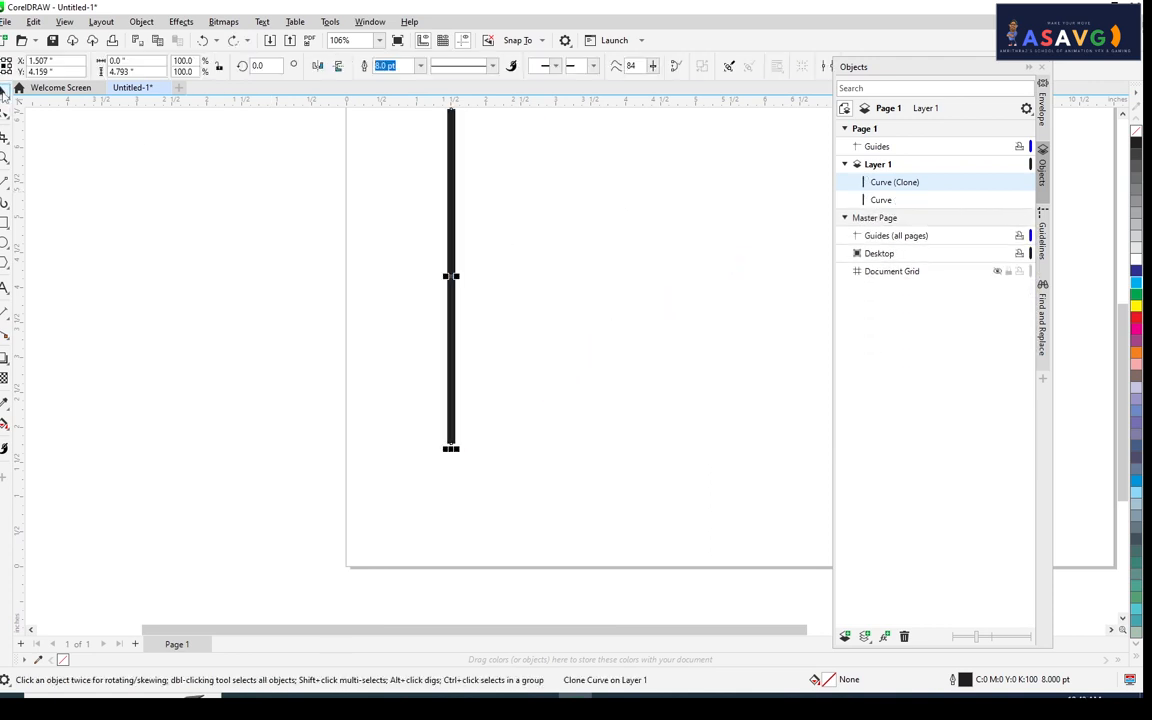
pyautogui.click(457, 278)
pyautogui.moveTo(453, 278); pyautogui.dragTo(589, 286)
pyautogui.hotkey('ctrl', 'z')
# - Rotate the clone clockwise about its bottom end to 345° and add a further rotated copy at 330°
pyautogui.click(454, 298)
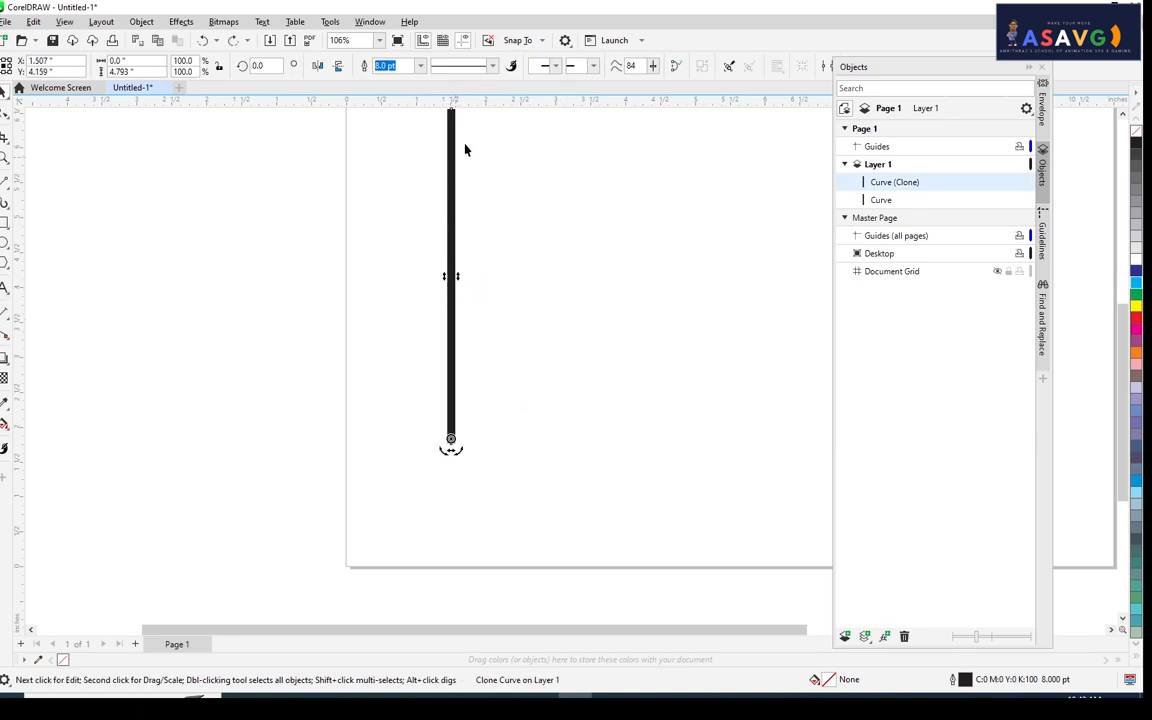
pyautogui.moveTo(474, 166)
pyautogui.mouseDown()
pyautogui.moveTo(586, 183)
pyautogui.moveTo(643, 222)
pyautogui.mouseUp()
pyautogui.moveTo(645, 297); pyautogui.dragTo(649, 269)
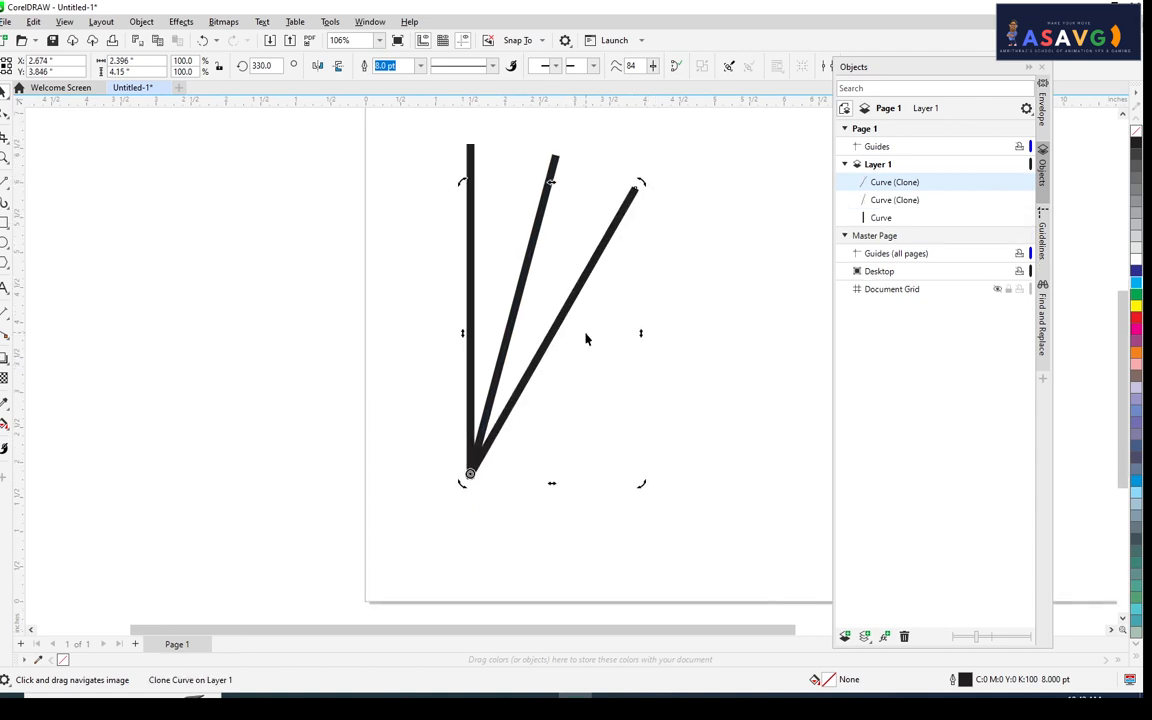
# - Repeat the rotated copy around the circle in 15° increments until the last line lies at 15°
pyautogui.hotkey('ctrl', 'r')
pyautogui.hotkey('ctrl', 'r')
pyautogui.hotkey('ctrl', 'r')
pyautogui.hotkey('ctrl', 'r')
pyautogui.hotkey('ctrl', 'r')
pyautogui.hotkey('ctrl', 'r')
pyautogui.hotkey('ctrl', 'r')
pyautogui.hotkey('ctrl', 'r')
pyautogui.hotkey('ctrl', 'r')
pyautogui.hotkey('ctrl', 'r')
pyautogui.hotkey('ctrl', 'r')
pyautogui.hotkey('ctrl', 'r')
pyautogui.hotkey('ctrl', 'r')
pyautogui.hotkey('ctrl', 'r')
pyautogui.hotkey('ctrl', 'r')
pyautogui.hotkey('ctrl', 'r')
pyautogui.hotkey('ctrl', 'r')
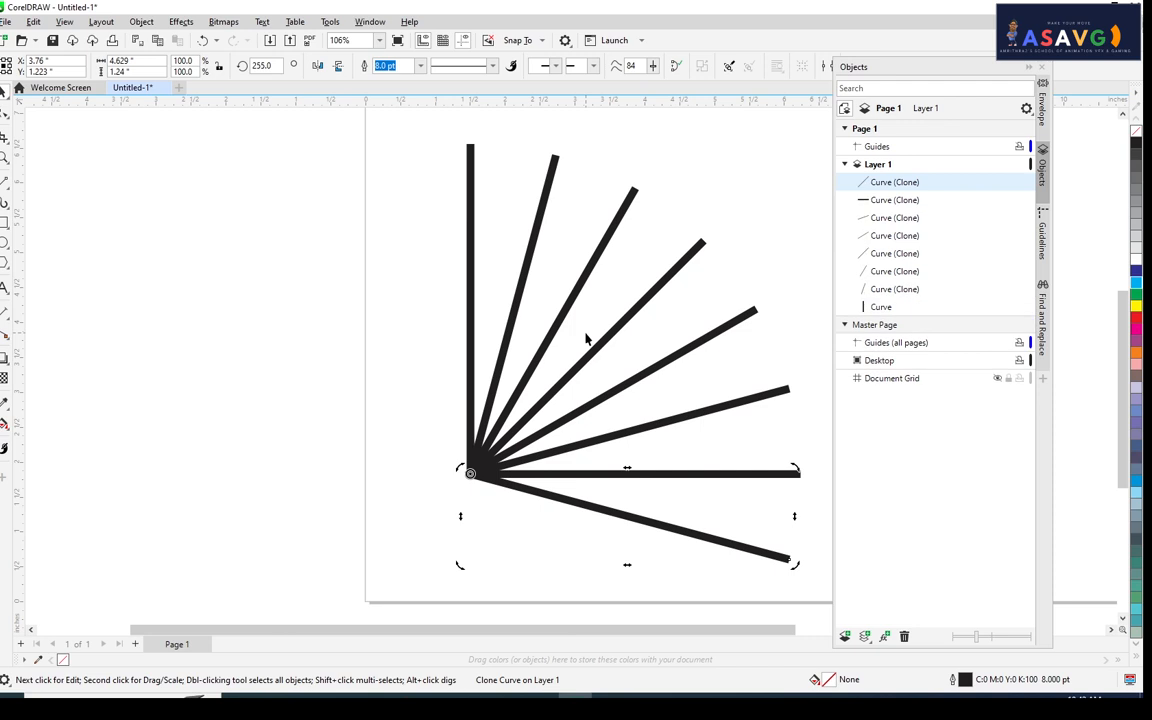
pyautogui.hotkey('ctrl', 'r')
pyautogui.hotkey('ctrl', 'r')
pyautogui.scroll(-1, 586, 336)
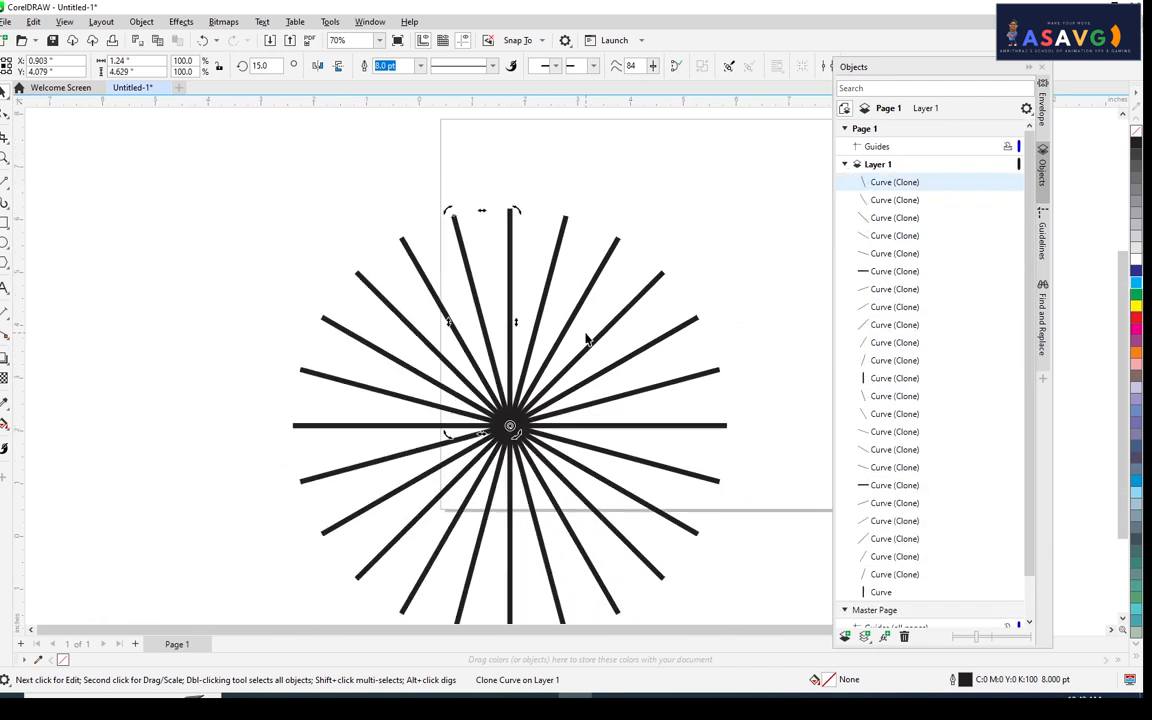
pyautogui.moveTo(594, 368); pyautogui.dragTo(473, 344)
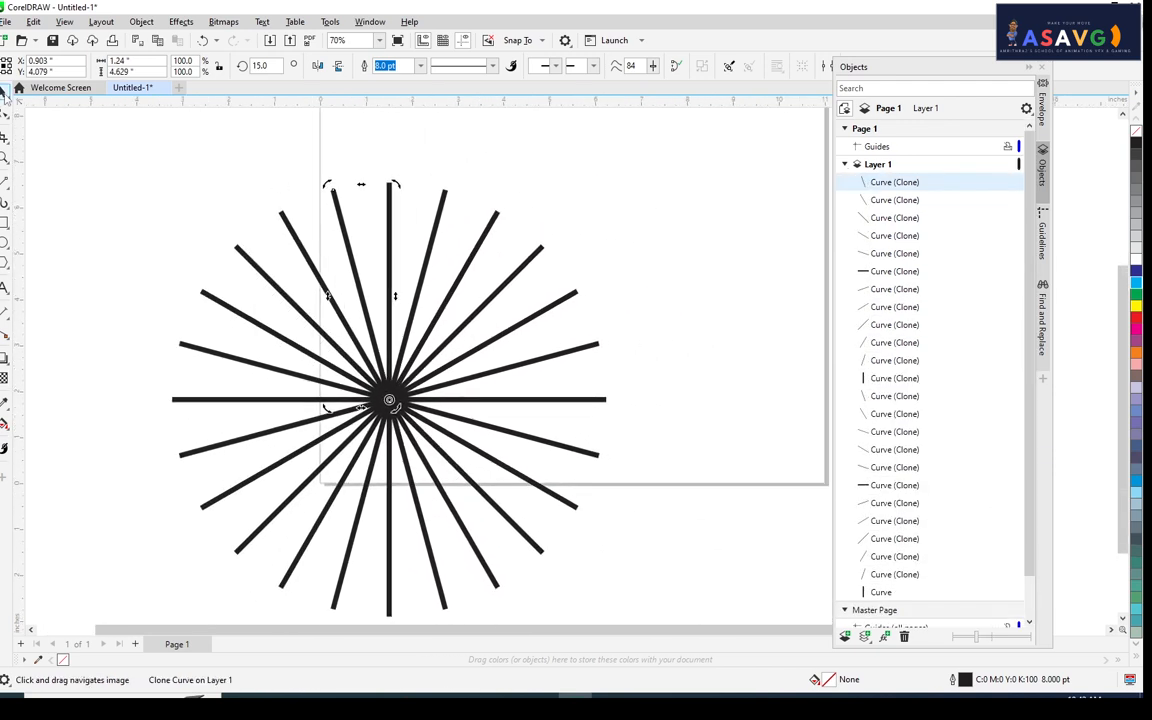
# - Select the original upright line of the starburst and try to edit its segment with the Shape tool
pyautogui.scroll(1, 522, 184)
pyautogui.scroll(1, 522, 184)
pyautogui.moveTo(386, 229); pyautogui.dragTo(486, 209)
pyautogui.click(522, 135)
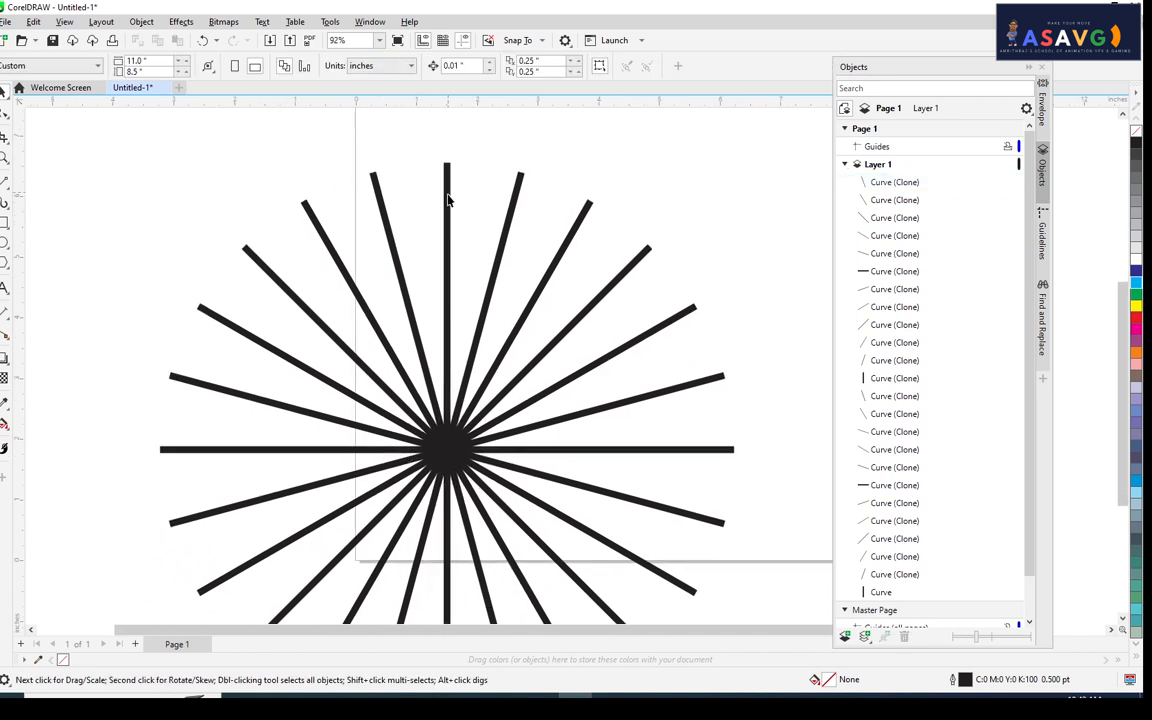
pyautogui.click(447, 205)
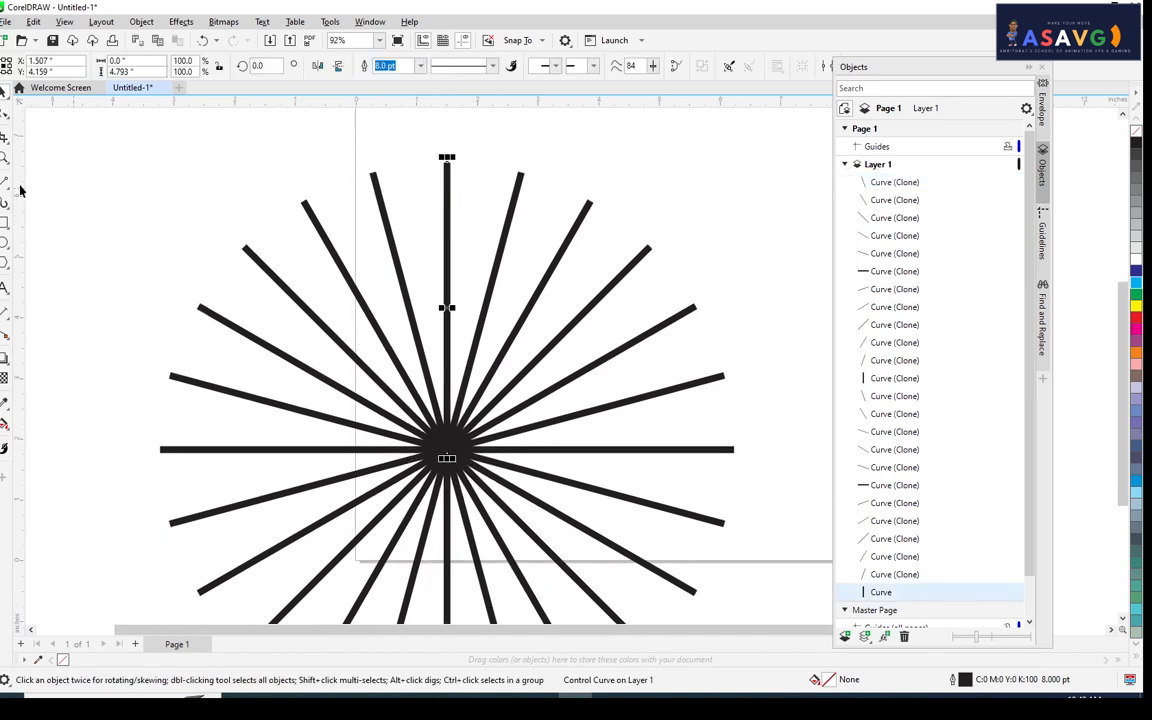
pyautogui.click(8, 114)
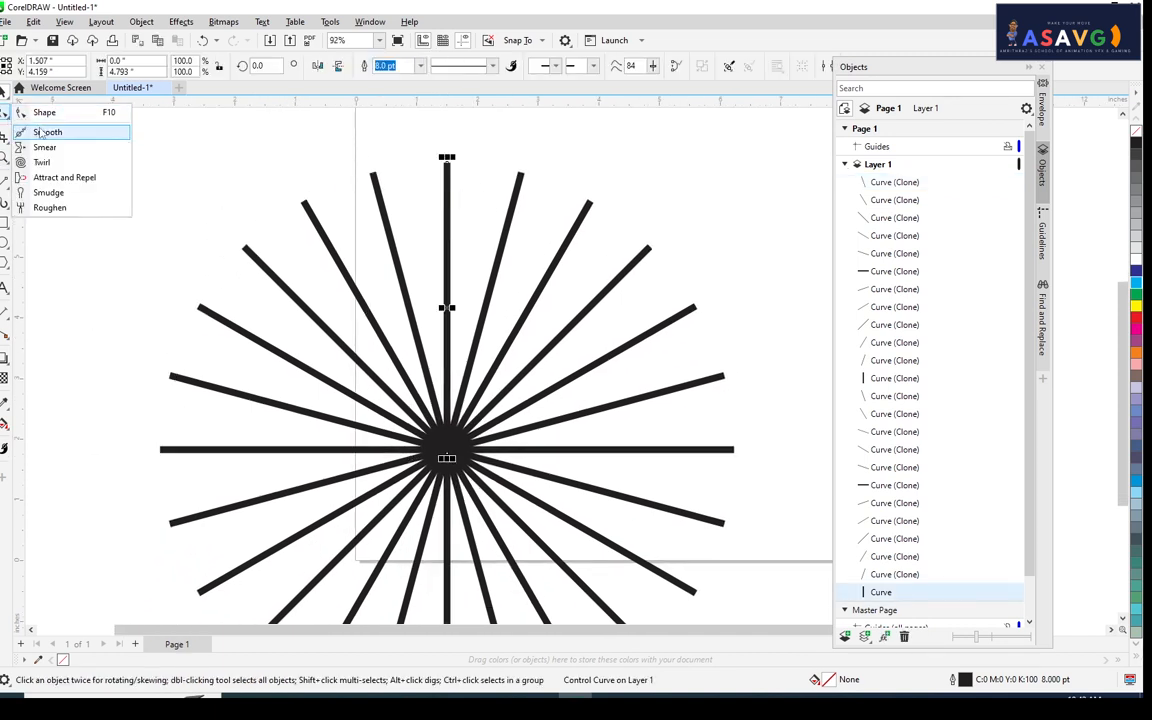
pyautogui.click(45, 111)
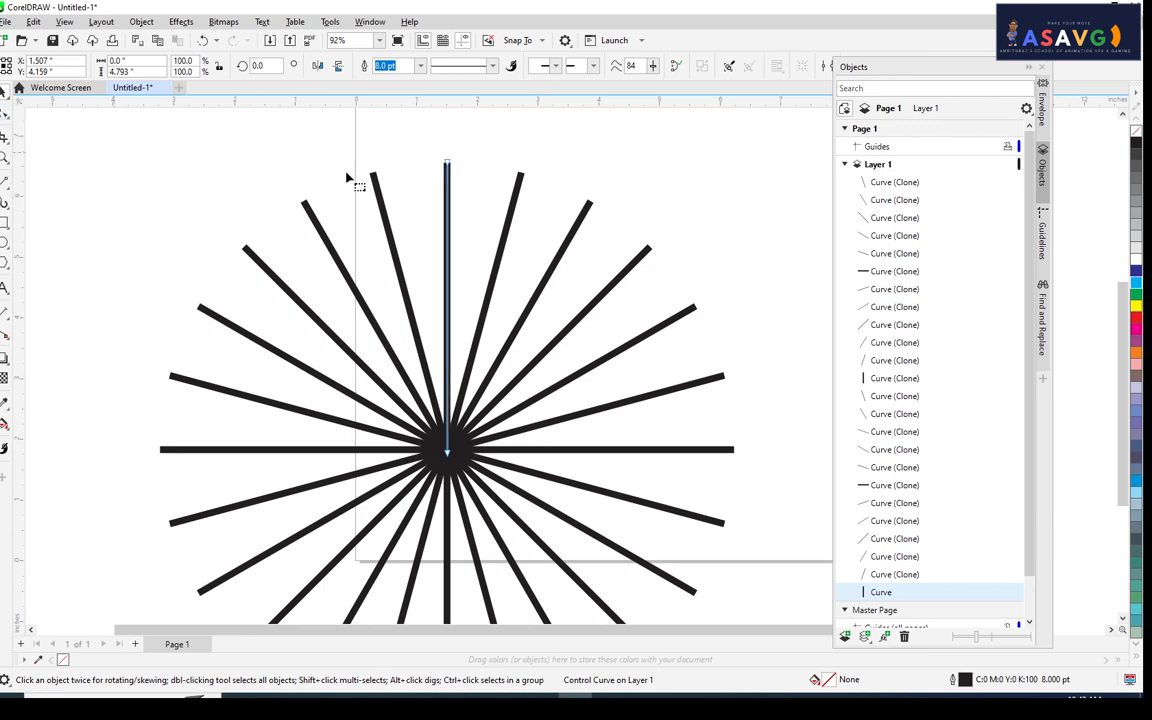
pyautogui.rightClick(455, 272)
pyautogui.click(452, 263)
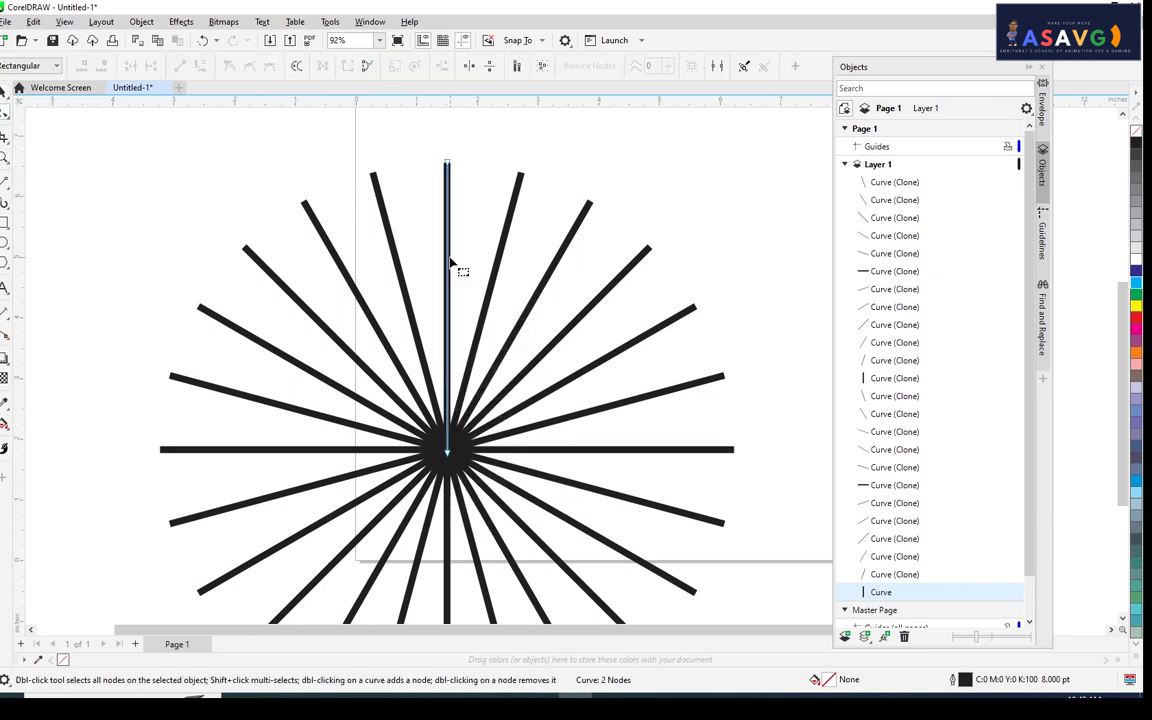
pyautogui.rightClick(452, 265)
pyautogui.click(3, 91)
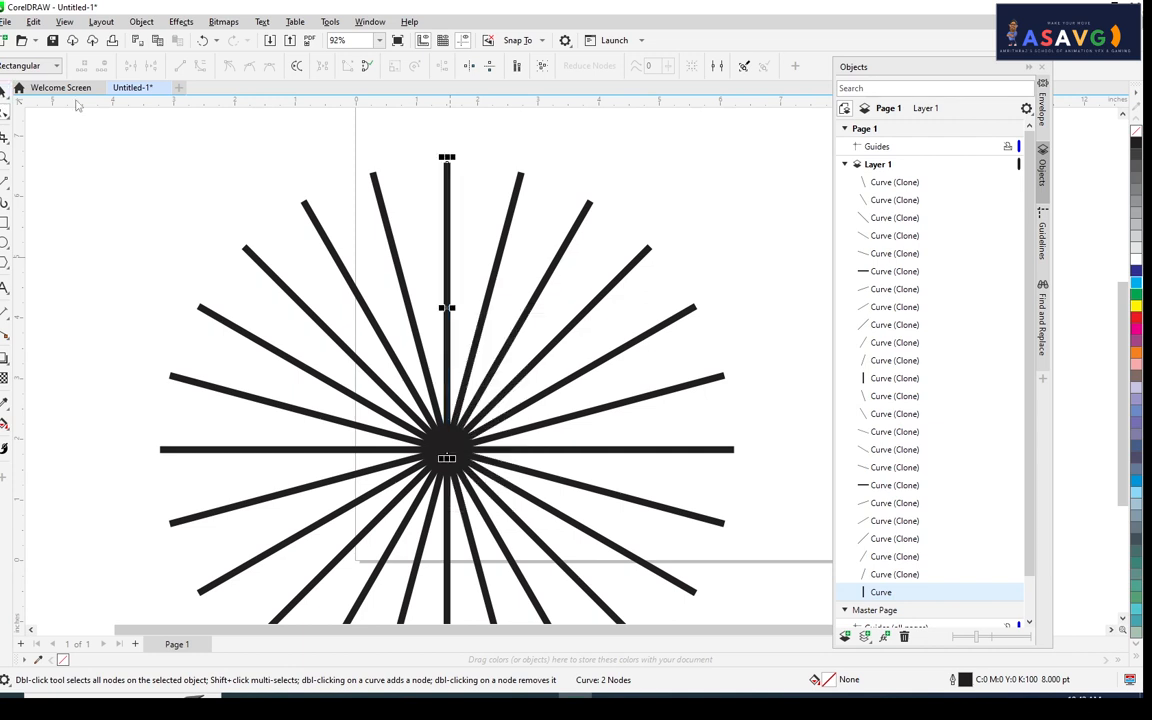
# - Convert the starburst's original upright line to a curve and bend it to the right so every clone follows
pyautogui.click(466, 216)
pyautogui.click(447, 226)
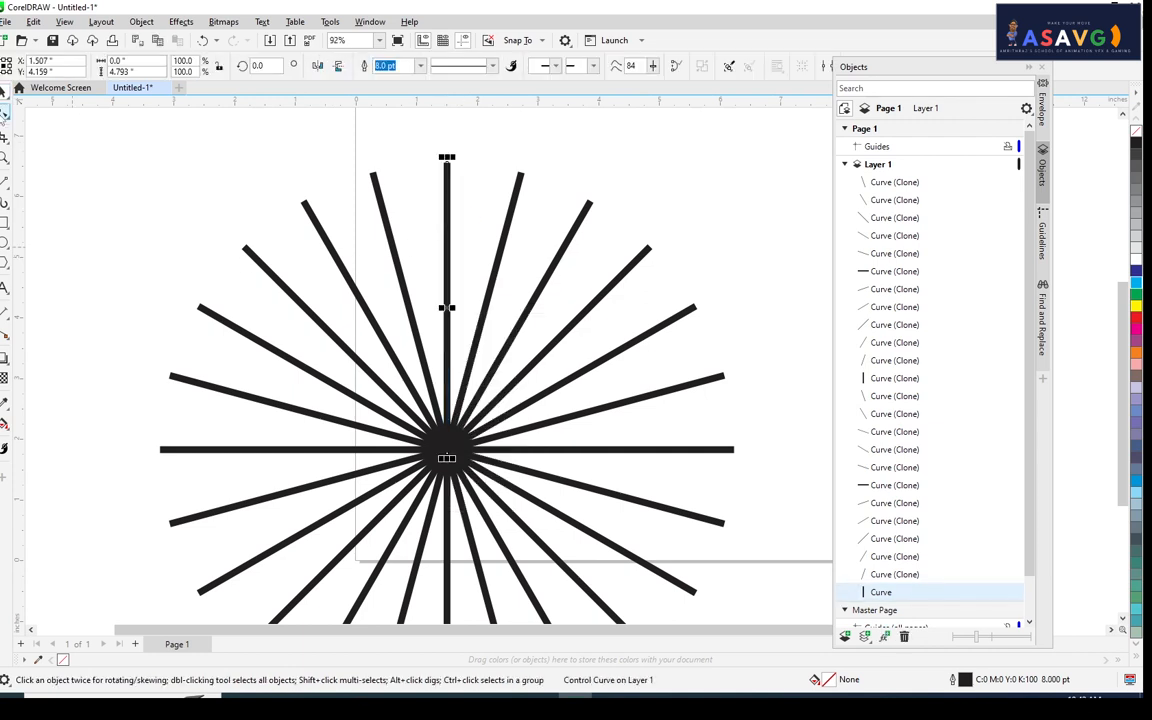
pyautogui.click(6, 112)
pyautogui.click(46, 110)
pyautogui.rightClick(449, 259)
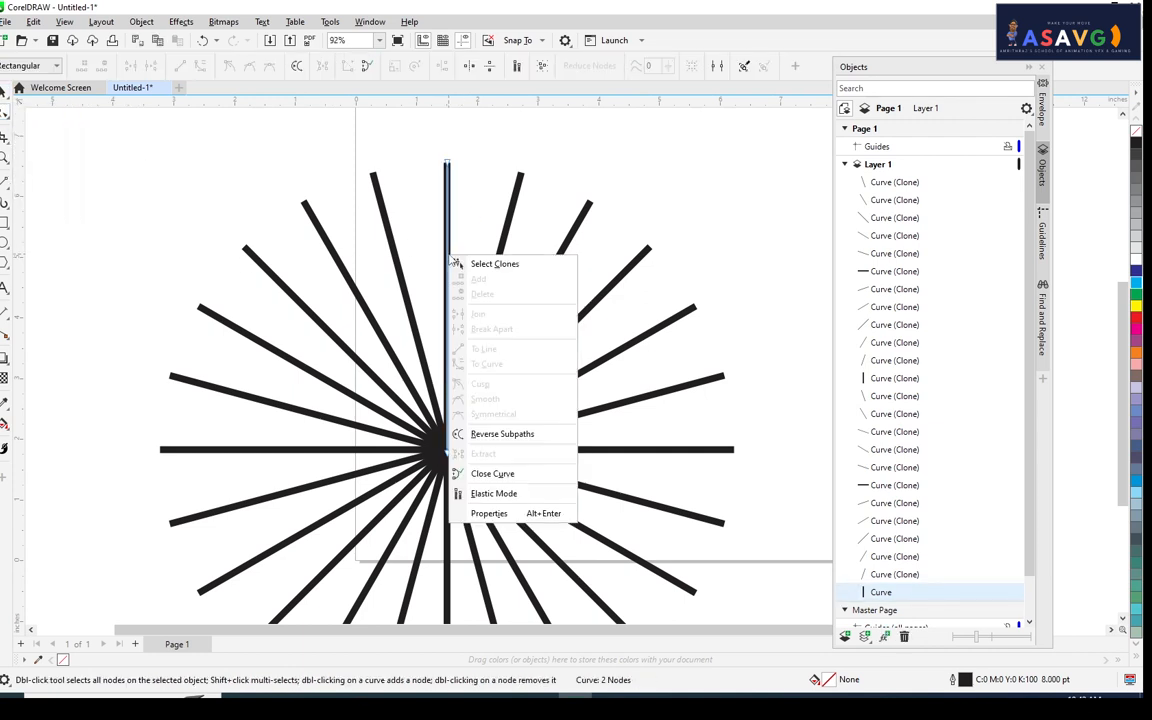
pyautogui.click(448, 258)
pyautogui.rightClick(447, 259)
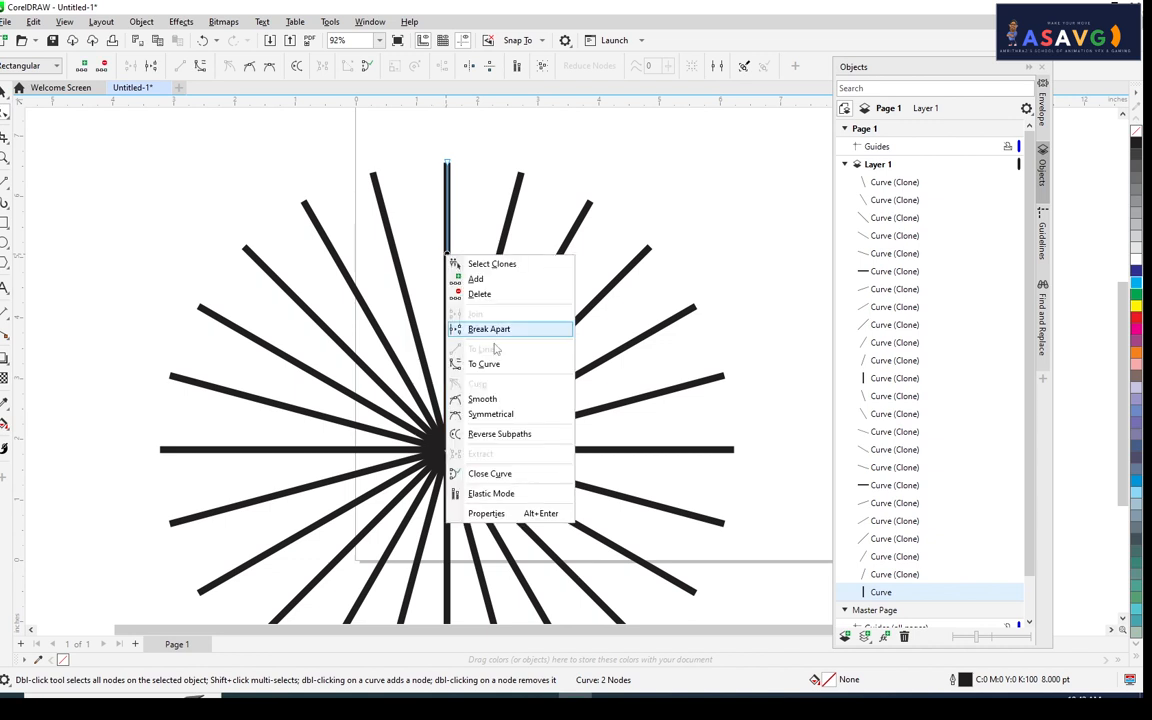
pyautogui.click(478, 364)
pyautogui.moveTo(446, 260); pyautogui.dragTo(527, 265)
pyautogui.scroll(-2, 532, 296)
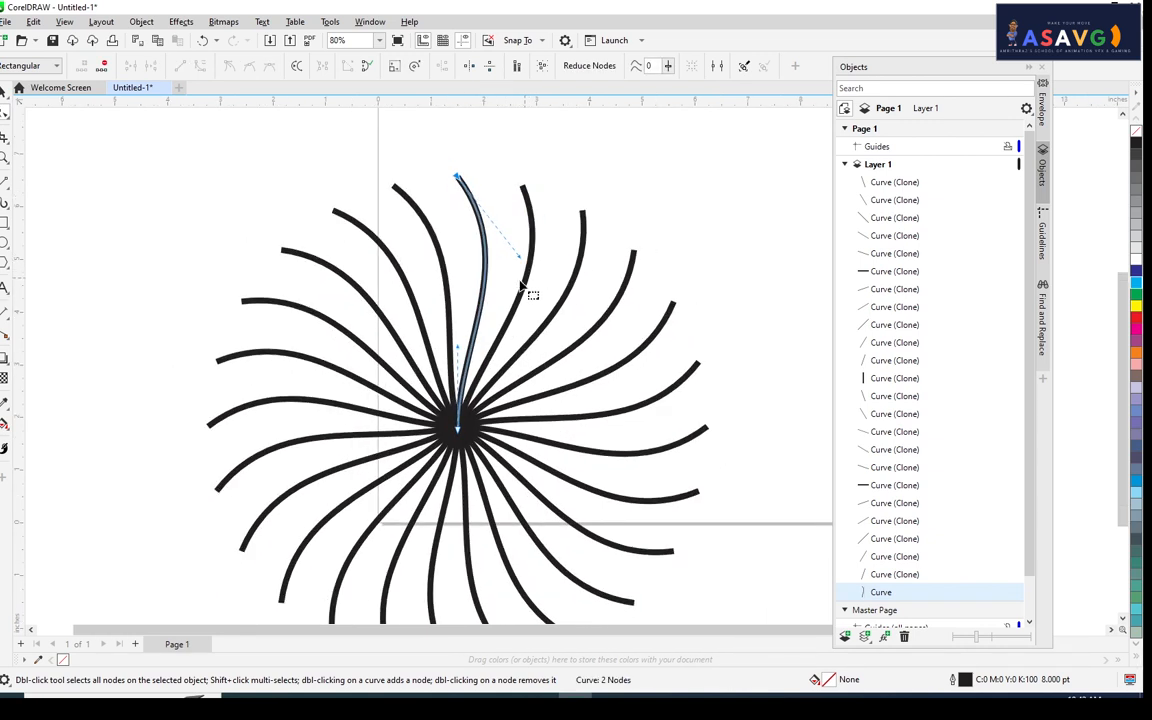
# - Reshape the original ray by pulling its outer node's handle farther out and upward for a stronger hook at the tip
pyautogui.click(510, 206)
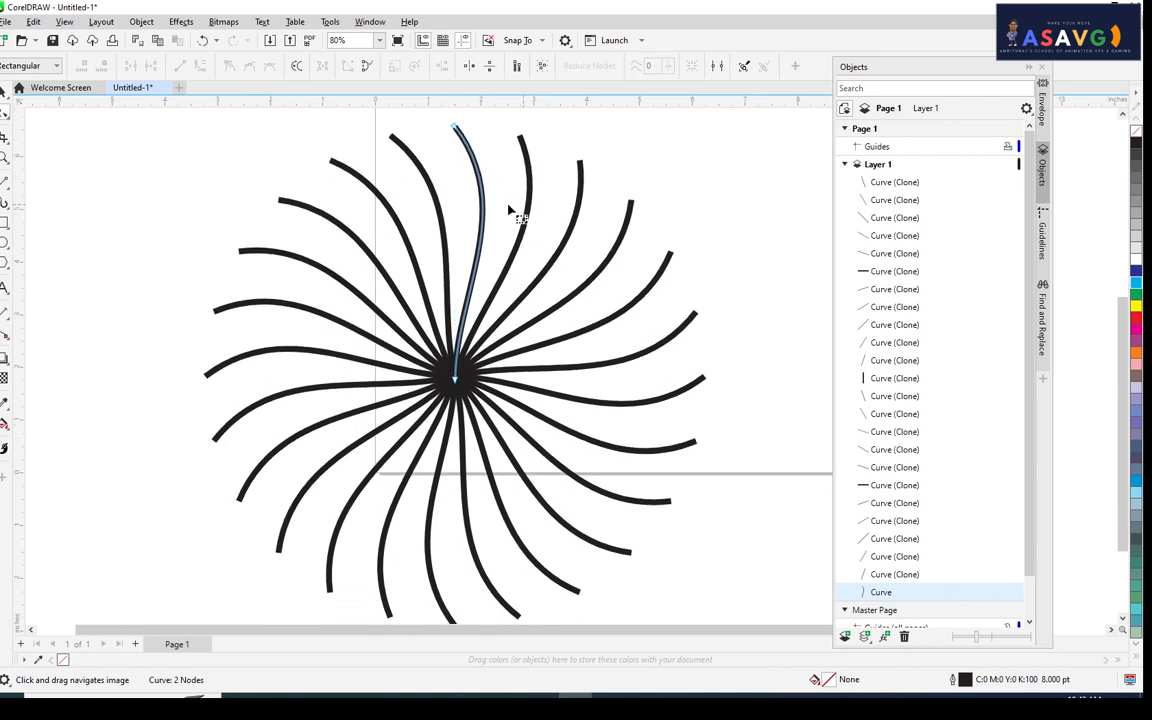
pyautogui.click(457, 129)
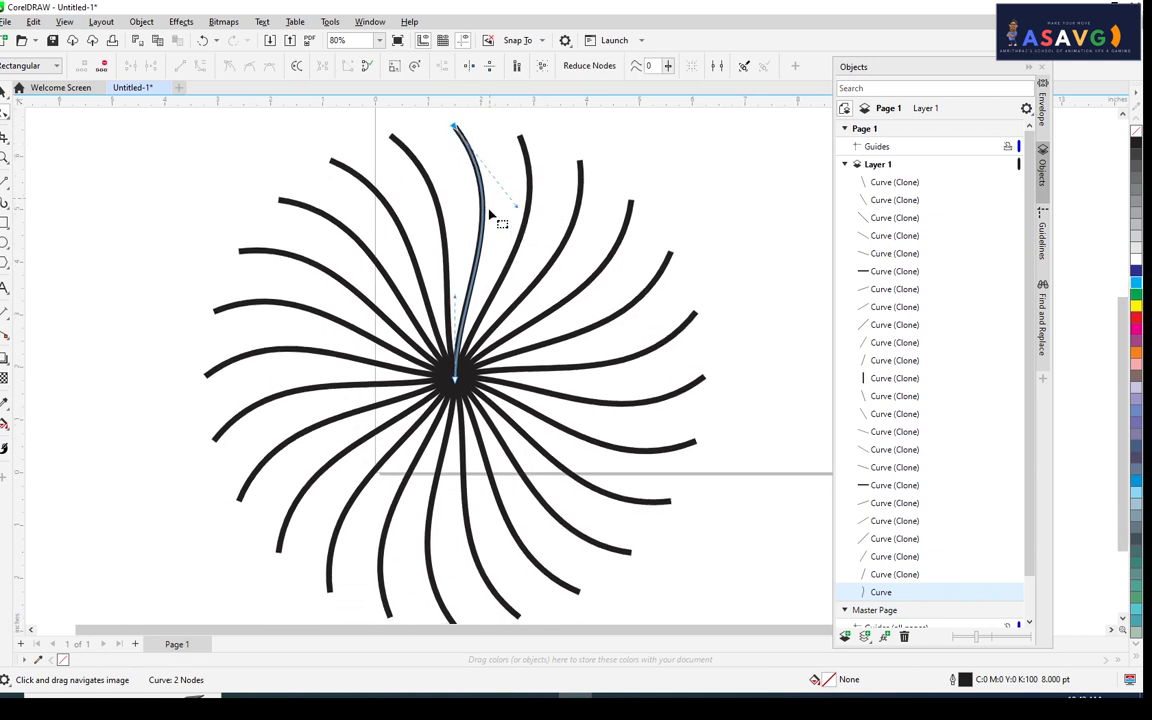
pyautogui.moveTo(527, 215)
pyautogui.mouseDown()
pyautogui.moveTo(539, 181)
pyautogui.moveTo(558, 175)
pyautogui.mouseUp()
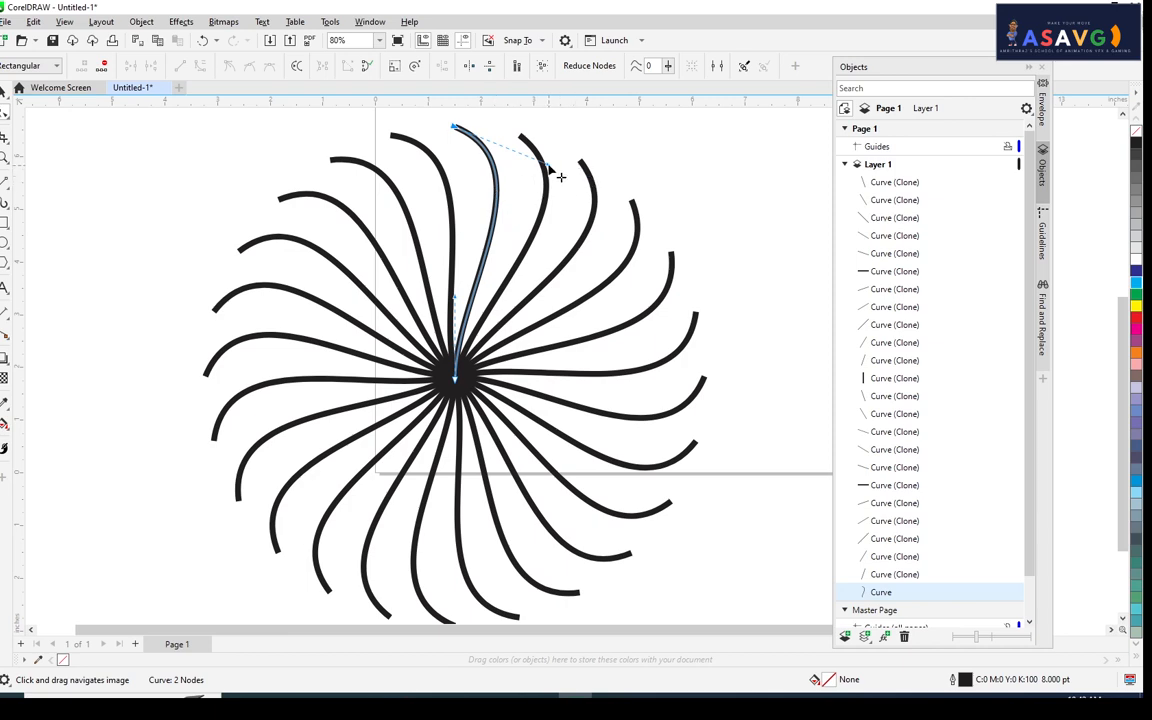
pyautogui.scroll(-5, 560, 177)
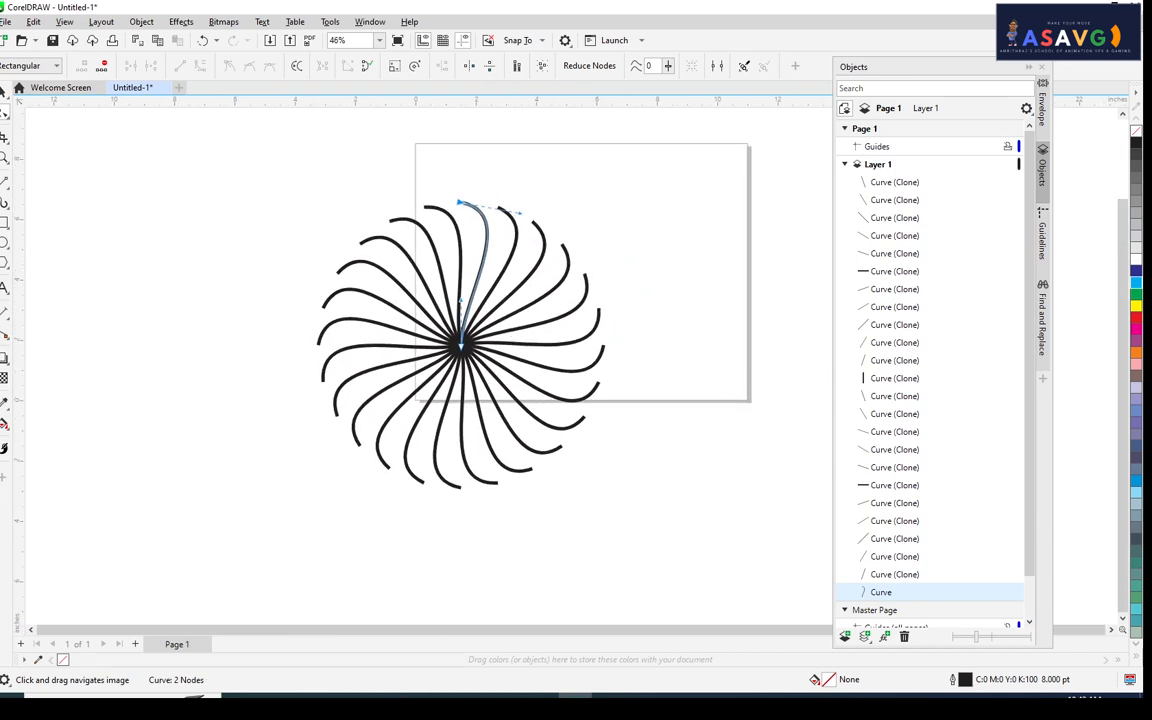
# - Select all 24 curved rays, scale them to about 4 inches across, and move them to the upper left of the page
pyautogui.click(3, 90)
pyautogui.moveTo(190, 170); pyautogui.dragTo(541, 404)
pyautogui.hotkey('ctrl', 'z')
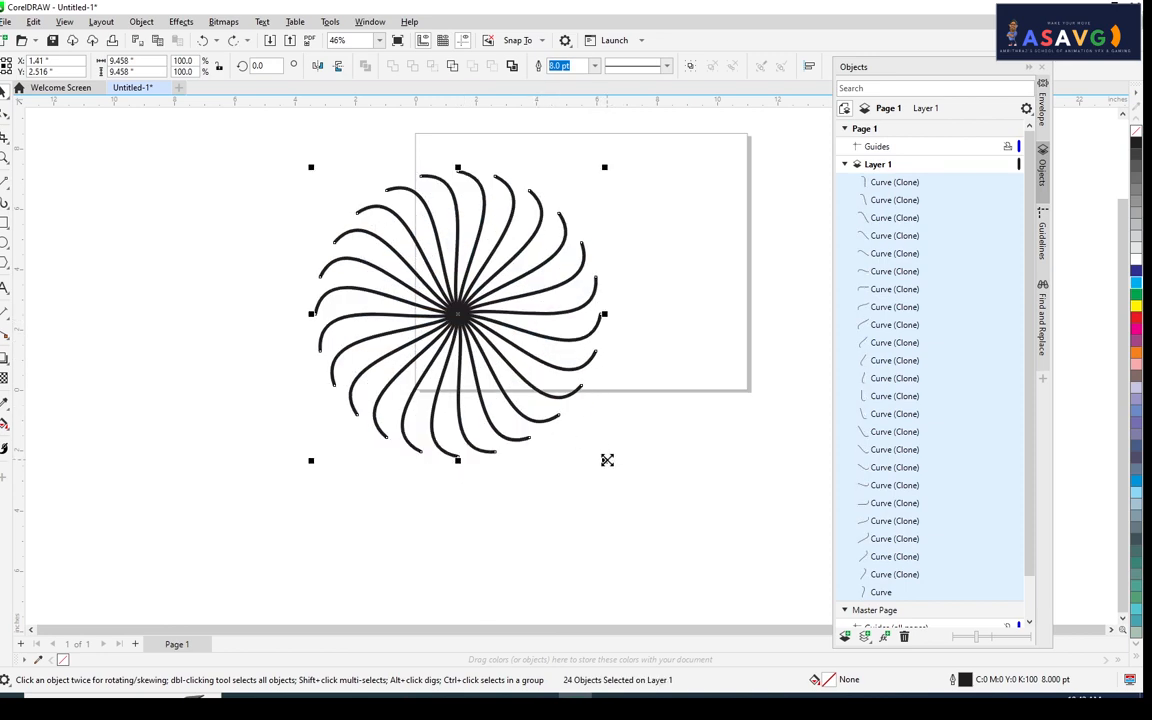
pyautogui.moveTo(607, 460); pyautogui.dragTo(540, 380)
pyautogui.scroll(2, 530, 385)
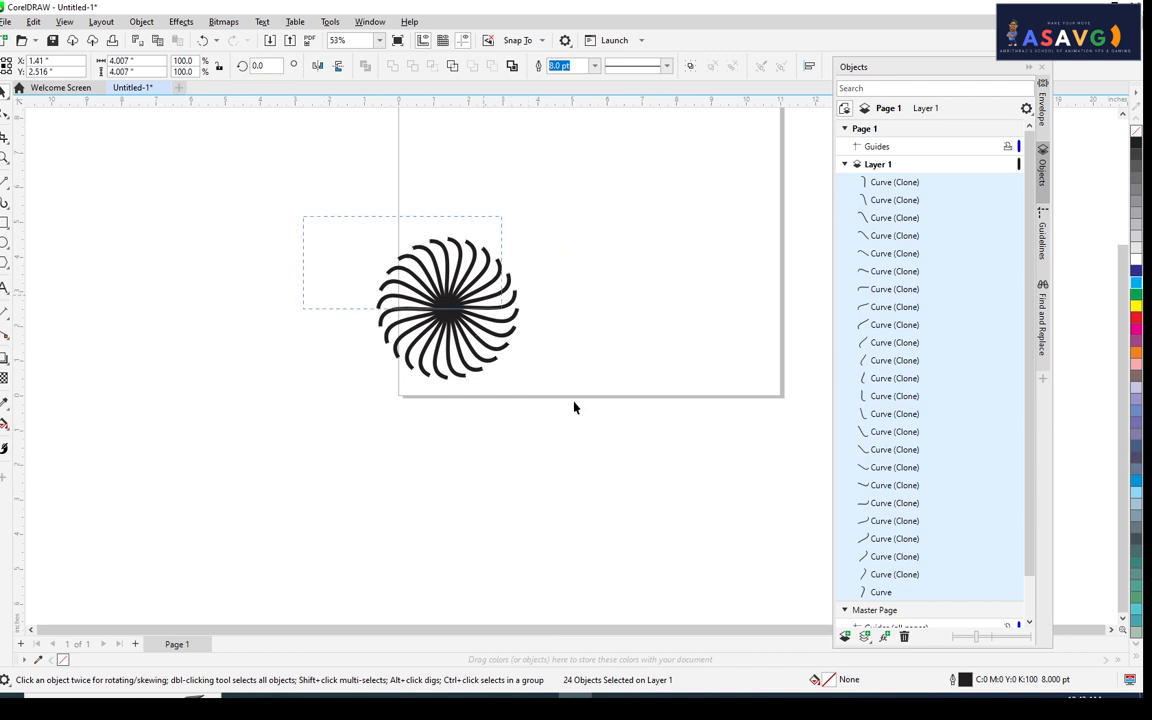
pyautogui.moveTo(442, 255); pyautogui.dragTo(483, 163)
pyautogui.scroll(2, 483, 163)
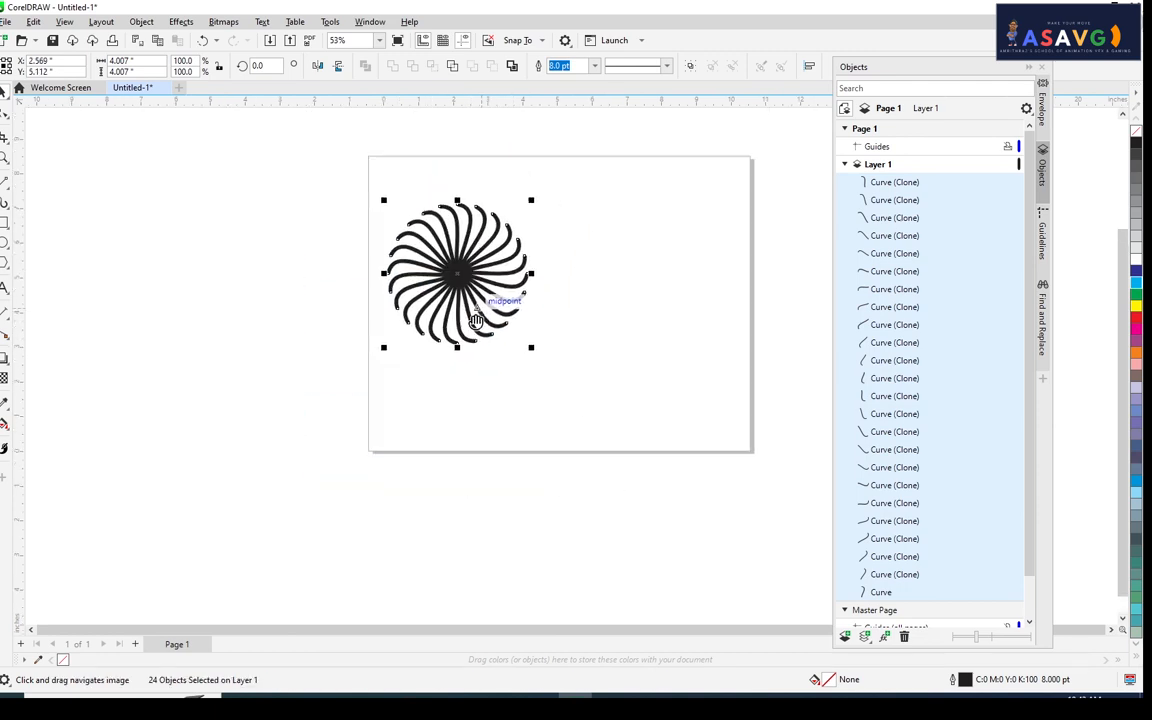
pyautogui.scroll(1, 395, 327)
pyautogui.moveTo(410, 356); pyautogui.dragTo(410, 316)
# - Break the 24 selected clones apart and convert their outlines to objects
pyautogui.rightClick(415, 252)
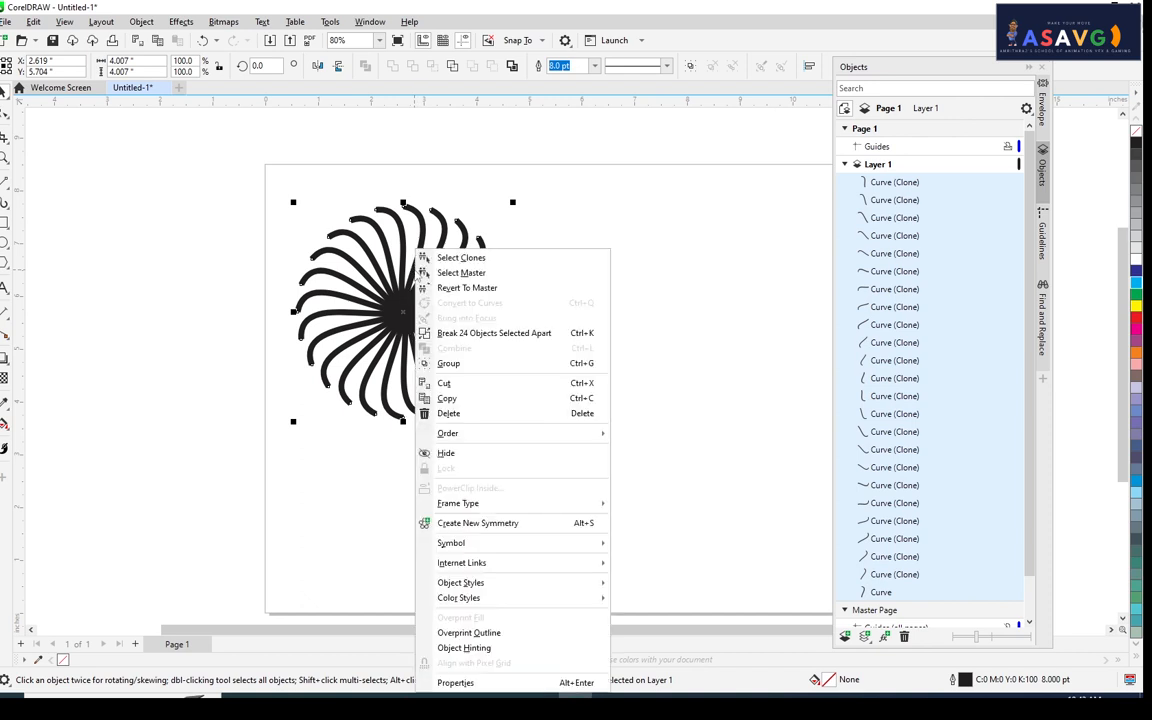
pyautogui.click(474, 336)
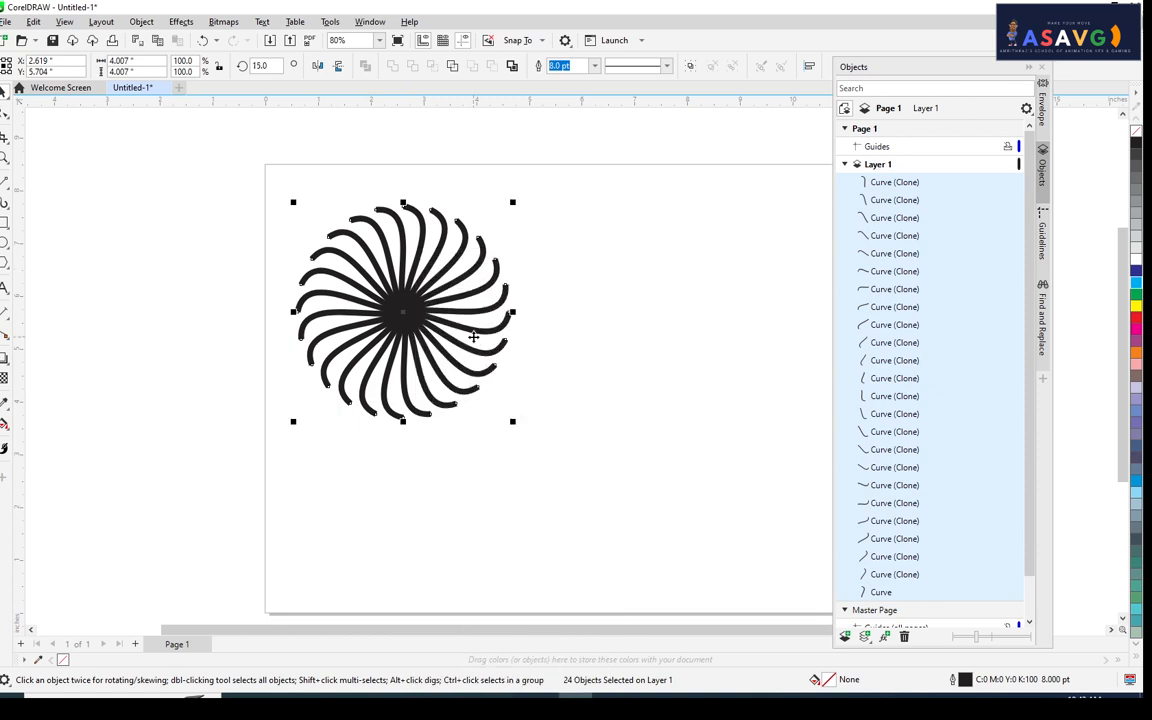
pyautogui.click(141, 21)
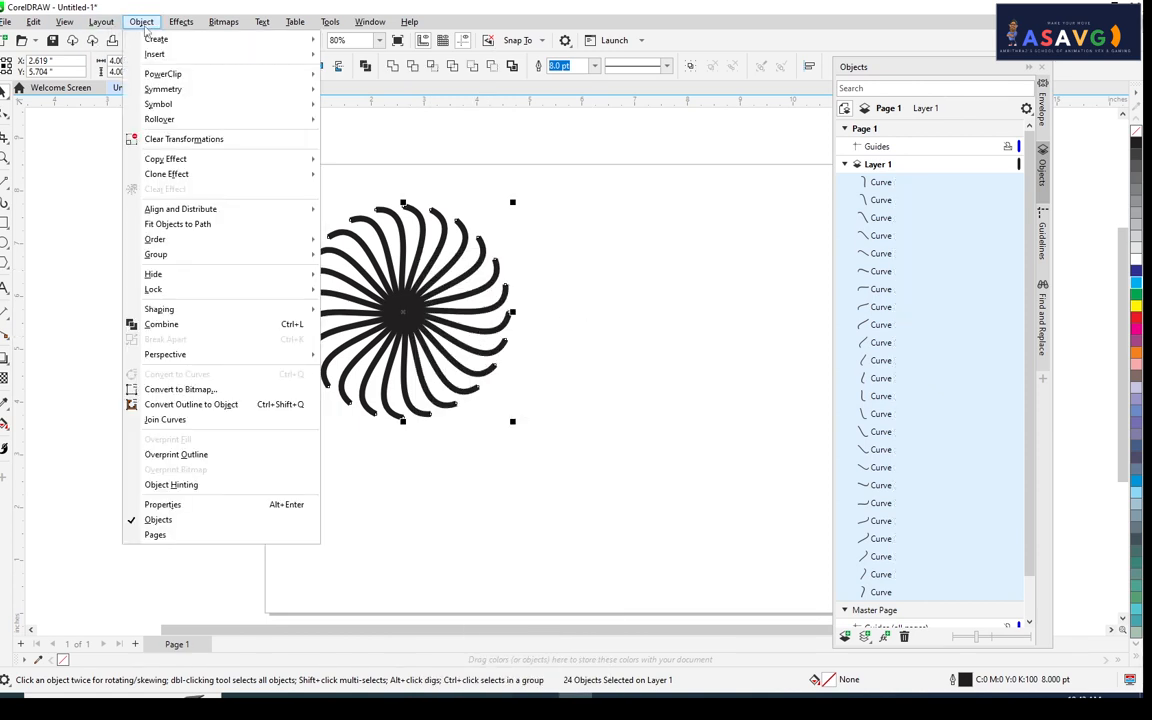
pyautogui.click(219, 406)
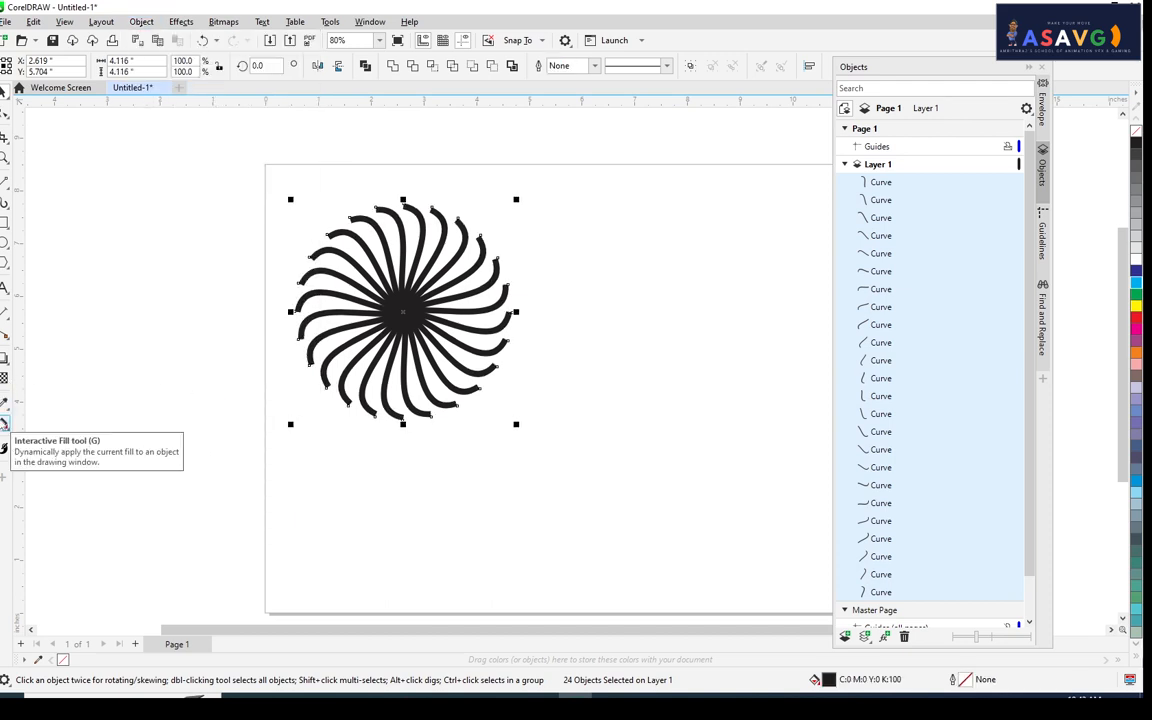
# - Try filling the whole starburst green with Smart Fill, and undo the fill
pyautogui.click(6, 425)
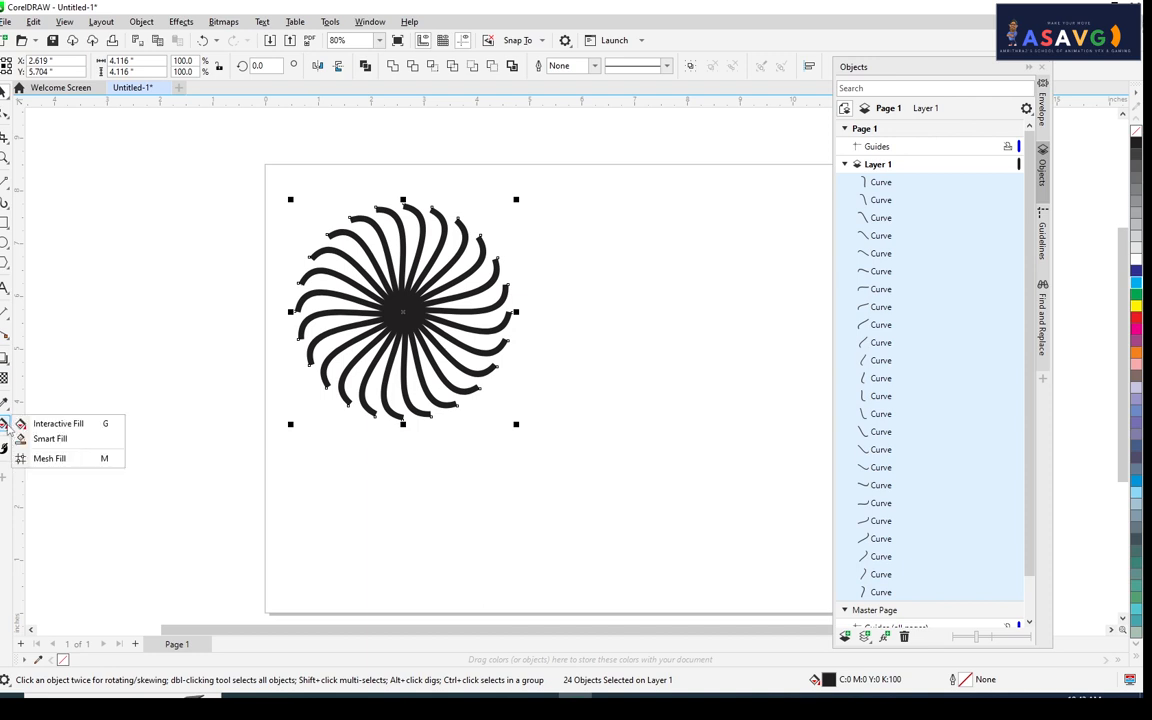
pyautogui.click(38, 440)
pyautogui.click(523, 383)
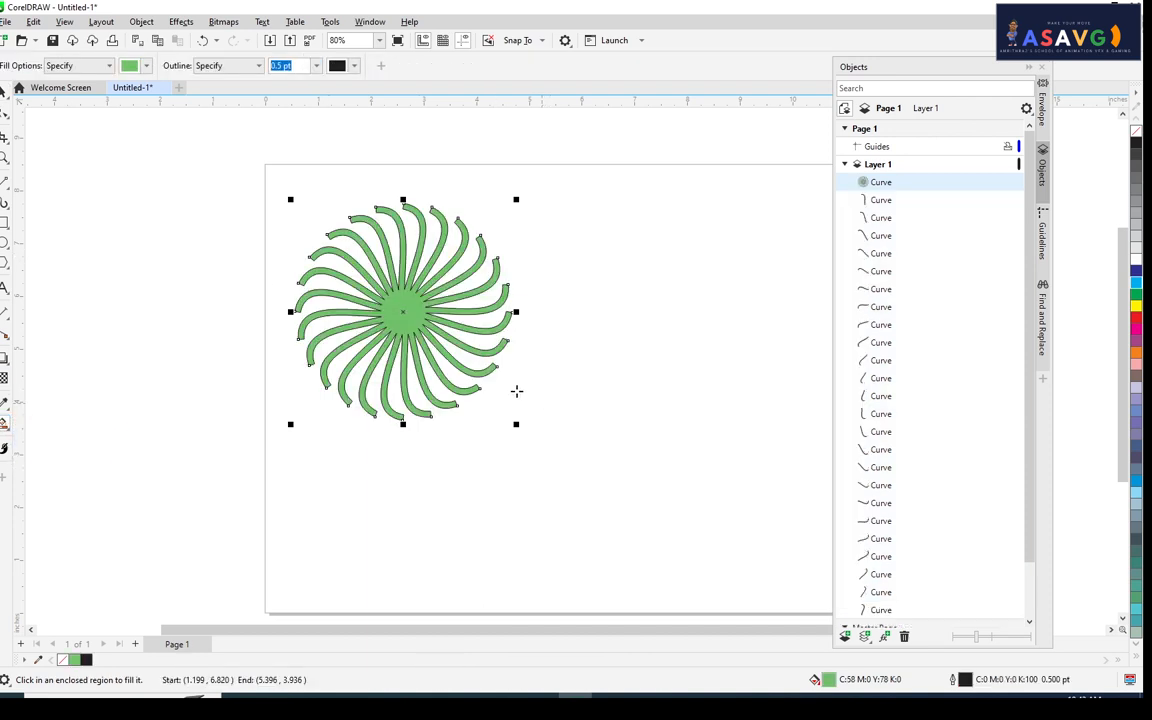
pyautogui.hotkey('ctrl', 'z')
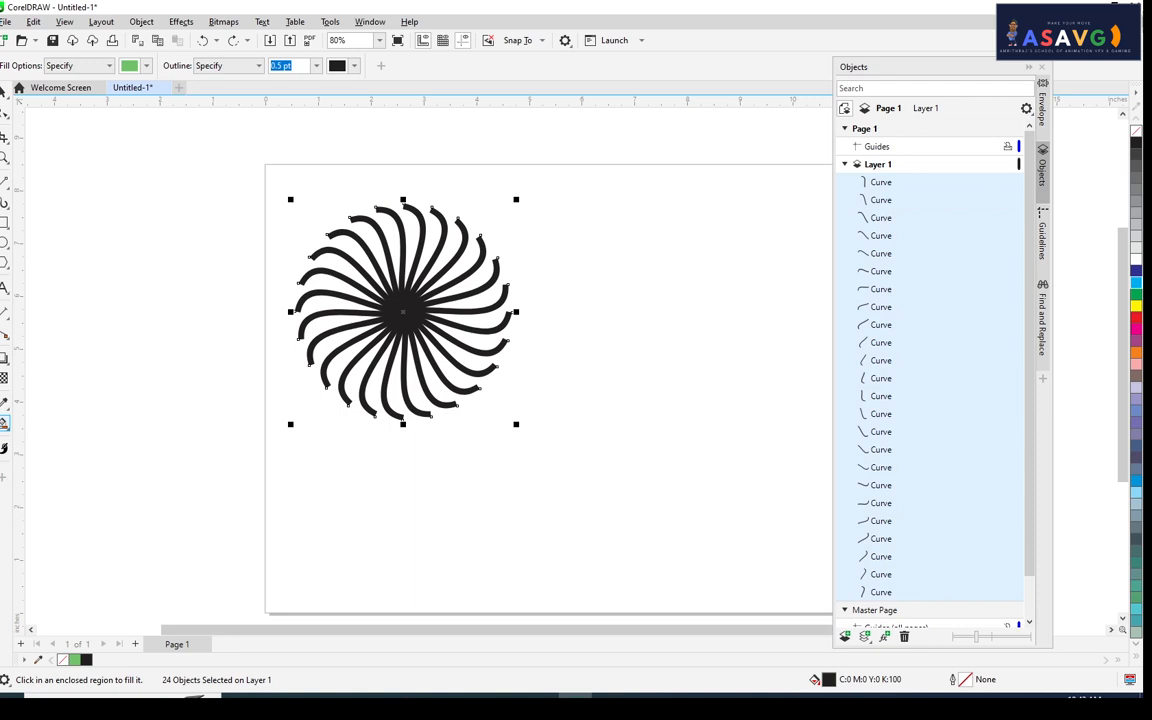
# - Apply a diagonal linear fountain fill across the starburst with the Interactive Fill tool, running from black through yellow to red
pyautogui.click(4, 424)
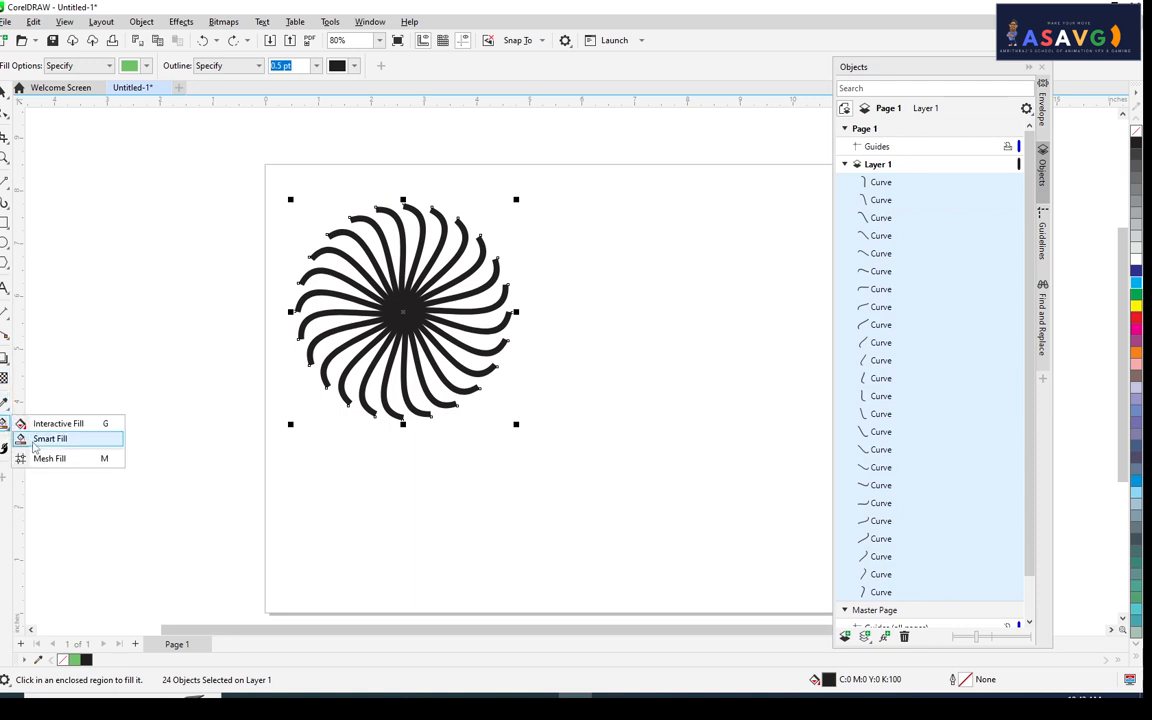
pyautogui.click(40, 420)
pyautogui.moveTo(397, 311); pyautogui.dragTo(598, 449)
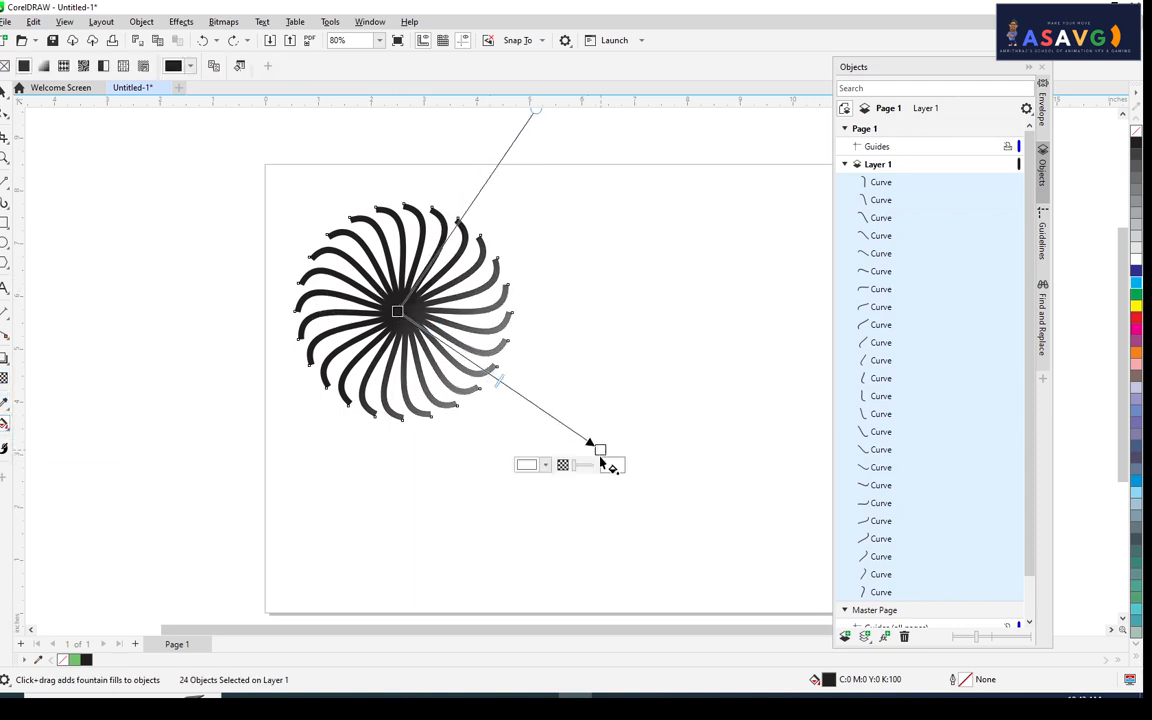
pyautogui.moveTo(397, 311); pyautogui.dragTo(363, 277)
pyautogui.moveTo(1137, 325); pyautogui.dragTo(600, 448)
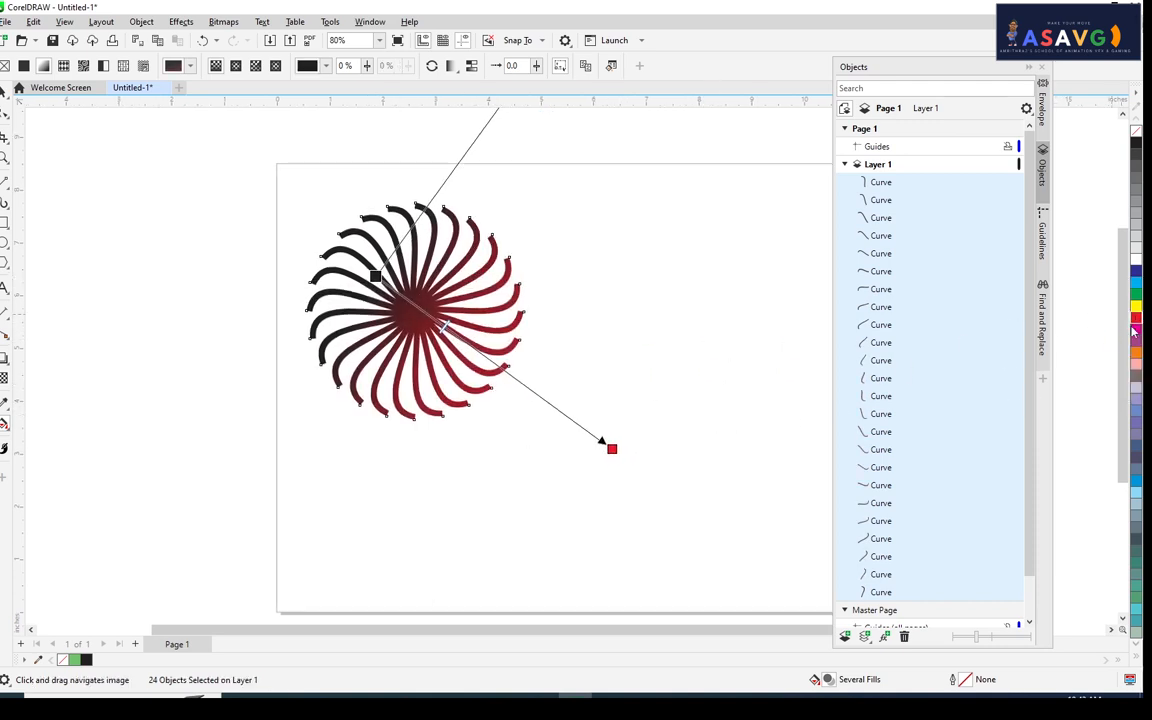
pyautogui.moveTo(1136, 305); pyautogui.dragTo(512, 403)
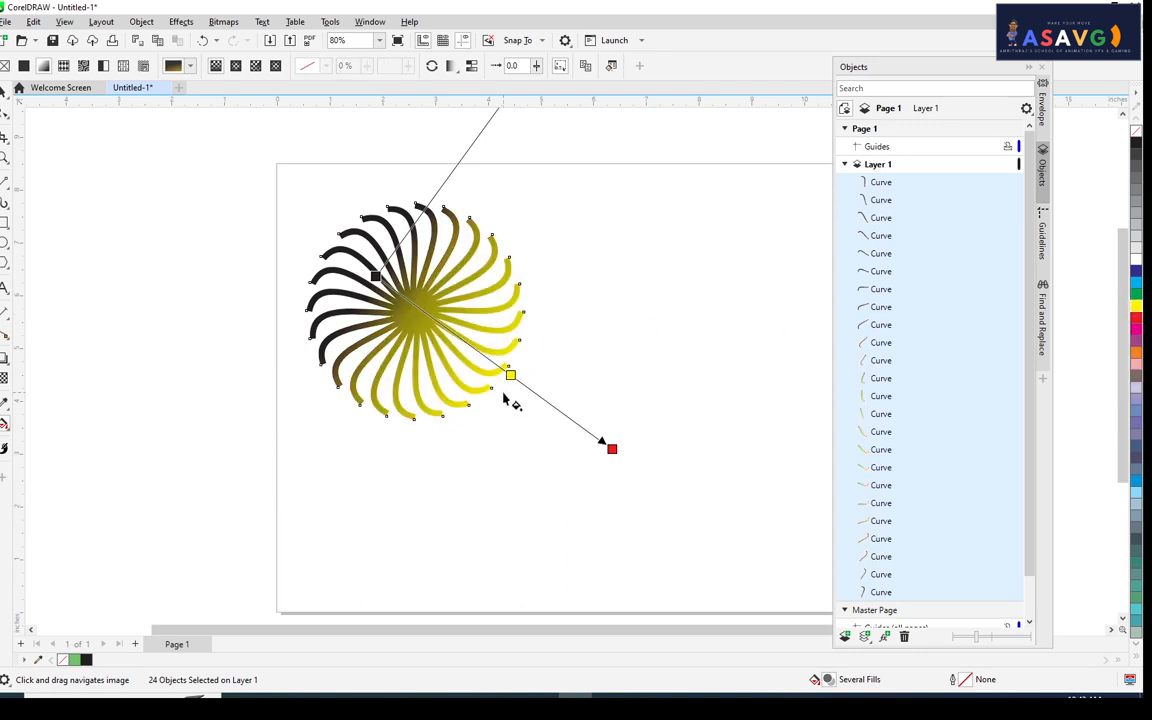
# - Fit the fountain fill to the starburst by moving its black and red ends to opposite edges and the yellow stop near the centre
pyautogui.moveTo(382, 281); pyautogui.dragTo(345, 257)
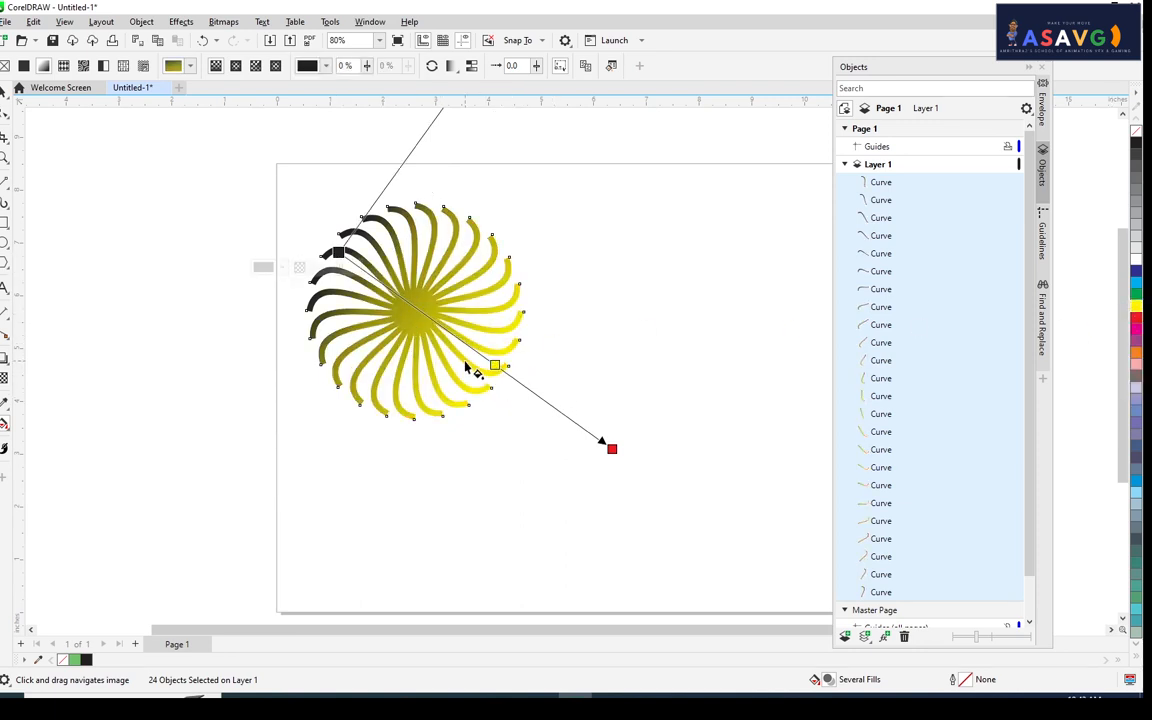
pyautogui.moveTo(494, 365); pyautogui.dragTo(426, 310)
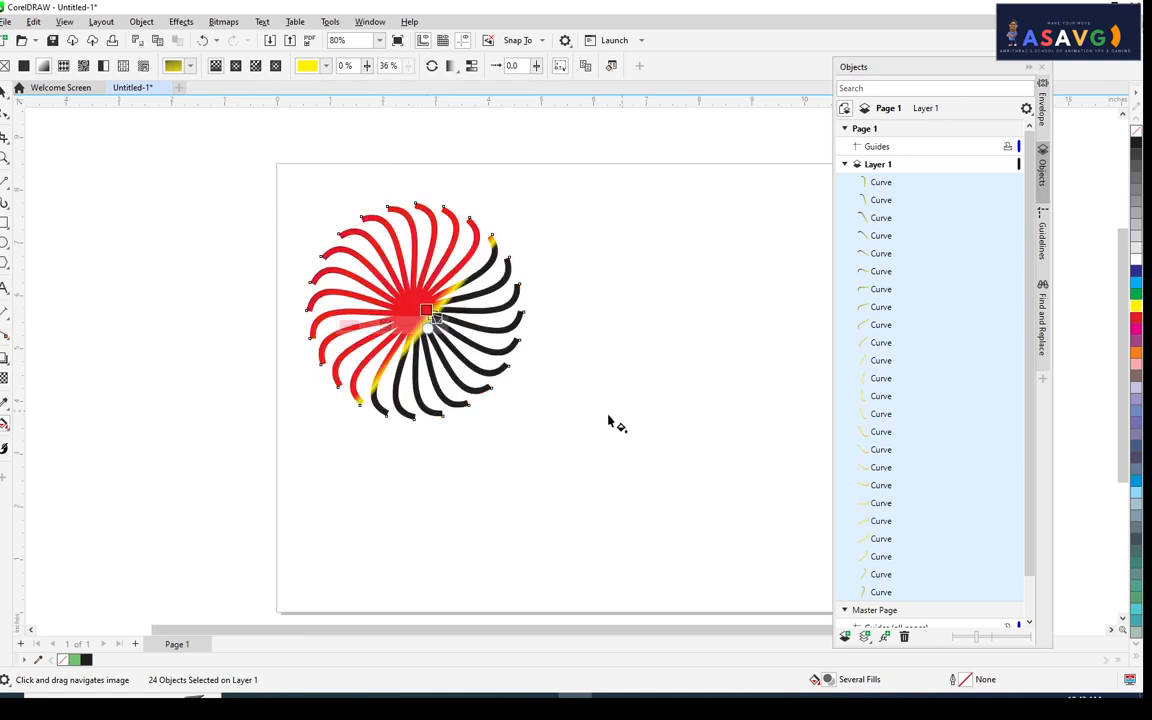
pyautogui.hotkey('ctrl', 'z')
pyautogui.moveTo(609, 451); pyautogui.dragTo(502, 342)
pyautogui.moveTo(398, 285); pyautogui.dragTo(427, 300)
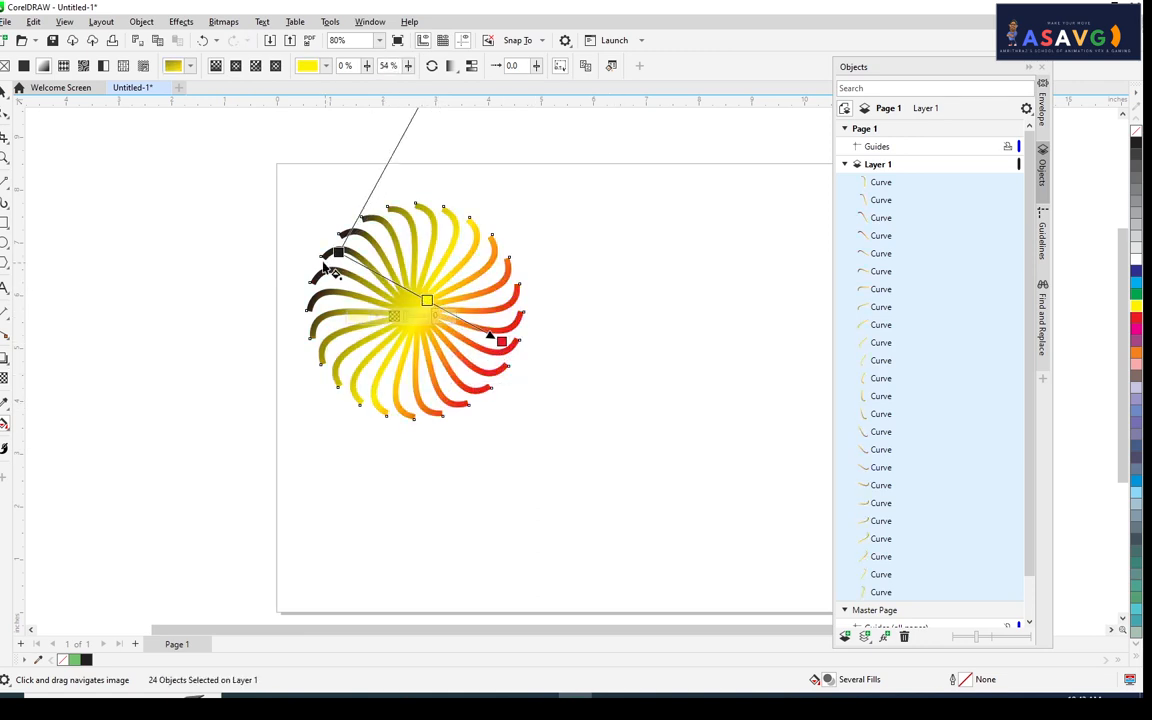
# - Add a light blue stop between black and yellow, shift yellow toward red, and place the black end at the starburst's left edge
pyautogui.moveTo(338, 252); pyautogui.dragTo(458, 328)
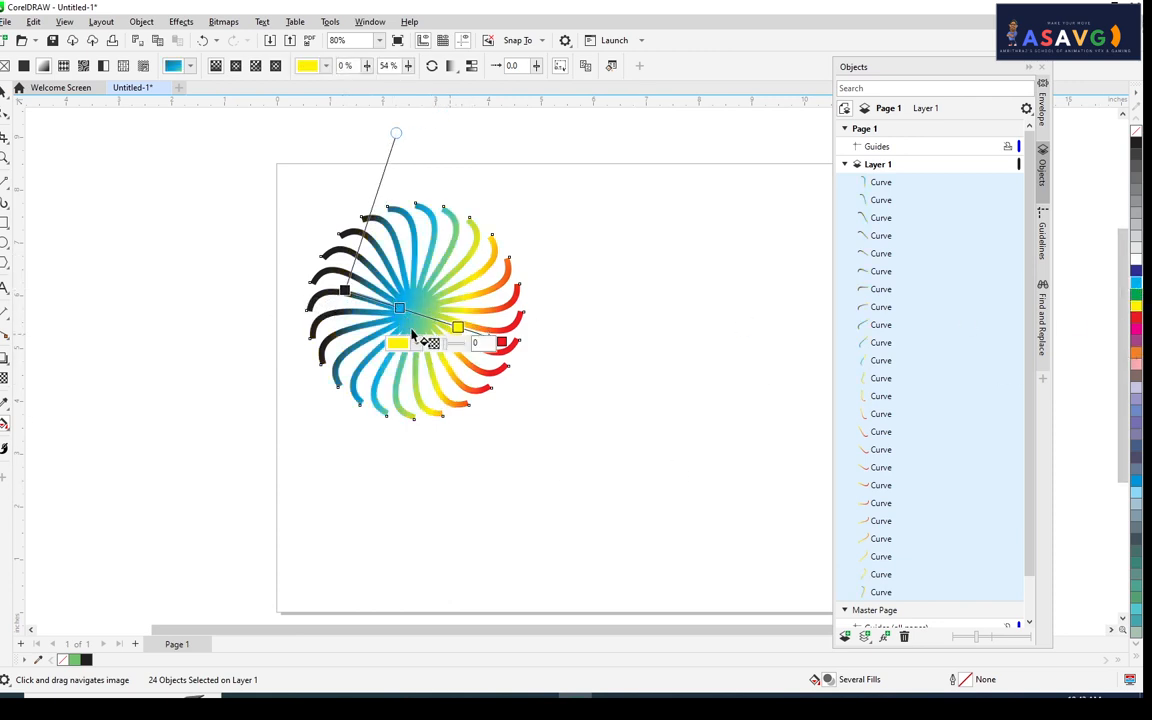
pyautogui.moveTo(398, 301); pyautogui.dragTo(318, 278)
pyautogui.hotkey('ctrl', 'z')
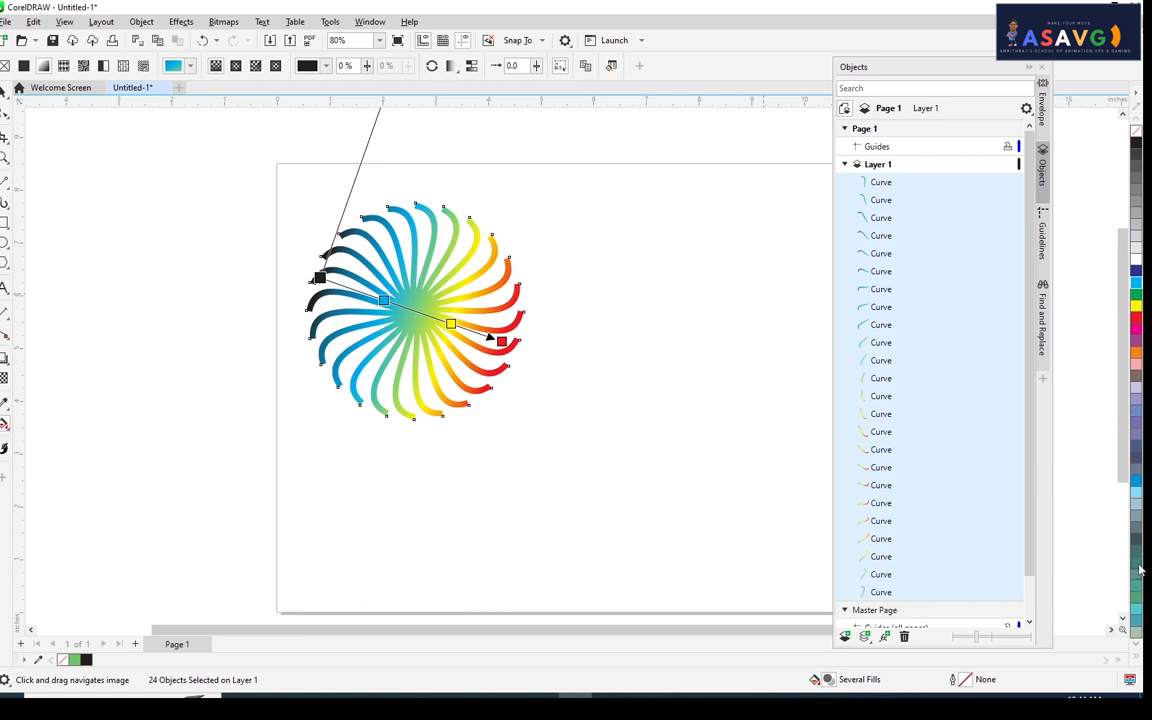
# - Recolour the black end teal outside the starburst's upper-left edge, and shift the blue and yellow stops toward it, yellow to 64%
pyautogui.moveTo(1139, 565); pyautogui.dragTo(290, 244)
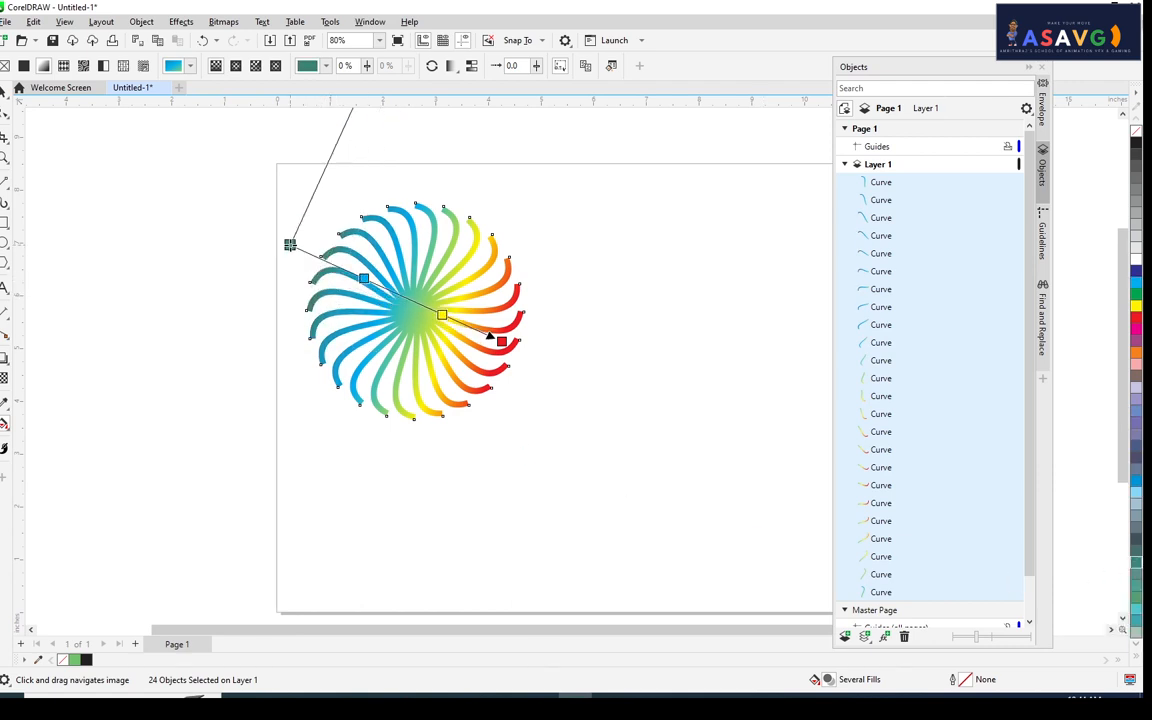
pyautogui.moveTo(364, 280); pyautogui.dragTo(337, 266)
pyautogui.moveTo(442, 315); pyautogui.dragTo(426, 307)
pyautogui.moveTo(680, 370); pyautogui.dragTo(625, 355)
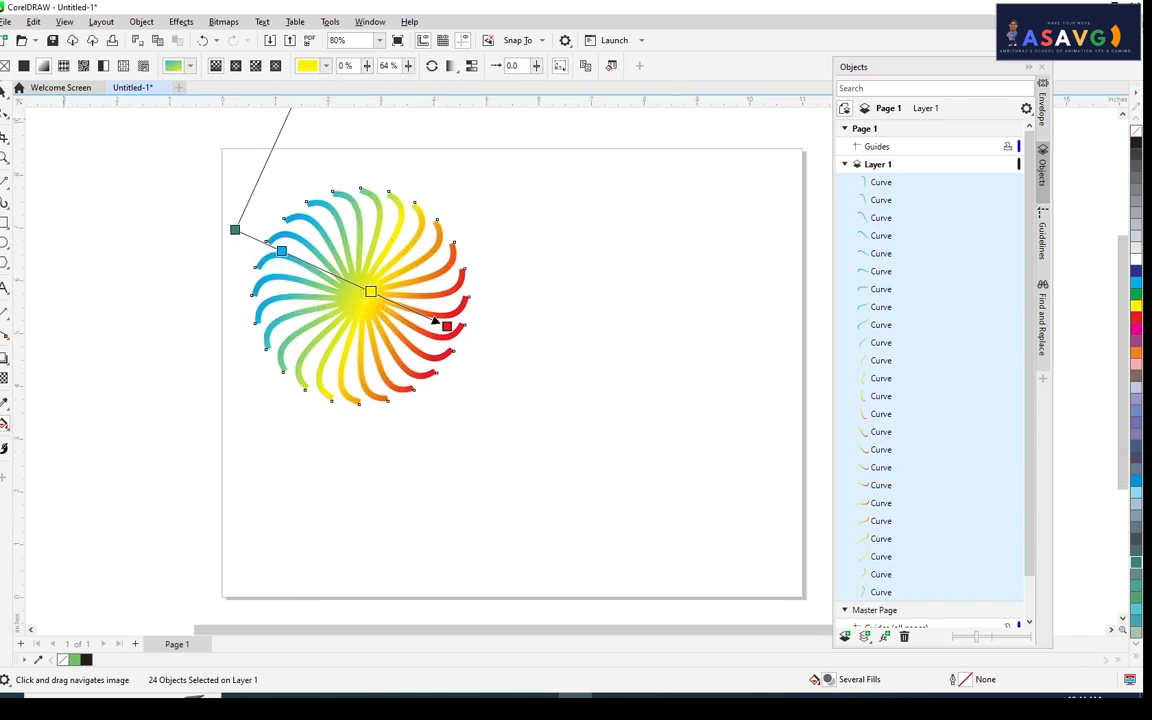
# - Group the 24 gradient-filled rays and shrink the group to about 2.5 inches across
pyautogui.click(4, 91)
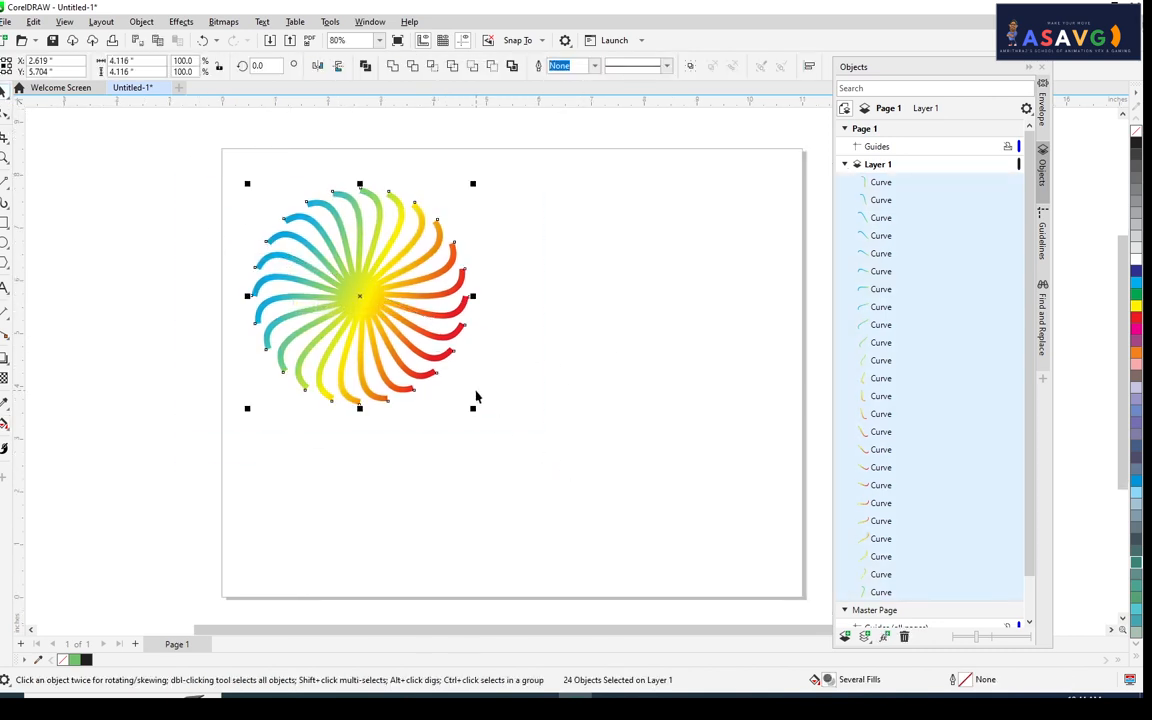
pyautogui.hotkey('ctrl', 'g')
pyautogui.moveTo(471, 409); pyautogui.dragTo(648, 275)
# - Duplicate the group, with one at the page's left edge and one at its upper right, and enlarge the upper-right one to about 4 inches
pyautogui.scroll(-1, 493, 417)
pyautogui.hotkey('ctrl', 'c')
pyautogui.hotkey('ctrl', 'v')
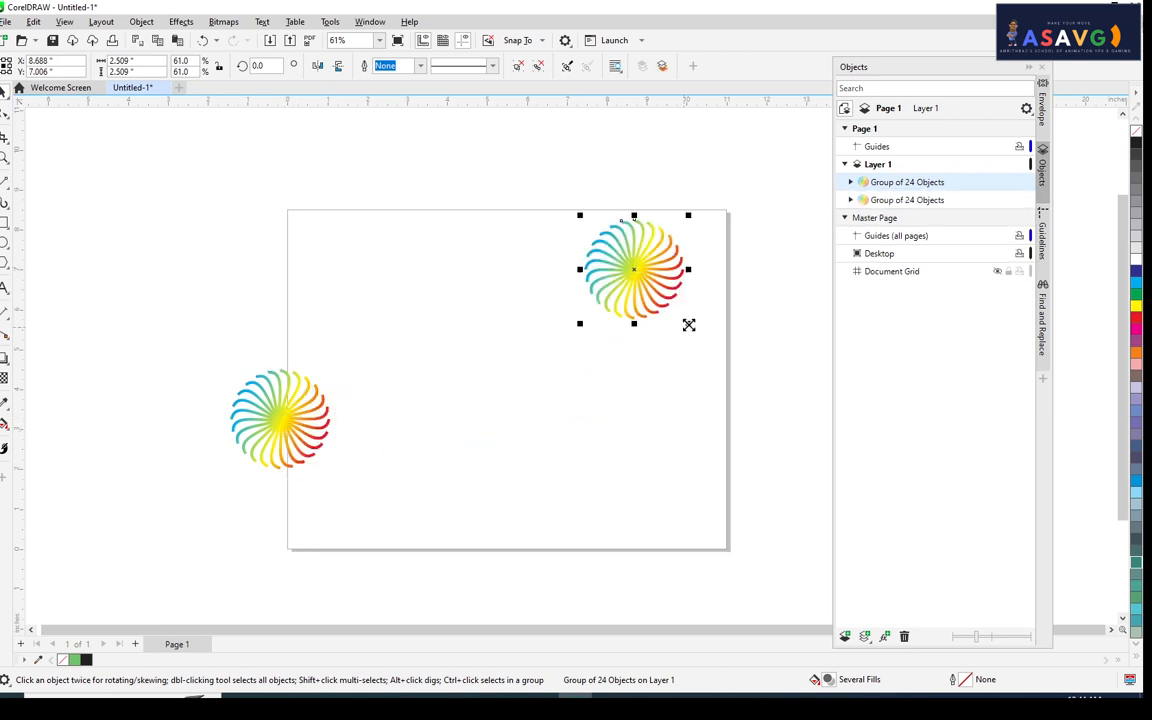
pyautogui.moveTo(689, 325); pyautogui.dragTo(717, 352)
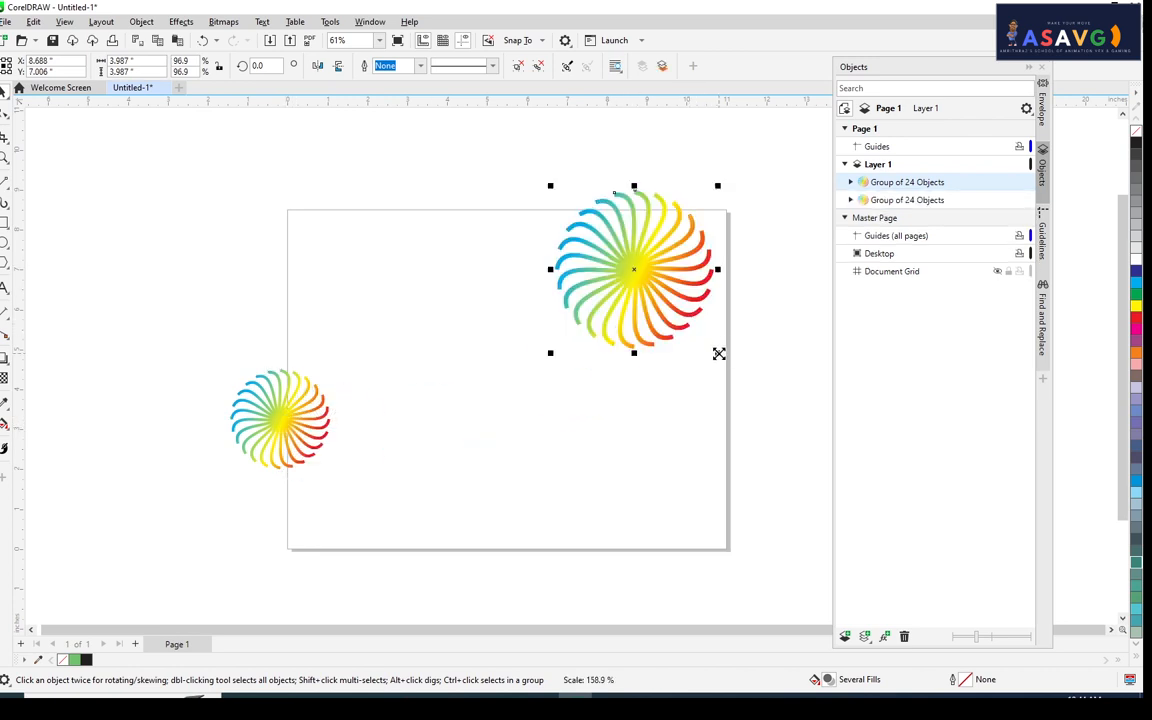
pyautogui.click(741, 409)
# - Select both starburst groups and blend the small one into the large one across the page in 10 steps
pyautogui.scroll(-1, 384, 239)
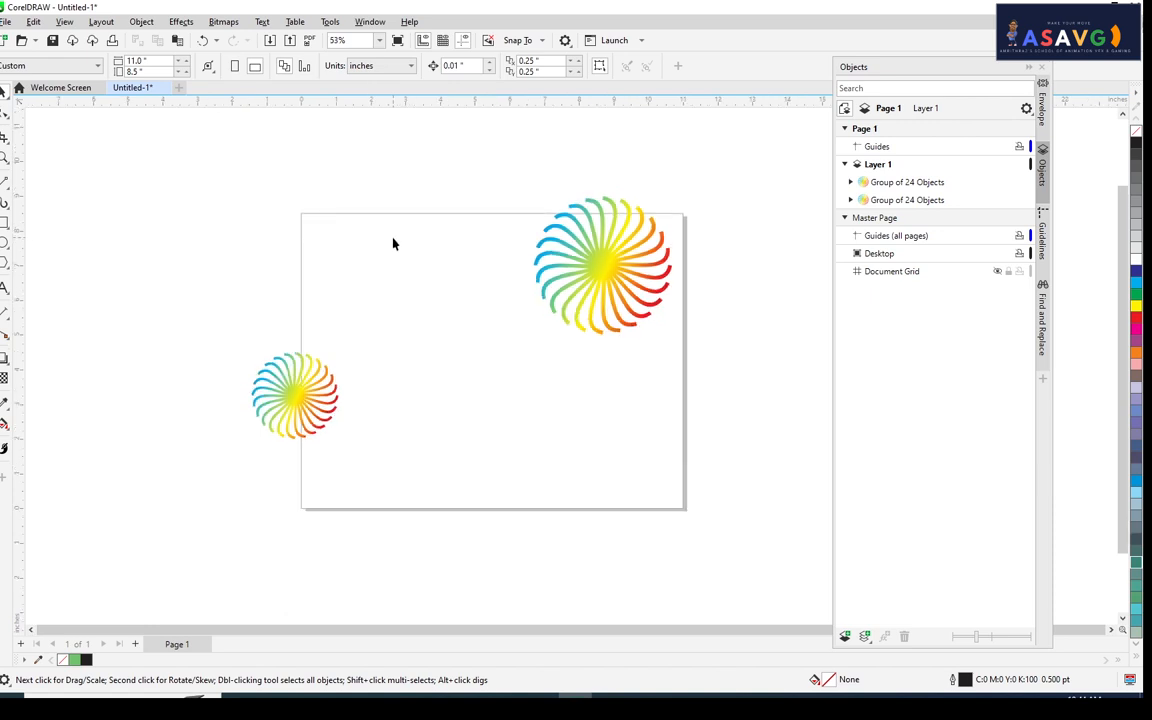
pyautogui.scroll(-1, 390, 250)
pyautogui.moveTo(213, 162); pyautogui.dragTo(698, 522)
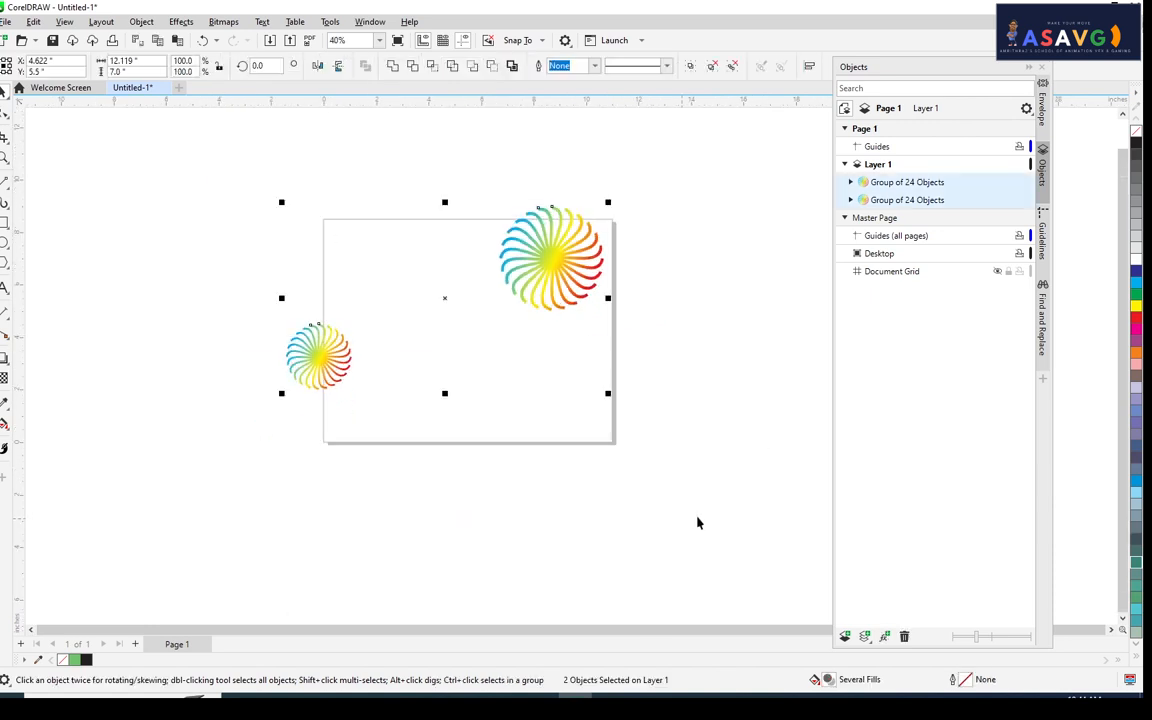
pyautogui.click(6, 364)
pyautogui.click(45, 390)
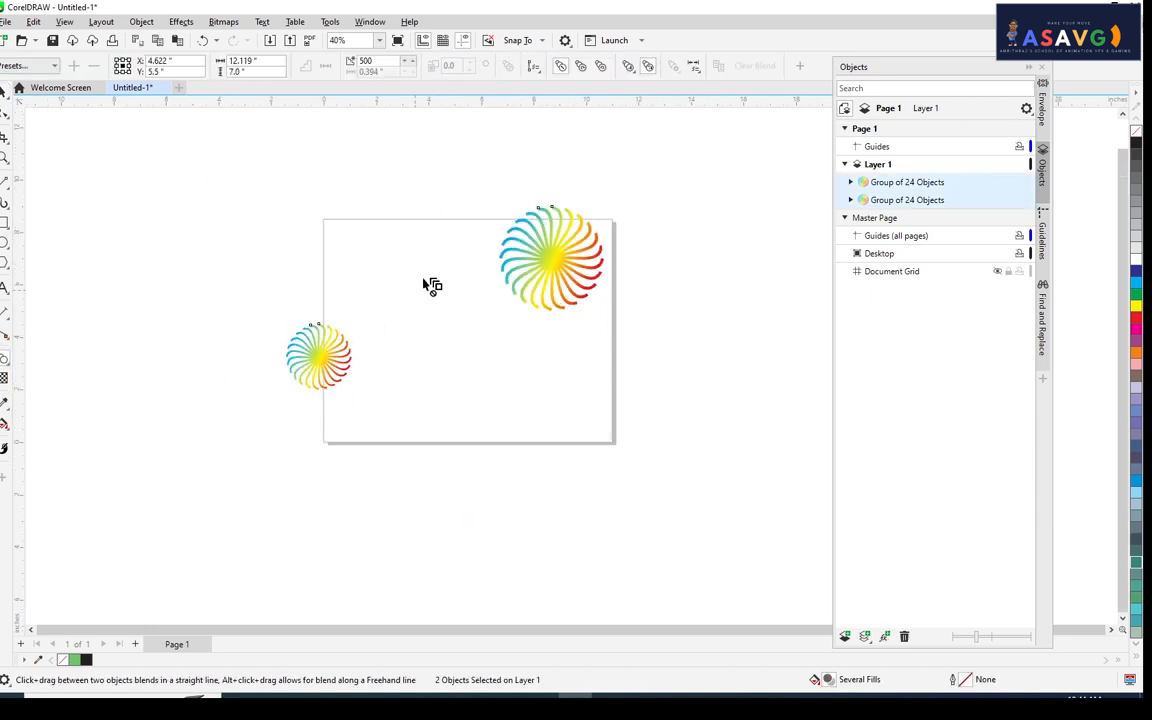
pyautogui.moveTo(376, 61); pyautogui.dragTo(267, 52)
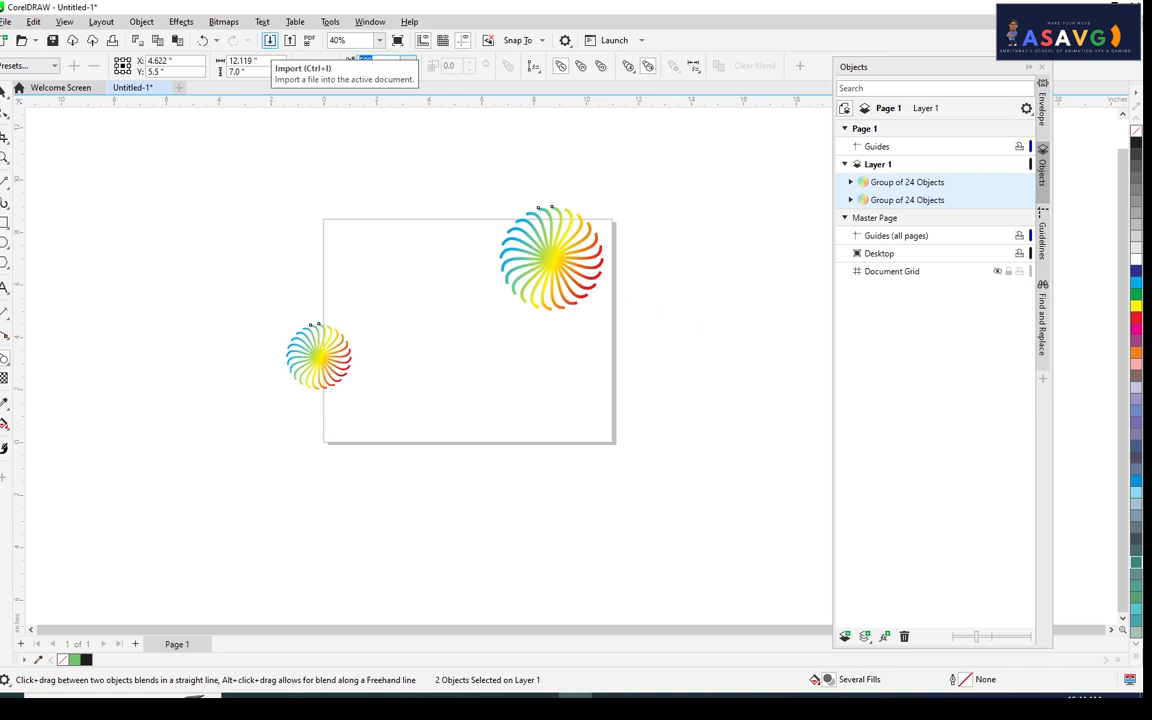
pyautogui.moveTo(310, 340); pyautogui.dragTo(540, 262)
pyautogui.moveTo(582, 356); pyautogui.dragTo(614, 323)
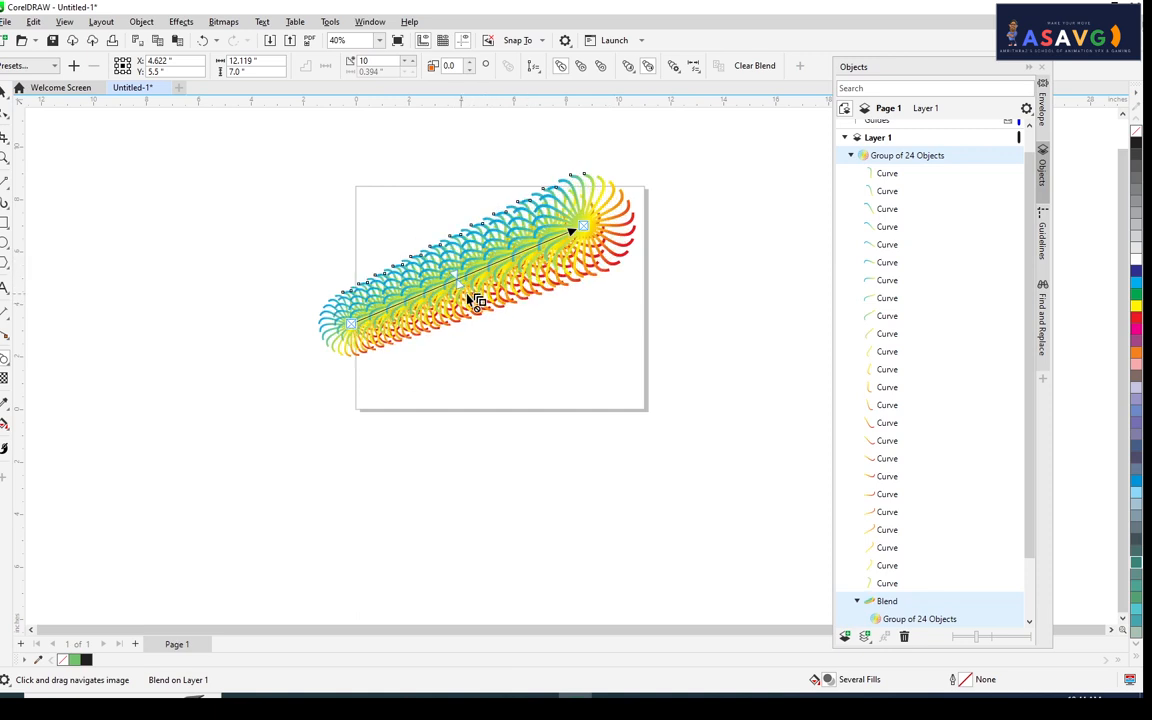
# - Draw a freehand wavy curve about 30.5 inches wide below the page
pyautogui.scroll(-1, 393, 138)
pyautogui.scroll(-1, 393, 138)
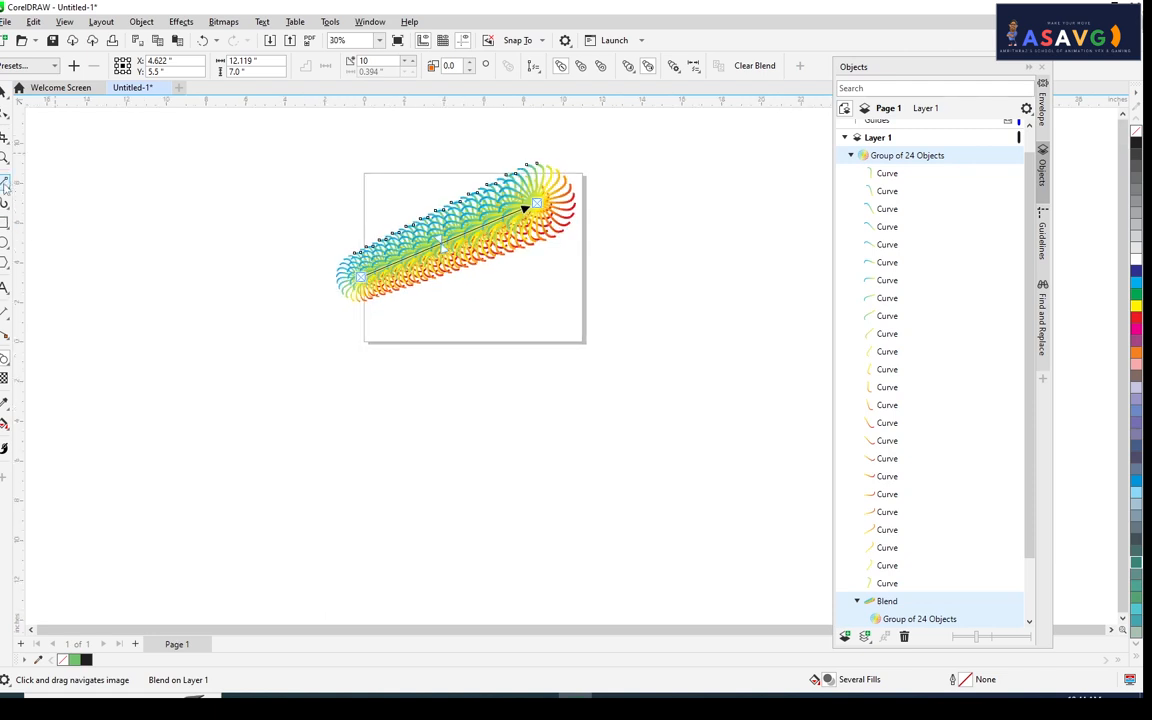
pyautogui.click(6, 207)
pyautogui.click(6, 187)
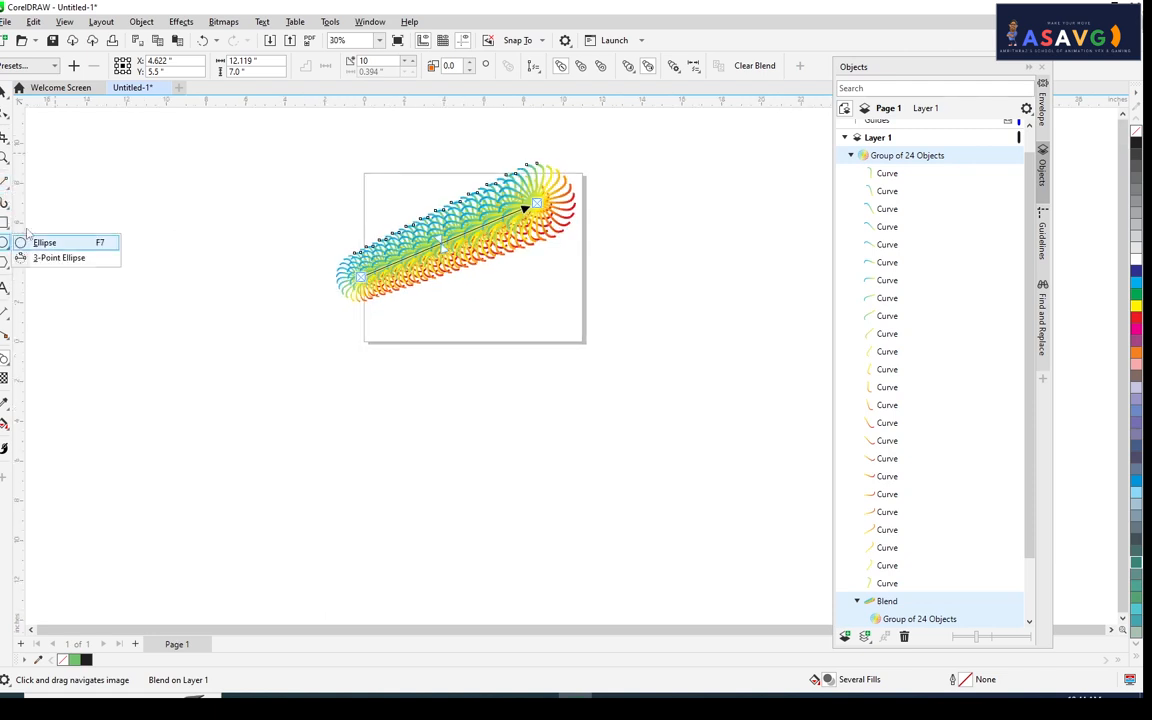
pyautogui.moveTo(5, 202)
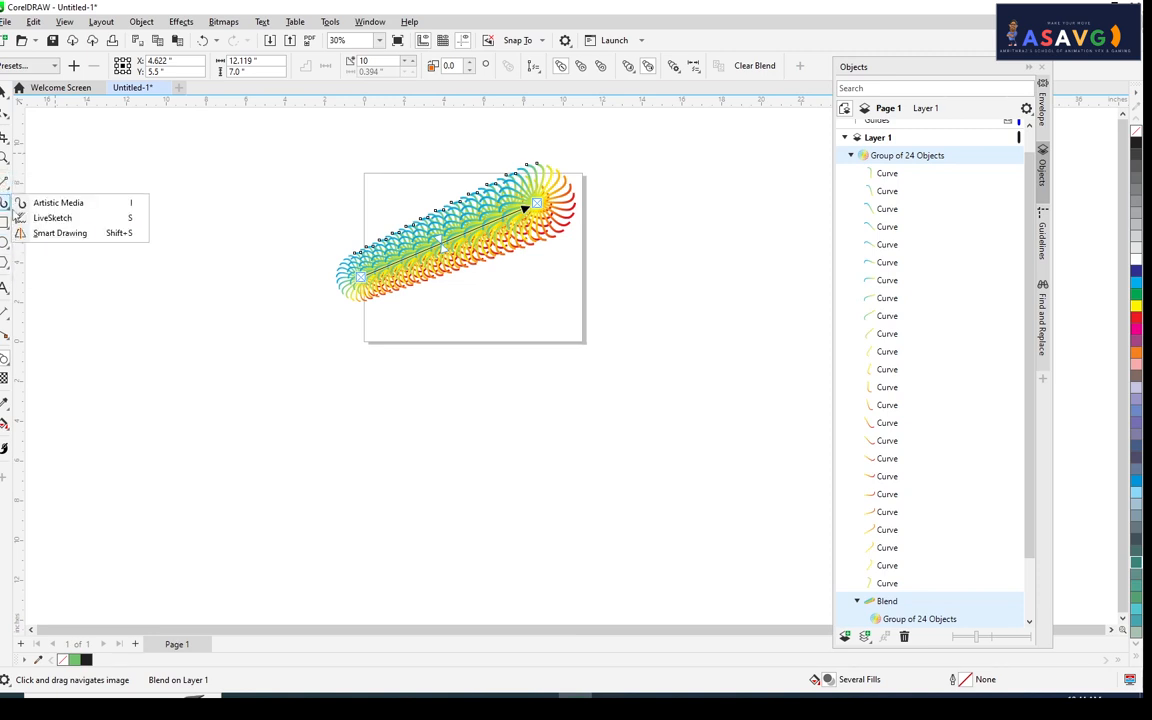
pyautogui.click(47, 183)
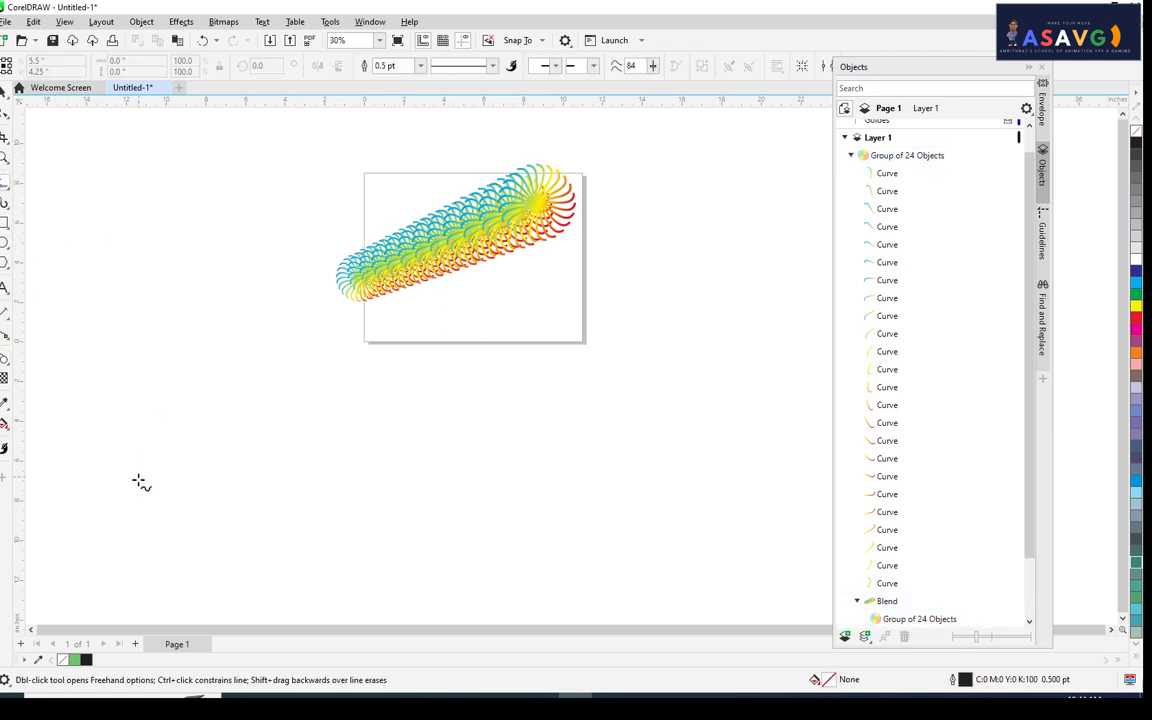
pyautogui.moveTo(137, 488)
pyautogui.mouseDown()
pyautogui.moveTo(163, 426)
pyautogui.moveTo(208, 385)
pyautogui.moveTo(260, 392)
pyautogui.moveTo(304, 444)
pyautogui.moveTo(384, 479)
pyautogui.moveTo(428, 416)
pyautogui.moveTo(491, 390)
pyautogui.moveTo(539, 459)
pyautogui.moveTo(614, 481)
pyautogui.moveTo(707, 388)
pyautogui.moveTo(742, 390)
pyautogui.mouseUp()
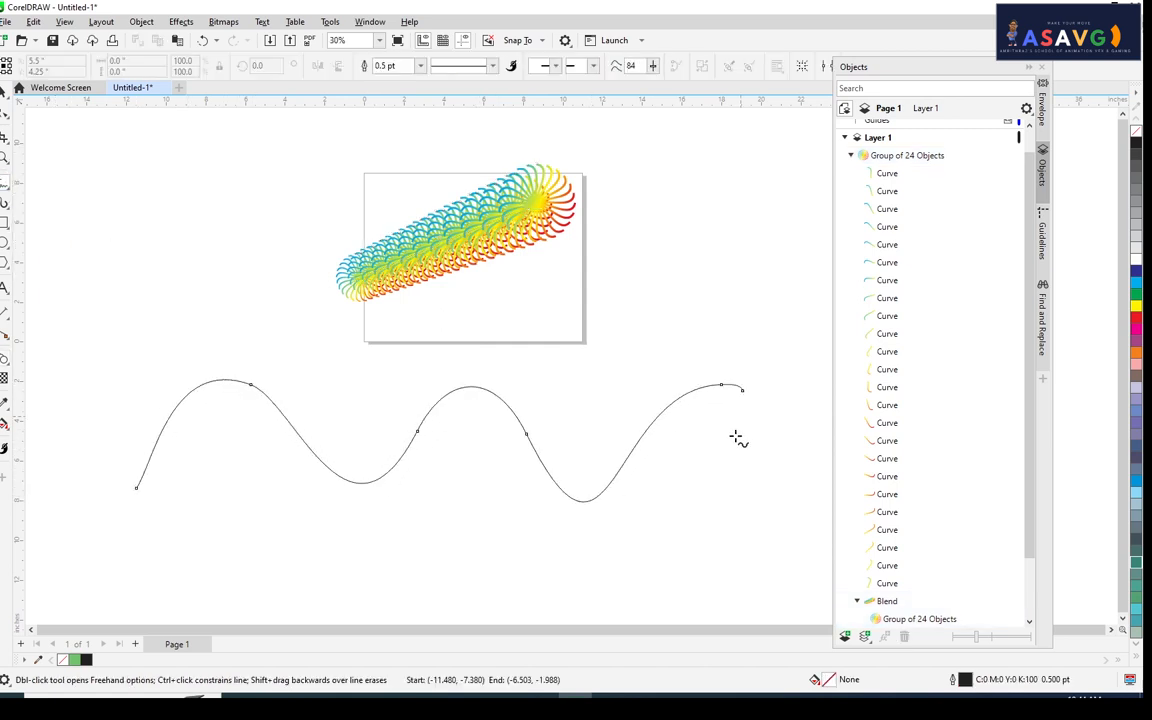
# - Fit the starburst blend to the wavy curve below the page
pyautogui.click(5, 95)
pyautogui.click(445, 240)
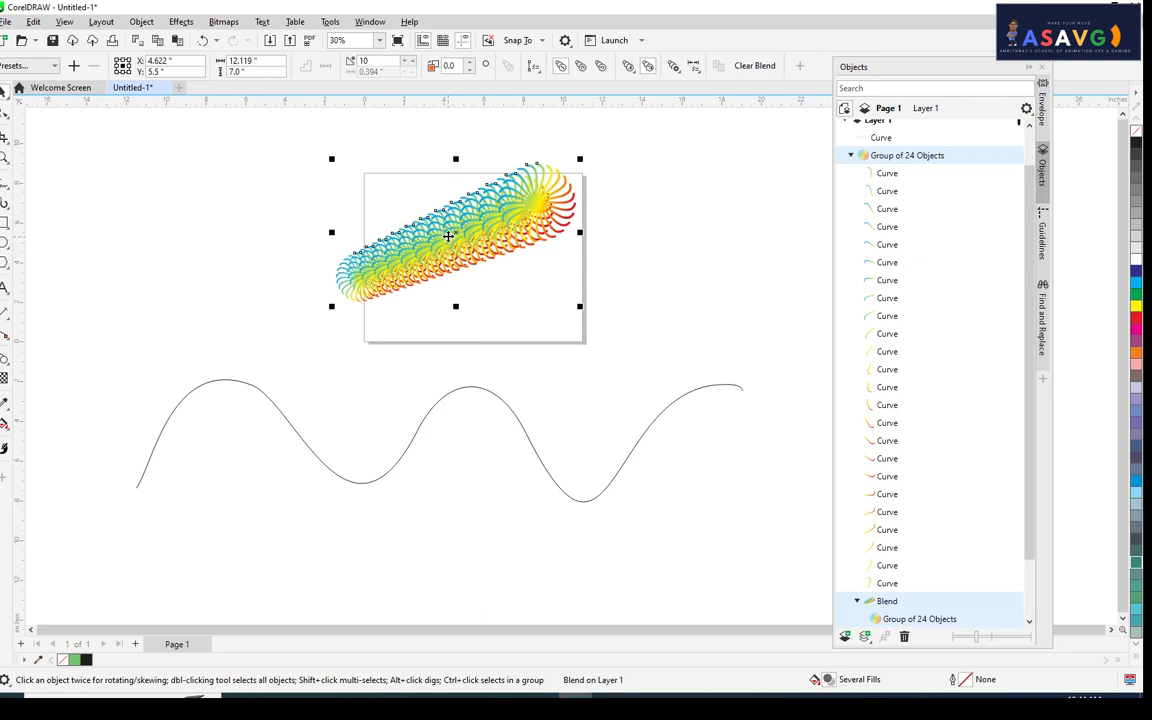
pyautogui.moveTo(448, 236); pyautogui.dragTo(417, 426)
pyautogui.click(458, 252)
pyautogui.moveTo(430, 251); pyautogui.dragTo(433, 407)
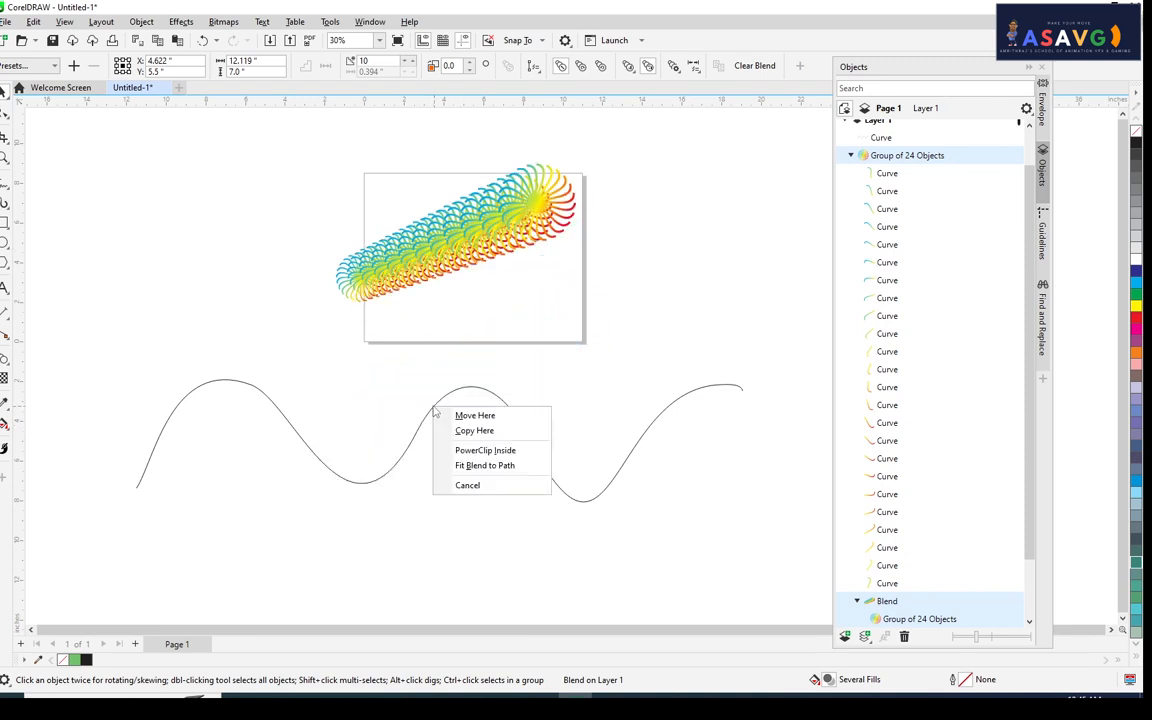
pyautogui.click(493, 467)
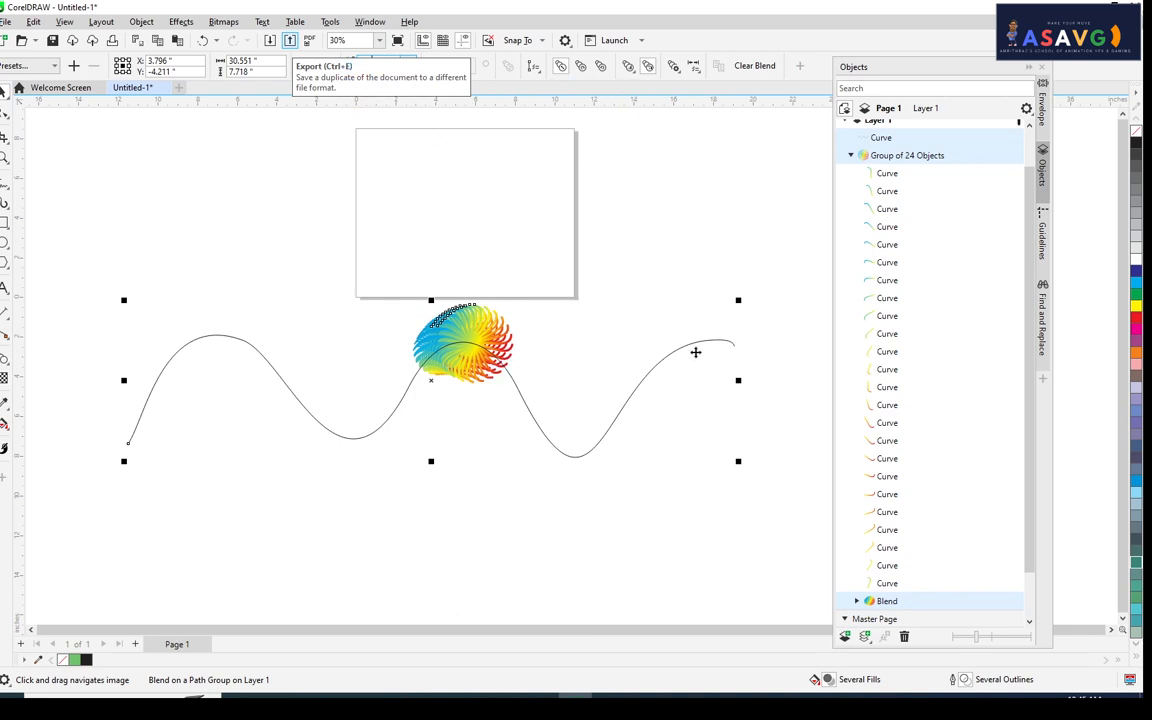
# - Spread the blend along the full length of its path and set it to 200 steps
pyautogui.click(674, 66)
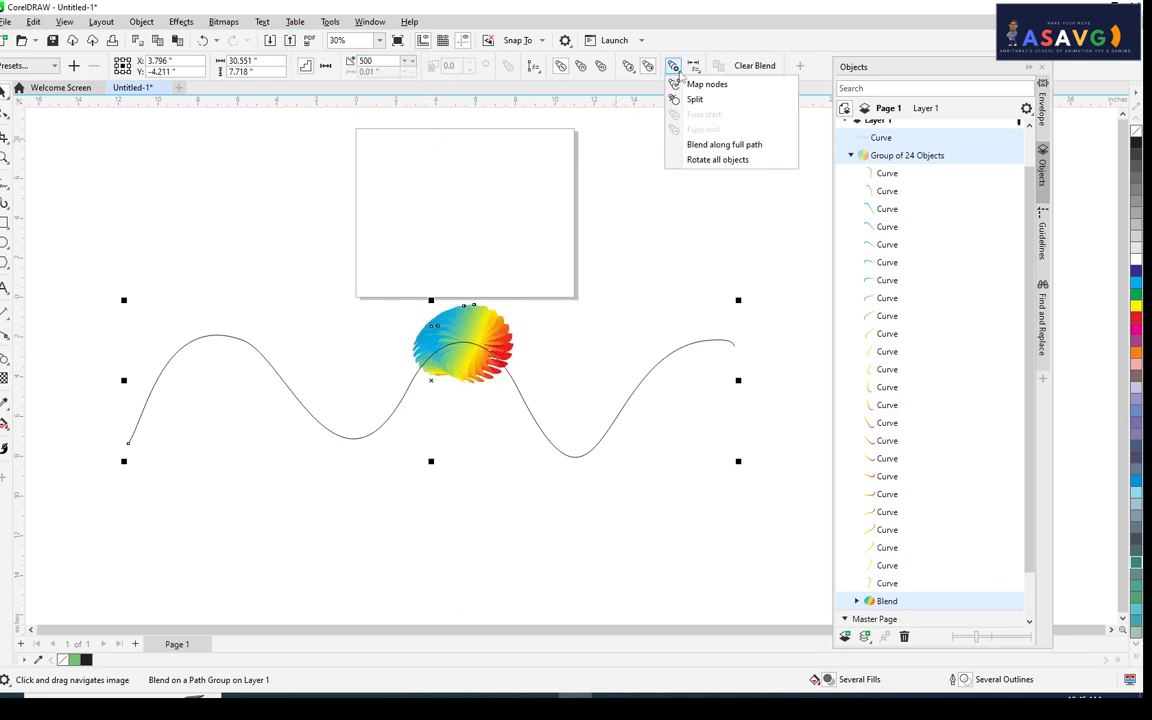
pyautogui.click(726, 146)
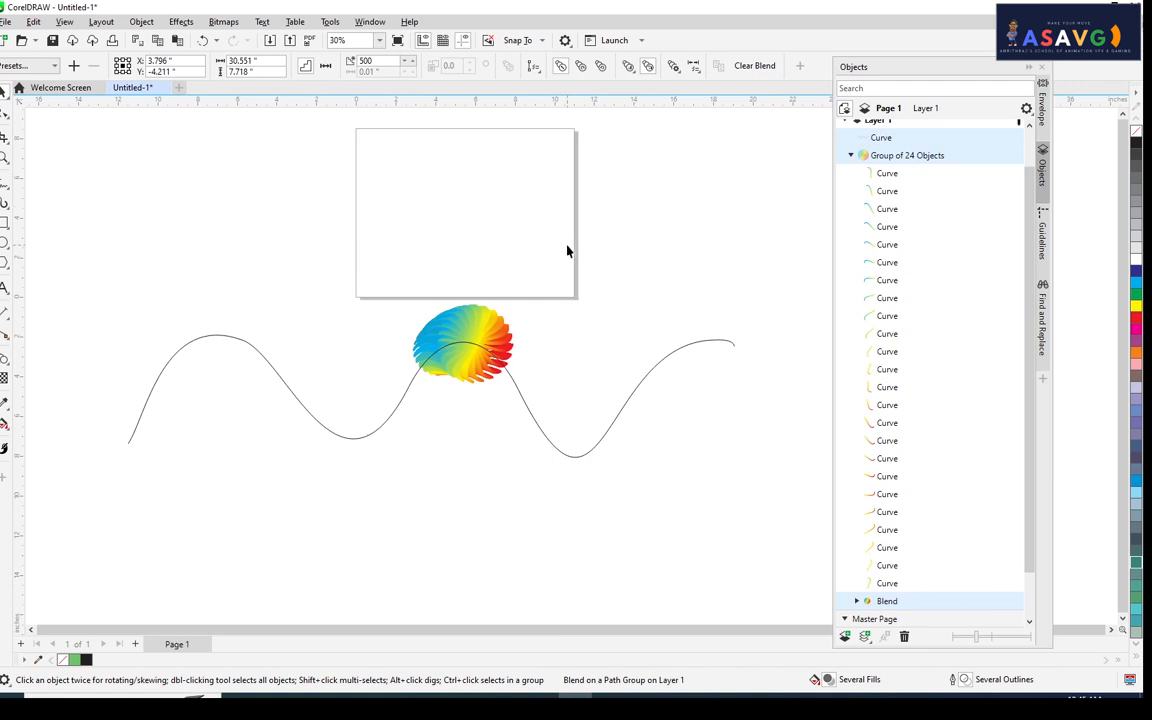
pyautogui.moveTo(658, 278); pyautogui.dragTo(671, 216)
pyautogui.scroll(1, 598, 220)
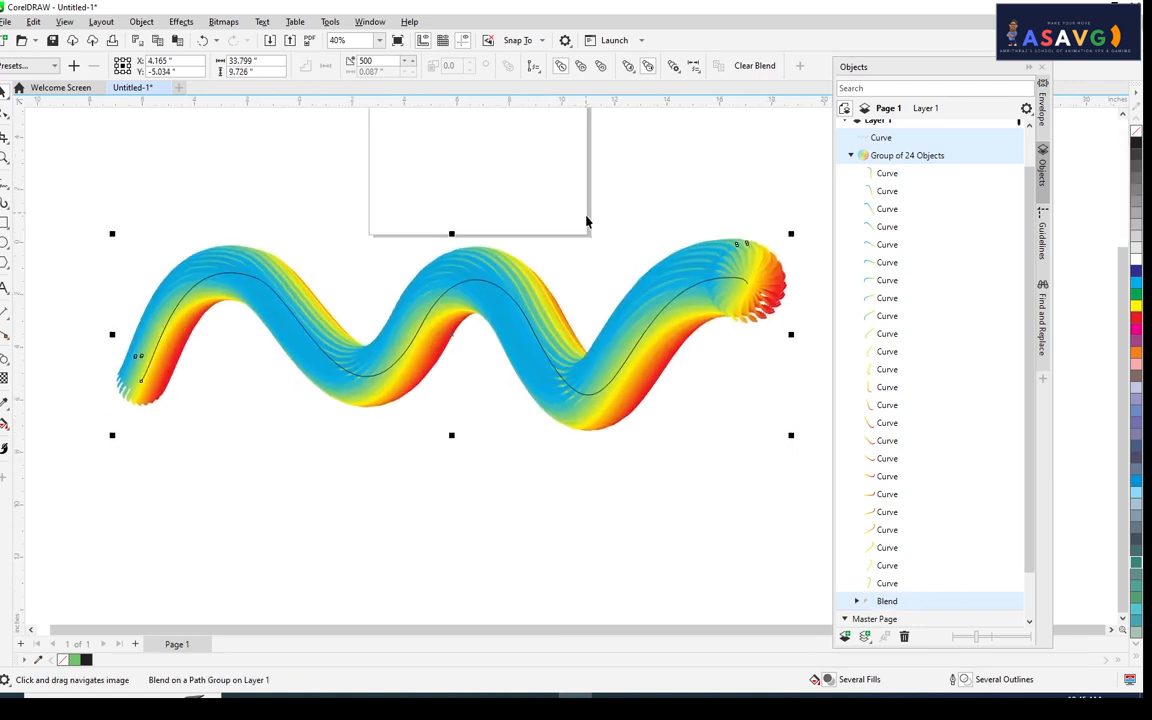
pyautogui.doubleClick(370, 62)
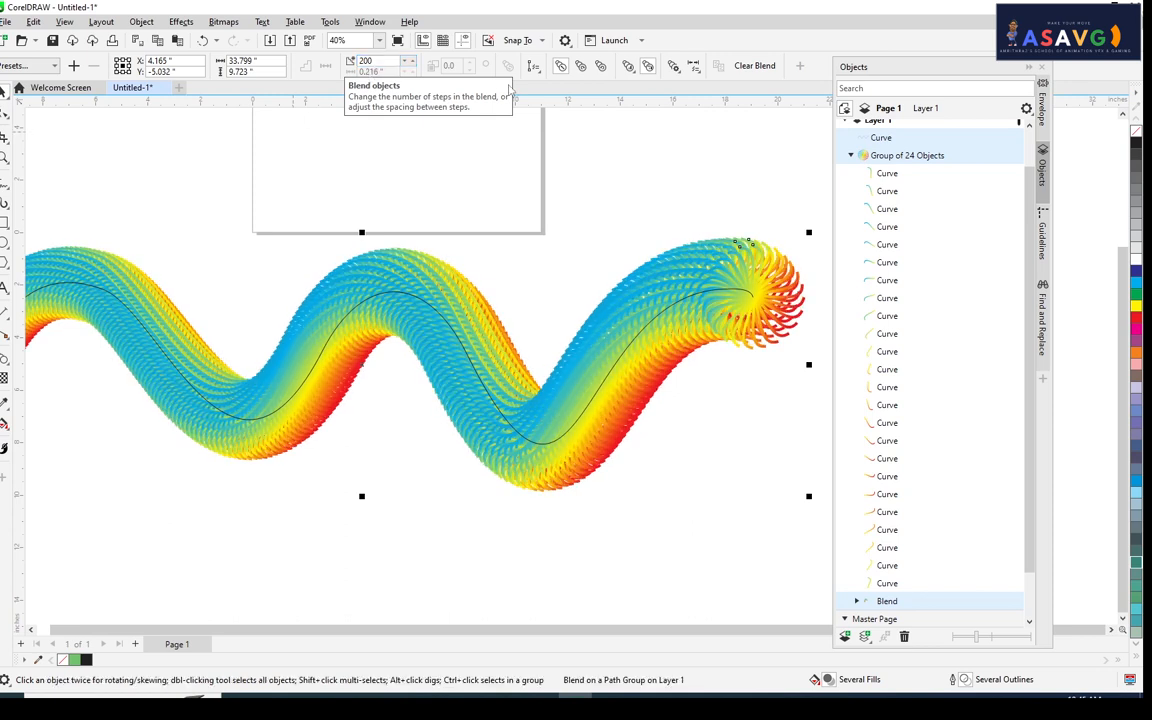
pyautogui.click(533, 66)
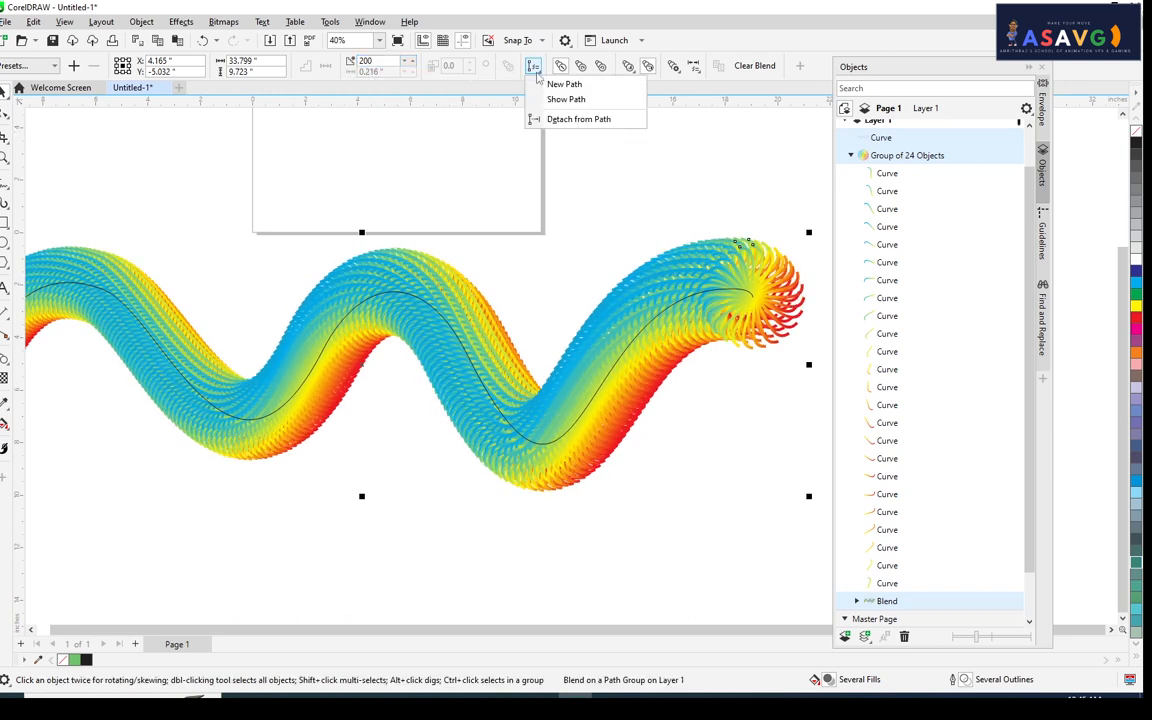
pyautogui.click(560, 82)
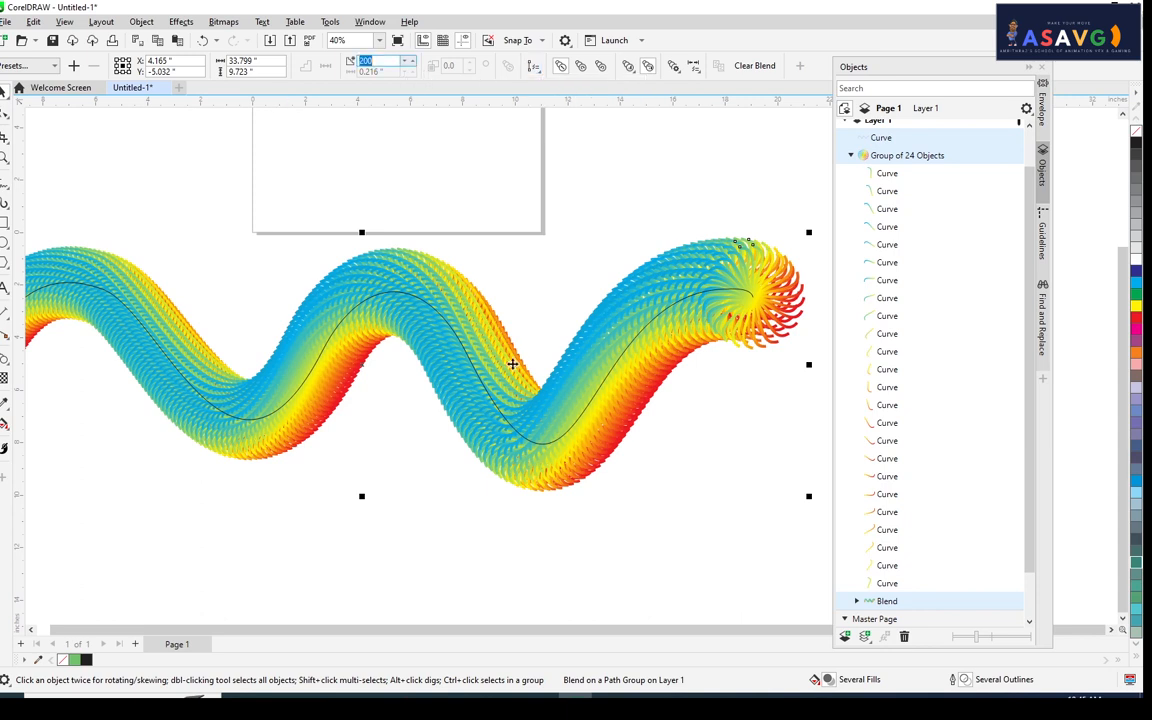
pyautogui.click(479, 386)
pyautogui.press('Escape')
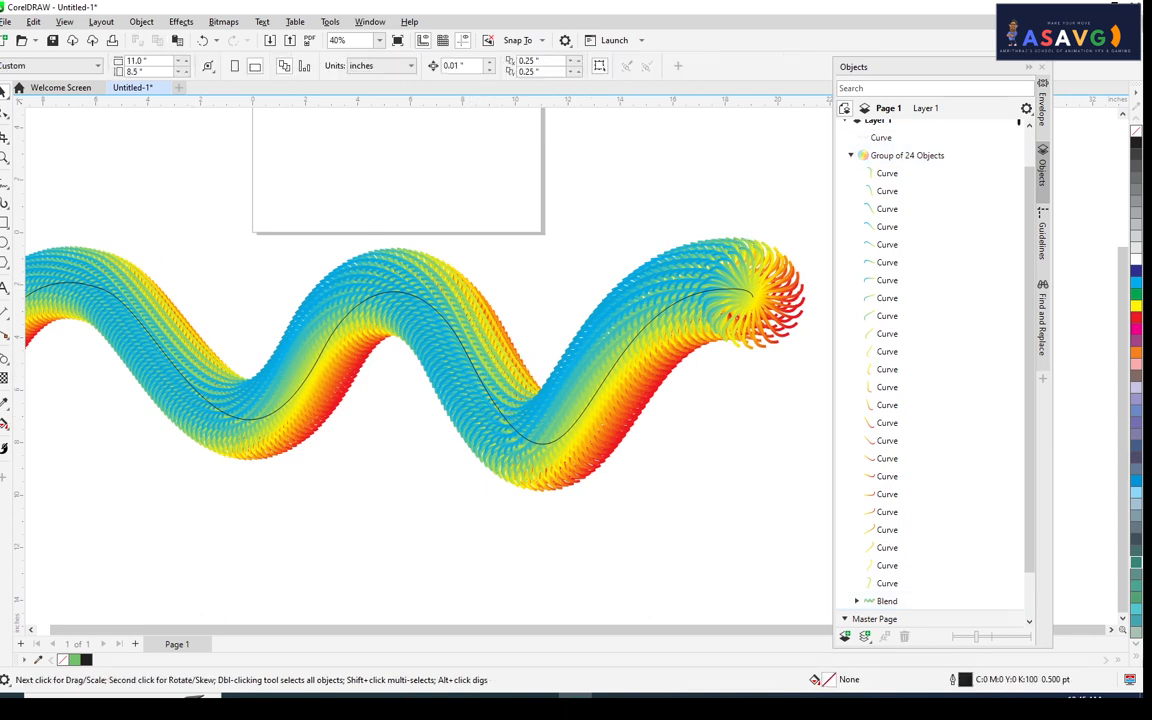
# - Select the blend's control curve and pull its middle crest up by about 1.4 inches
pyautogui.click(447, 320)
pyautogui.click(446, 318)
pyautogui.click(532, 301)
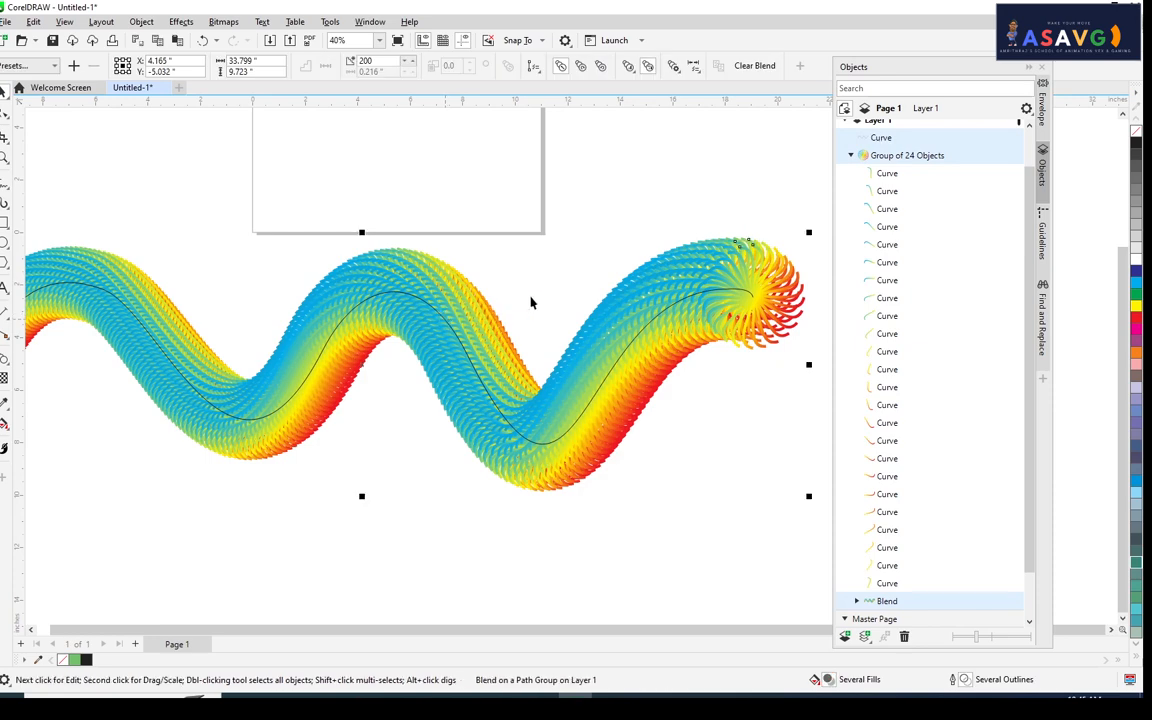
pyautogui.click(526, 438)
pyautogui.moveTo(526, 439); pyautogui.dragTo(530, 424)
pyautogui.click(521, 503)
pyautogui.click(408, 281)
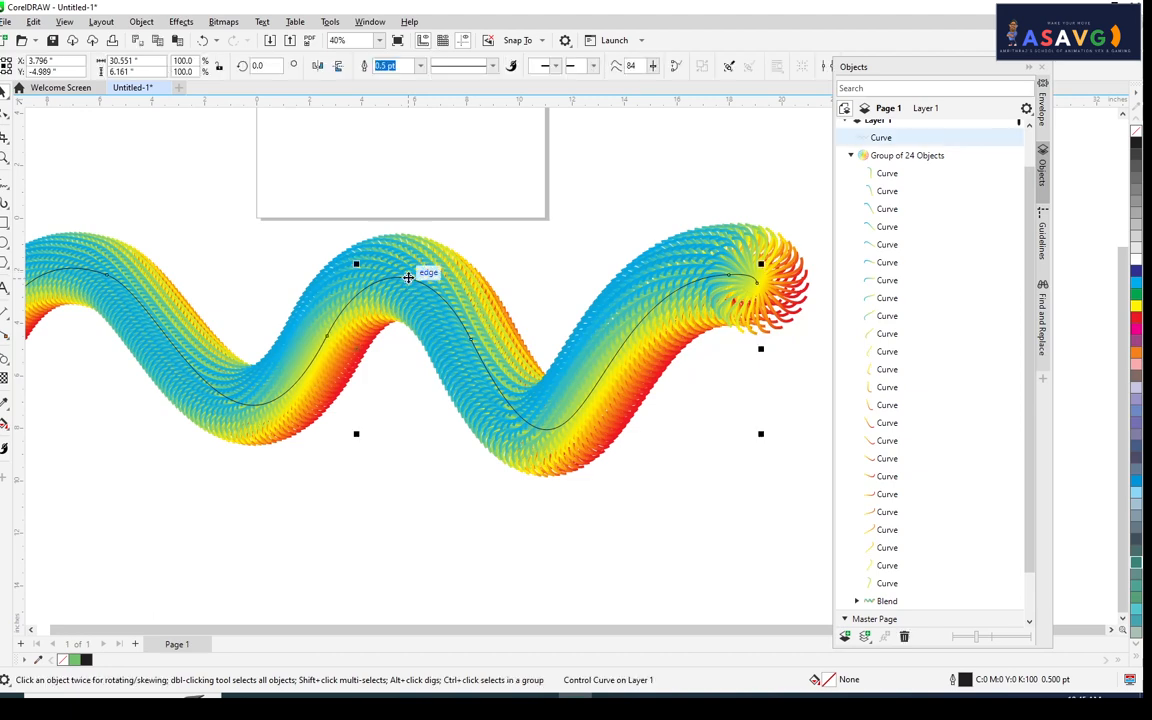
pyautogui.scroll(1, 408, 278)
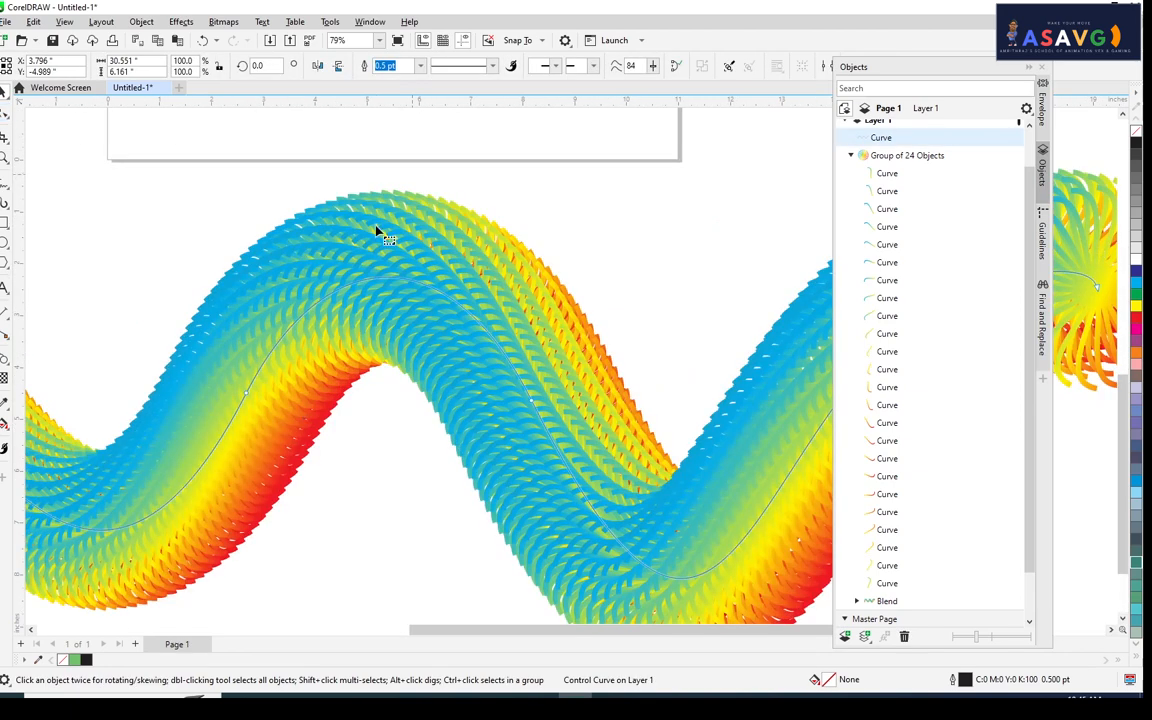
pyautogui.press('F10')
pyautogui.moveTo(426, 286); pyautogui.dragTo(424, 210)
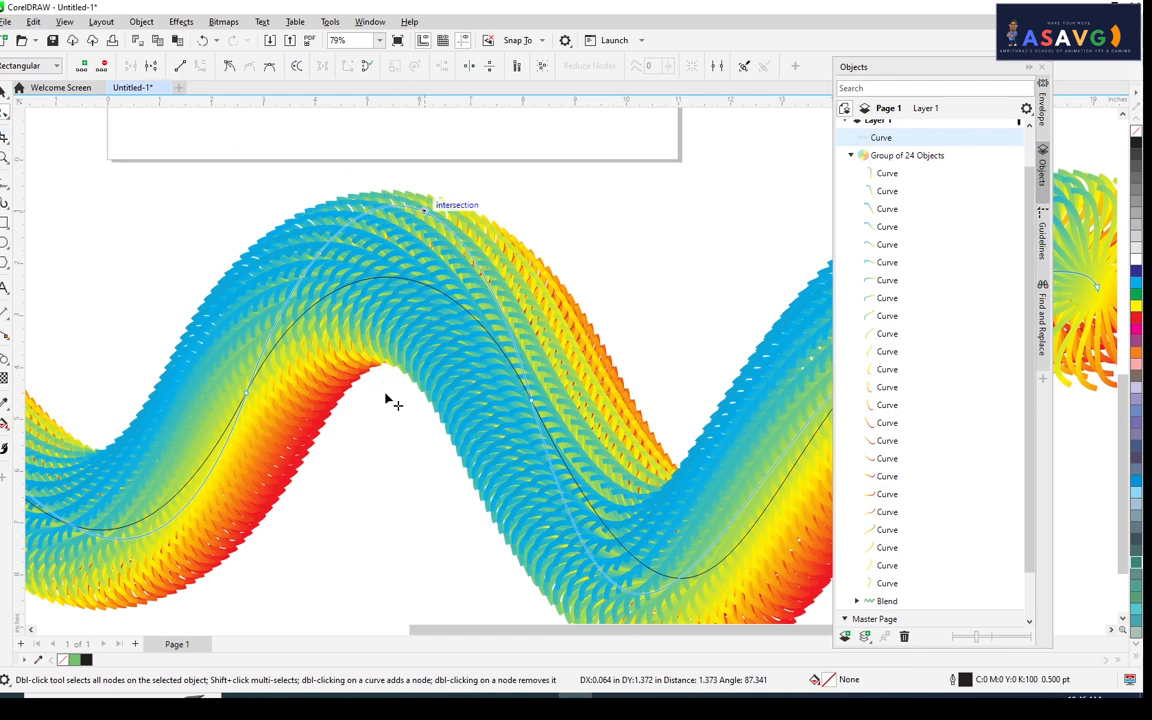
pyautogui.scroll(-2, 390, 396)
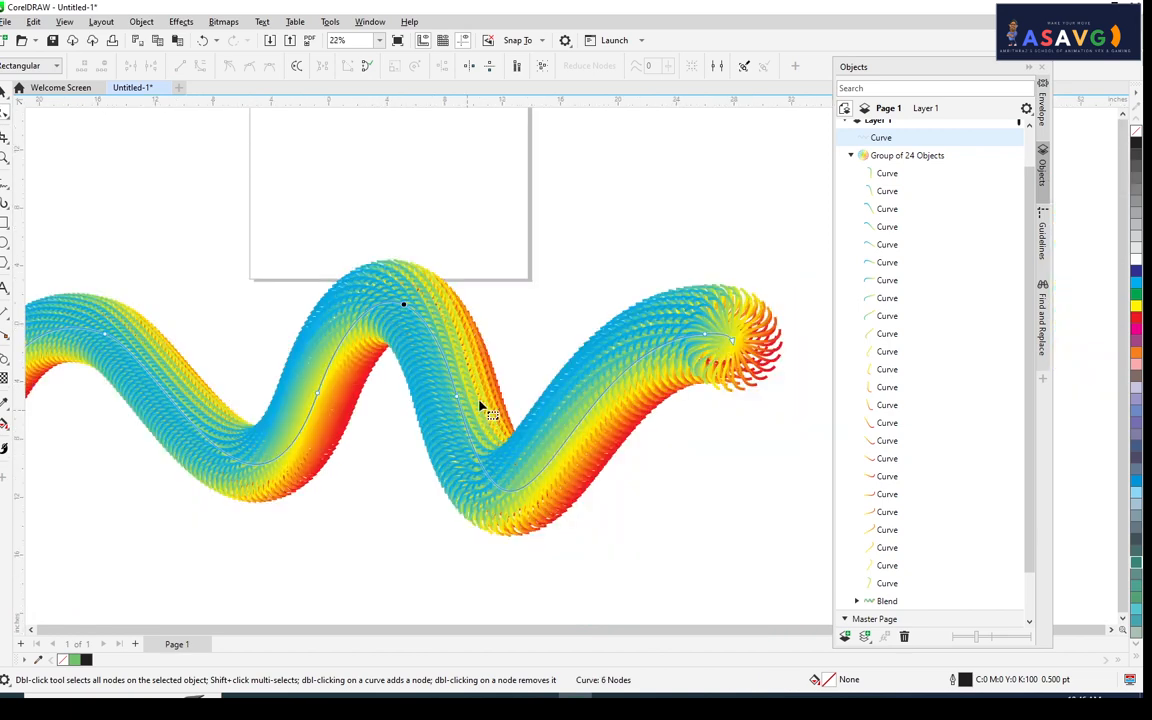
# - Undo the path reshaping and the fitting of the blend, and delete the wavy curve
pyautogui.scroll(-1, 440, 322)
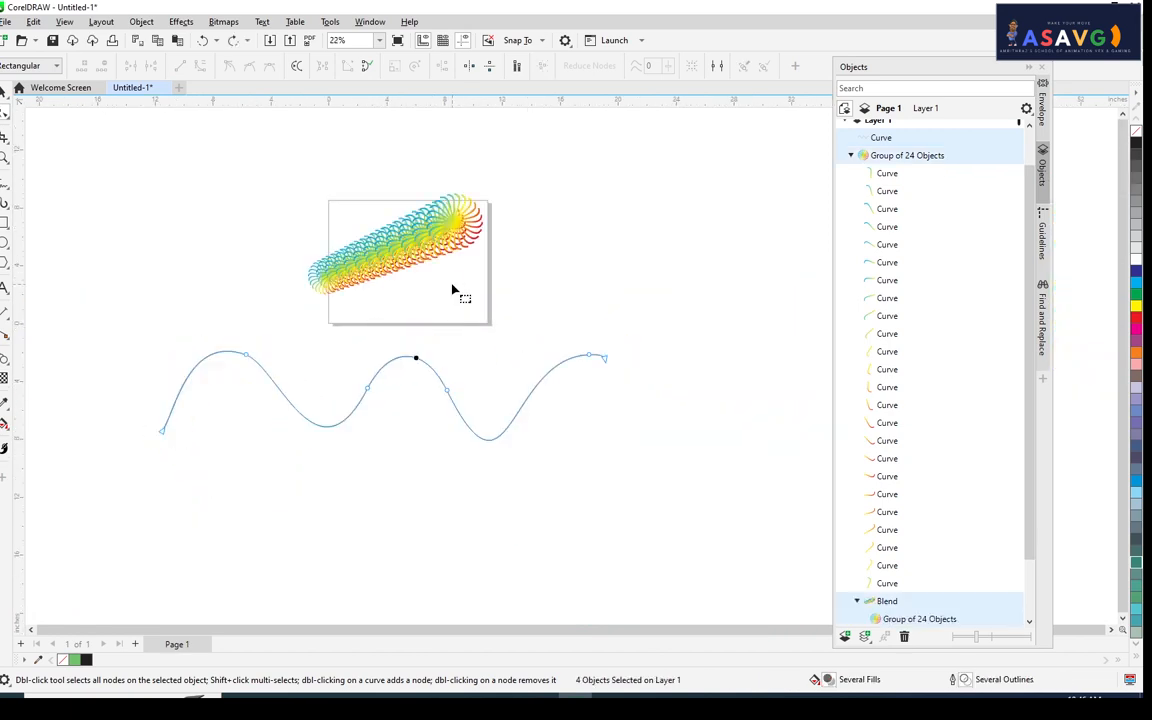
pyautogui.press('Delete')
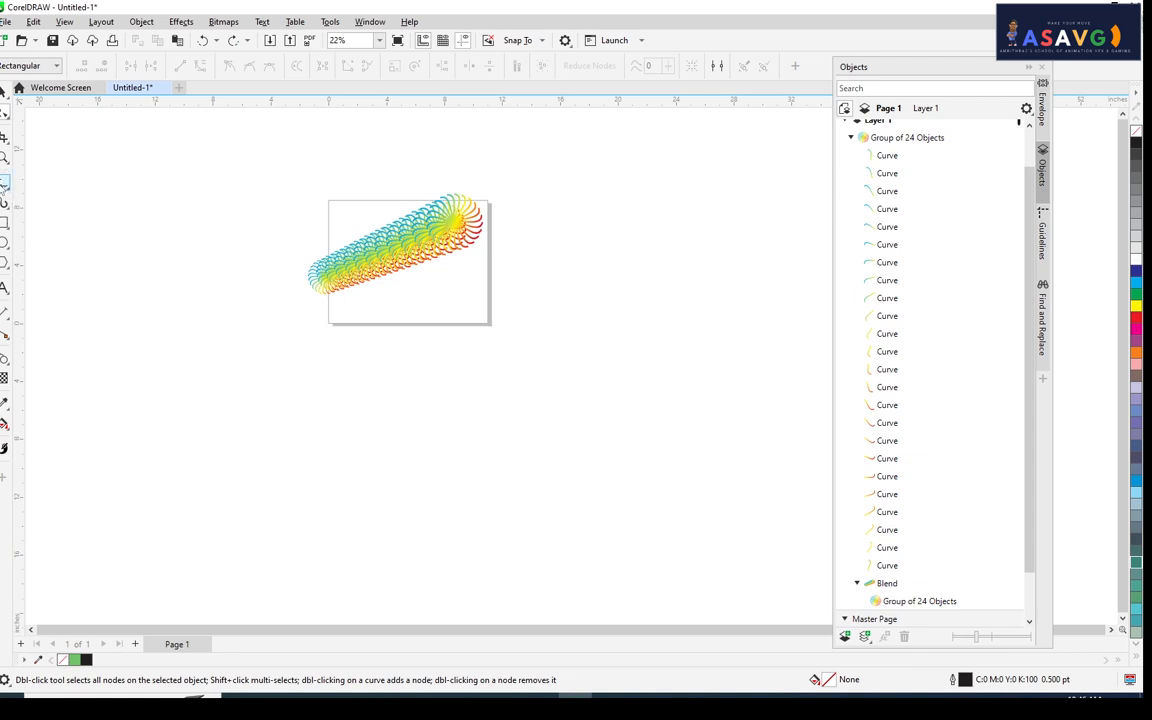
pyautogui.click(4, 185)
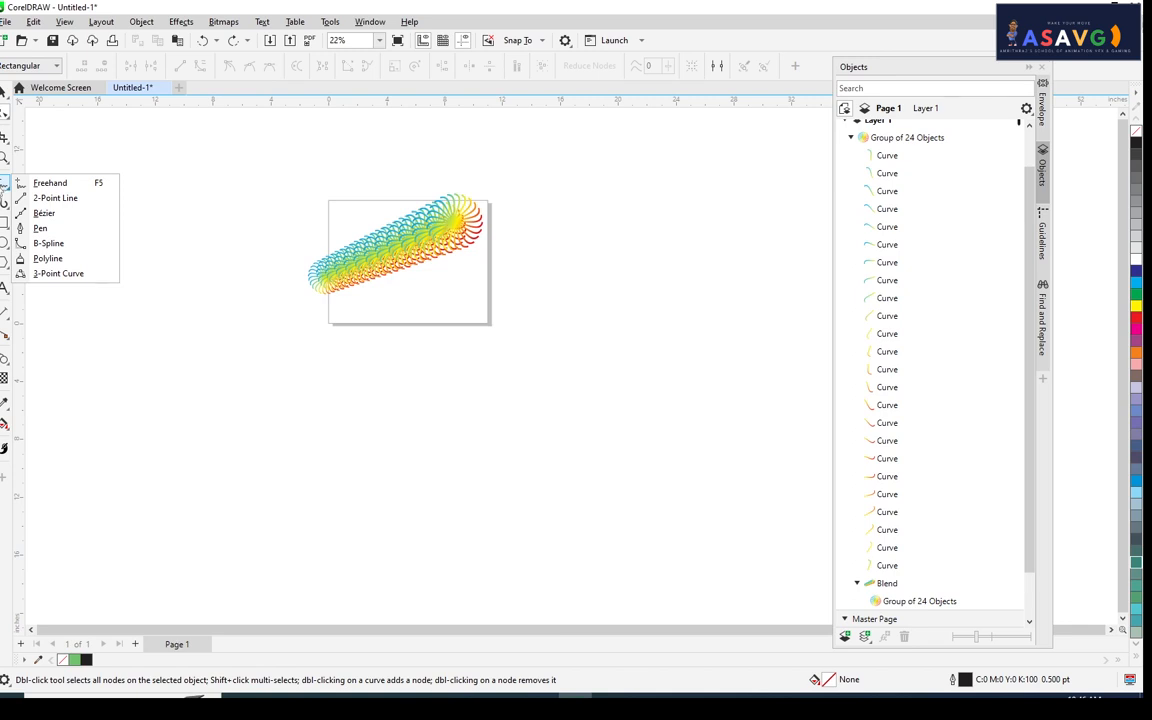
pyautogui.click(35, 198)
pyautogui.moveTo(160, 474); pyautogui.dragTo(131, 412)
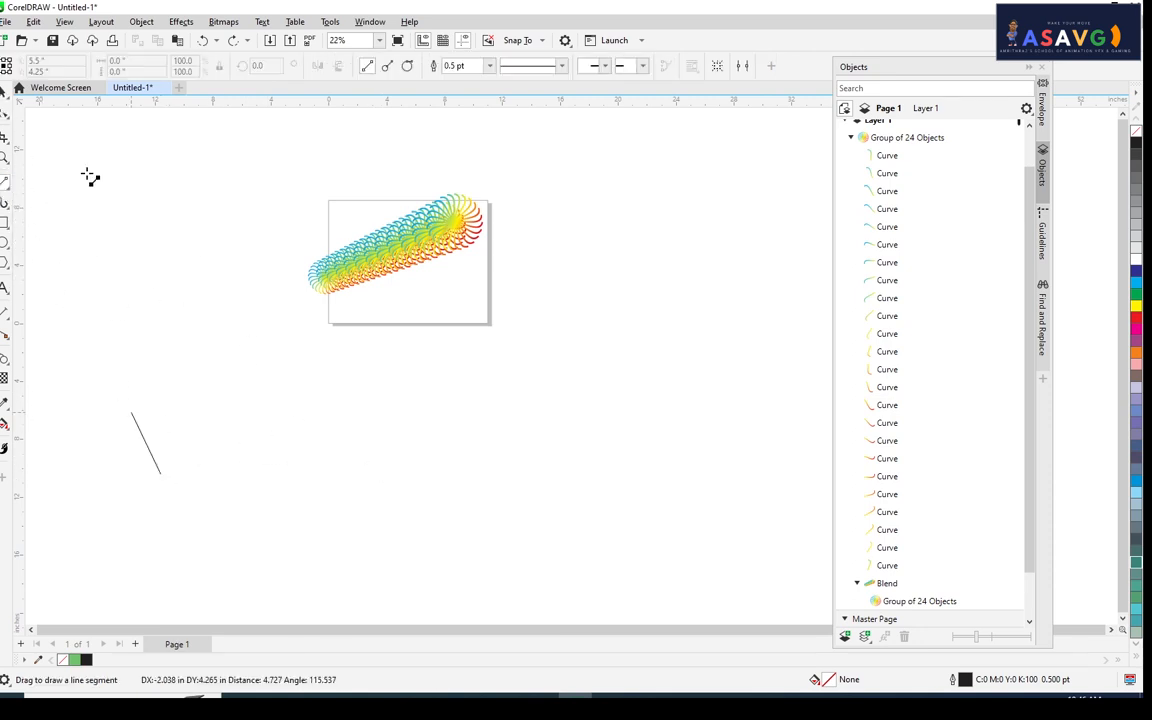
pyautogui.hotkey('ctrl', 'z')
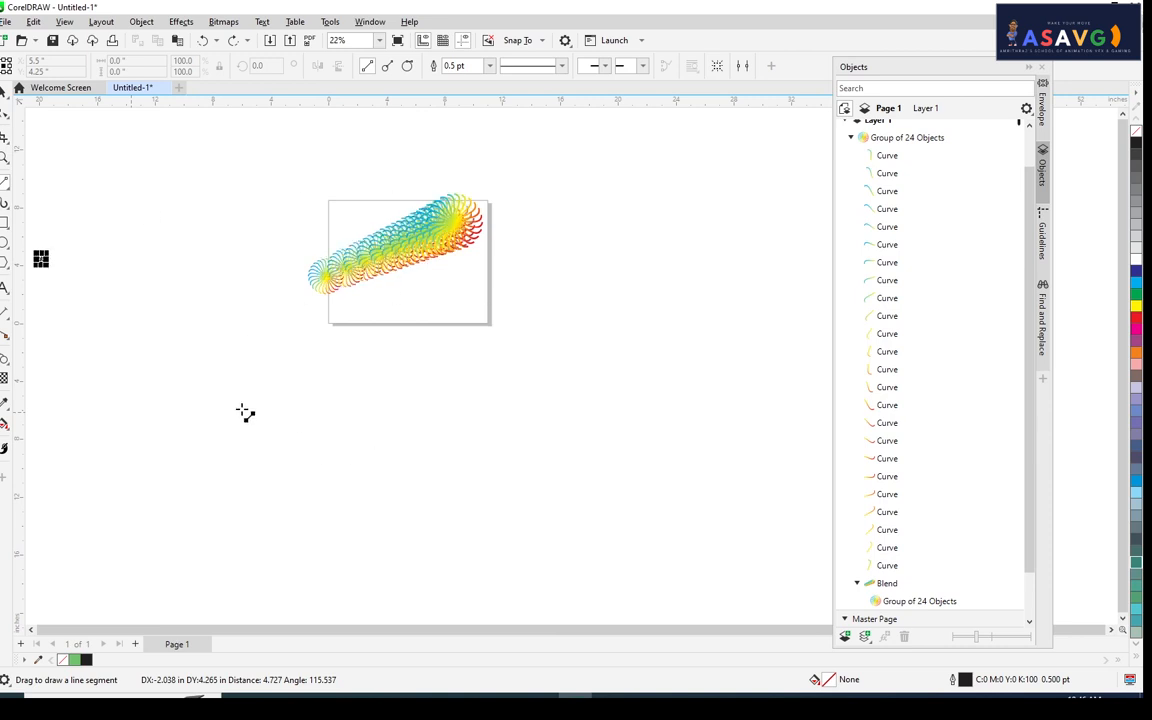
# - Draw a new freehand wavy curve about 44 inches wide below the page, rising steeply at its right end
pyautogui.scroll(-1, 245, 412)
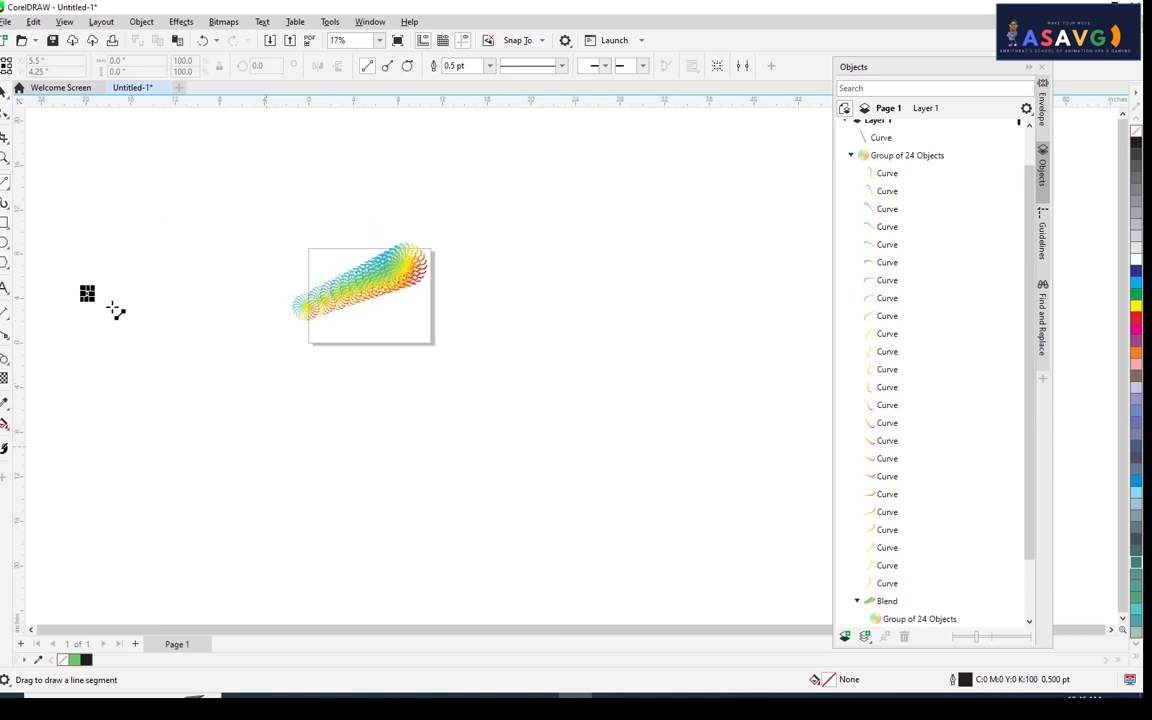
pyautogui.click(5, 183)
pyautogui.click(40, 194)
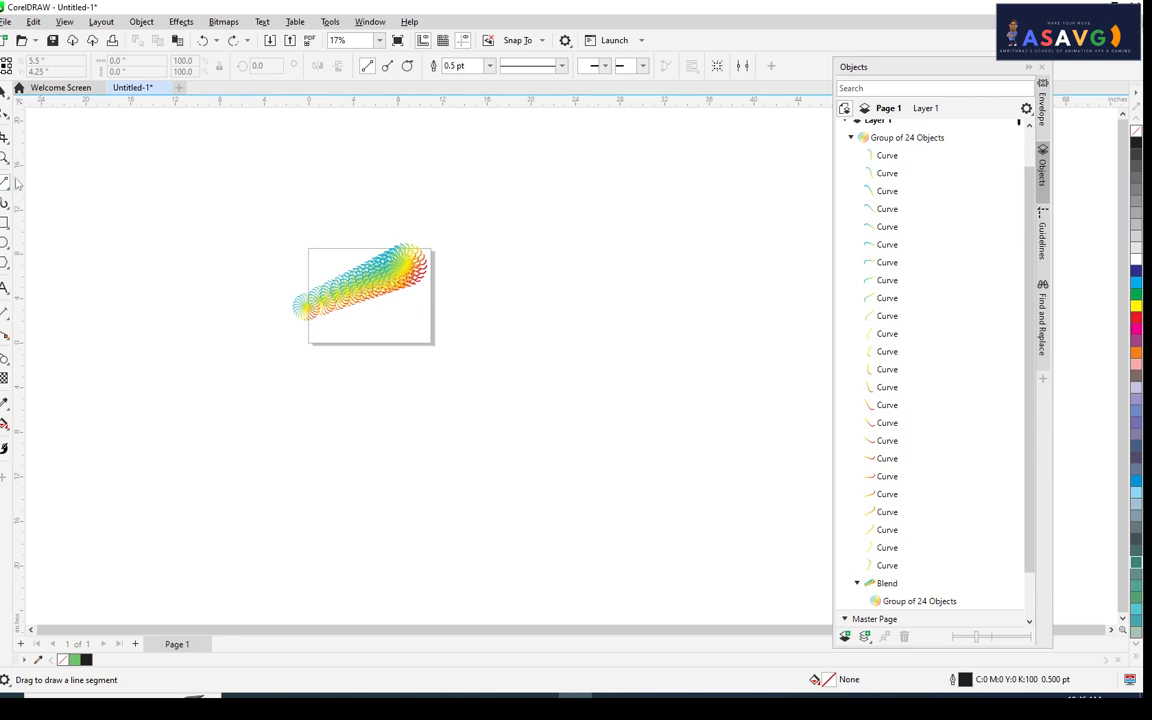
pyautogui.click(15, 181)
pyautogui.click(40, 180)
pyautogui.moveTo(210, 430)
pyautogui.mouseDown()
pyautogui.moveTo(221, 406)
pyautogui.moveTo(332, 416)
pyautogui.moveTo(705, 334)
pyautogui.mouseUp()
pyautogui.scroll(1, 375, 370)
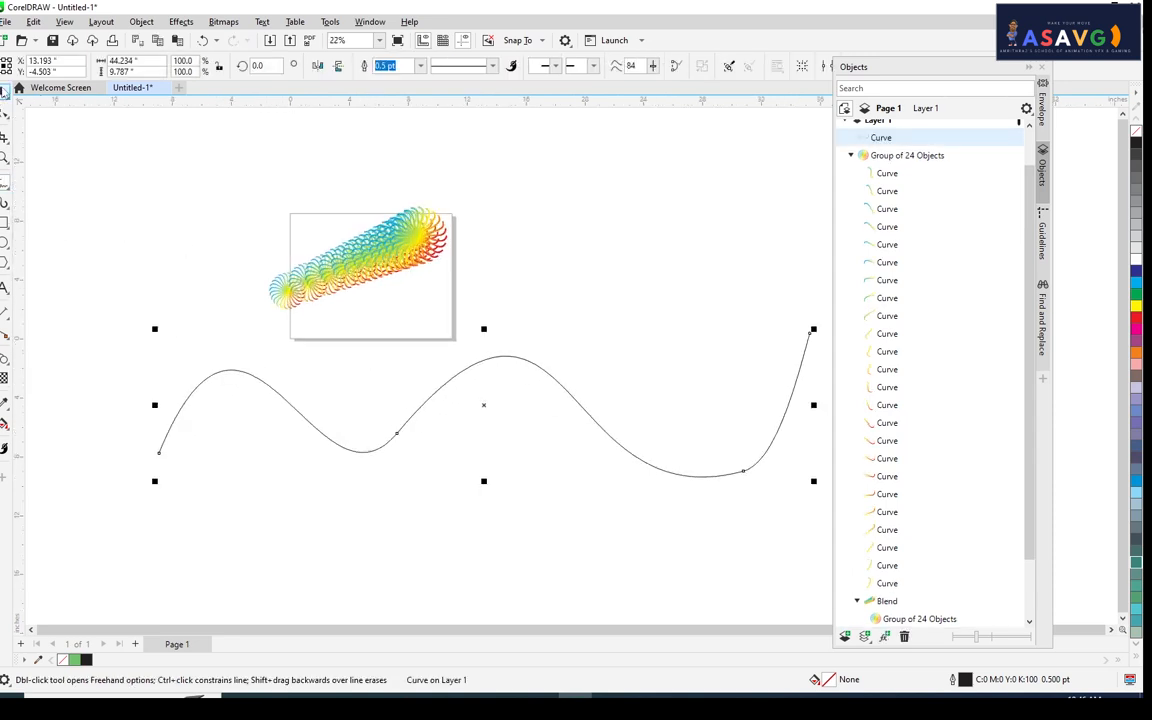
# - Select the starburst blend beside the new curve and set its blend direction angle to 100 degrees
pyautogui.click(5, 89)
pyautogui.click(375, 244)
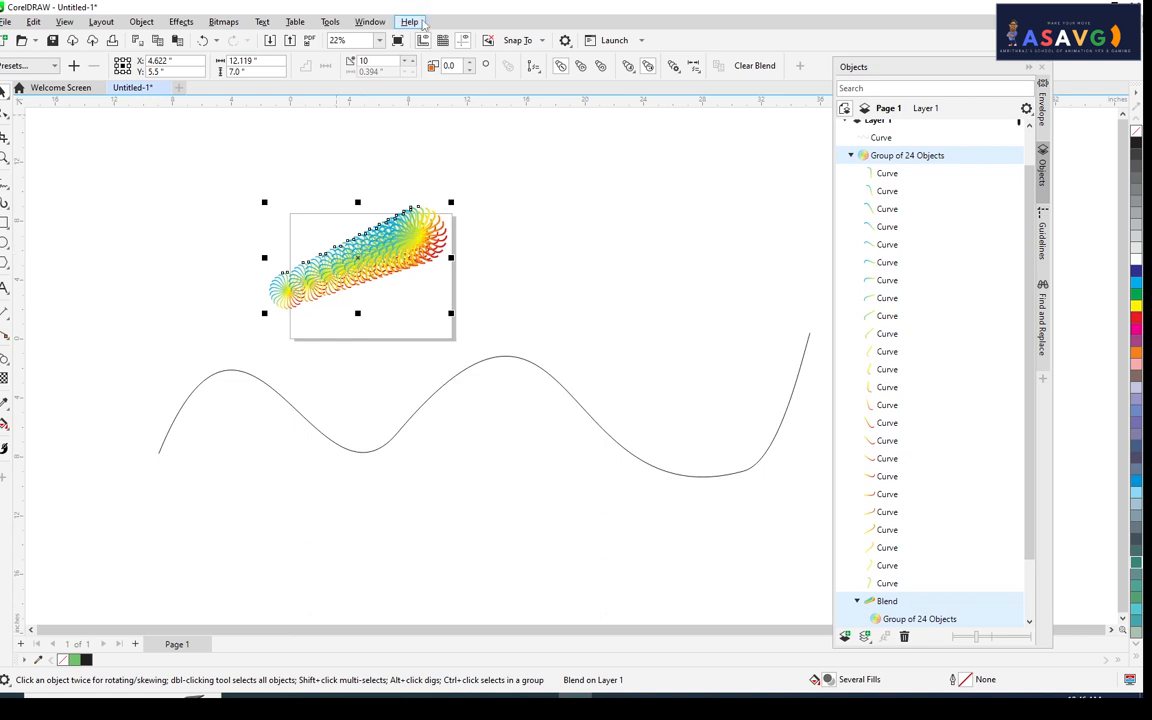
pyautogui.click(449, 65)
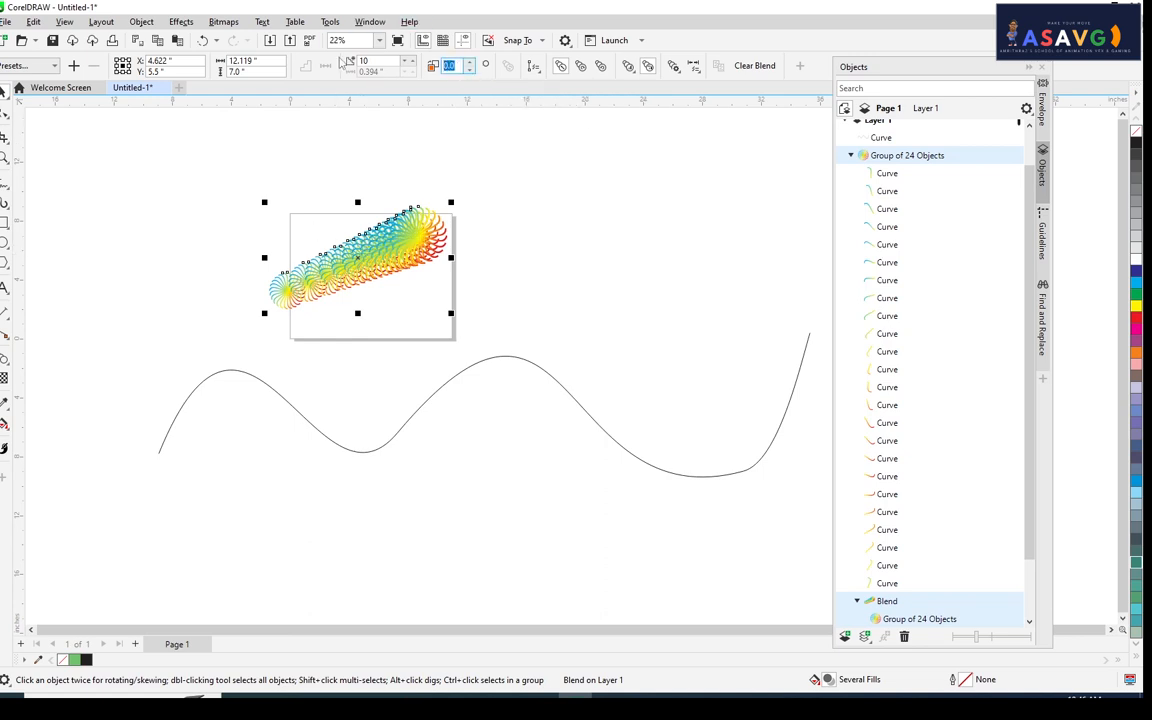
pyautogui.press('Return')
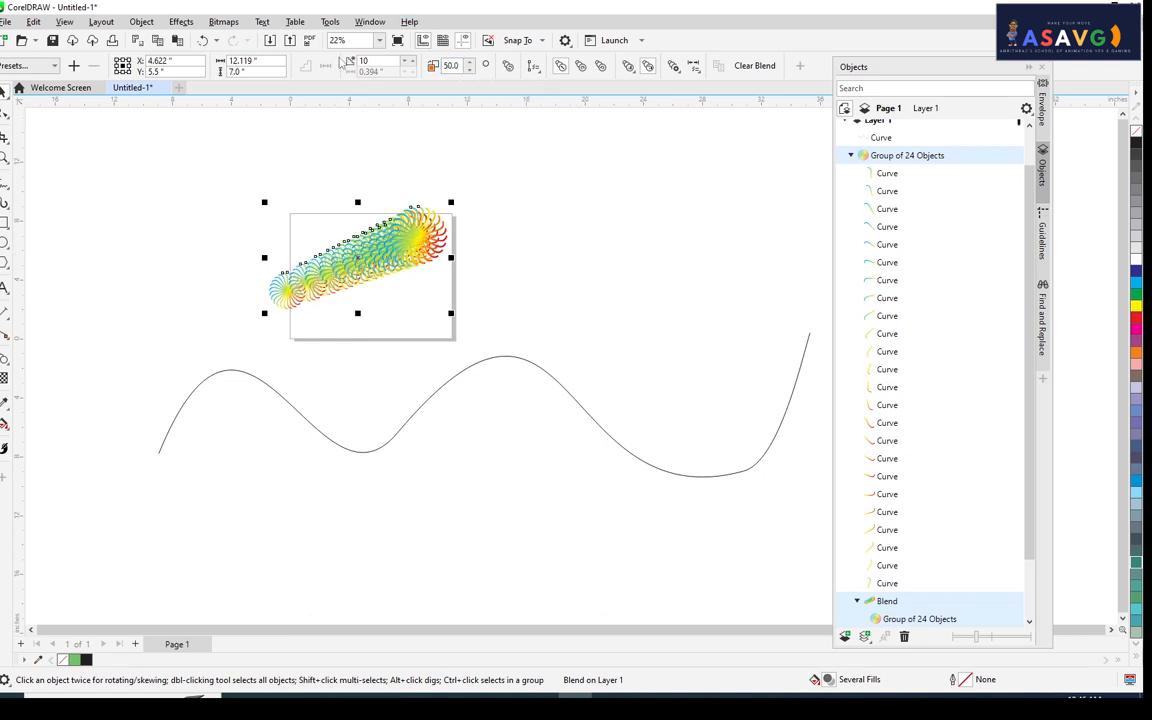
pyautogui.click(457, 66)
pyautogui.write('100')
pyautogui.press('Return')
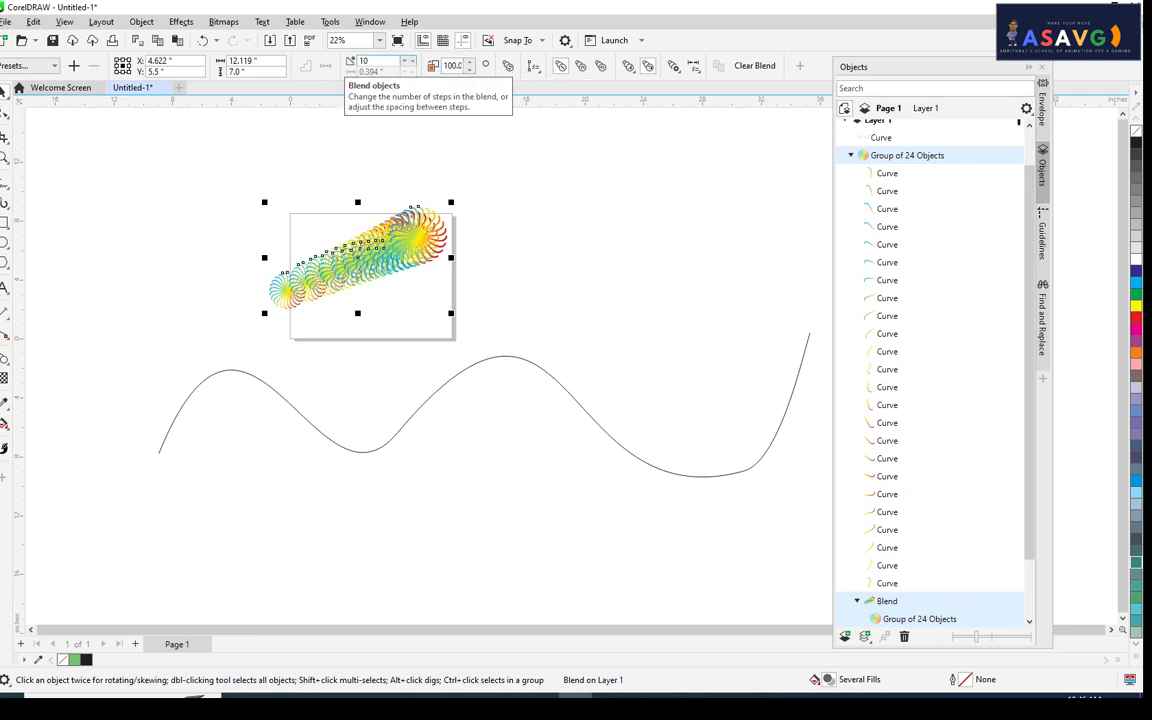
# - Fit the starburst blend to the new wavy curve as its path
pyautogui.scroll(2, 332, 280)
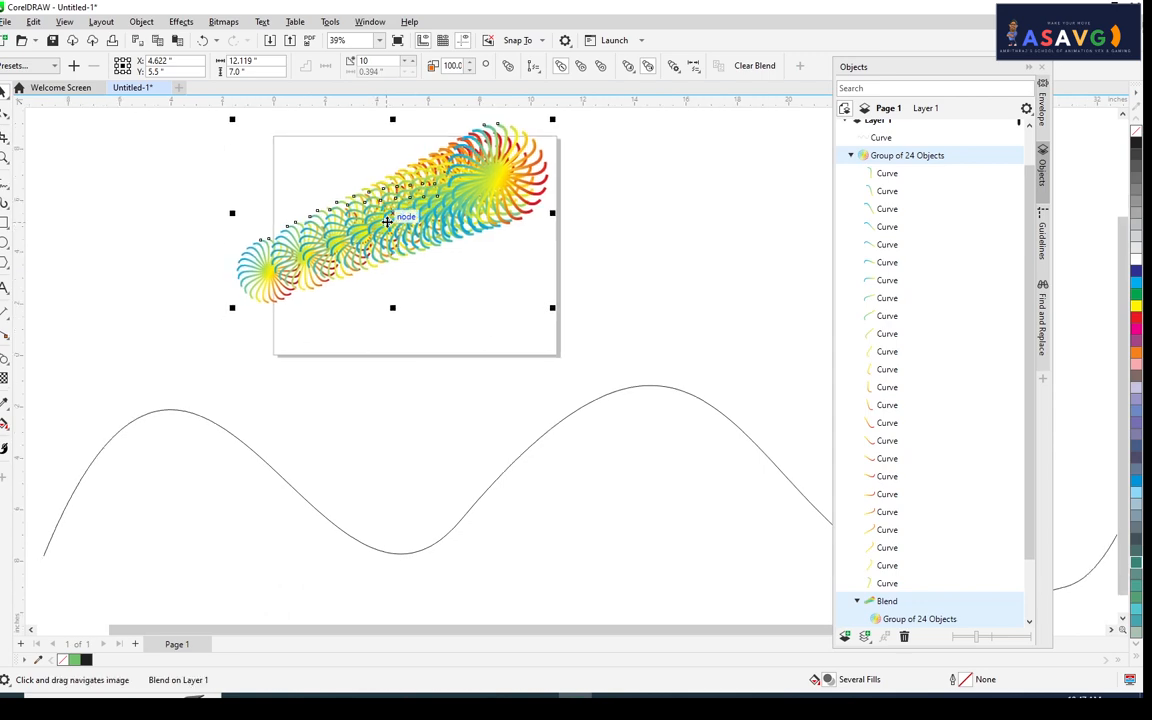
pyautogui.click(391, 218)
pyautogui.moveTo(391, 217); pyautogui.dragTo(472, 519)
pyautogui.click(515, 579)
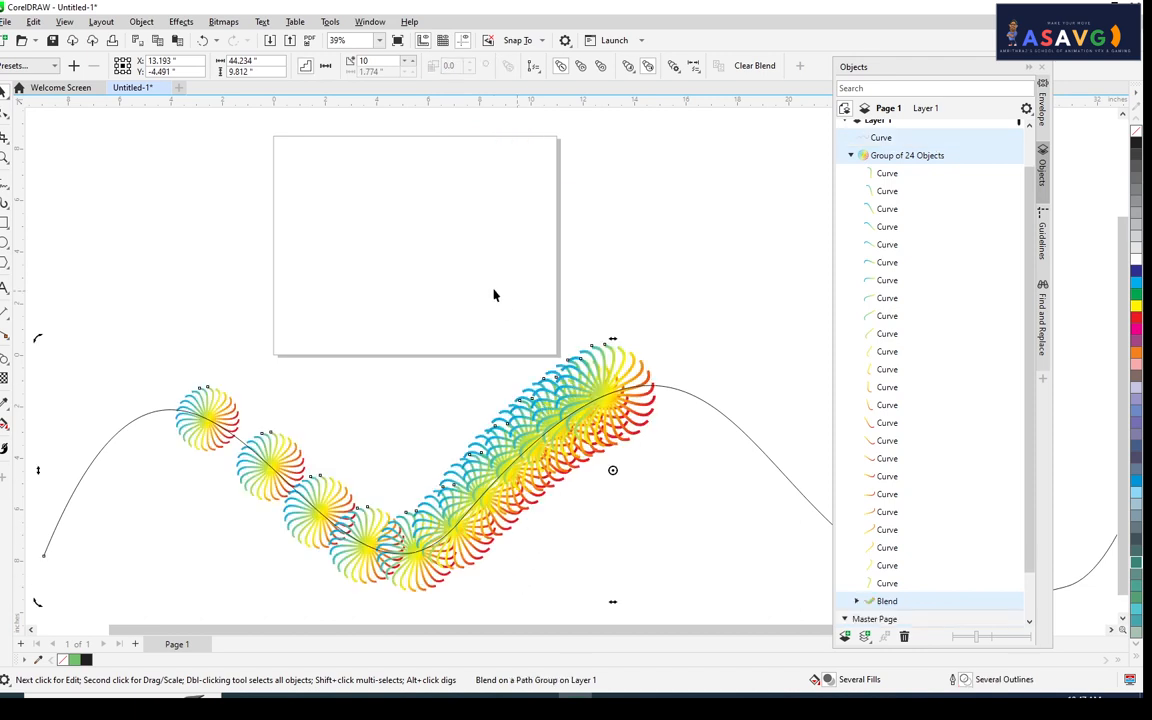
# - Spread the blend along the full length of the new wavy path
pyautogui.moveTo(467, 207); pyautogui.dragTo(429, 169)
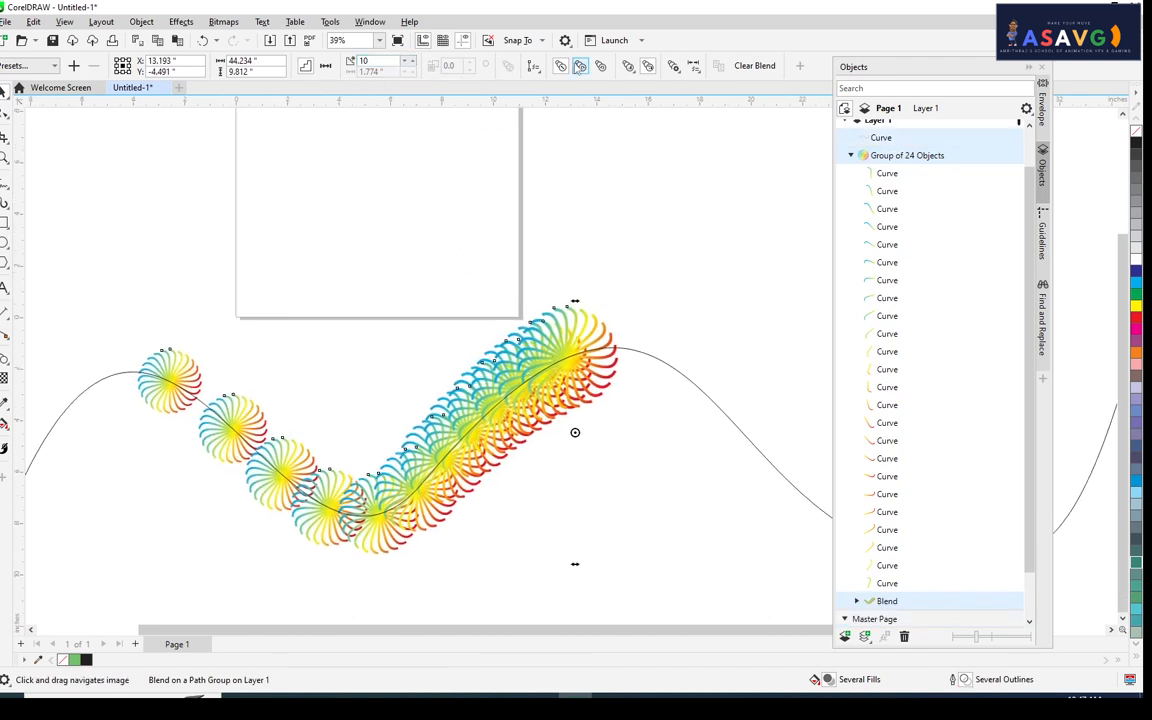
pyautogui.click(628, 67)
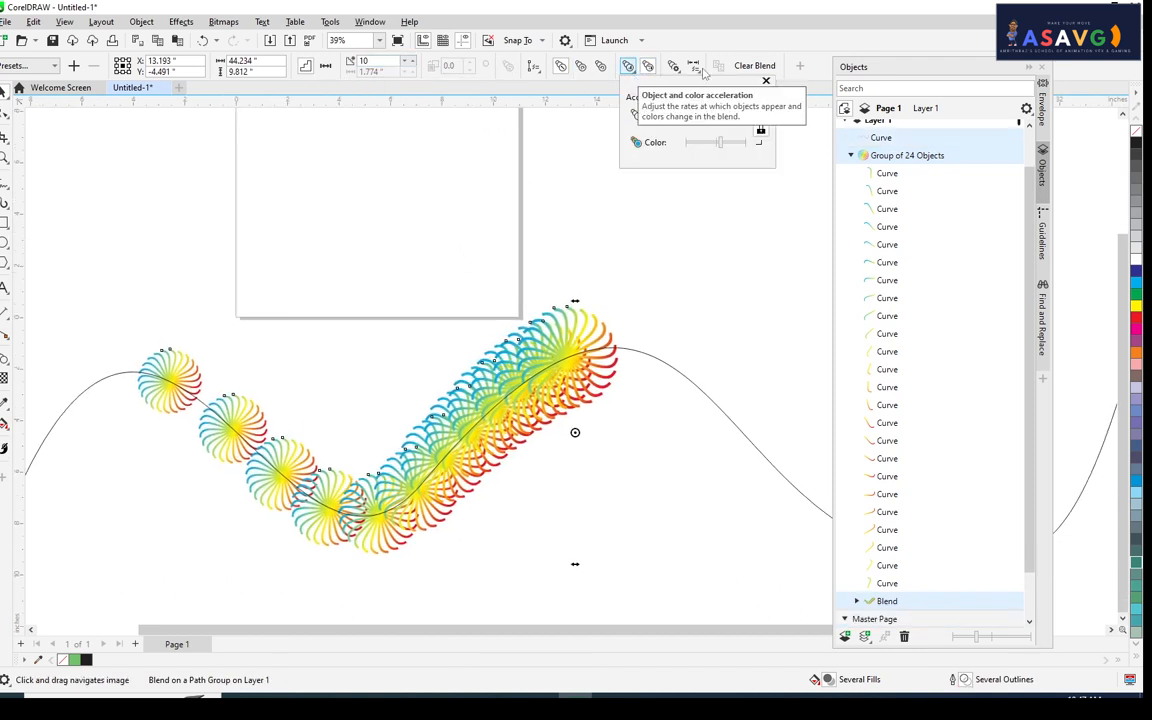
pyautogui.click(675, 68)
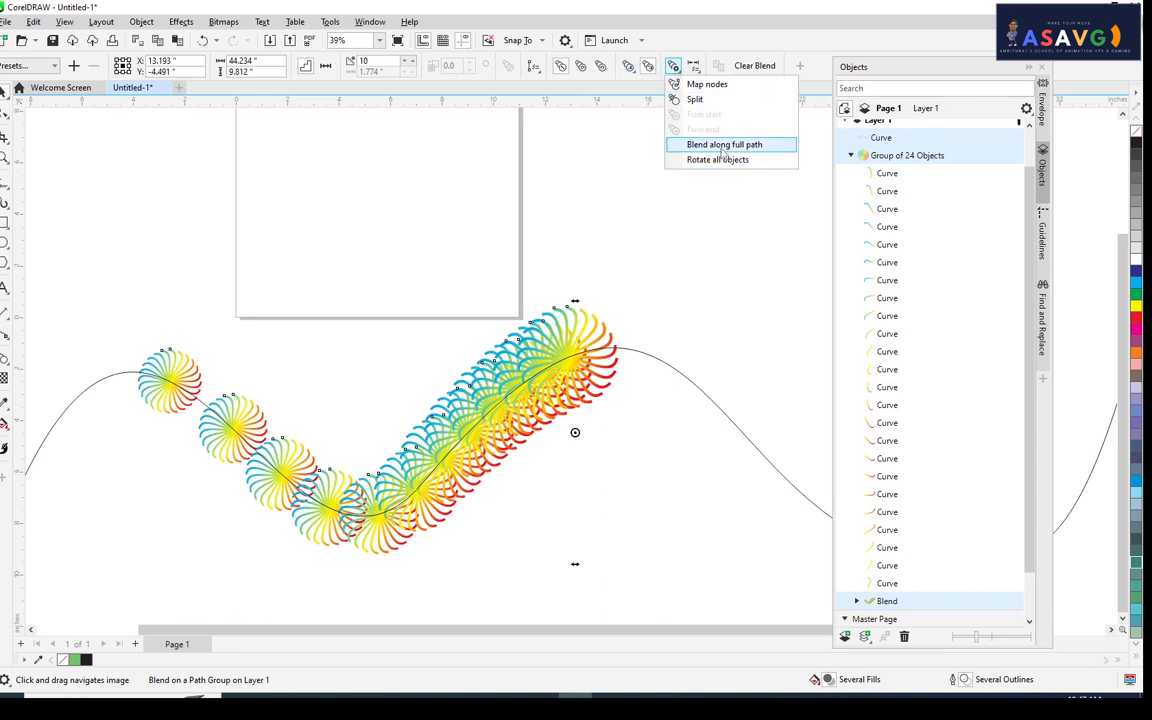
pyautogui.click(722, 149)
pyautogui.scroll(-3, 650, 222)
pyautogui.moveTo(606, 282); pyautogui.dragTo(163, 326)
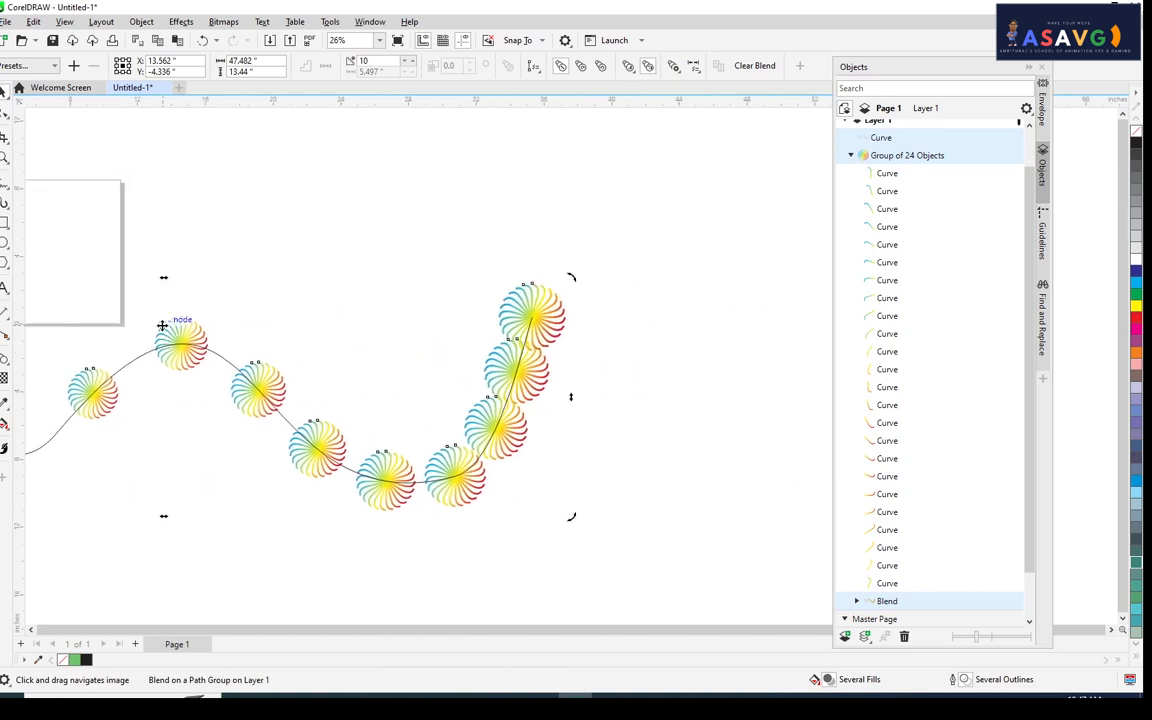
# - Raise the blend's number of steps to 50 and further to 100
pyautogui.moveTo(315, 340); pyautogui.dragTo(373, 301)
pyautogui.moveTo(379, 62); pyautogui.dragTo(305, 64)
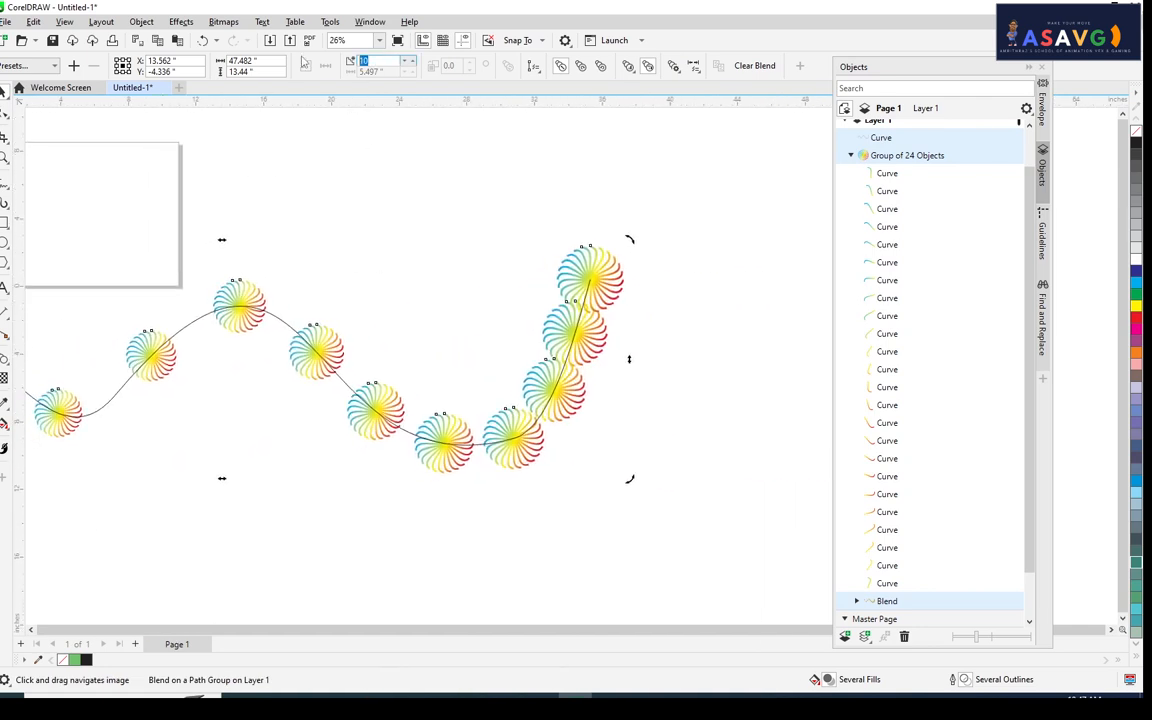
pyautogui.write('50')
pyautogui.press('Return')
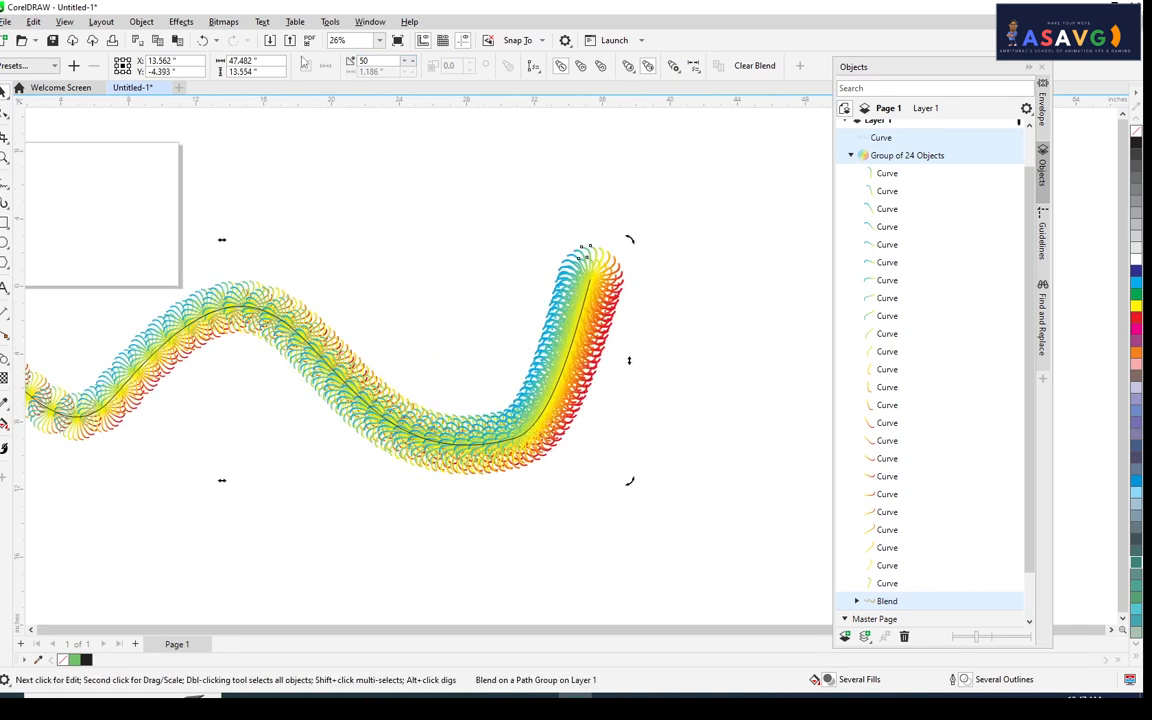
pyautogui.scroll(-1, 399, 195)
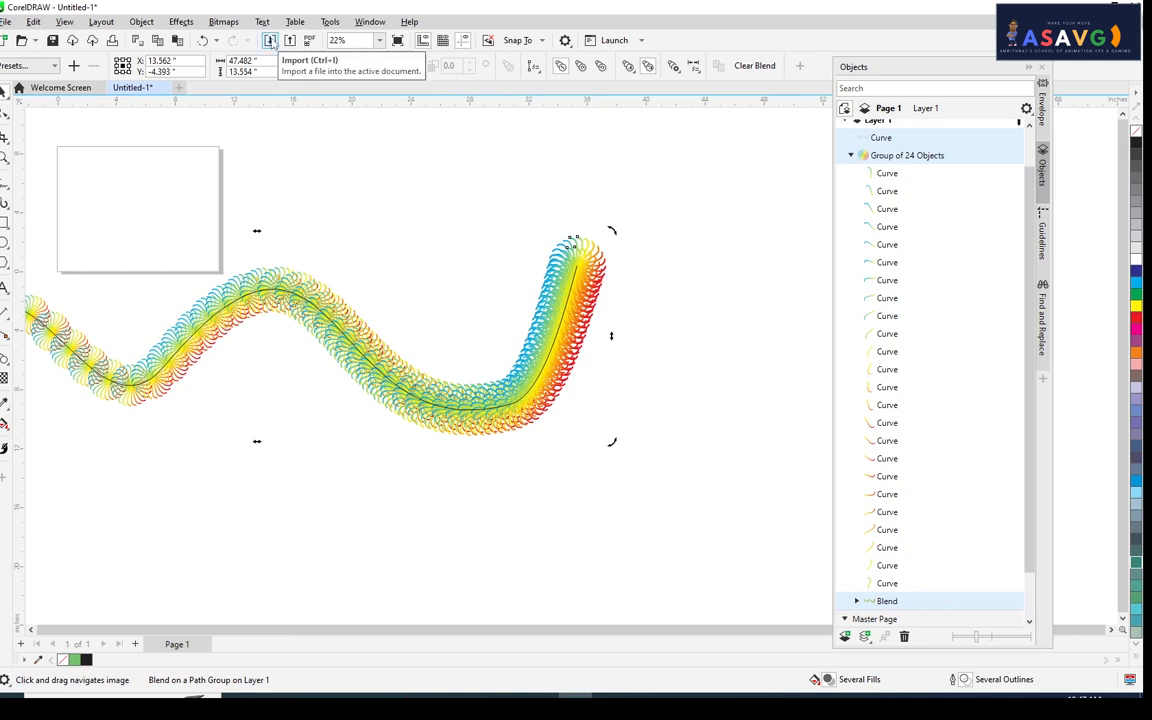
pyautogui.press('Return')
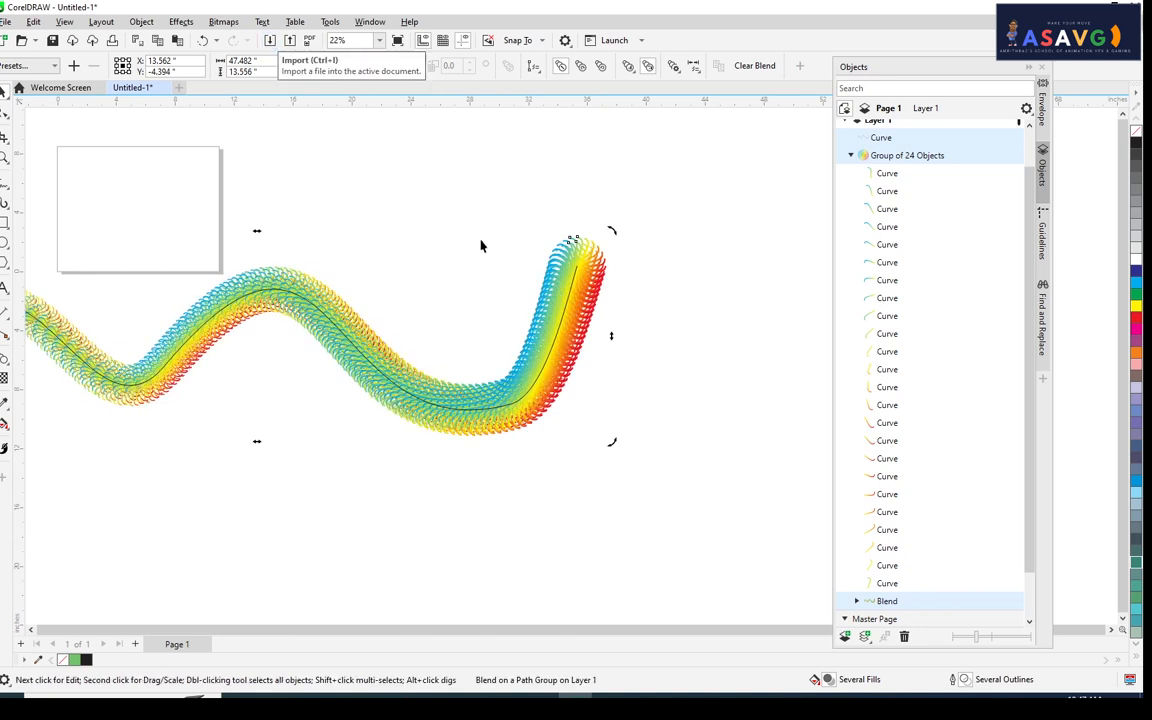
pyautogui.scroll(2, 468, 227)
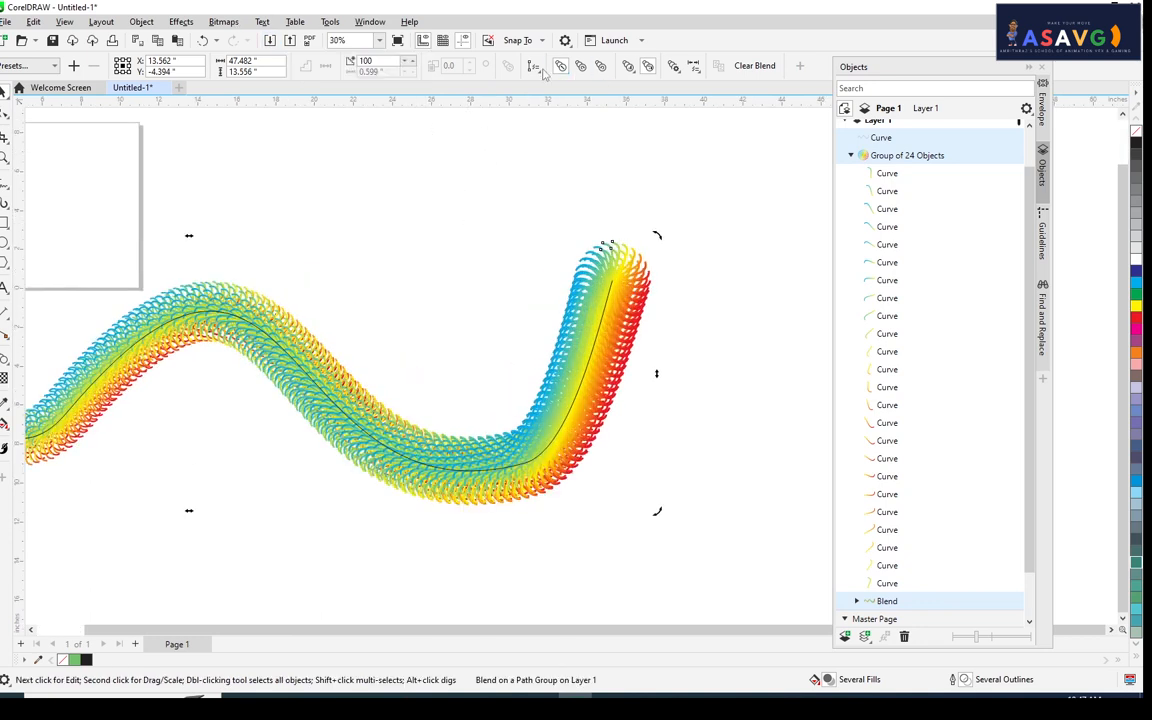
# - Adjust the blend's acceleration so the starbursts spread out at the path's left end and crowd toward its right end
pyautogui.click(533, 67)
pyautogui.moveTo(628, 68)
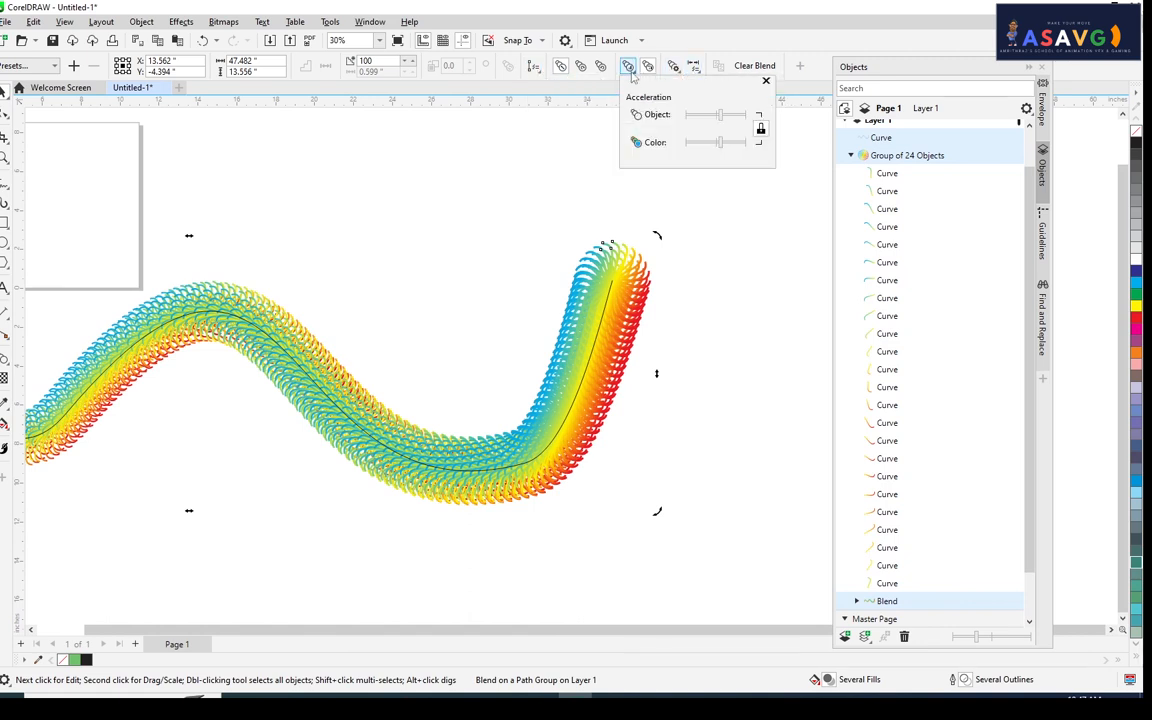
pyautogui.moveTo(728, 116)
pyautogui.mouseDown()
pyautogui.moveTo(707, 116)
pyautogui.moveTo(732, 117)
pyautogui.mouseUp()
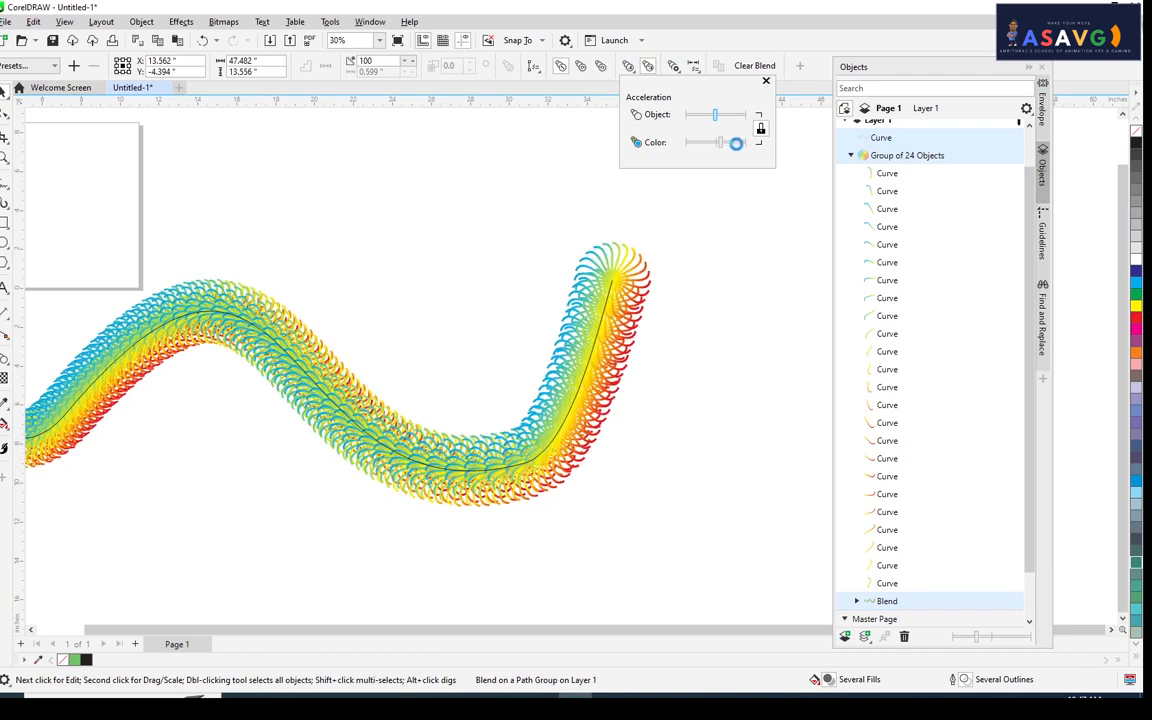
pyautogui.moveTo(736, 143)
pyautogui.mouseDown()
pyautogui.moveTo(718, 144)
pyautogui.moveTo(735, 146)
pyautogui.mouseUp()
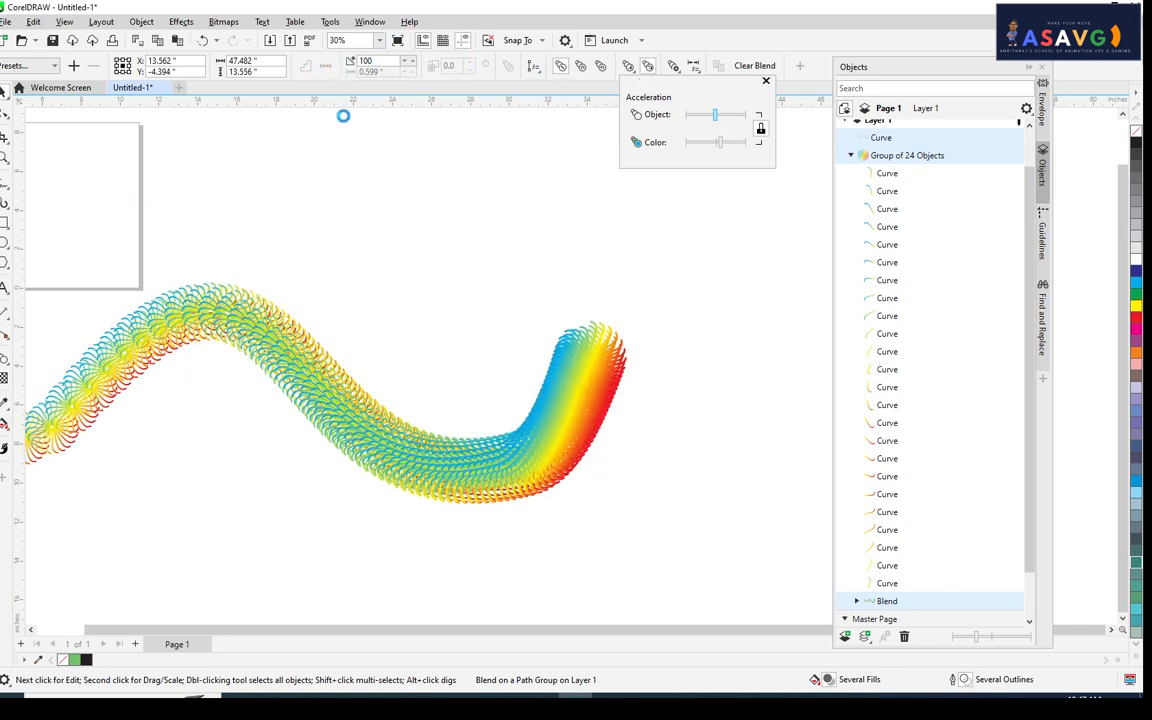
pyautogui.click(766, 81)
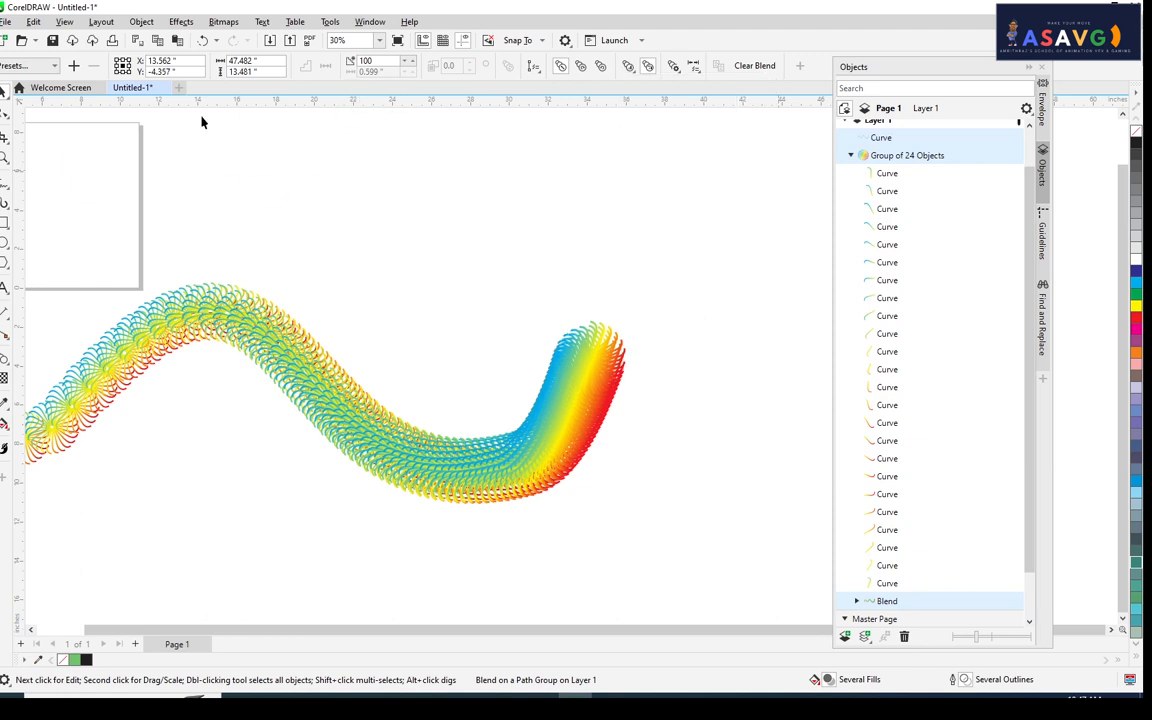
# - Try the Straight 8 Step, Straight 10 Step, Rotation 90 Degree and Loop Blend presets on the blend
pyautogui.click(30, 66)
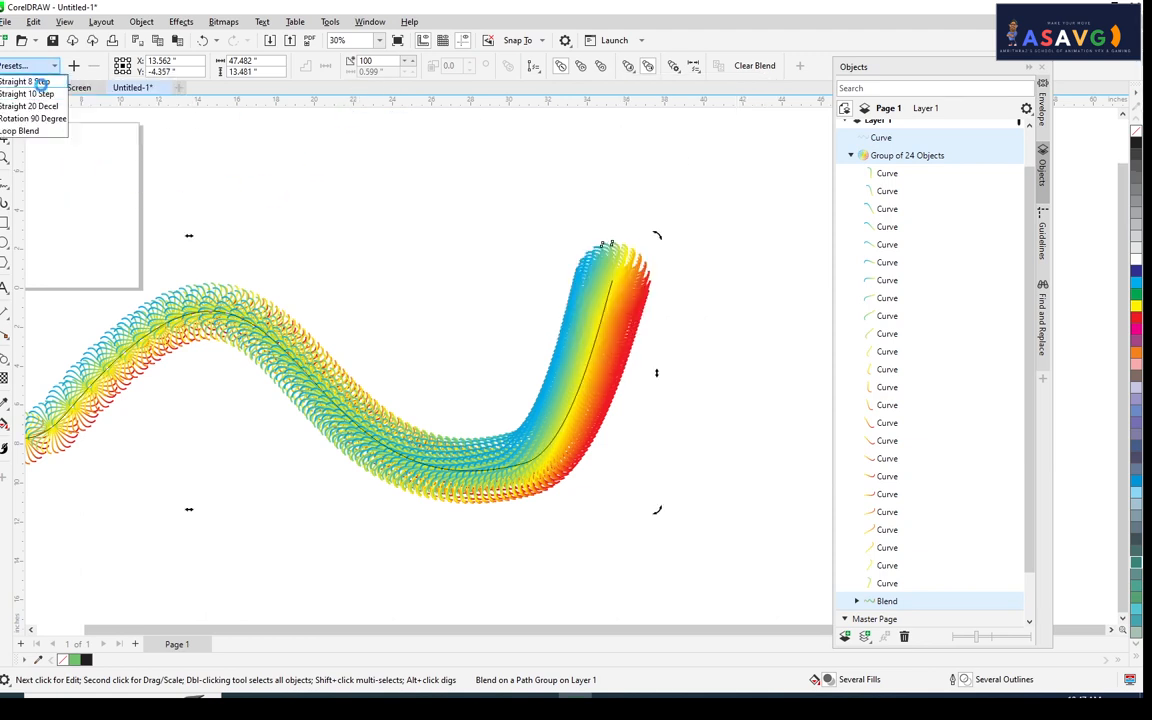
pyautogui.click(38, 81)
pyautogui.click(38, 66)
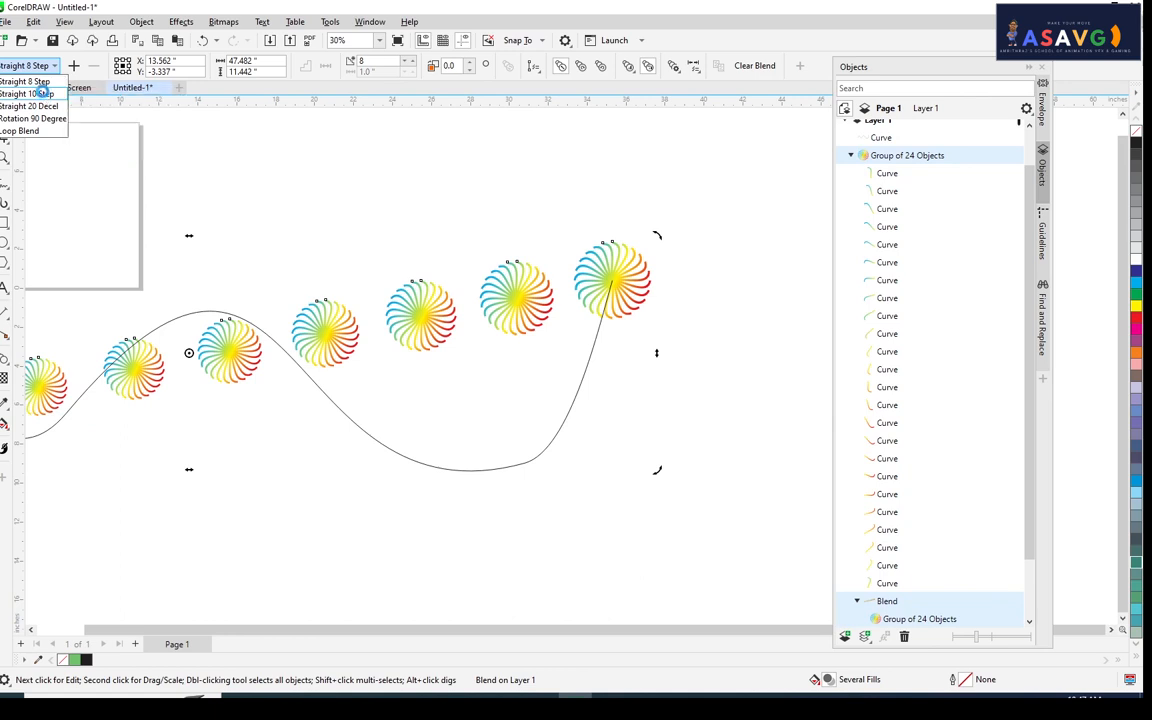
pyautogui.click(30, 93)
pyautogui.click(38, 66)
pyautogui.click(38, 66)
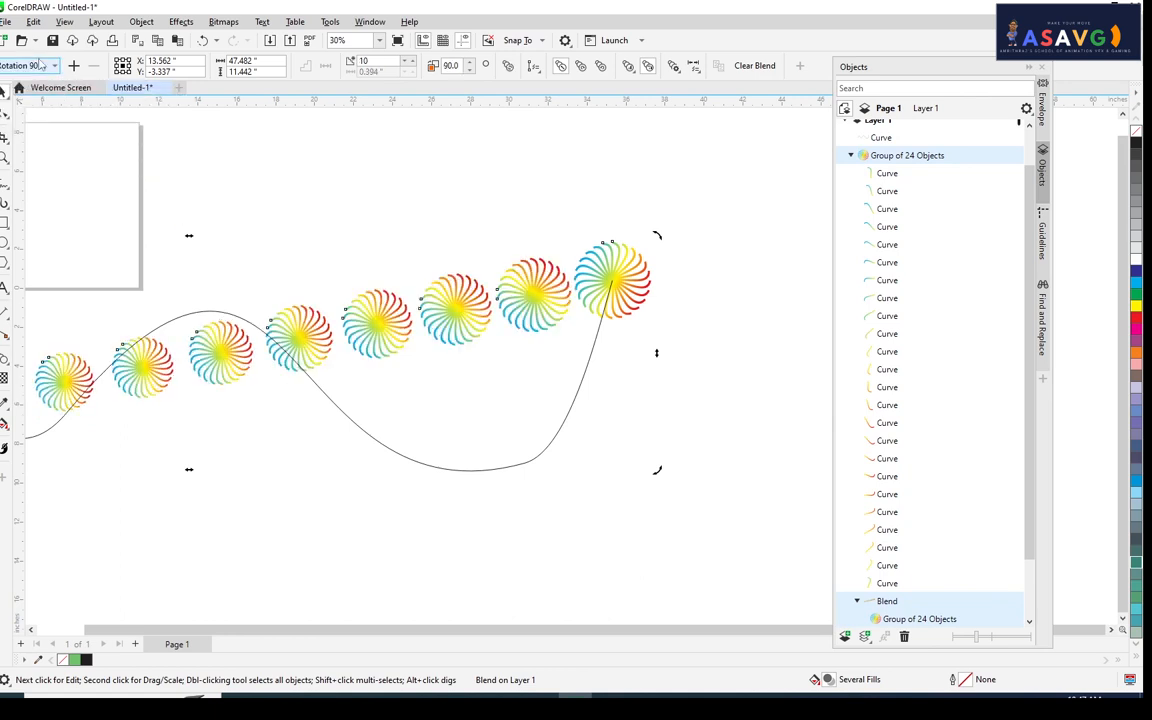
pyautogui.click(38, 66)
pyautogui.click(33, 118)
pyautogui.click(38, 66)
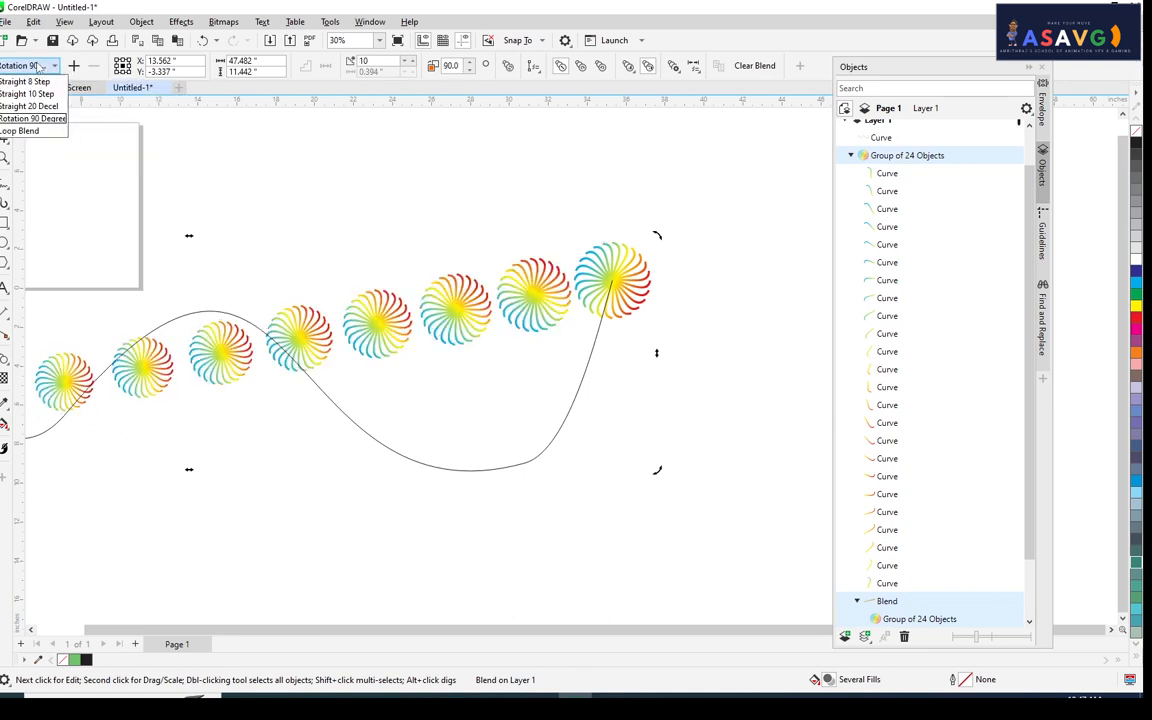
pyautogui.click(40, 129)
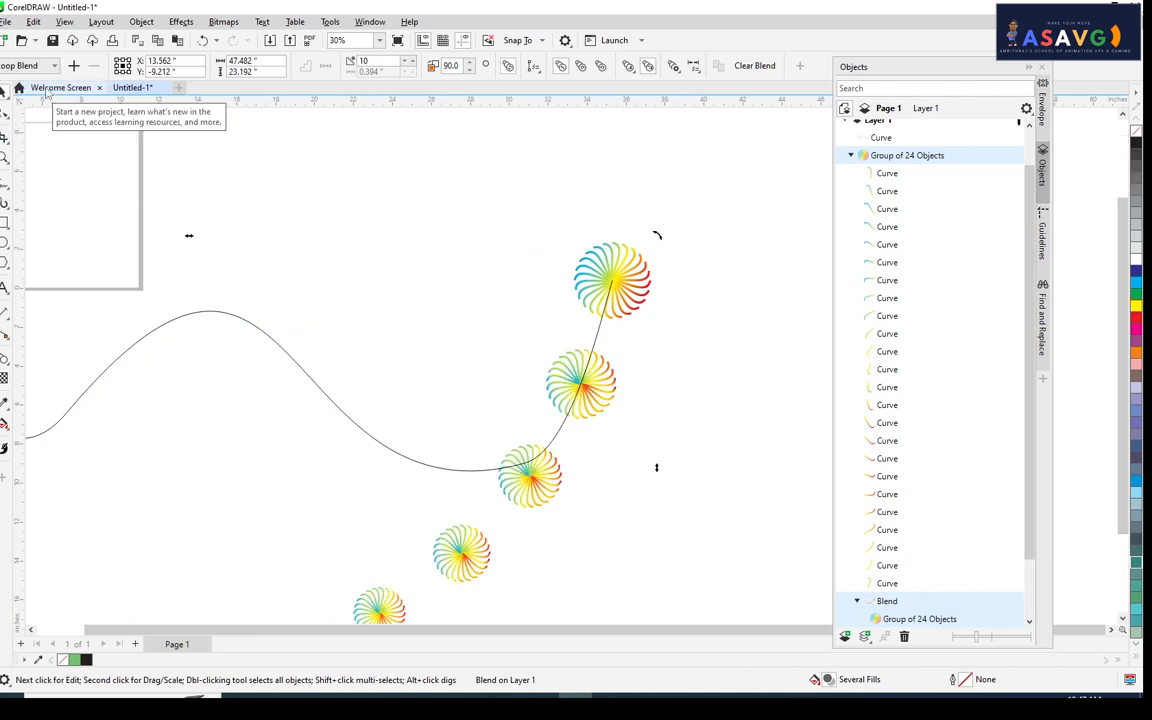
# - Apply the Straight 8 Step preset to the blend again and set its number of steps to 250
pyautogui.click(38, 66)
pyautogui.click(33, 80)
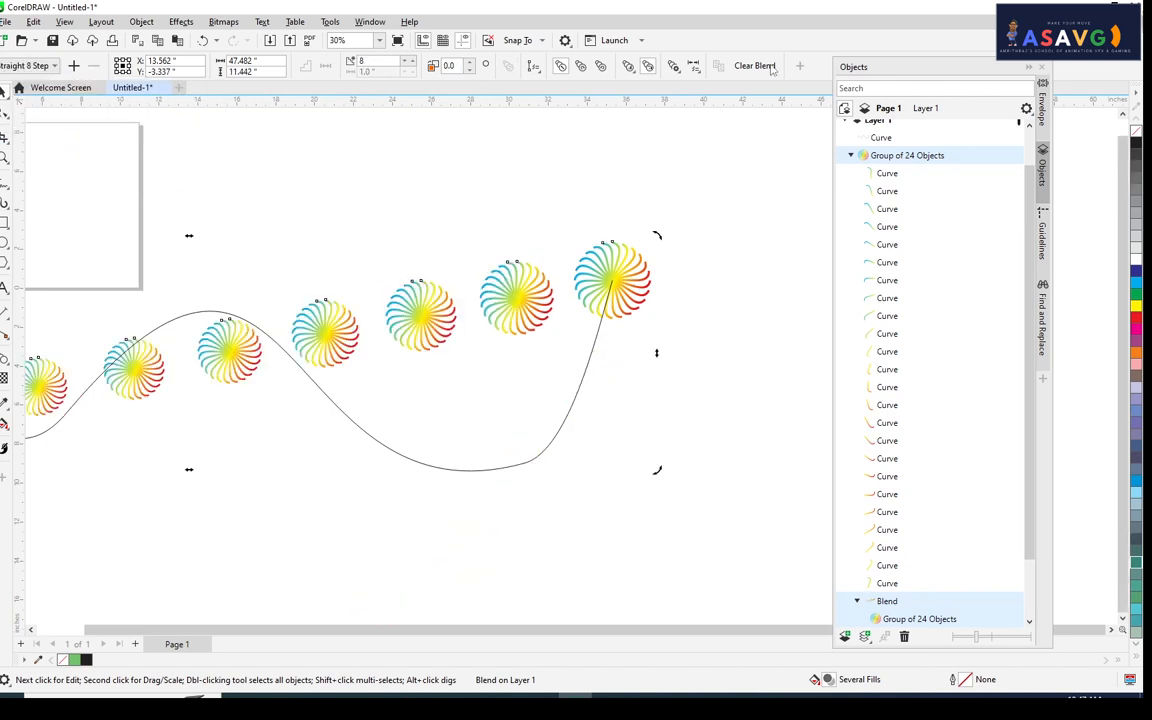
pyautogui.doubleClick(368, 61)
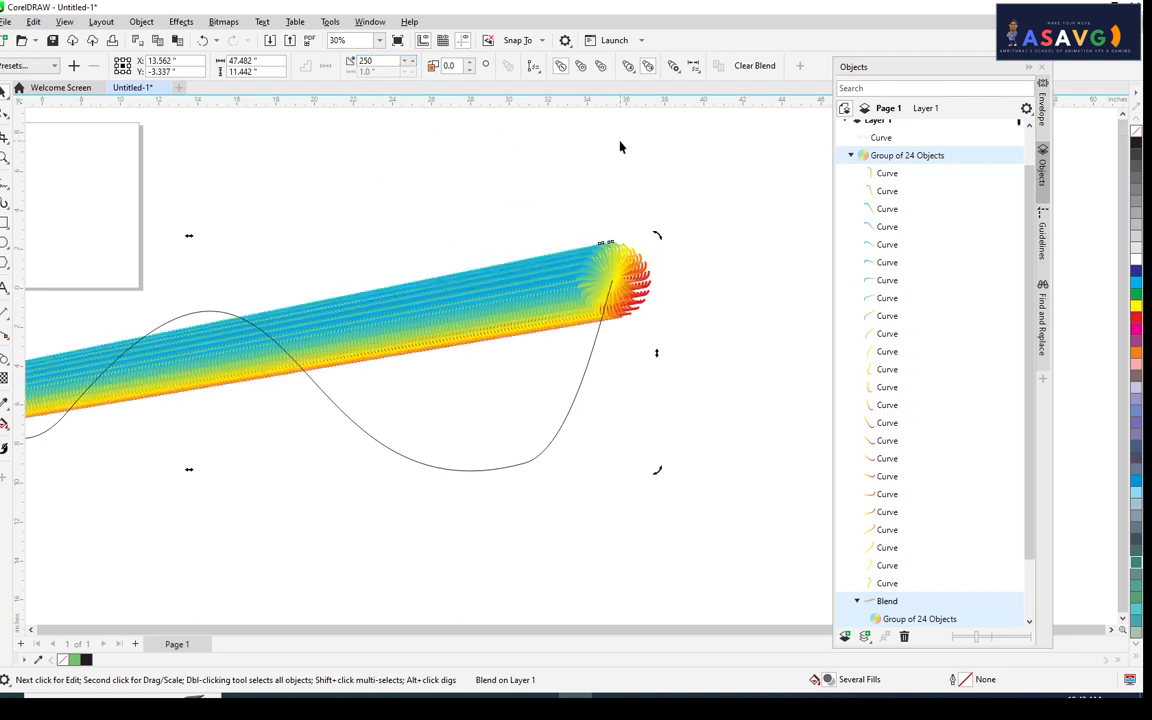
pyautogui.scroll(-1, 612, 145)
# - Try to split the straight blend, and move it about 10.7 inches right and 1.3 inches down
pyautogui.click(675, 67)
pyautogui.click(699, 99)
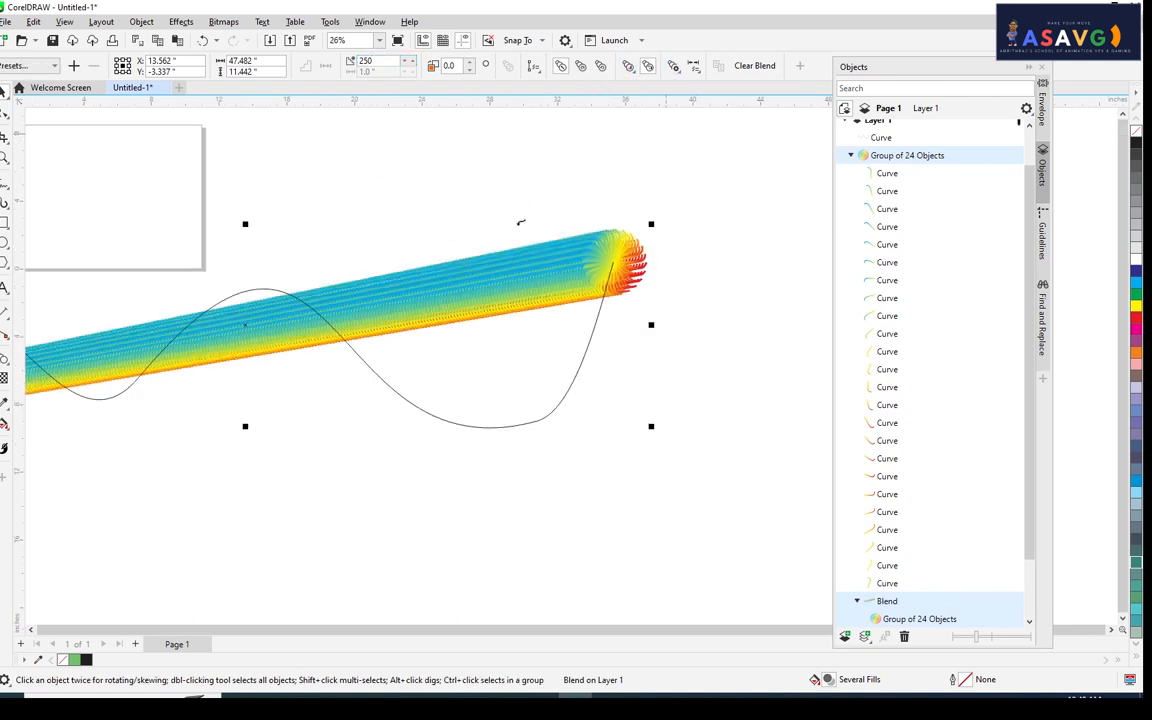
pyautogui.click(330, 320)
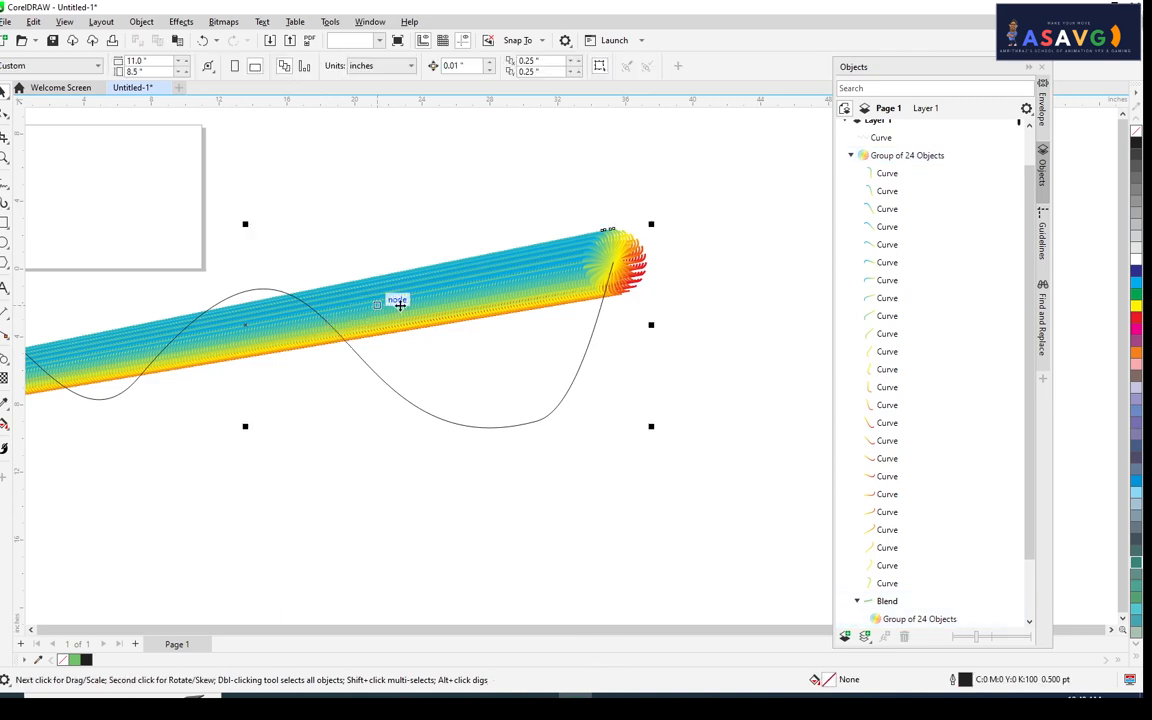
pyautogui.moveTo(398, 304); pyautogui.dragTo(468, 335)
pyautogui.scroll(-1, 545, 378)
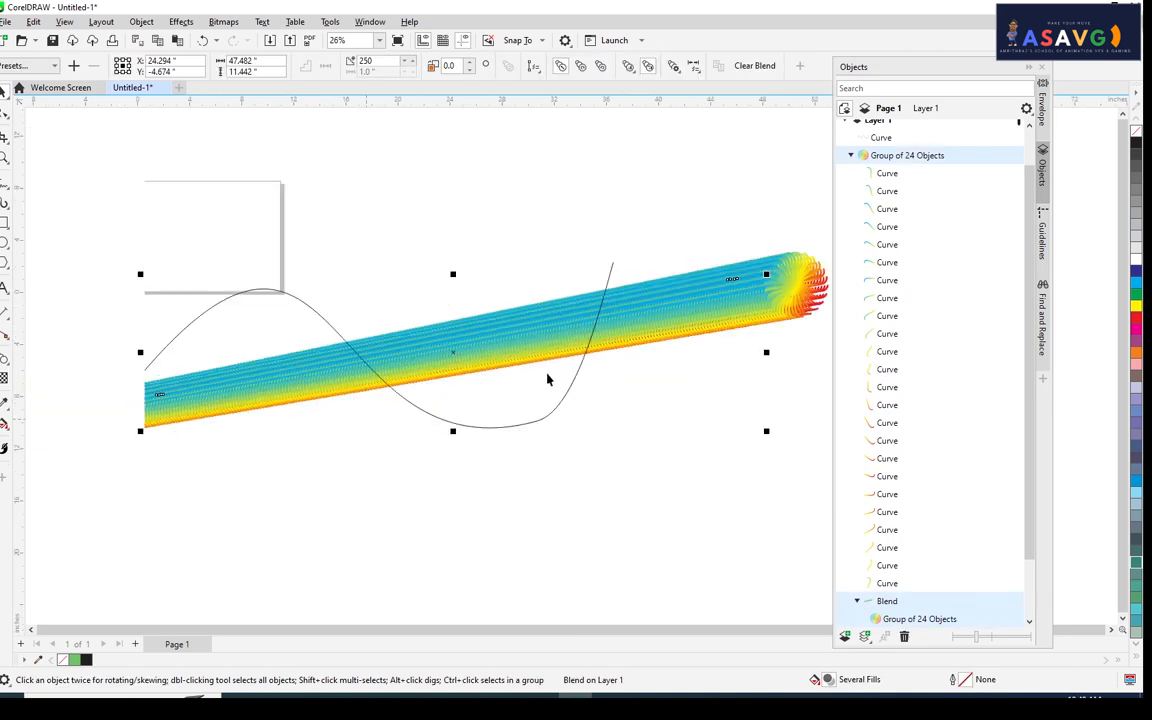
pyautogui.moveTo(546, 378); pyautogui.dragTo(754, 340)
# - Undo the move, the step change and the preset trials back to the accelerated 100-step blend on the path
pyautogui.hotkey('ctrl', 'z')
pyautogui.hotkey('ctrl', 'z')
pyautogui.hotkey('ctrl', 'z')
pyautogui.hotkey('ctrl', 'z')
pyautogui.hotkey('ctrl', 'z')
pyautogui.hotkey('ctrl', 'z')
pyautogui.hotkey('ctrl', 'z')
pyautogui.hotkey('ctrl', 'z')
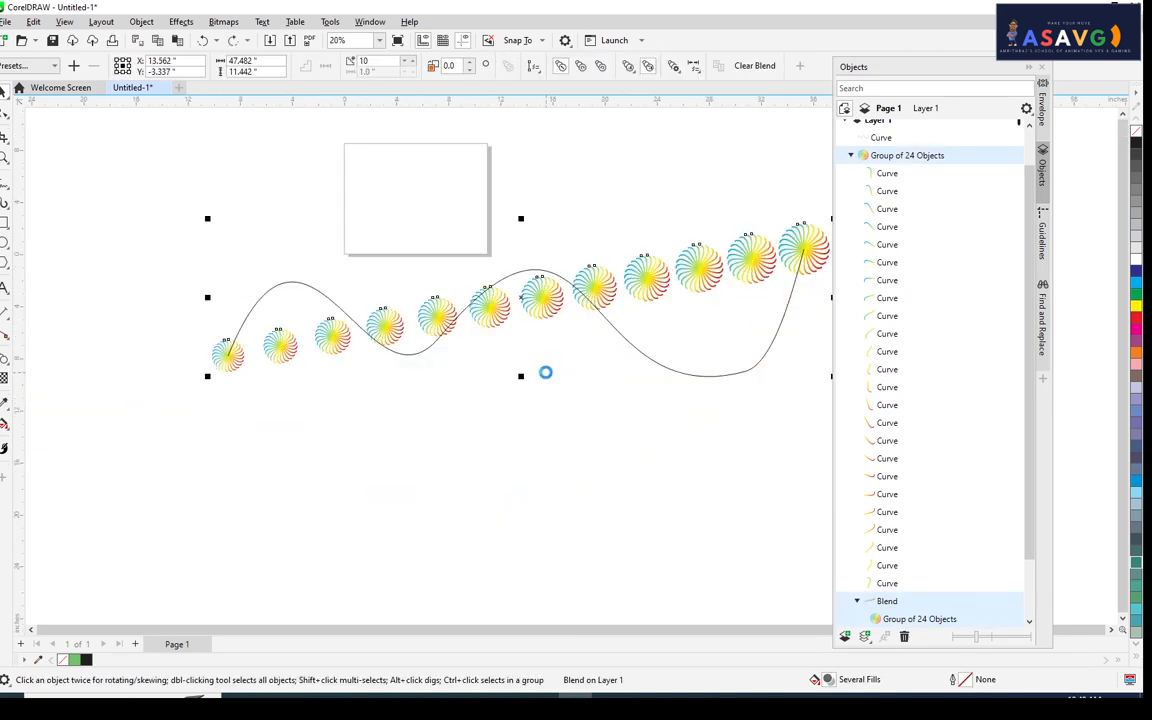
pyautogui.moveTo(573, 257); pyautogui.dragTo(484, 253)
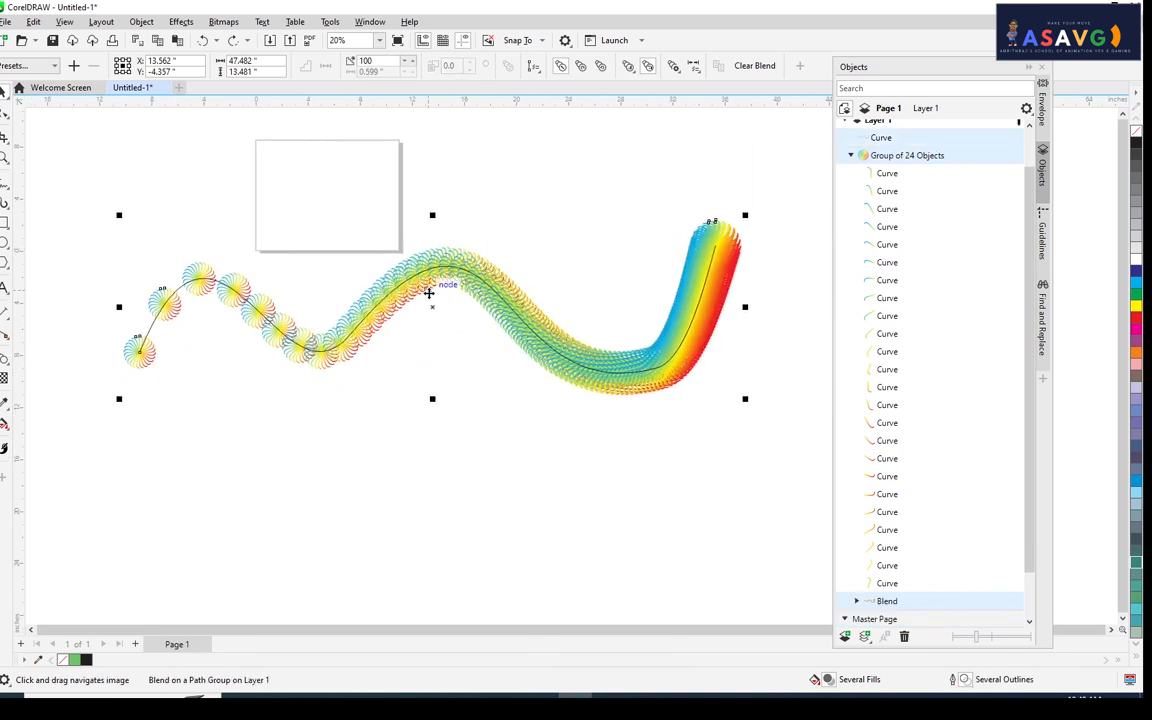
# - Set the number of steps of the blend on the wavy path to 250
pyautogui.click(431, 290)
pyautogui.doubleClick(381, 62)
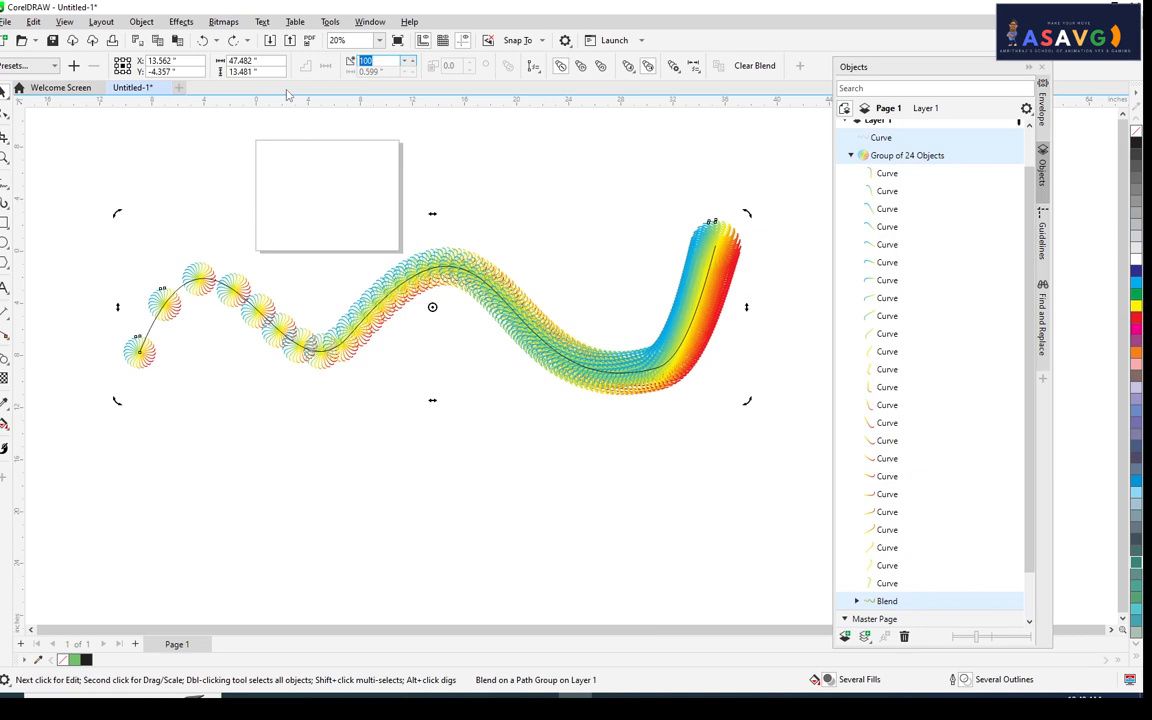
pyautogui.write('250')
pyautogui.press('Return')
pyautogui.scroll(1, 470, 265)
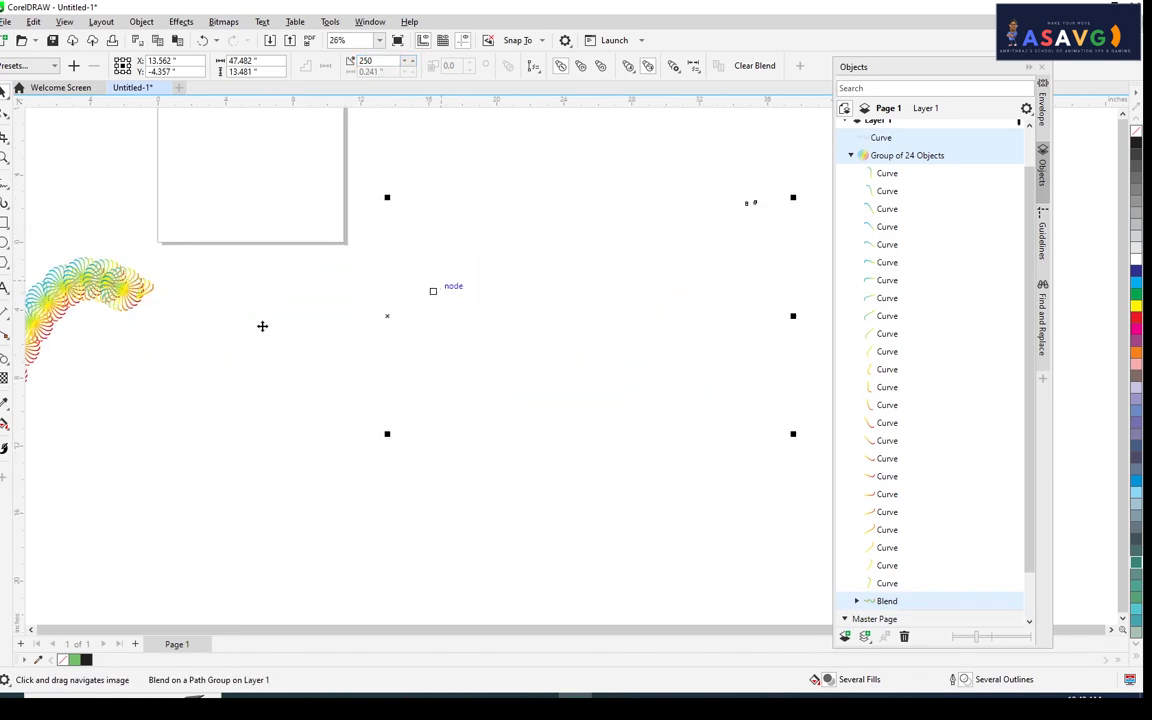
pyautogui.moveTo(137, 329); pyautogui.dragTo(188, 362)
pyautogui.scroll(1, 504, 328)
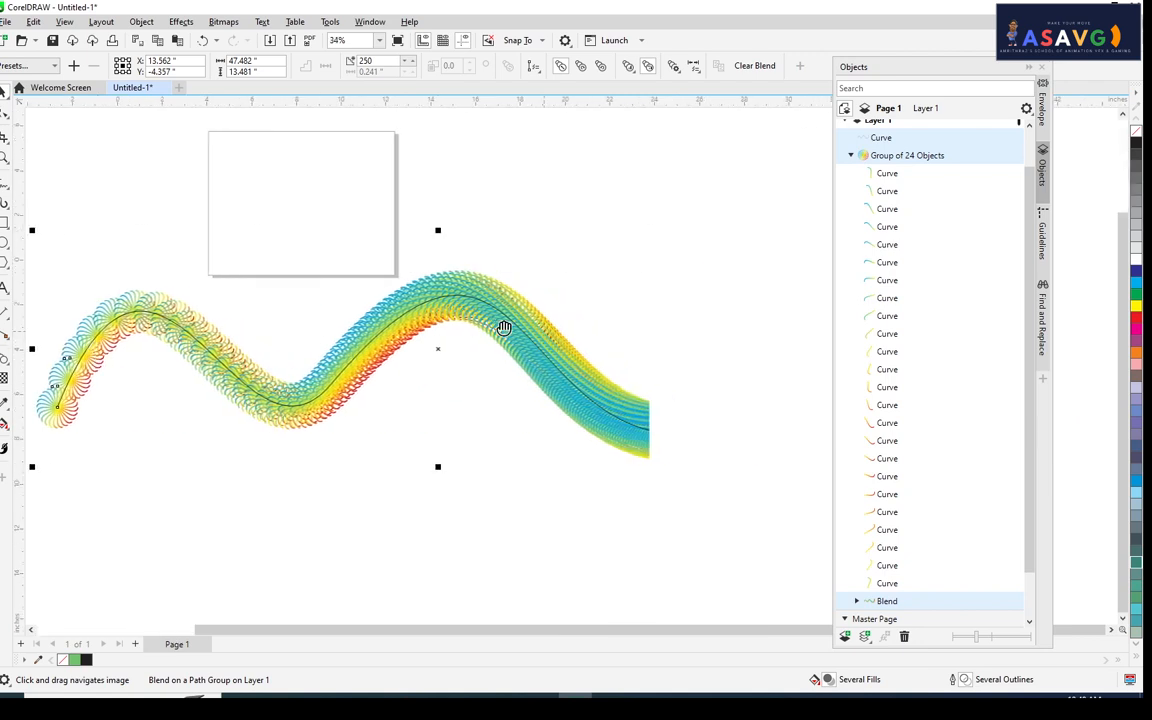
# - Set the number of steps of the blend on the wavy path to 500
pyautogui.moveTo(374, 62); pyautogui.dragTo(310, 59)
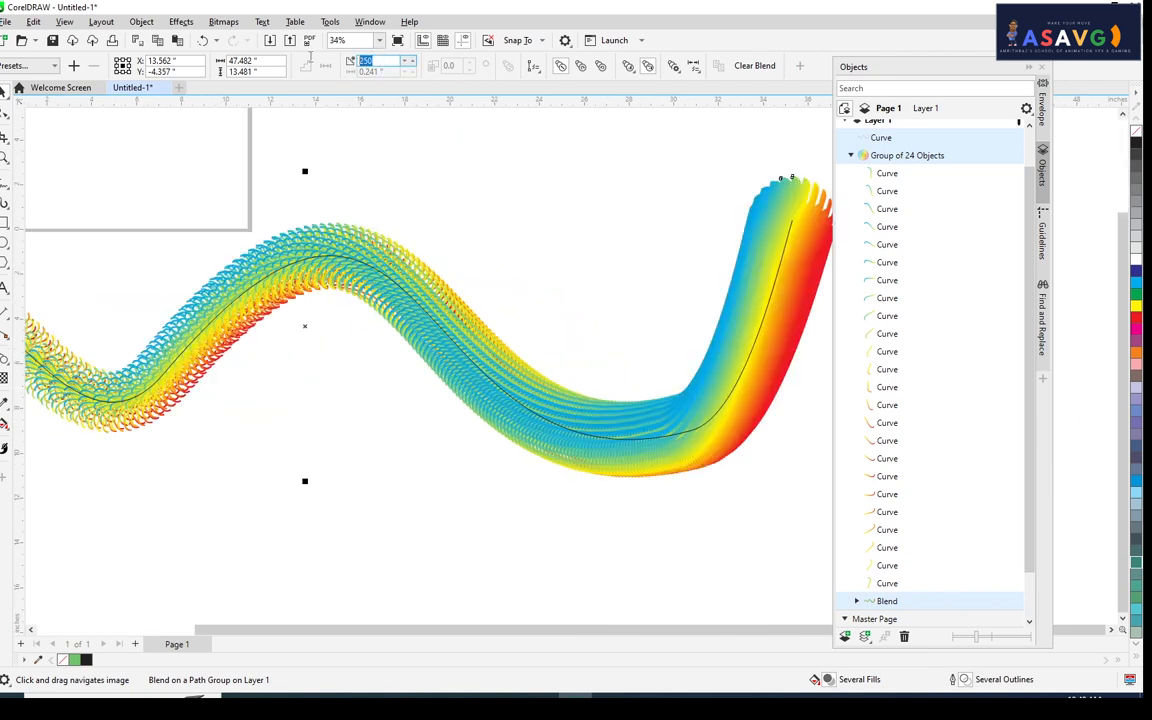
pyautogui.write('500')
pyautogui.press('Return')
pyautogui.scroll(-1, 409, 179)
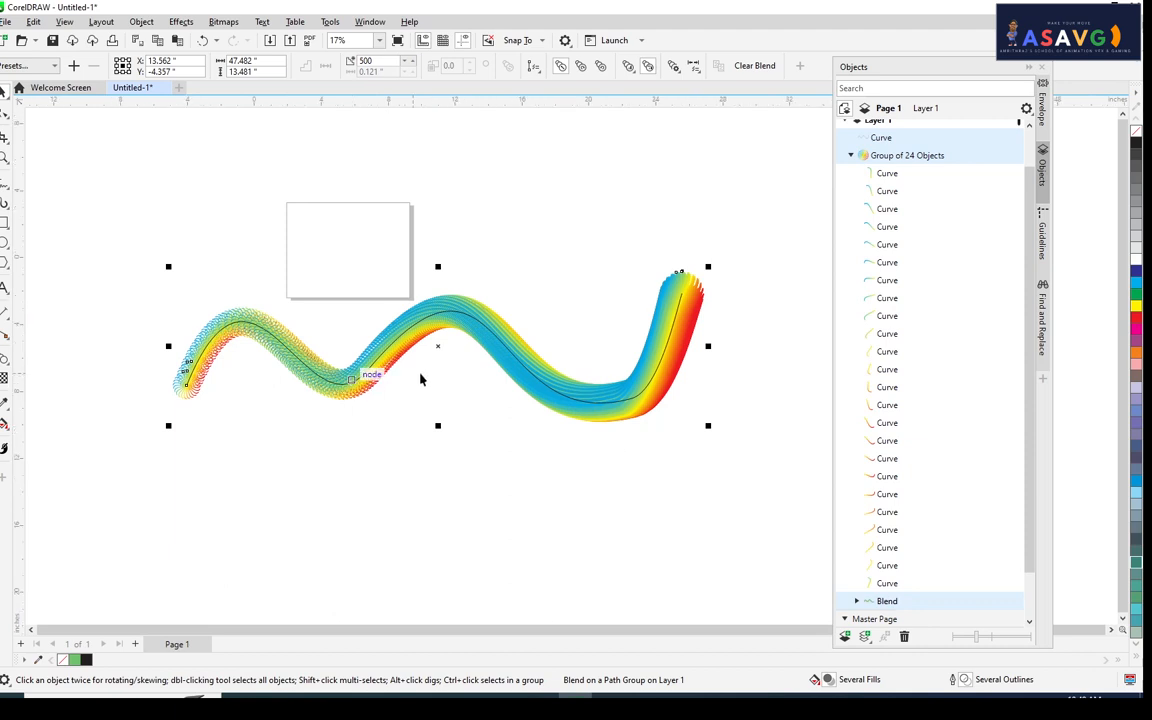
# - Examine the density and colour transitions of the blended tube along the whole wavy path, from its narrow end to its wide end
pyautogui.scroll(1, 420, 379)
pyautogui.click(447, 299)
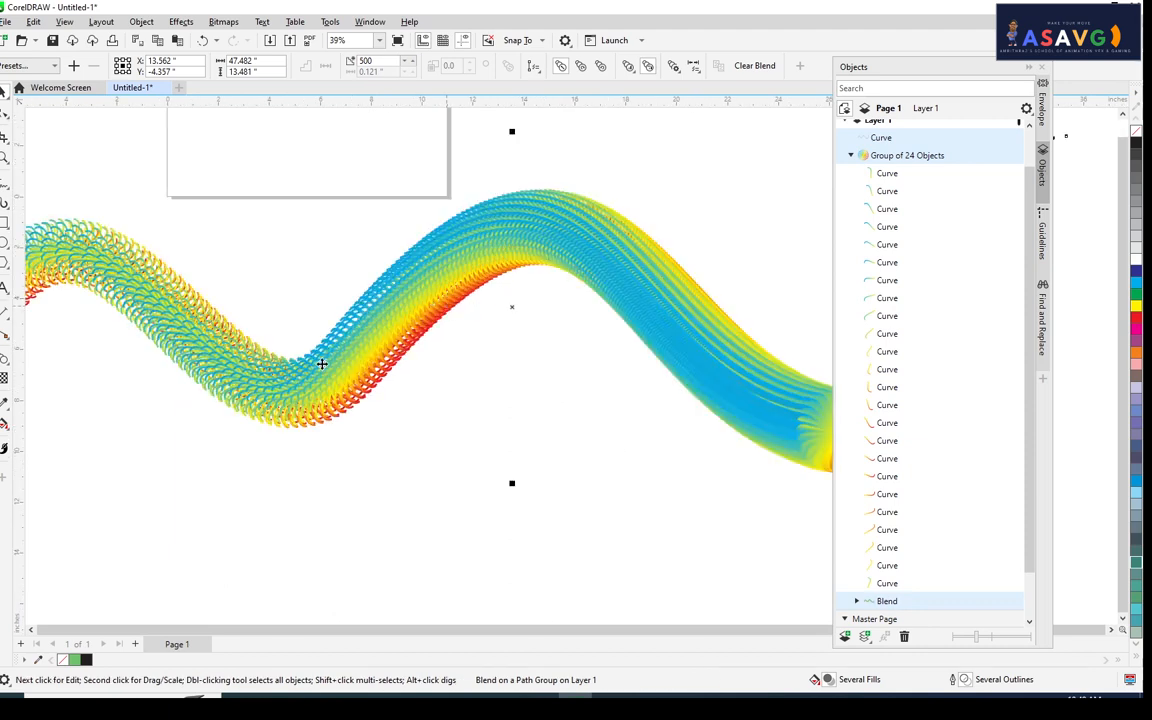
pyautogui.moveTo(321, 363); pyautogui.dragTo(579, 327)
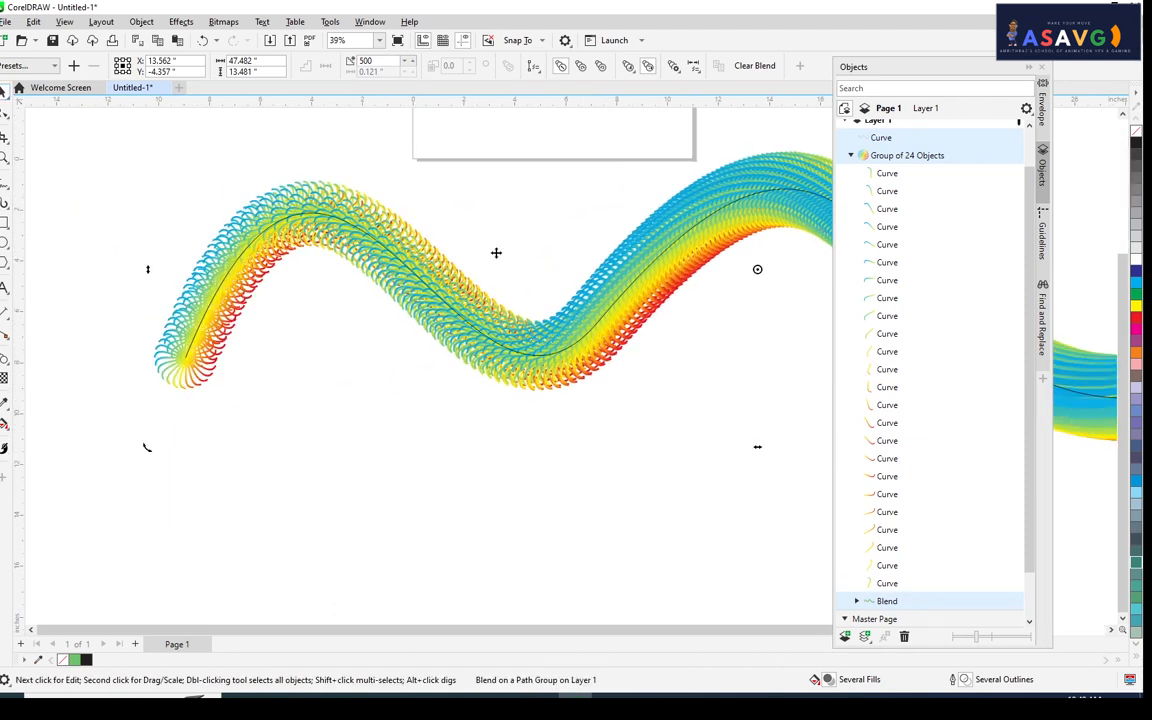
pyautogui.click(535, 353)
pyautogui.moveTo(606, 303); pyautogui.dragTo(243, 337)
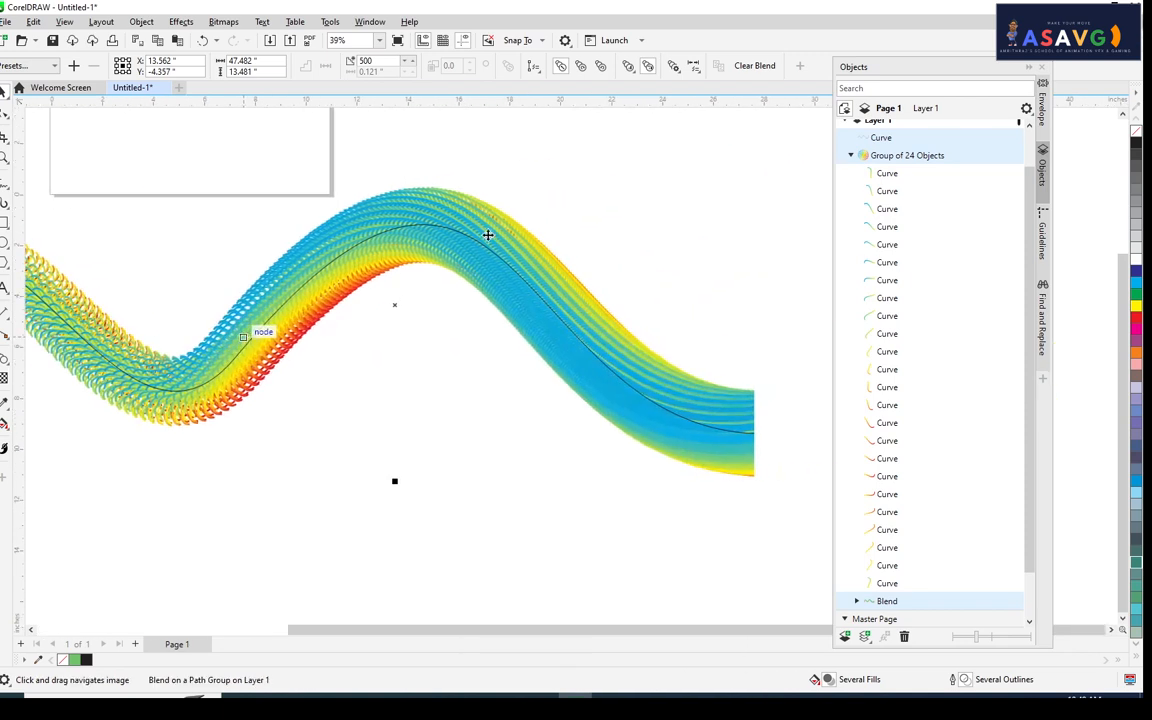
pyautogui.scroll(-2, 488, 235)
pyautogui.click(486, 262)
pyautogui.moveTo(489, 260); pyautogui.dragTo(331, 281)
pyautogui.moveTo(446, 324)
pyautogui.mouseDown()
pyautogui.moveTo(470, 326)
pyautogui.moveTo(278, 298)
pyautogui.moveTo(334, 290)
pyautogui.moveTo(444, 340)
pyautogui.mouseUp()
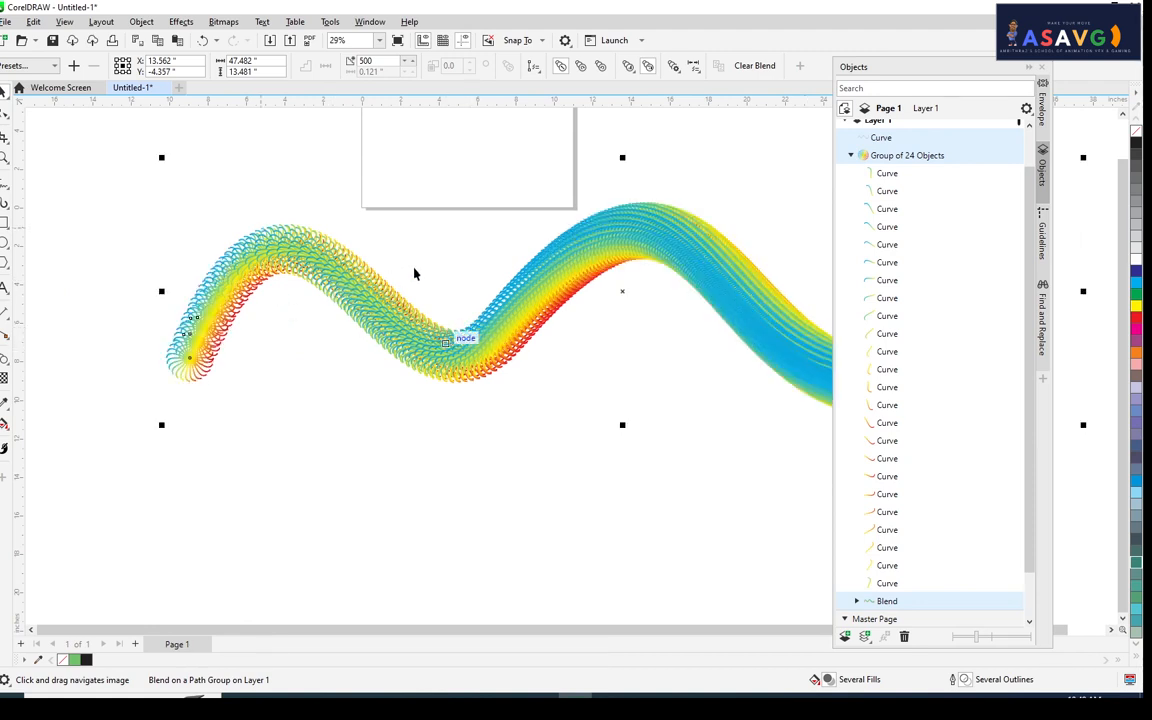
pyautogui.moveTo(393, 311); pyautogui.dragTo(412, 324)
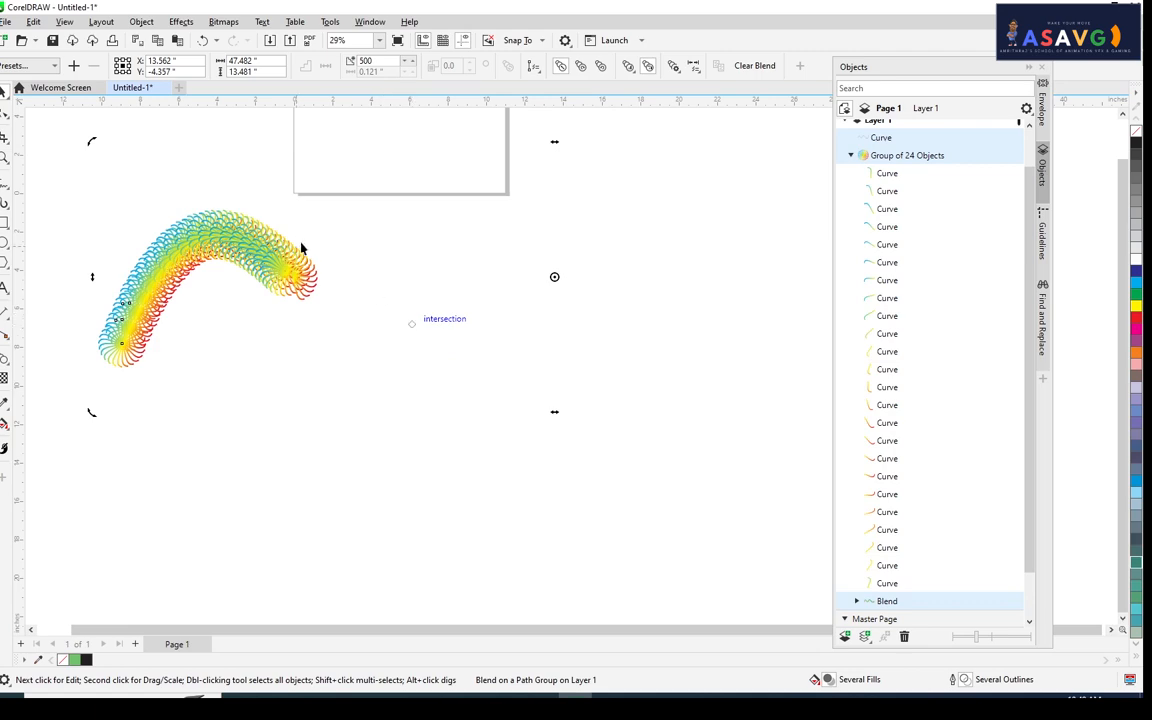